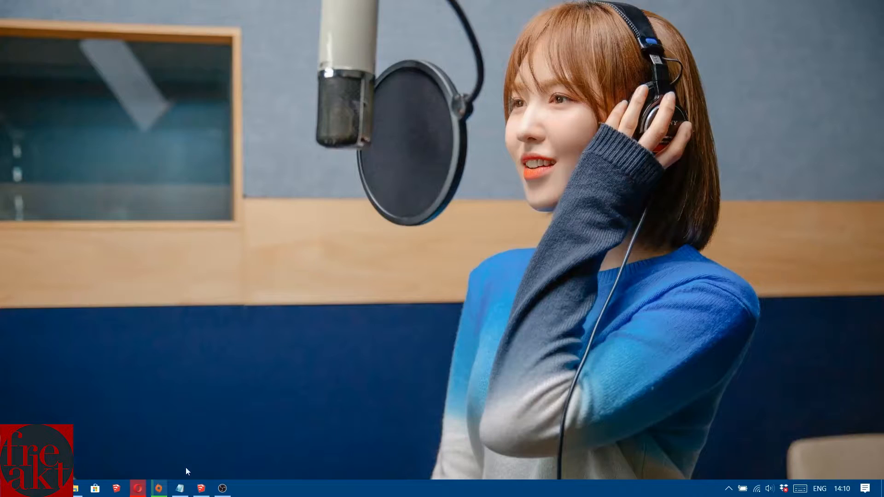
Switch to SketchUp and examine the Scandi buffet model's top, doors, drawers and left side from several angles.
click(201, 488)
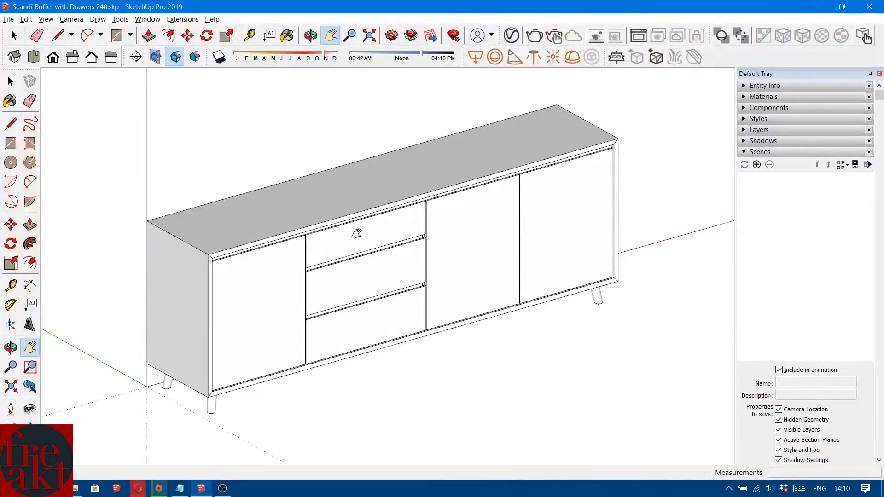
scroll(444, 227, down, 3)
middle_drag(439, 215, 313, 237)
scroll(255, 237, up, 3)
scroll(318, 257, down, 3)
middle_drag(380, 260, 270, 267)
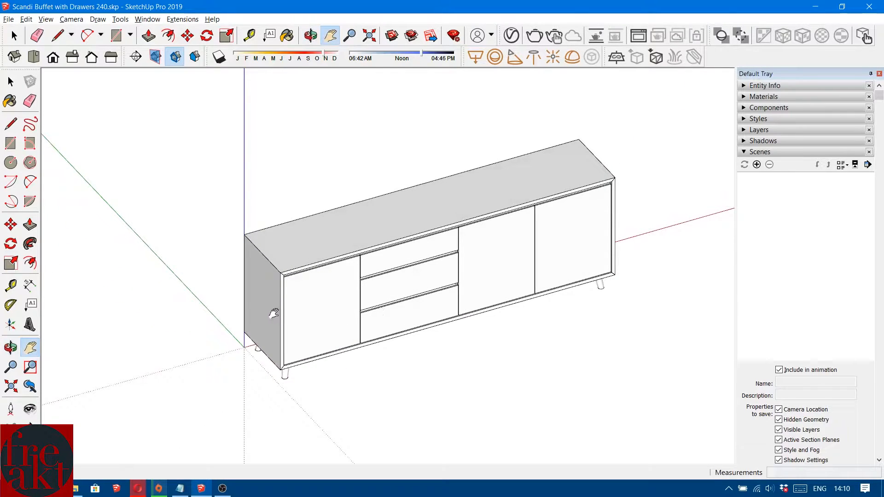
middle_drag(306, 300, 393, 292)
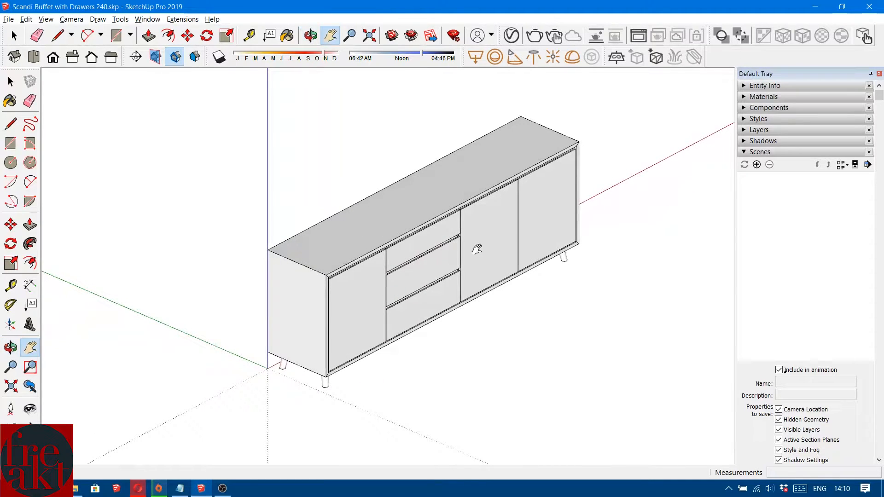
scroll(444, 257, up, 3)
scroll(443, 258, down, 3)
middle_drag(444, 257, 251, 305)
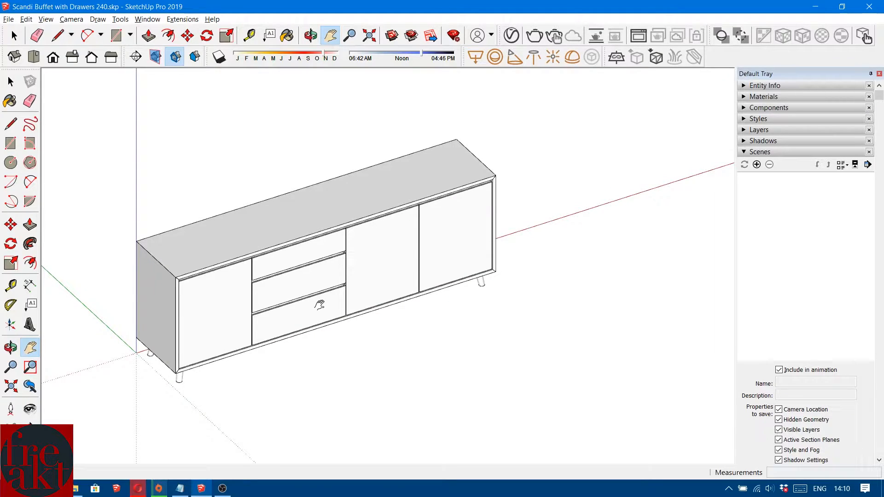
middle_drag(320, 305, 271, 277)
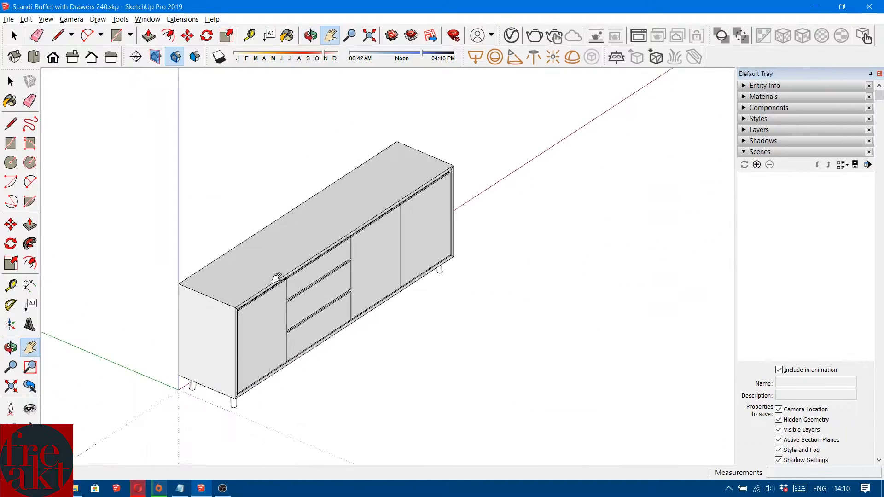
drag(272, 276, 408, 237)
middle_drag(409, 236, 413, 257)
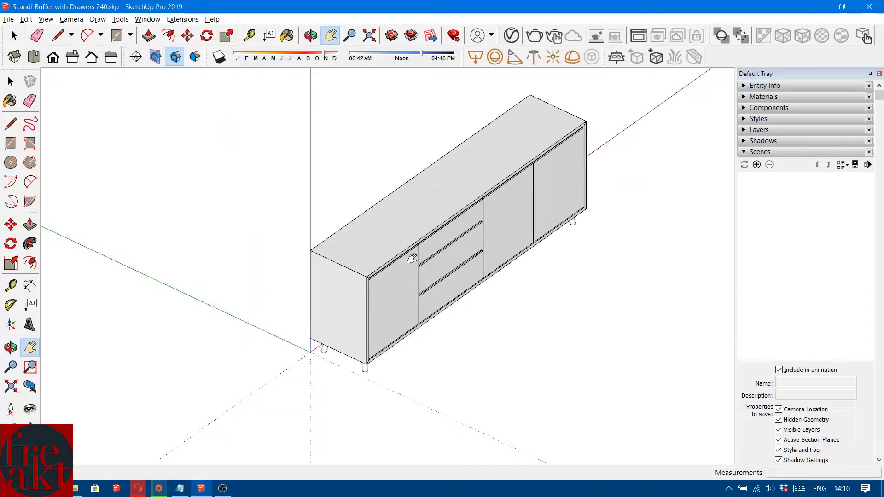
middle_drag(486, 262, 332, 292)
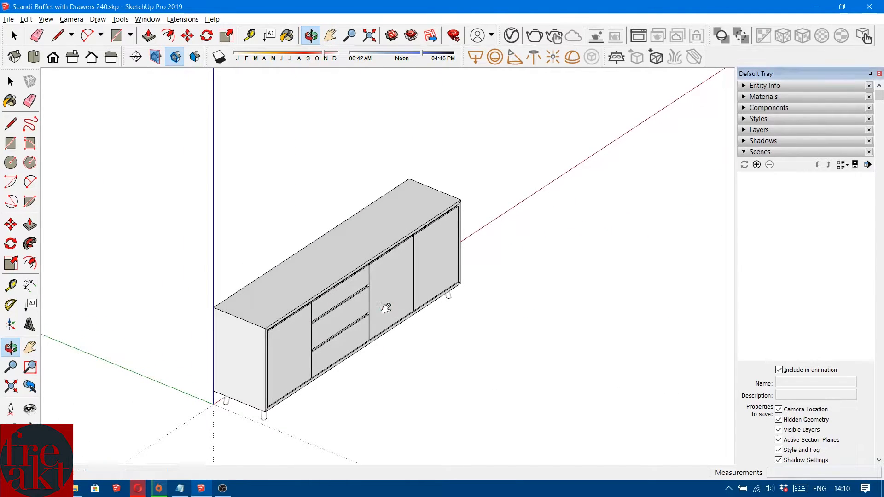
Add a scene for the buffet's angled view and name it "tp persektive".
key(h)
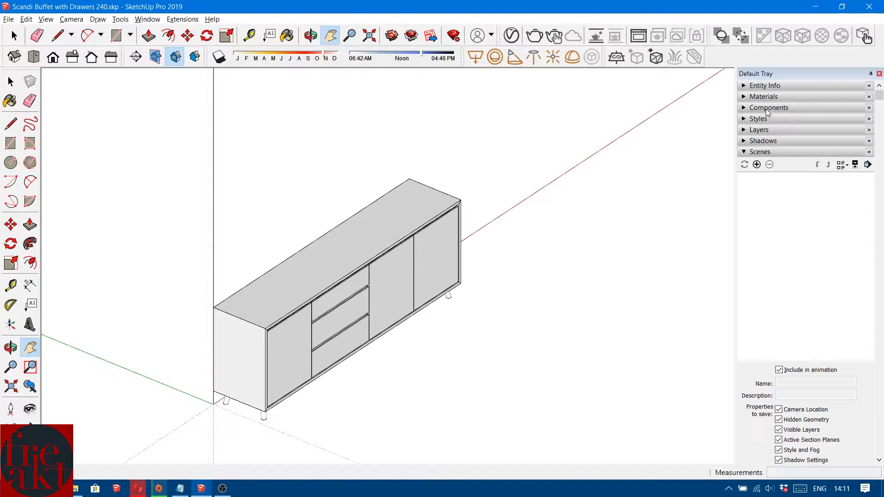
click(756, 164)
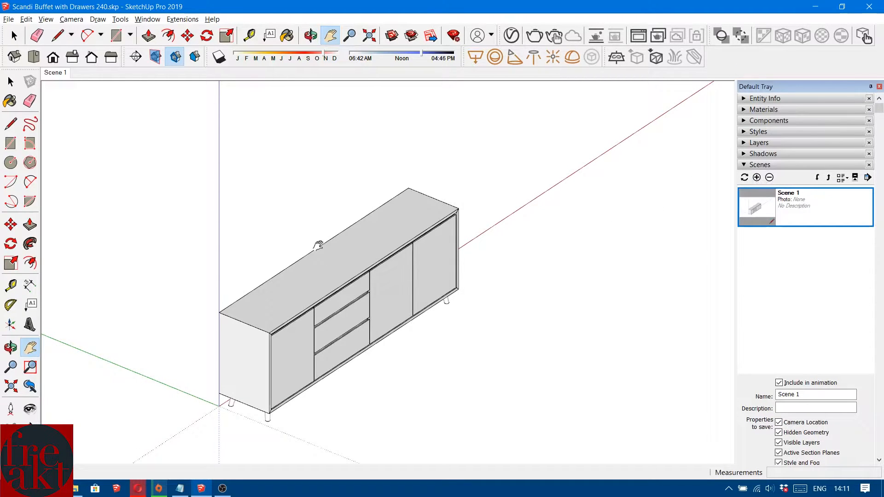
middle_drag(351, 345, 324, 335)
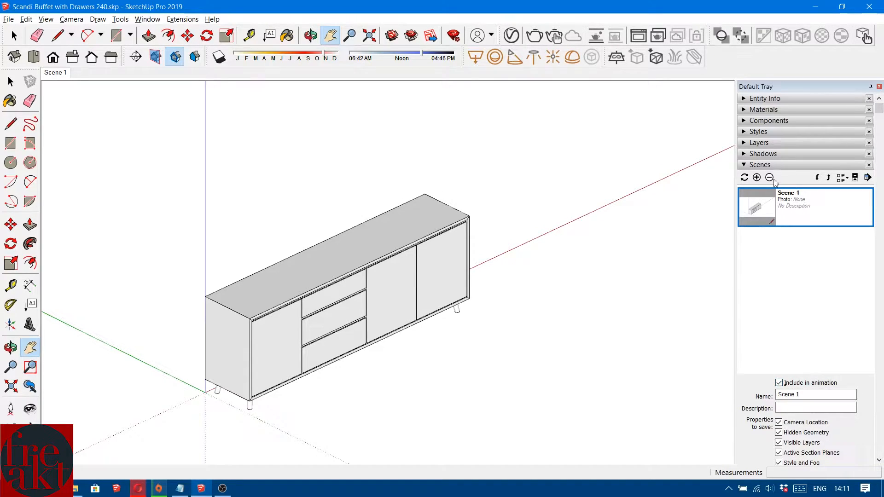
click(816, 395)
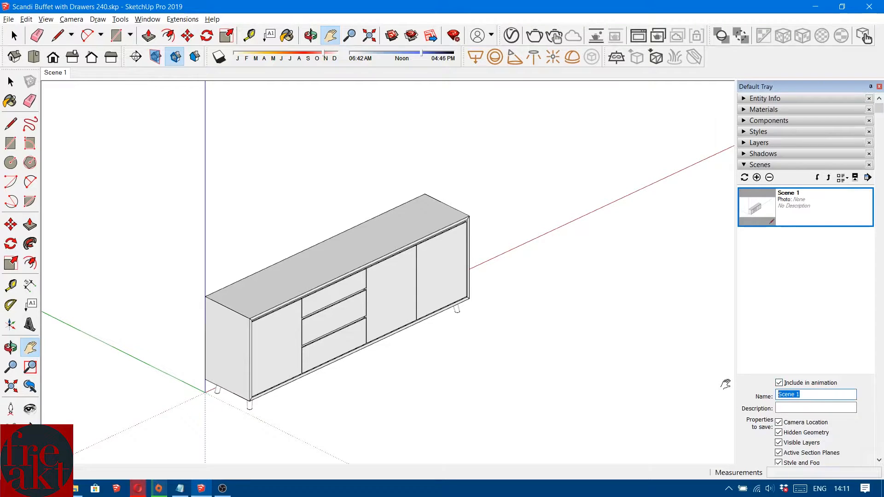
text(tp persektive)
key(Return)
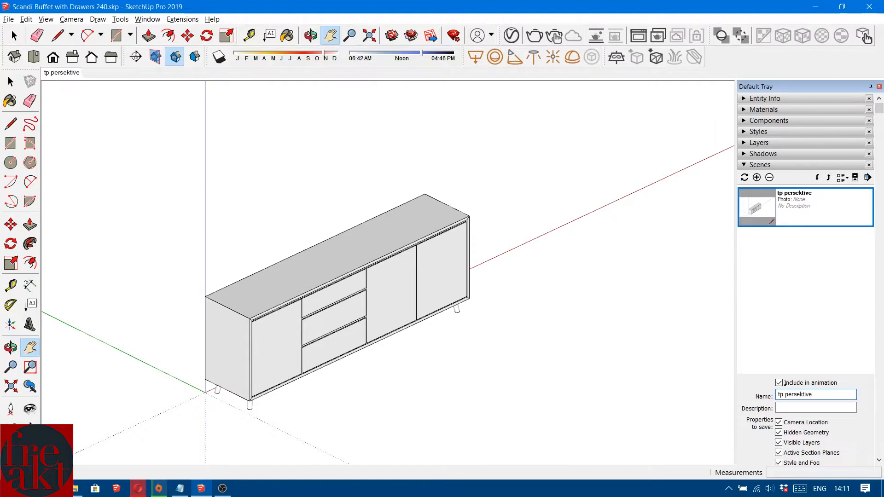
Update the "tp persektive" scene with a larger, lower three-quarter view of the buffet's front.
middle_drag(311, 322, 297, 308)
scroll(203, 265, up, 1)
scroll(262, 276, up, 4)
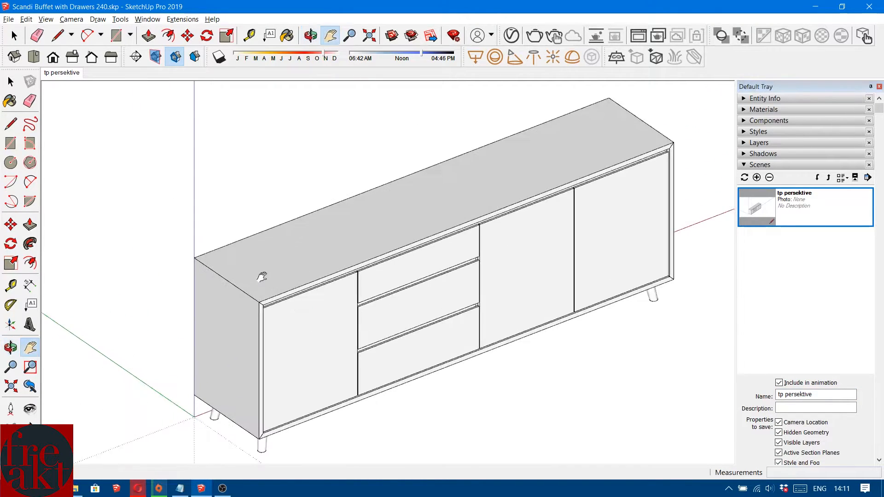
scroll(338, 269, down, 3)
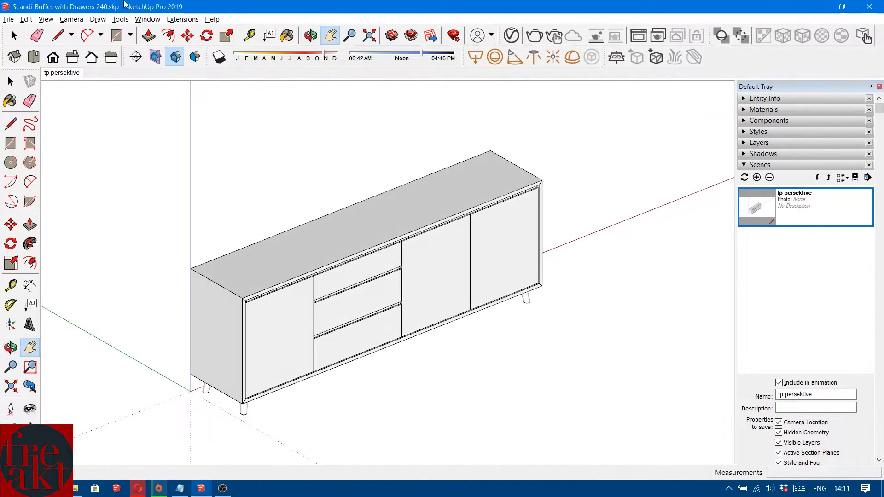
click(78, 21)
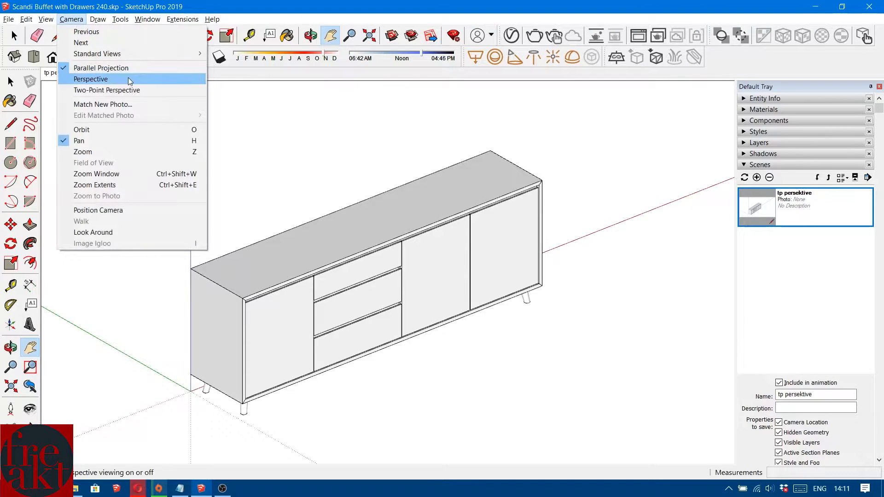
click(367, 174)
middle_drag(407, 203, 356, 245)
scroll(356, 245, up, 2)
shift+middle_drag(394, 284, 360, 241)
scroll(354, 281, down, 1)
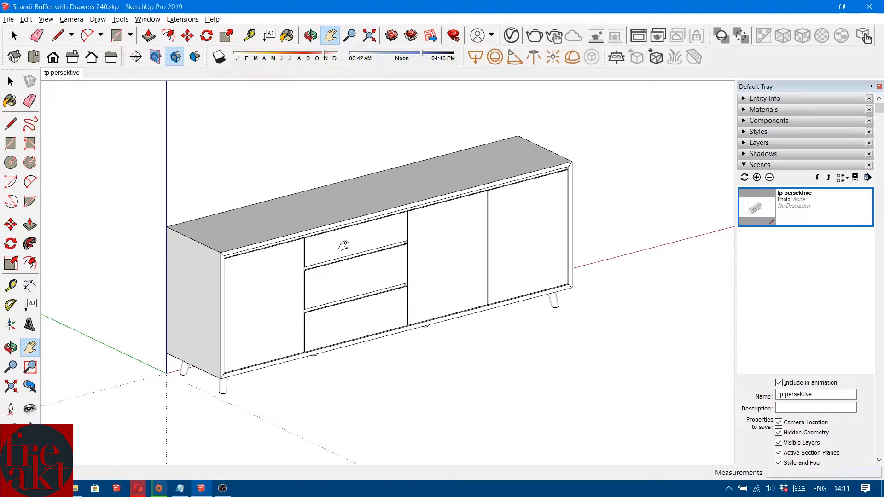
right_click(64, 75)
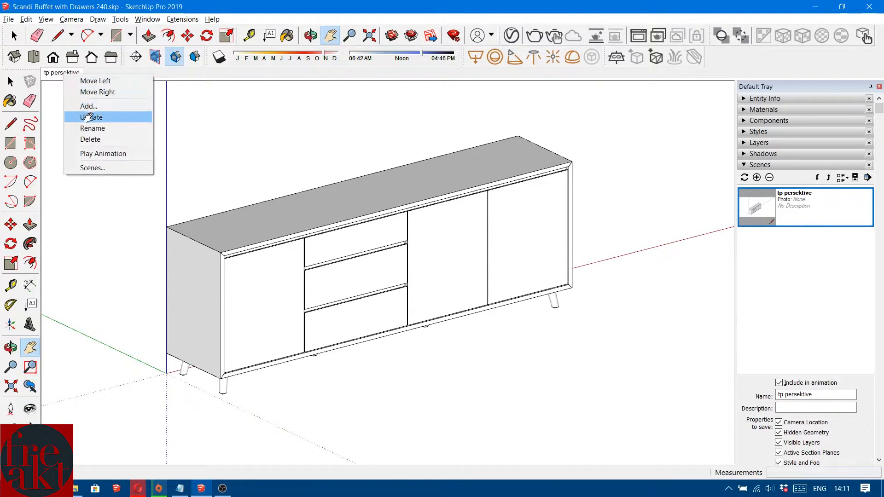
click(90, 117)
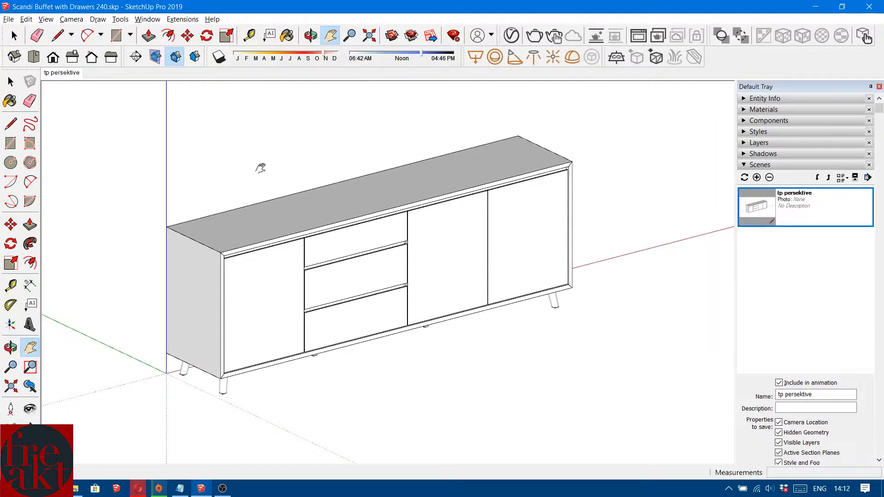
right_click(77, 77)
click(98, 115)
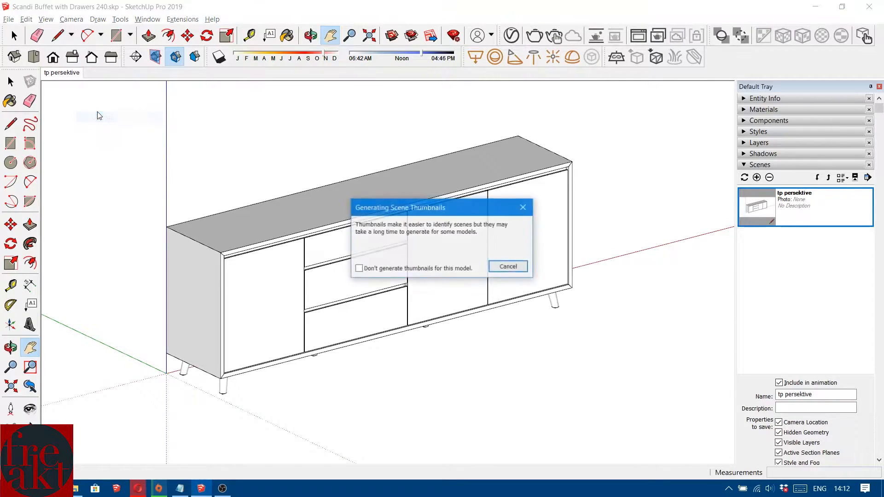
Add a second scene after "tp persektive".
right_click(62, 73)
click(85, 106)
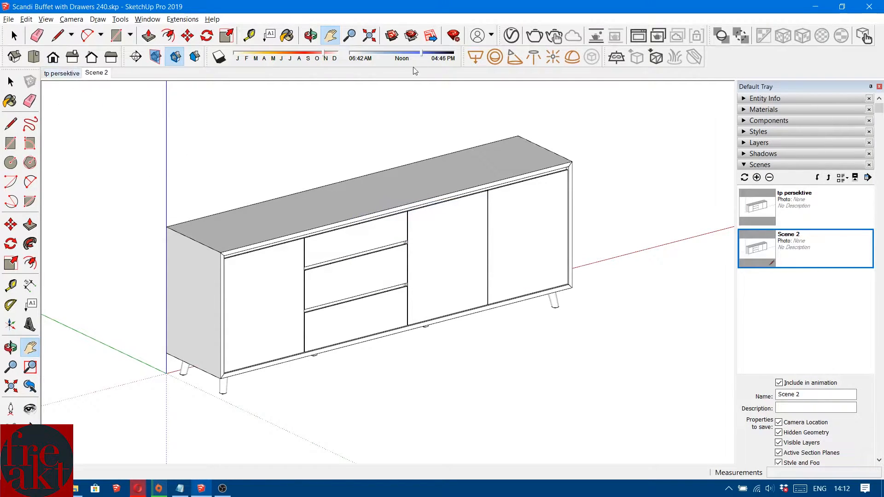
right_click(64, 76)
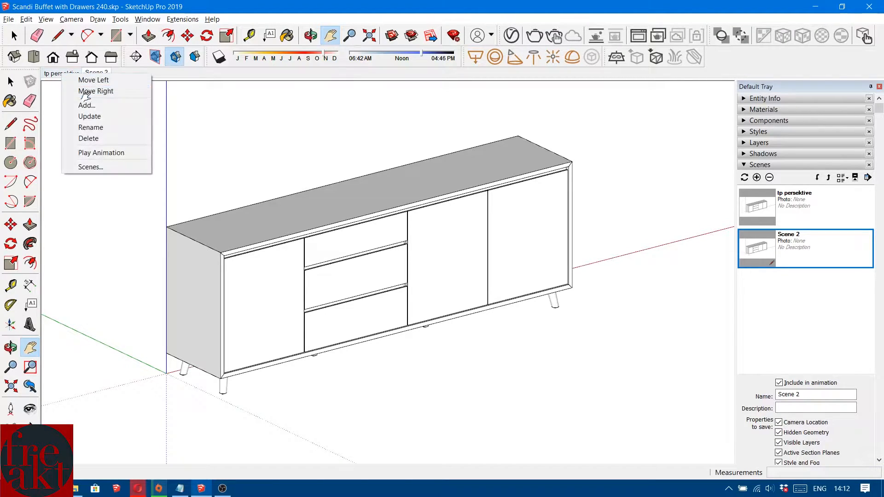
click(106, 72)
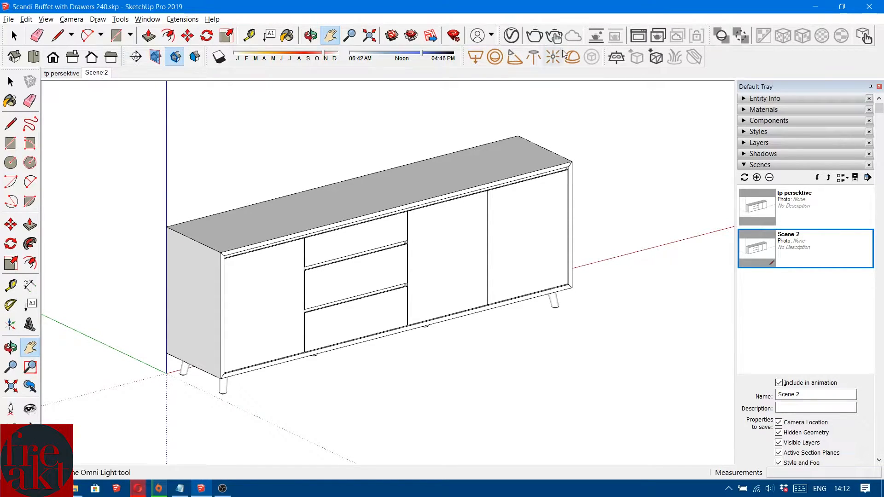
Show the buffet in the standard Front view.
click(58, 60)
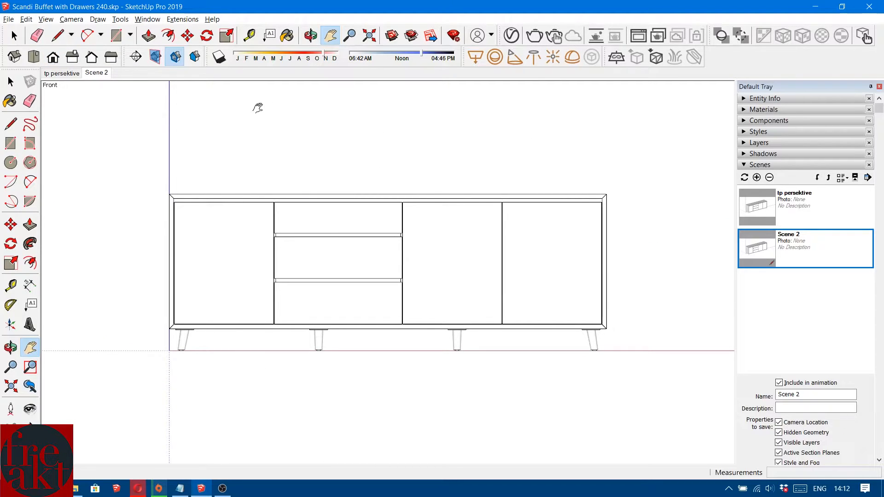
click(72, 19)
mouse_move(97, 18)
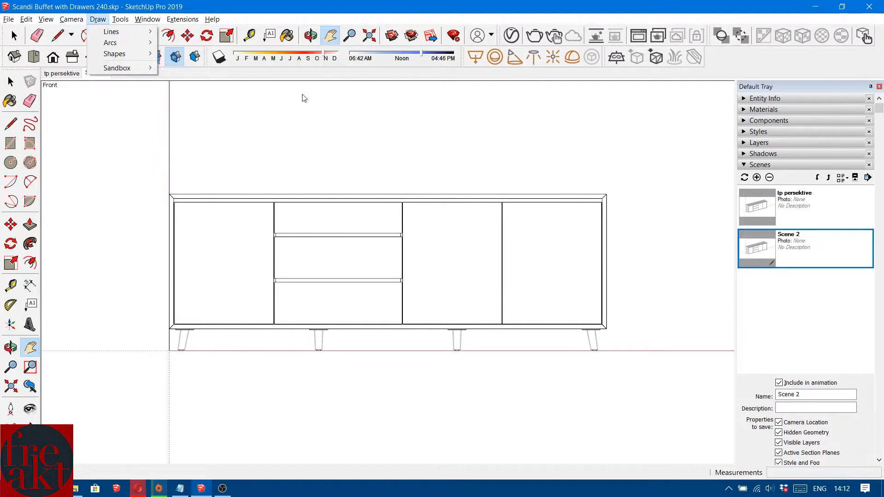
click(304, 98)
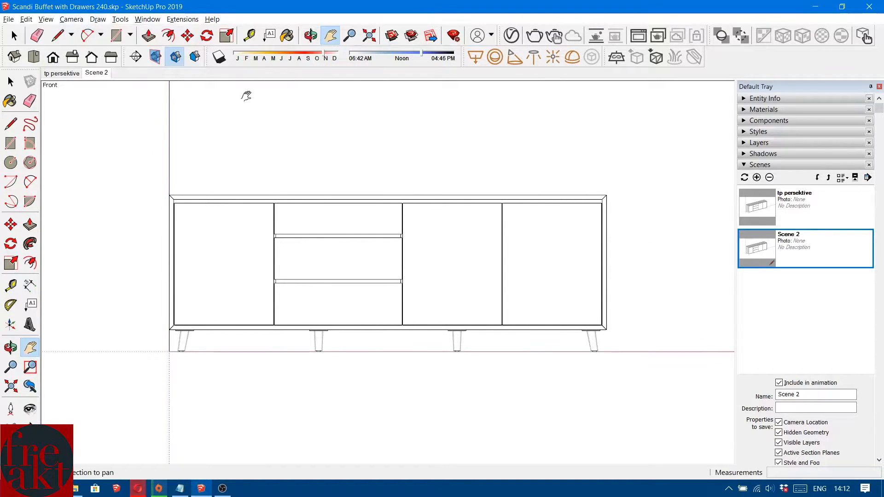
Apply the HiddenLine1 style from the Default Styles collection to the model.
click(783, 164)
click(788, 177)
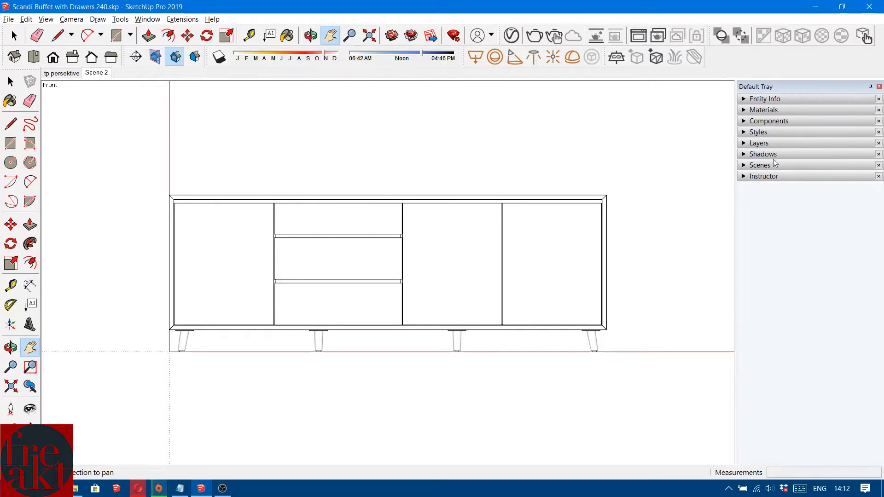
click(760, 132)
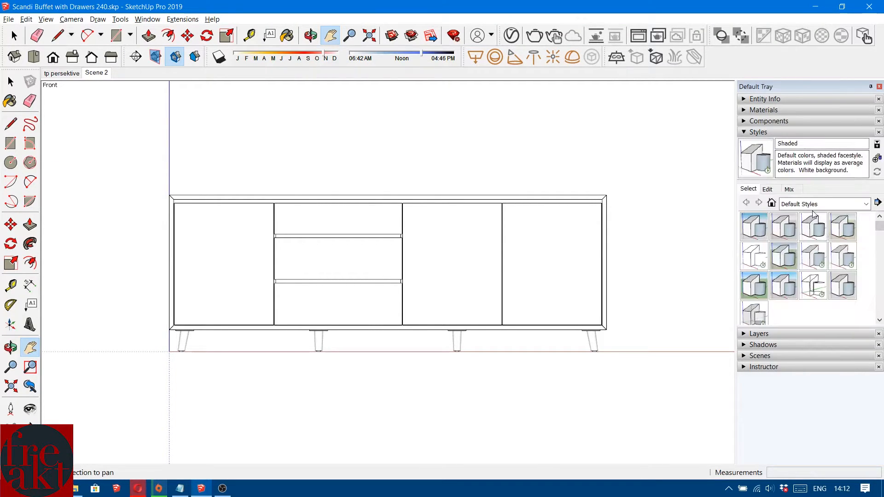
click(761, 262)
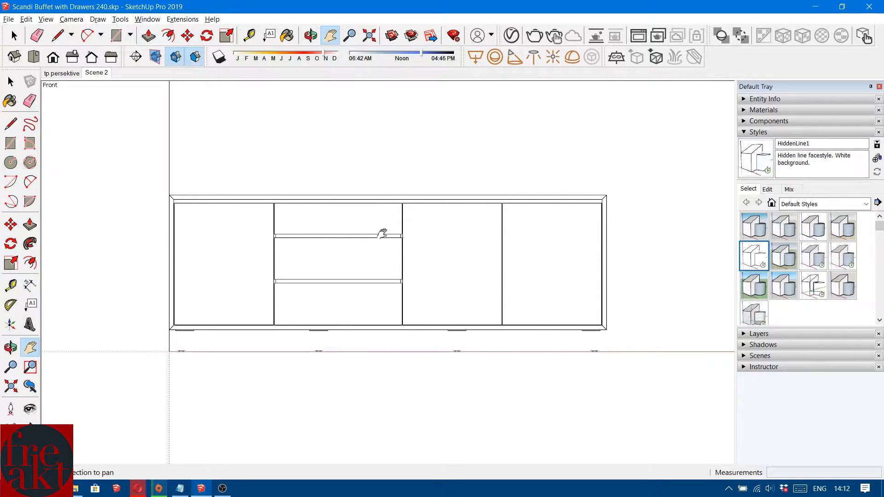
Examine the buffet's front elevation in the hidden line style, including its doors, drawers and legs.
scroll(381, 231, up, 2)
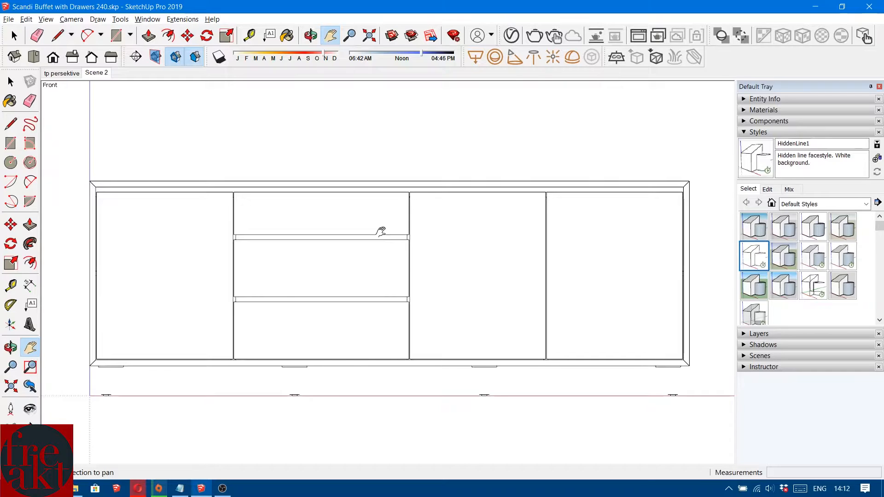
scroll(381, 232, up, 1)
scroll(381, 232, down, 1)
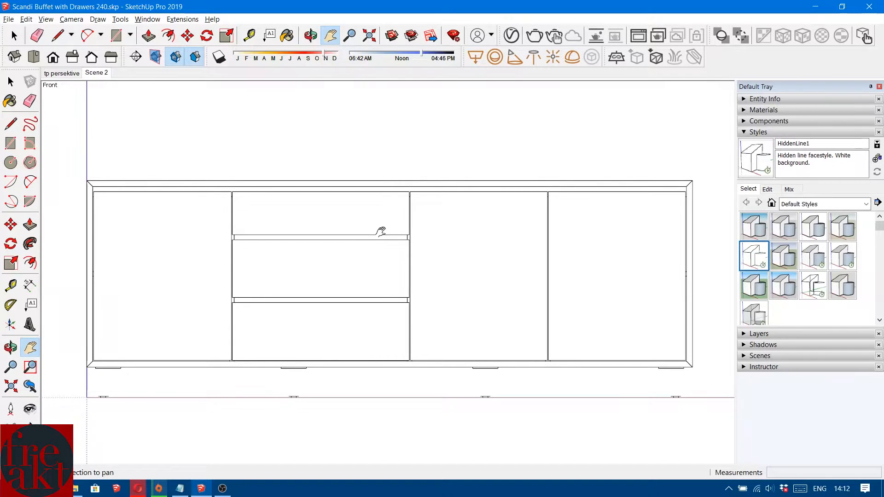
scroll(381, 231, up, 1)
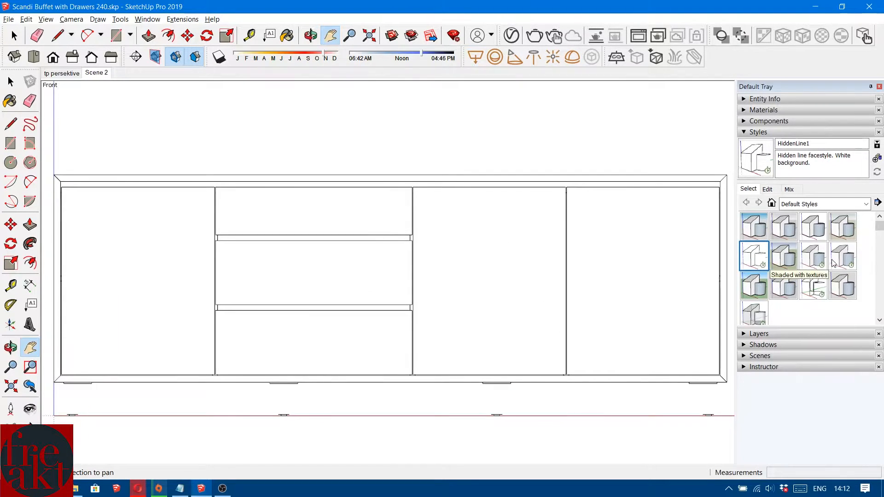
scroll(403, 250, down, 1)
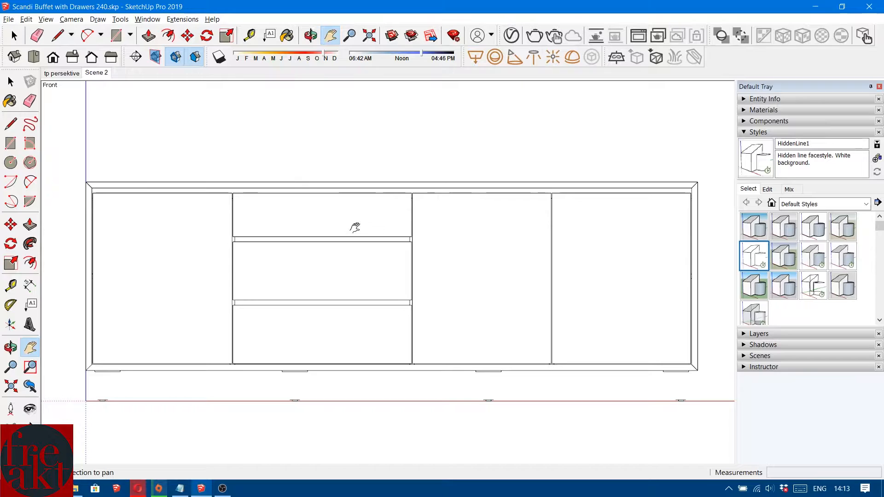
scroll(288, 246, up, 1)
scroll(291, 244, down, 1)
mouse_move(292, 243)
shift+middle_down()
mouse_move(261, 234)
mouse_move(291, 227)
mouse_move(279, 226)
shift+middle_up()
scroll(285, 228, up, 1)
scroll(284, 228, down, 1)
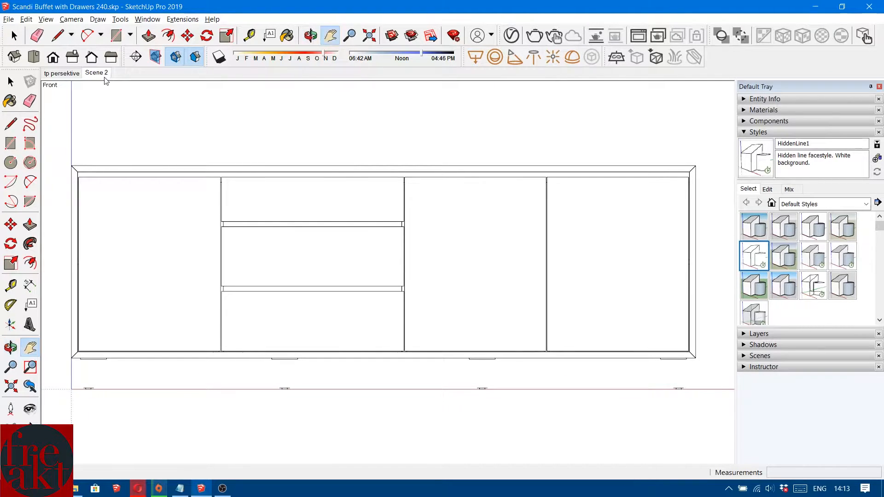
Rename Scene 2 as "tp depan dibuka" in the scene settings.
click(774, 132)
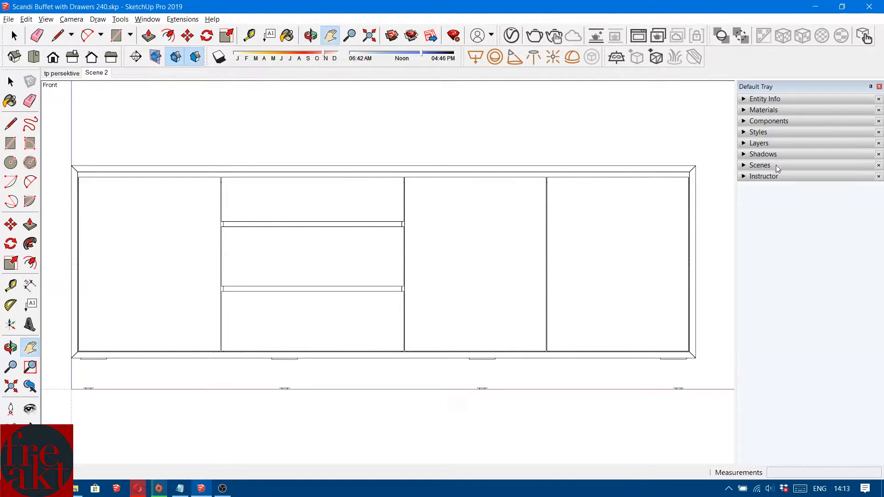
click(764, 165)
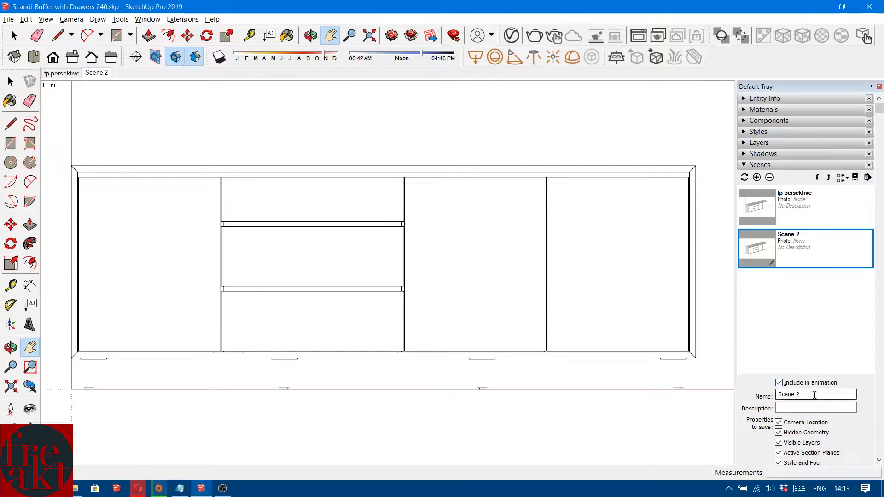
drag(815, 394, 739, 377)
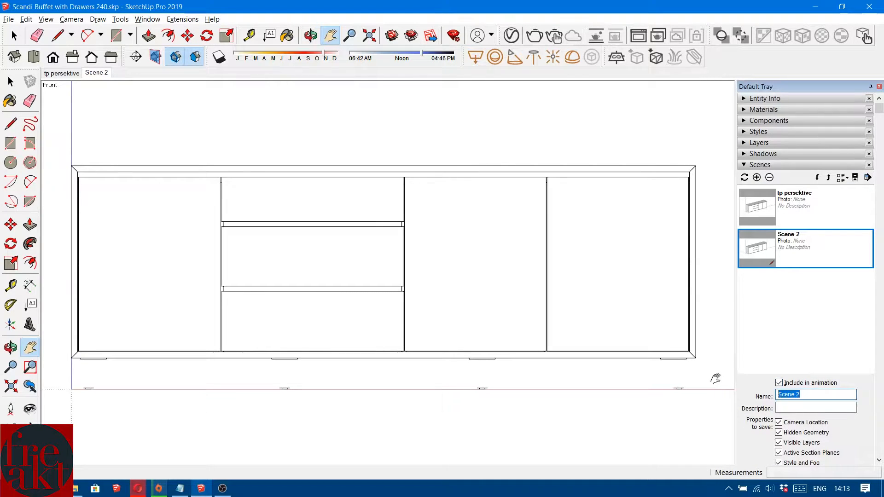
text(tp depan dibuka)
key(Return)
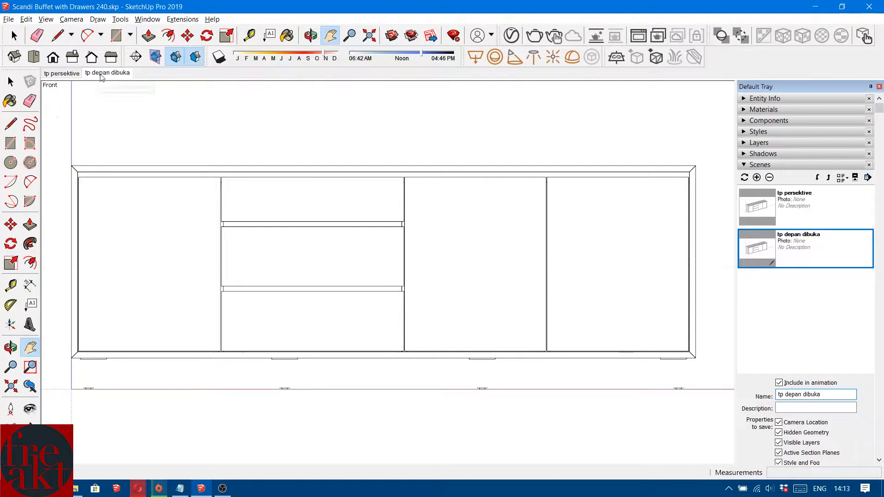
right_click(103, 77)
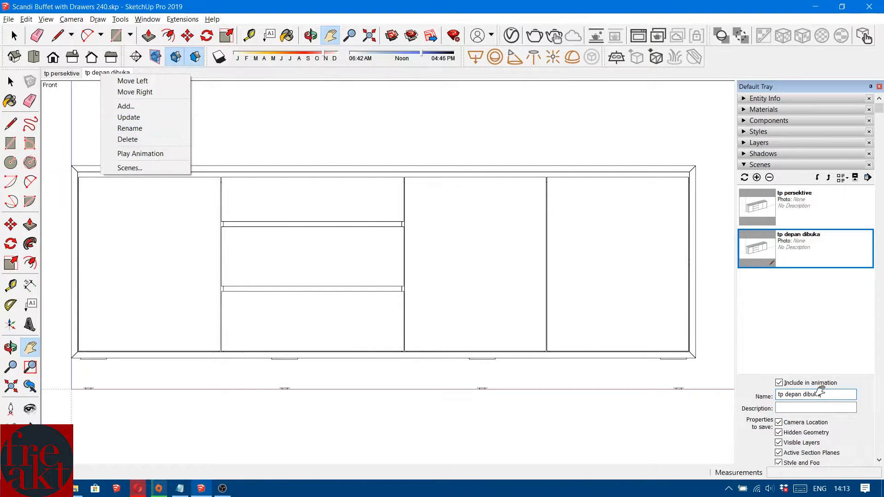
Correct the second scene's name to "tp depan ditutup".
double_click(830, 397)
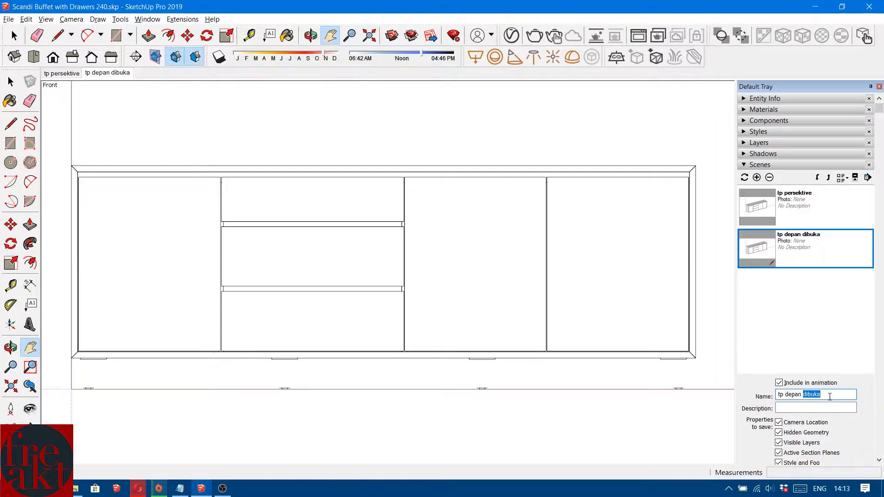
text(ditutup)
key(Return)
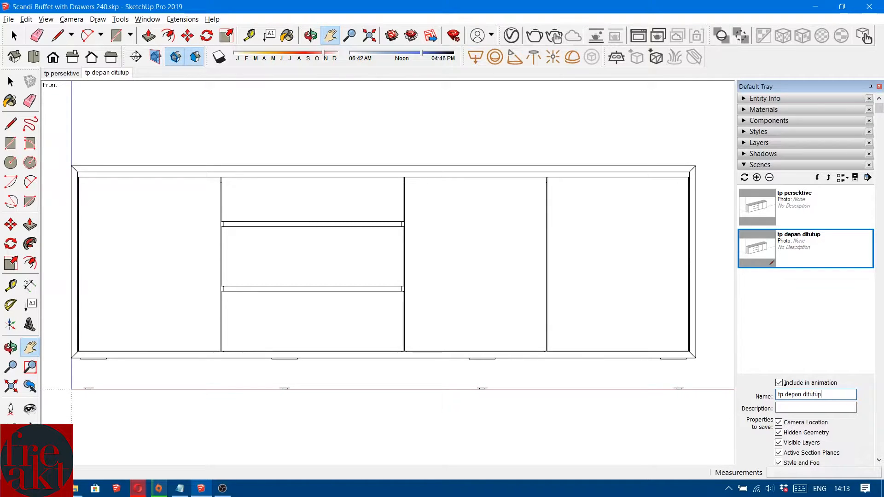
Update the "tp depan ditutup" scene with the current front view and add a new scene after it.
right_click(115, 77)
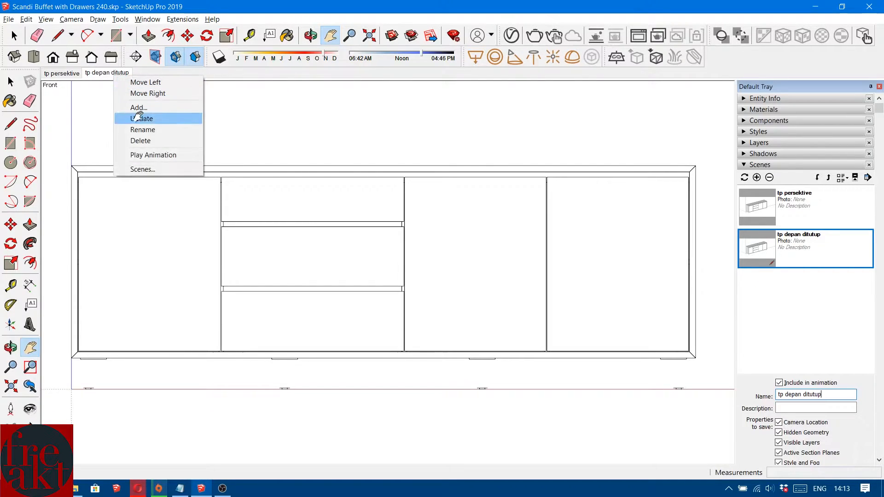
click(136, 119)
right_click(126, 75)
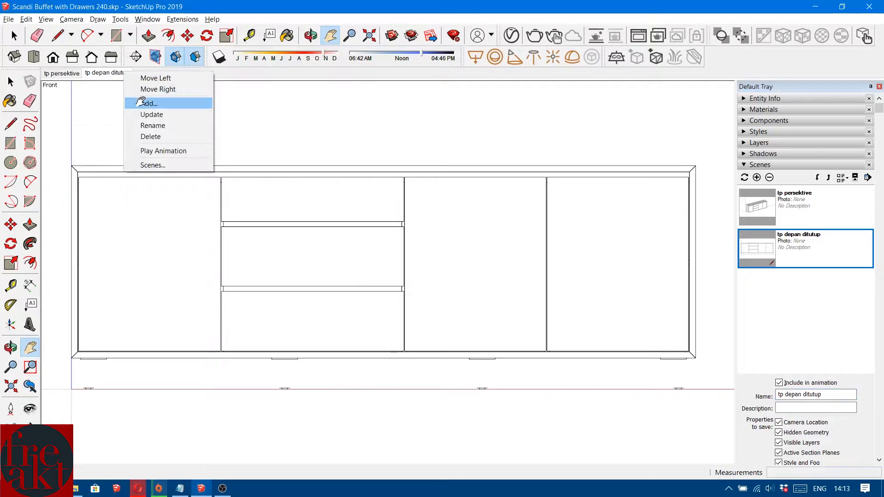
click(140, 103)
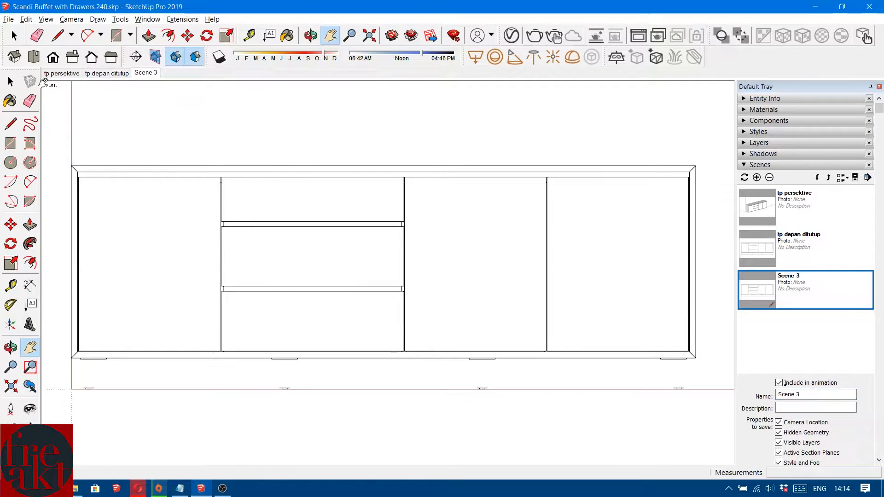
Hide all the door and drawer fronts of the buffet in the third scene.
click(10, 80)
click(181, 276)
shift+click(312, 203)
shift+click(304, 267)
shift+click(383, 311)
shift+click(456, 259)
shift+click(584, 238)
right_click(584, 238)
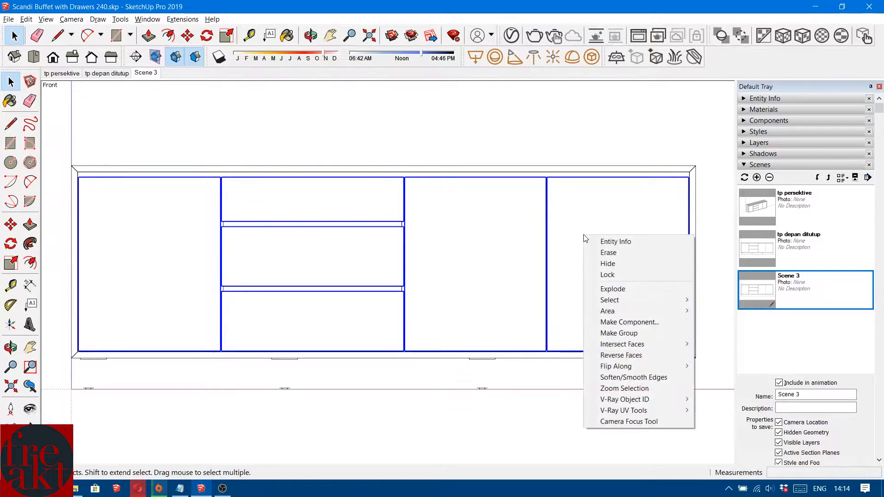
click(600, 263)
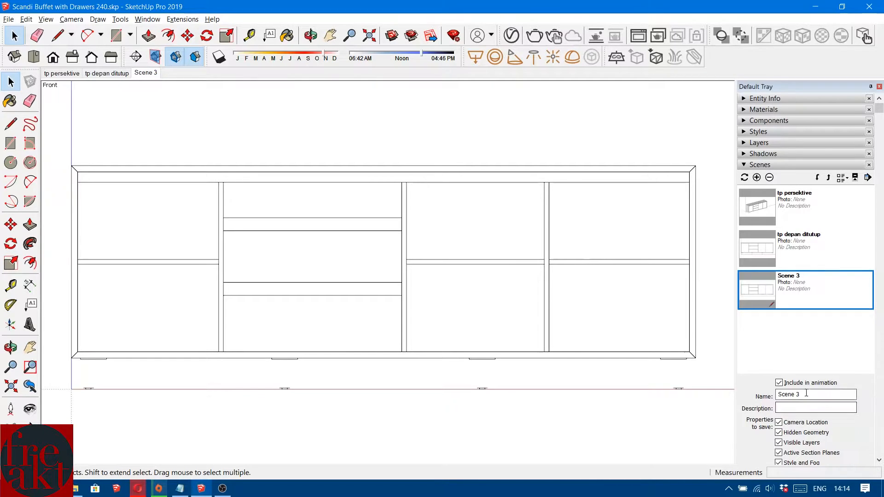
Rename Scene 3 as "tp depan dibuka" and update it with the opened front view.
drag(806, 395, 725, 398)
text(tp depan dibuka)
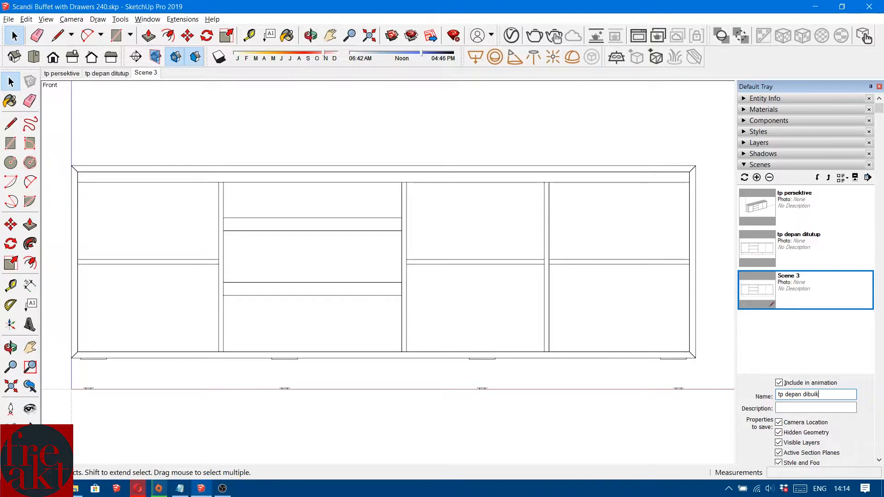
key(Return)
right_click(145, 75)
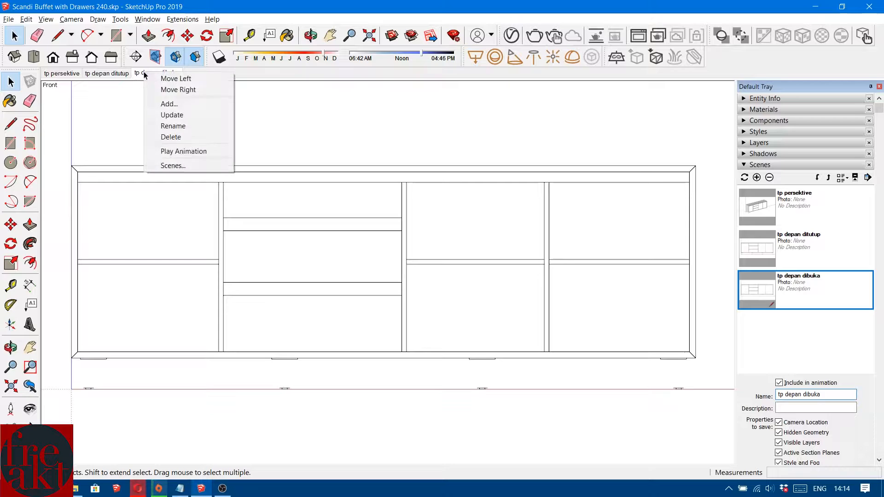
click(162, 116)
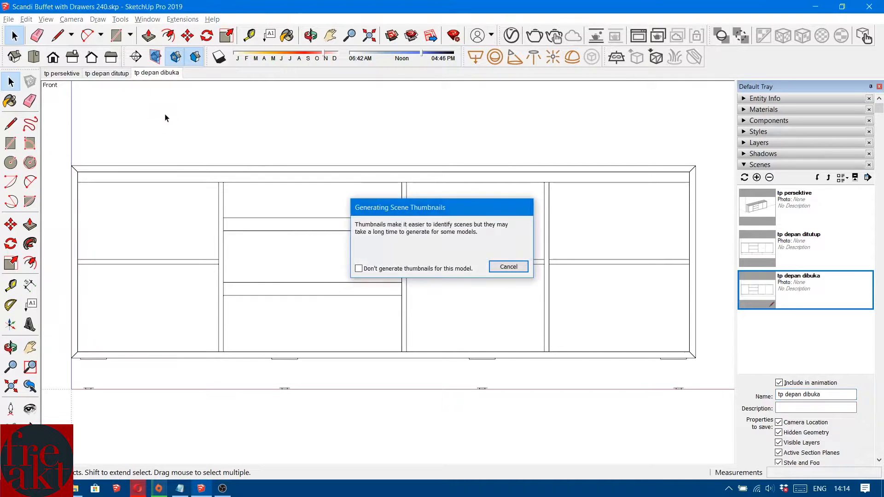
Return to the "tp depan ditutup" scene and open the edge settings of its HiddenLine1 style for editing.
click(121, 74)
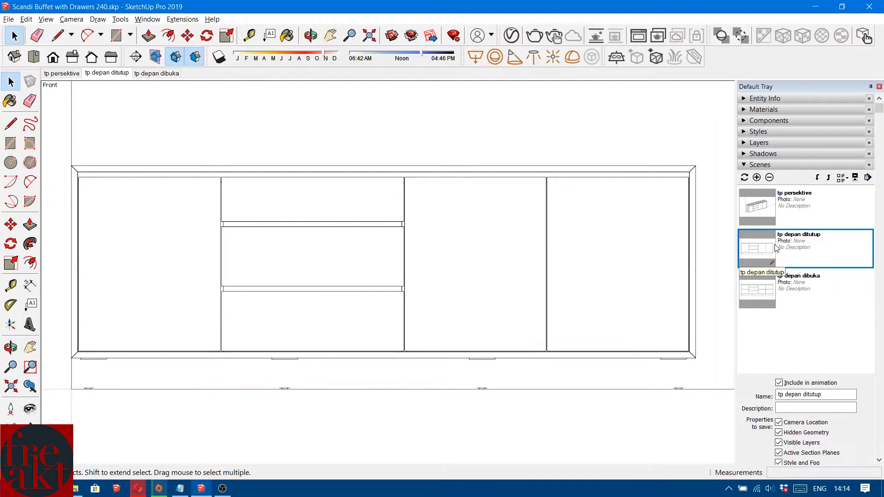
click(779, 163)
click(767, 132)
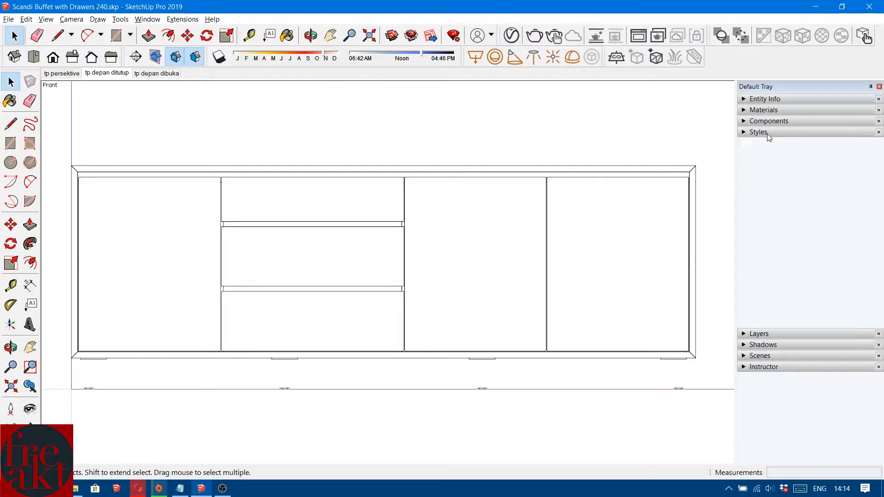
click(767, 189)
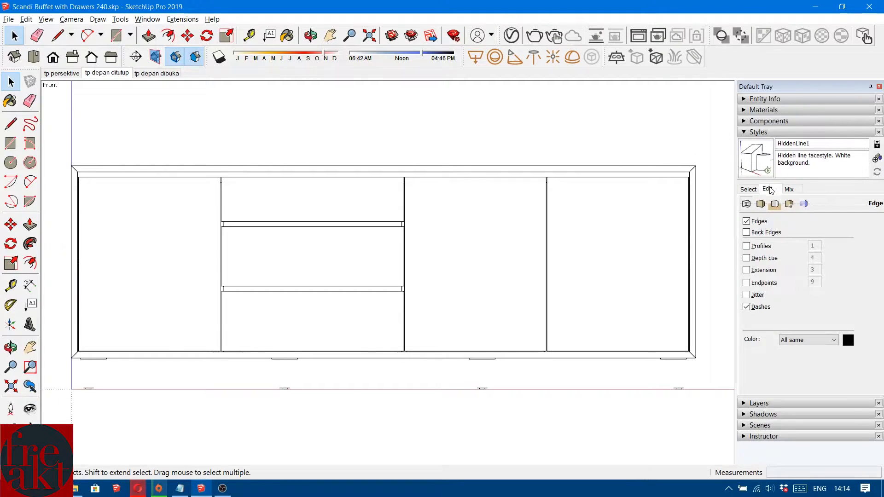
Try Profiles edges in the "tp depan ditutup" scene with widths of 2 and 1, and recall the scene.
click(760, 247)
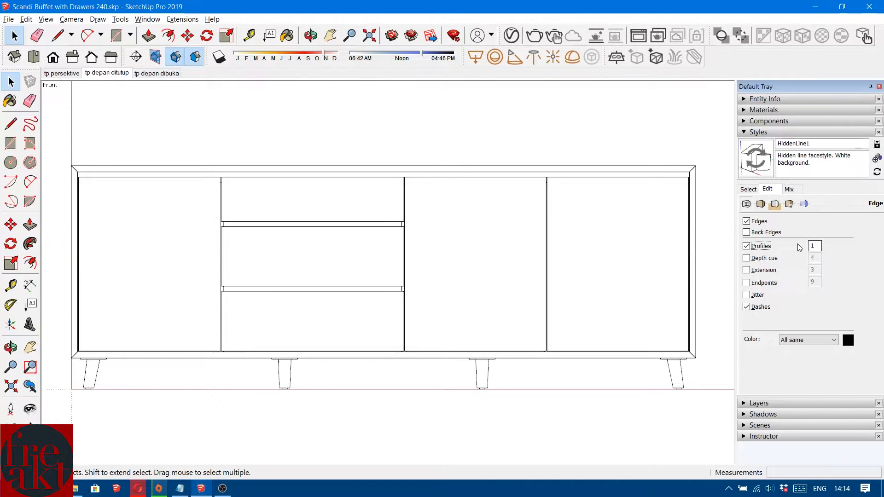
click(814, 247)
text(2)
key(Return)
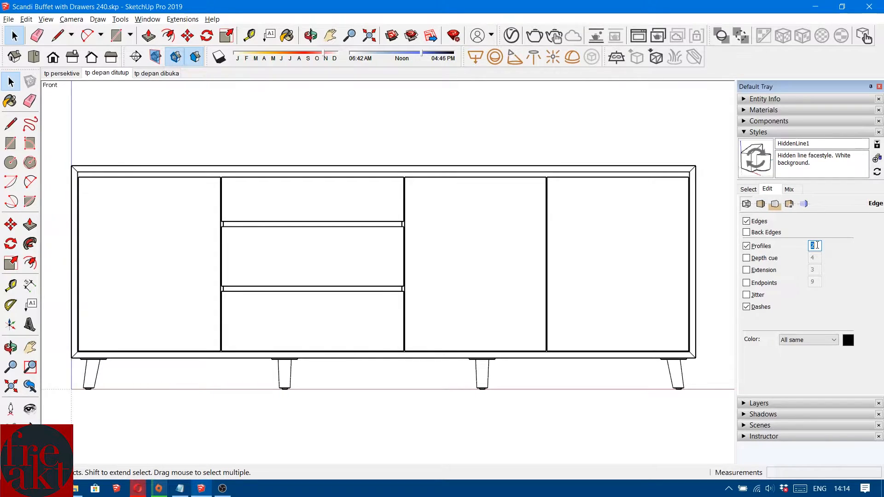
key(Return)
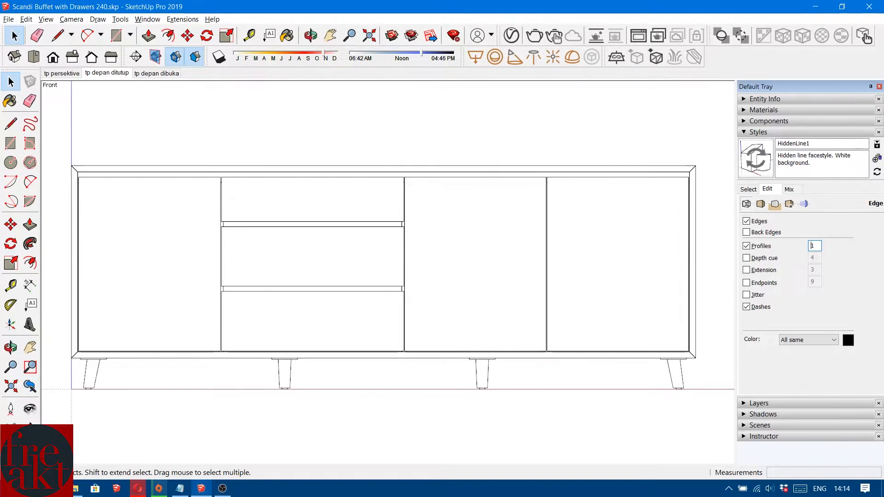
right_click(119, 78)
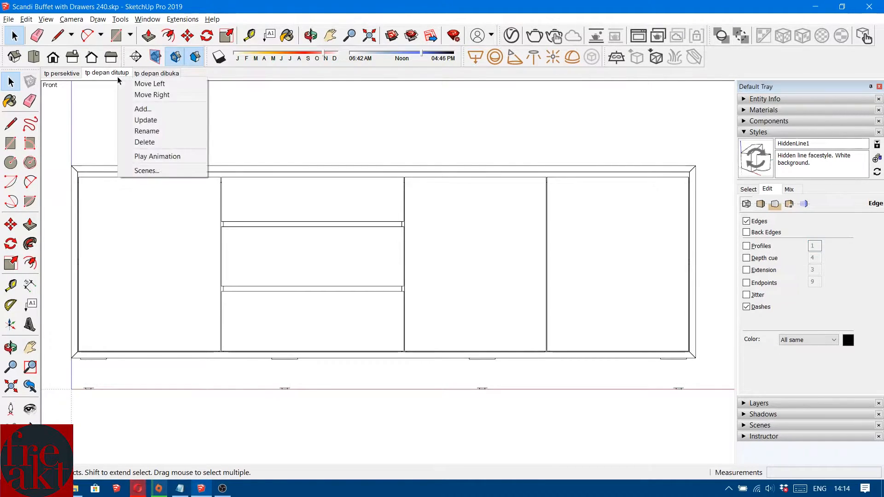
click(109, 73)
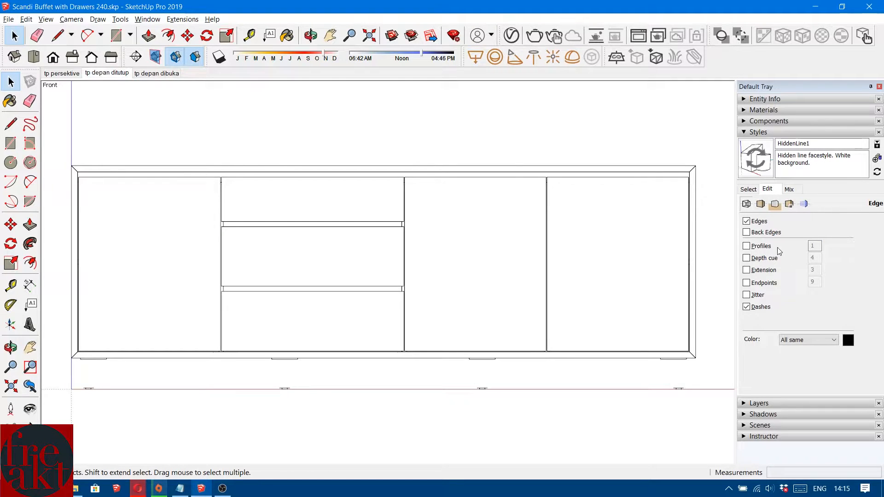
Turn on Profiles with a width of 1 and try to update the "tp depan ditutup" scene with them.
click(761, 246)
right_click(114, 76)
click(130, 116)
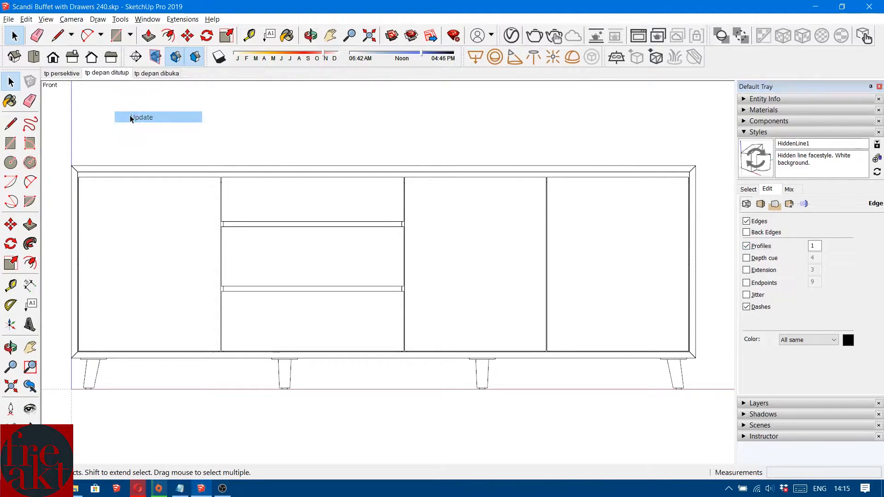
click(117, 76)
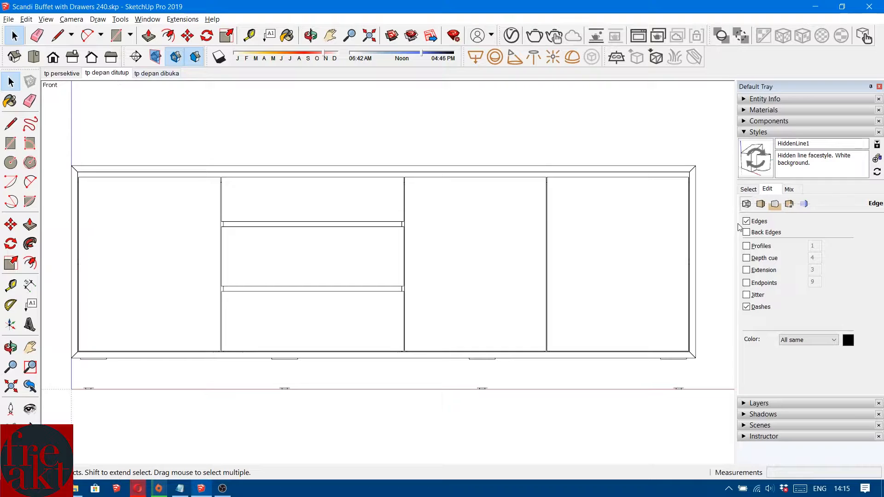
click(761, 246)
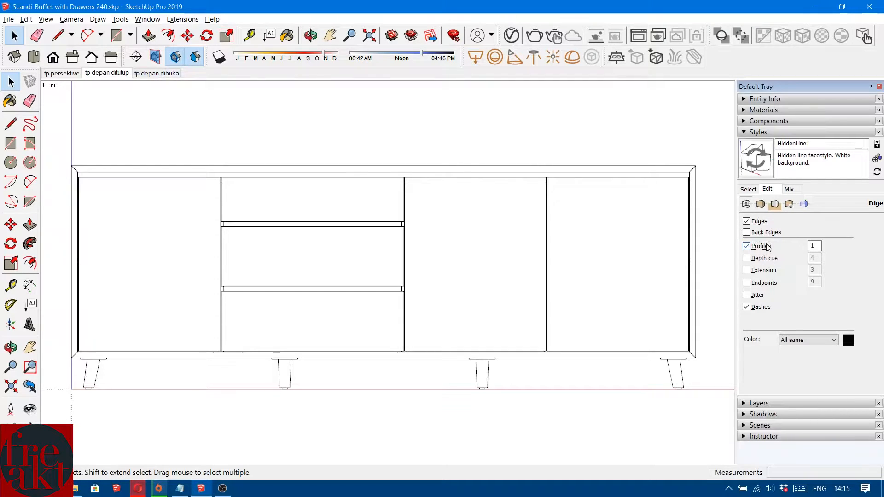
right_click(118, 77)
click(138, 118)
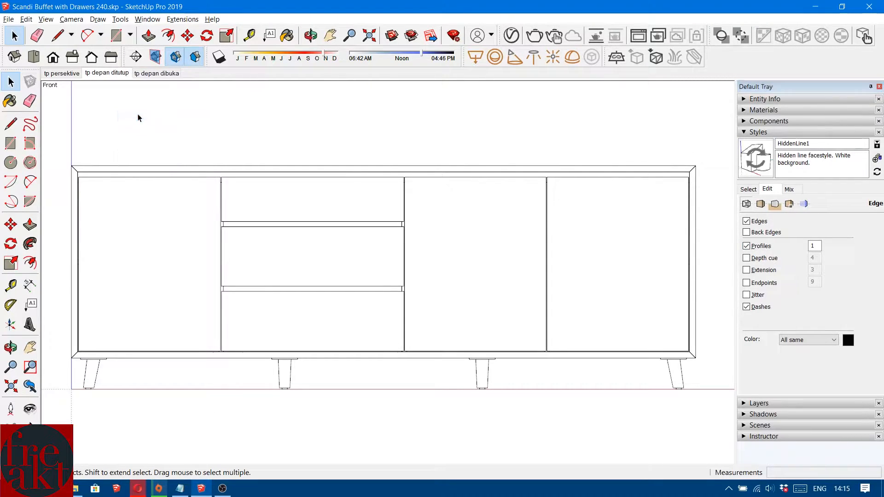
Switch to the "tp depan dibuka" scene, turn on Profiles with a width of 1 and update the scene.
click(156, 73)
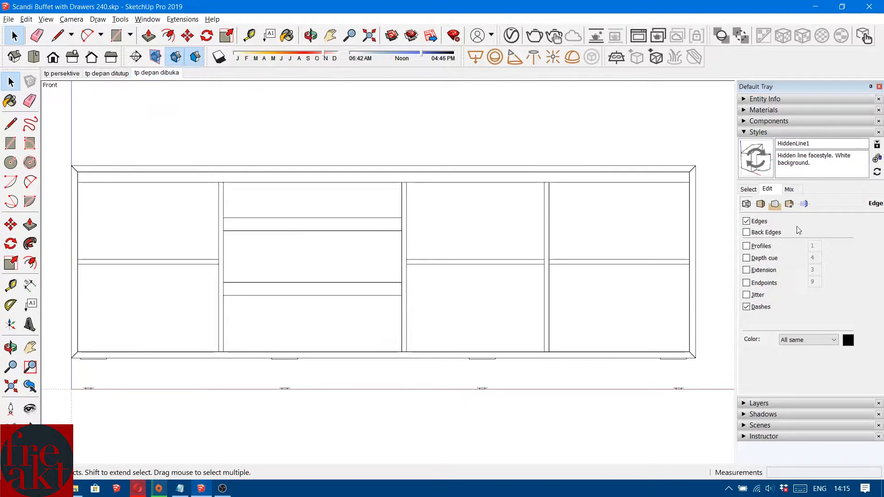
click(746, 246)
right_click(174, 76)
click(201, 119)
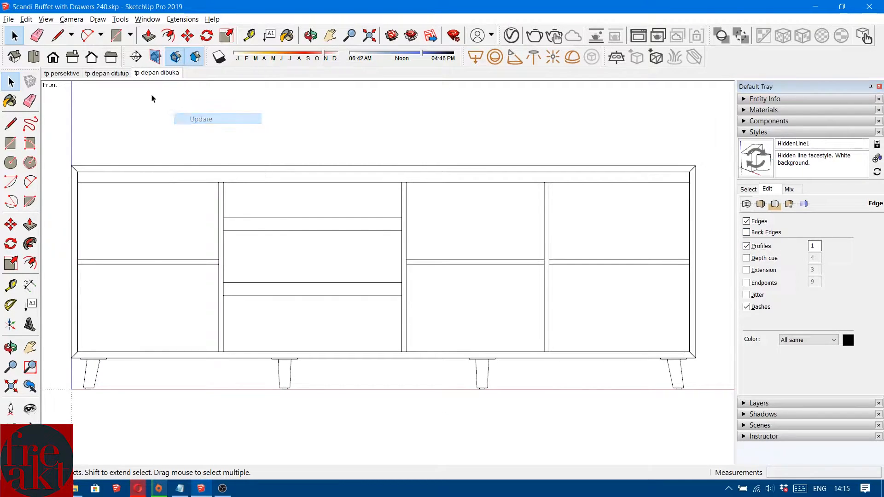
Go back to the "tp depan ditutup" scene, turn on Profiles once more and recall the scene to check it.
click(127, 76)
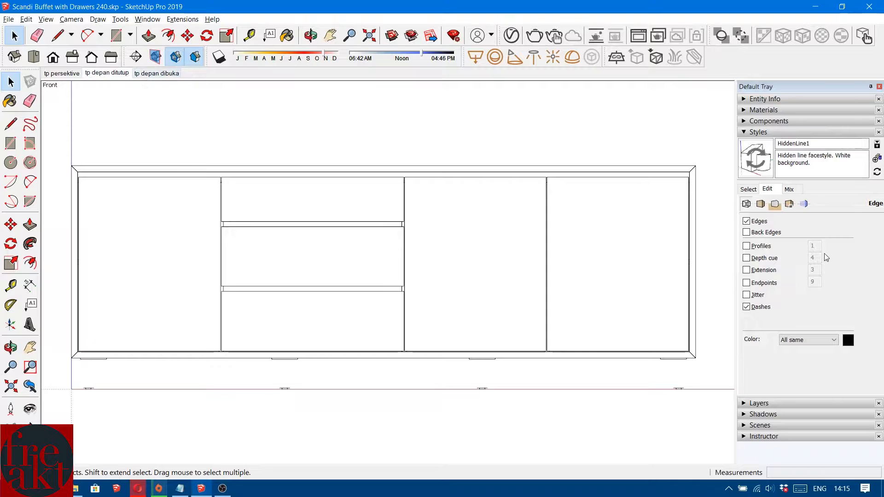
click(747, 246)
click(129, 175)
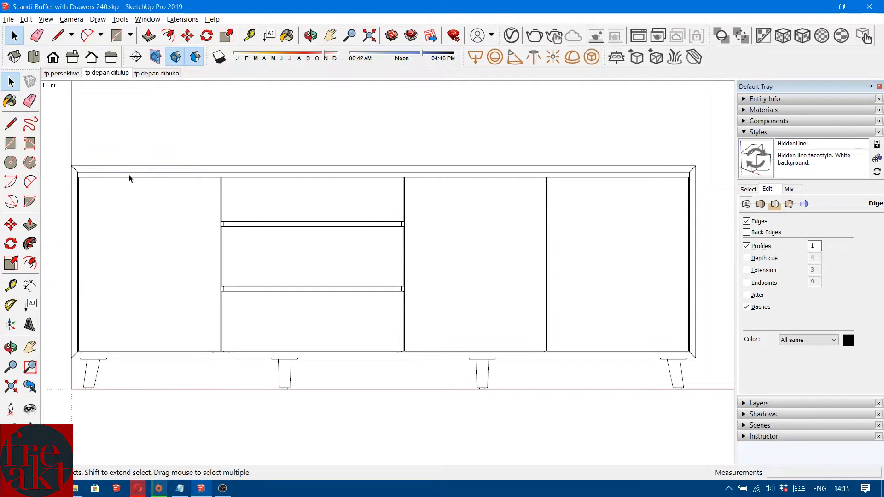
click(114, 74)
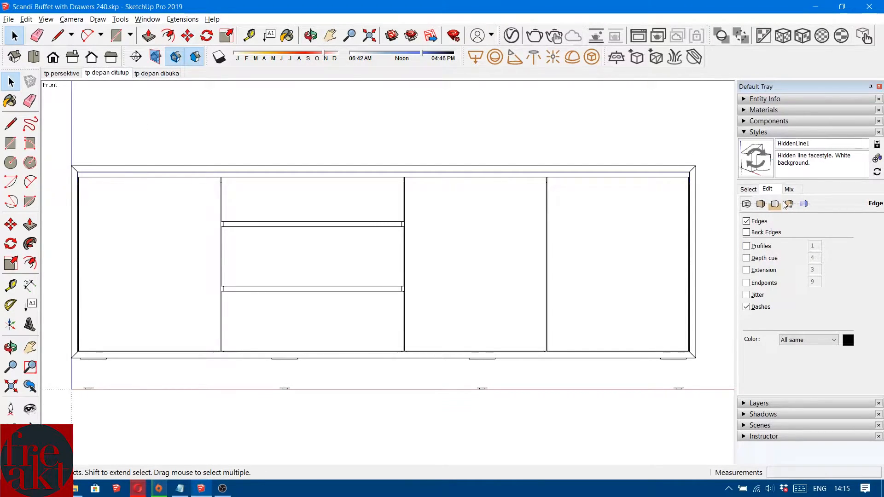
Turn on Profiles with a width of 2 and update the "tp depan ditutup" scene, saving the changes as a new style.
click(746, 246)
double_click(821, 245)
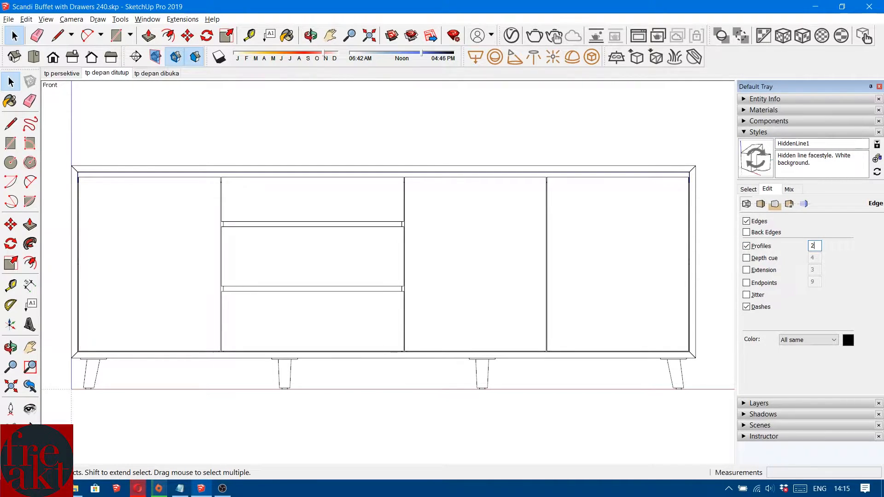
key(Return)
right_click(119, 75)
click(147, 116)
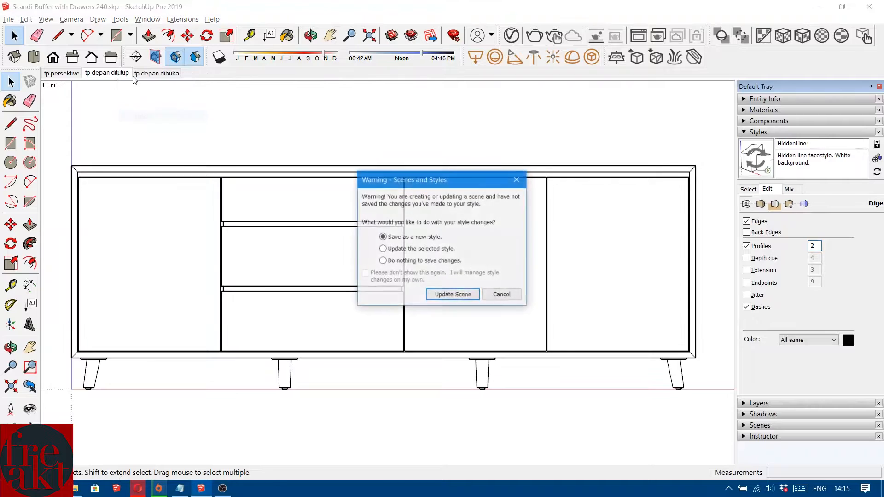
click(453, 293)
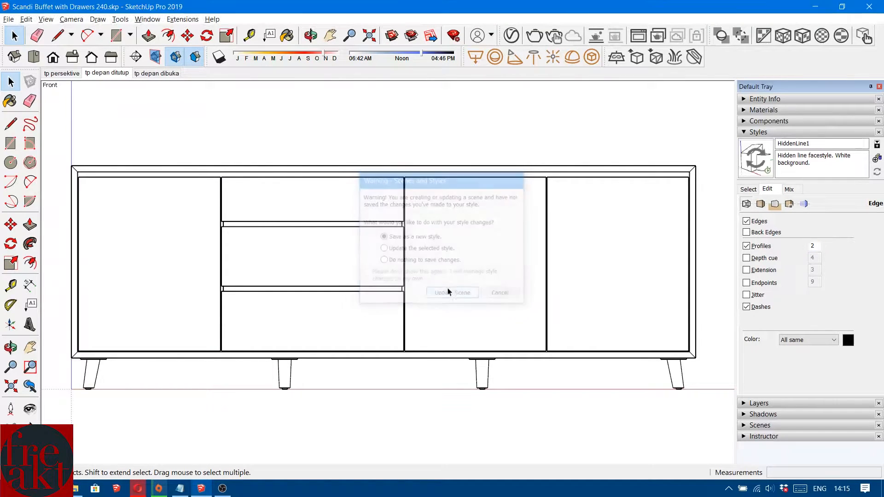
Turn on Profiles with a width of 1 and update the "tp depan ditutup" scene, saving the change into the selected style.
click(106, 75)
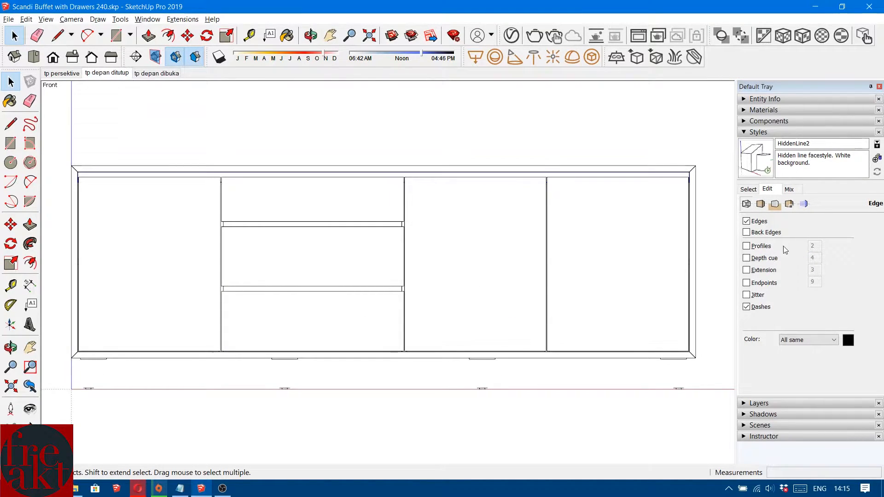
click(746, 246)
click(814, 246)
text(1)
key(Return)
right_click(115, 74)
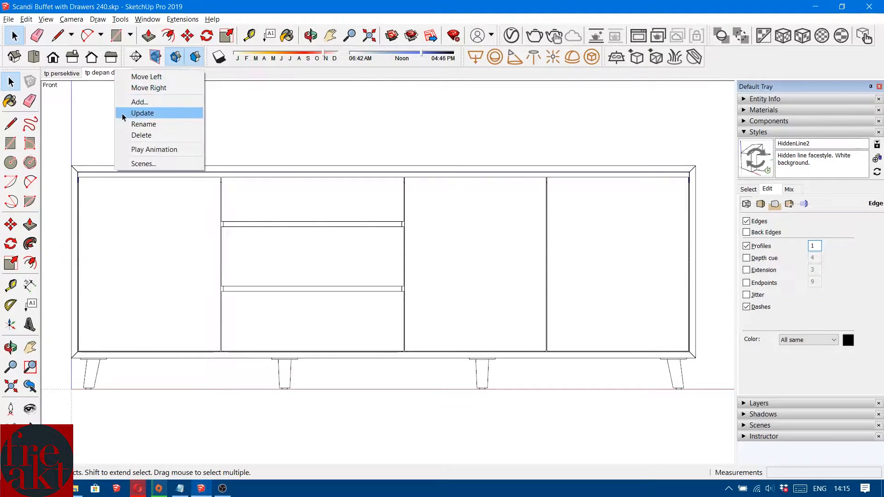
click(123, 114)
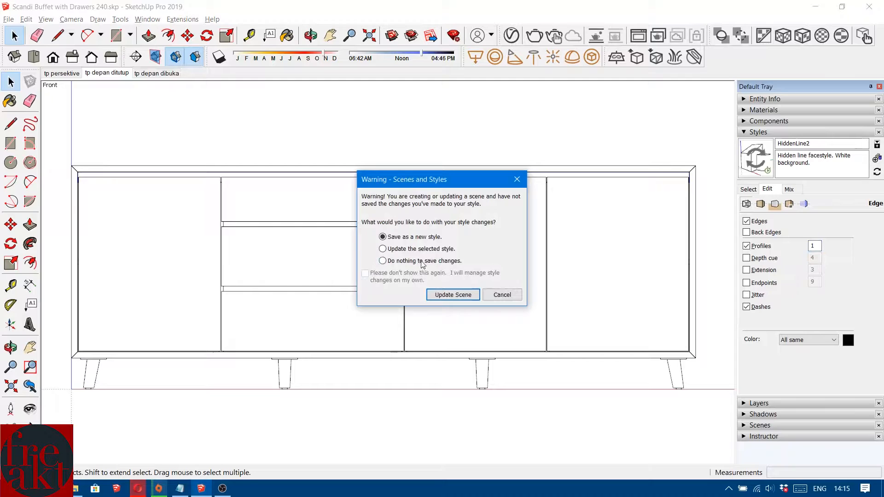
click(443, 250)
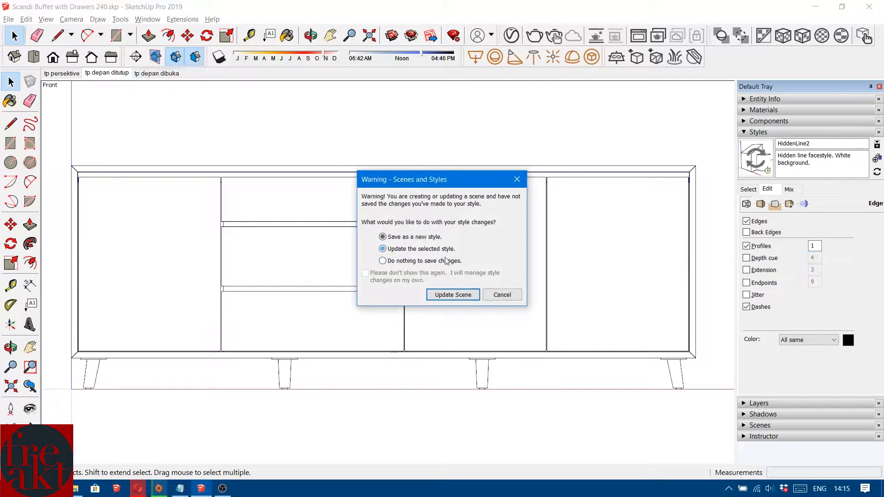
click(453, 295)
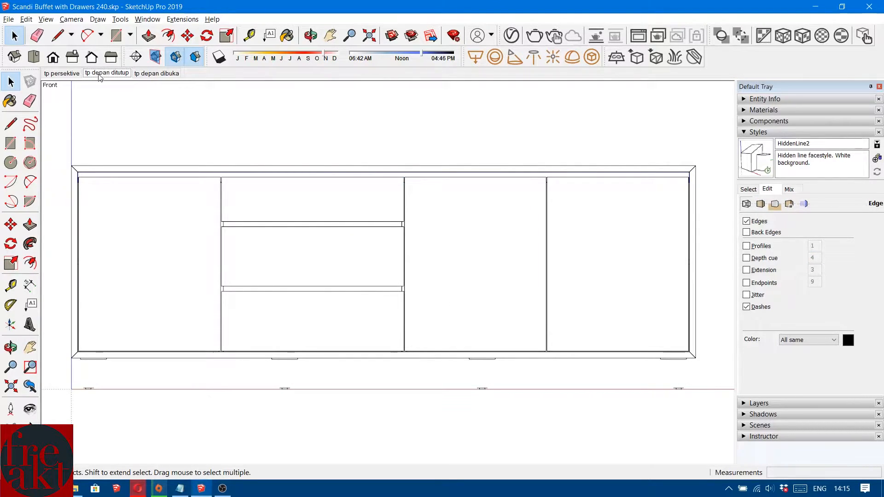
Recall the "tp depan dibuka" scene and try adding a new scene from the opened front view.
click(146, 74)
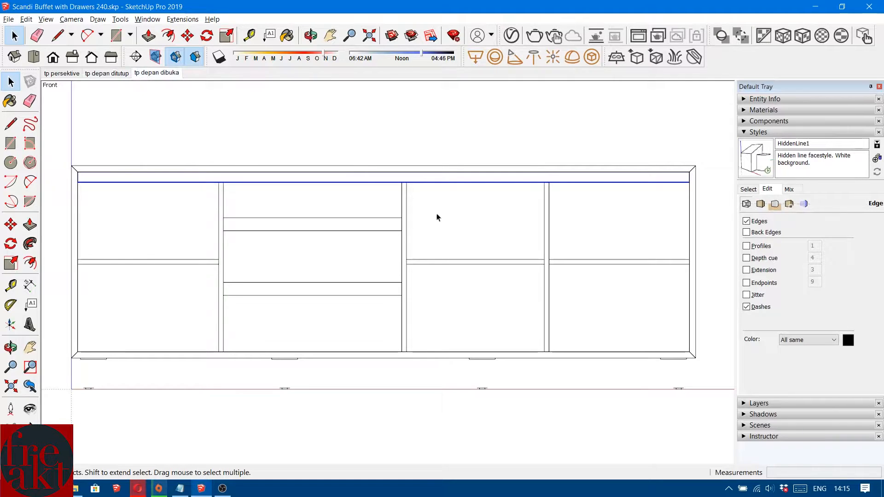
click(449, 153)
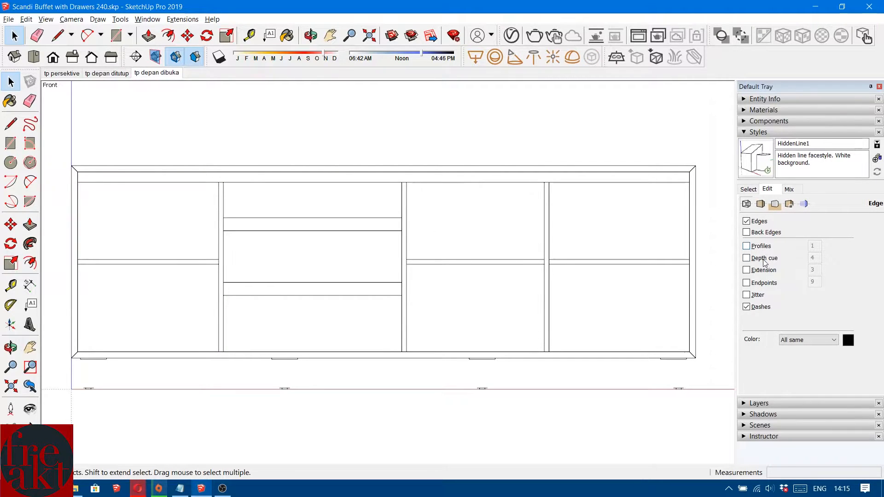
click(105, 75)
click(150, 75)
right_click(151, 75)
click(174, 104)
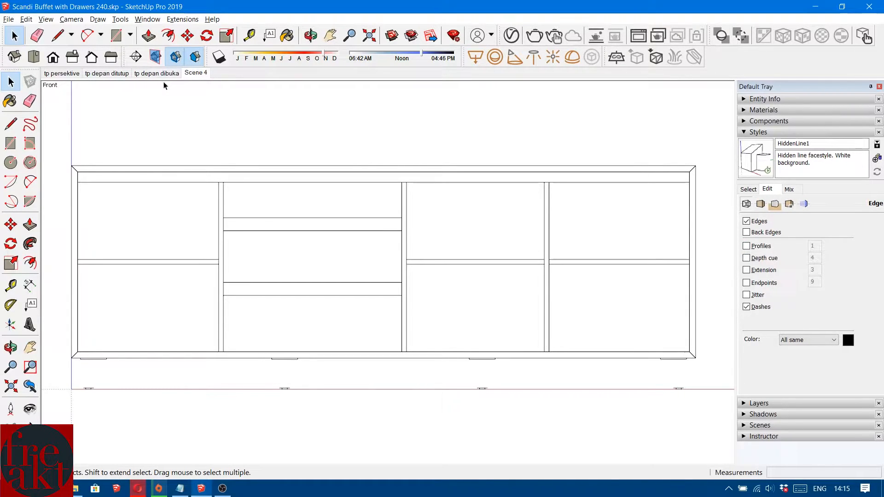
Return to the "tp depan ditutup" scene and delete the newly added Scene 4.
click(114, 75)
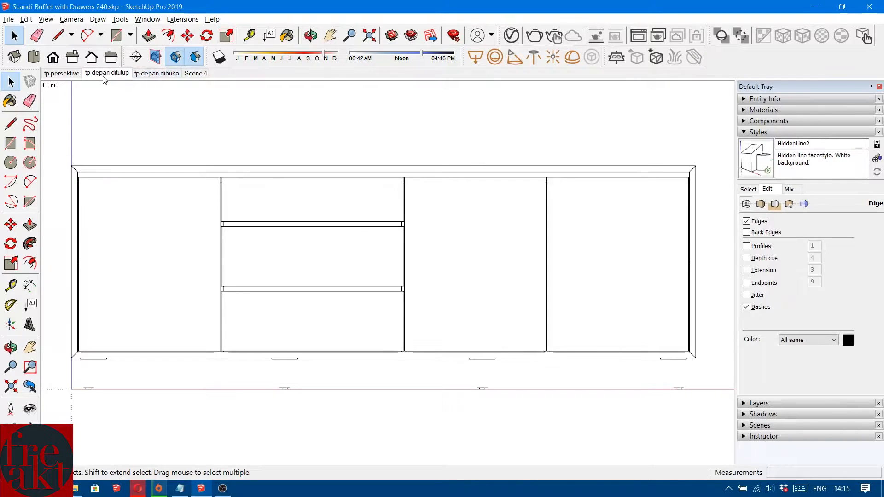
right_click(199, 79)
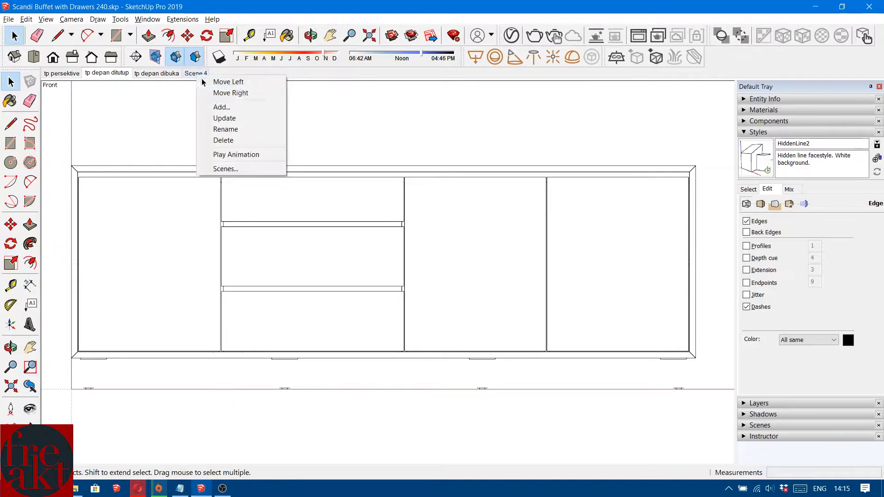
click(229, 140)
key(Return)
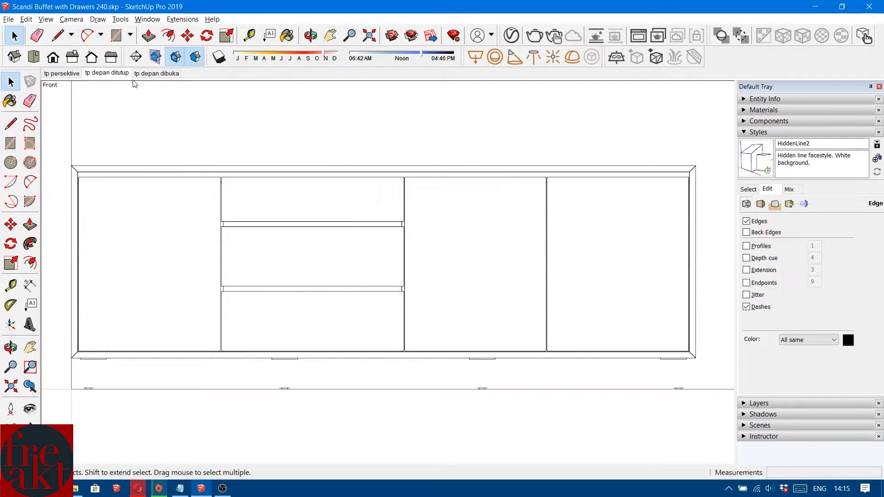
Add a new scene from the closed front view and switch the camera to the top view.
right_click(167, 78)
click(189, 107)
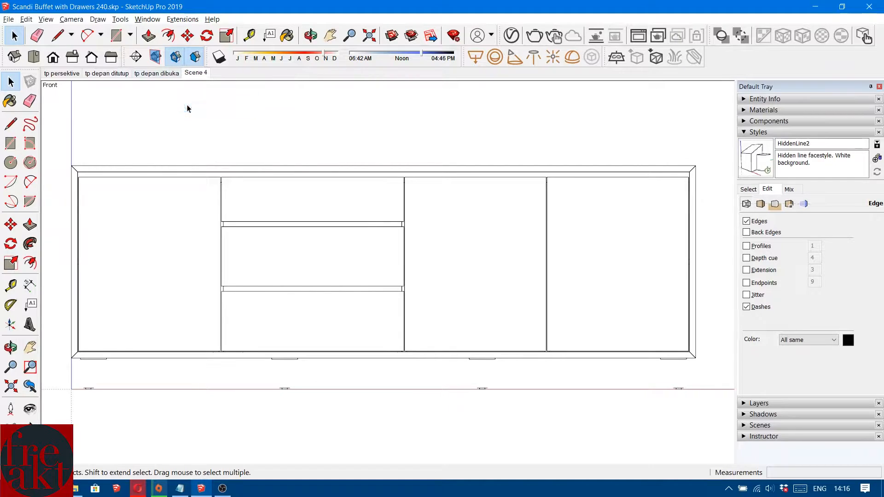
click(33, 56)
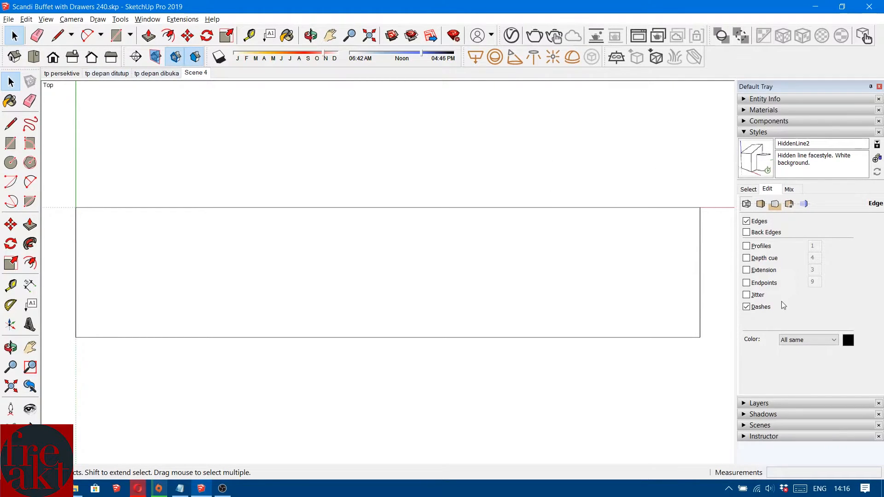
Rename the new scene as "tp atas" and update it with the top view.
click(755, 426)
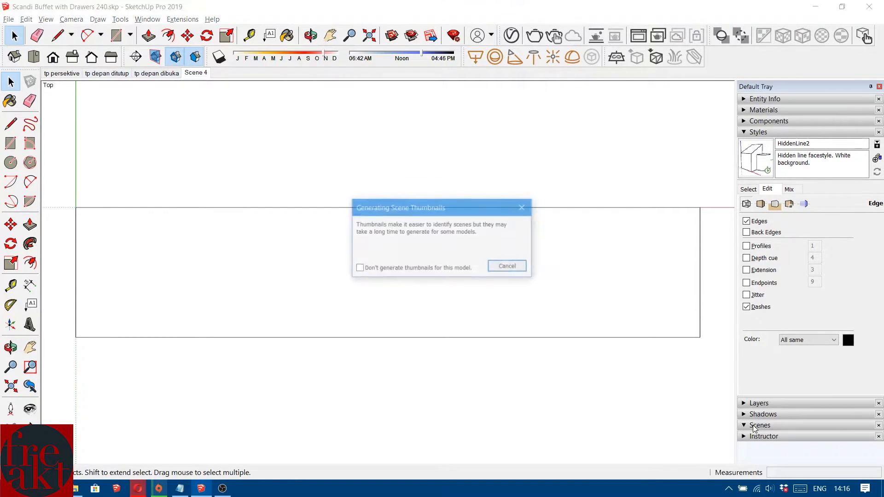
scroll(789, 392, down, 4)
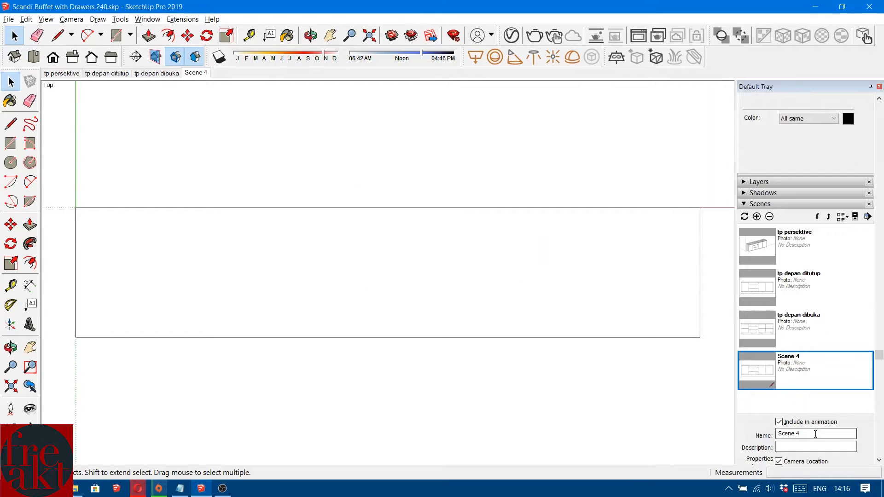
drag(815, 433, 634, 404)
text(t)
key(Return)
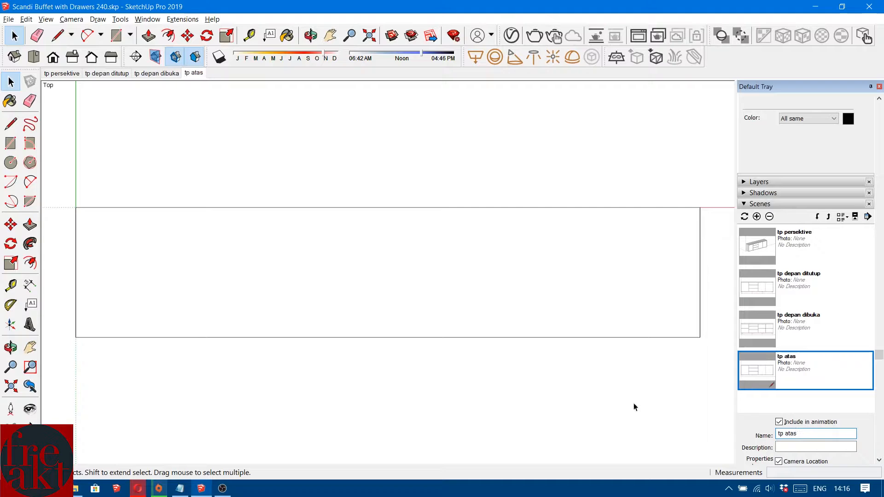
right_click(198, 83)
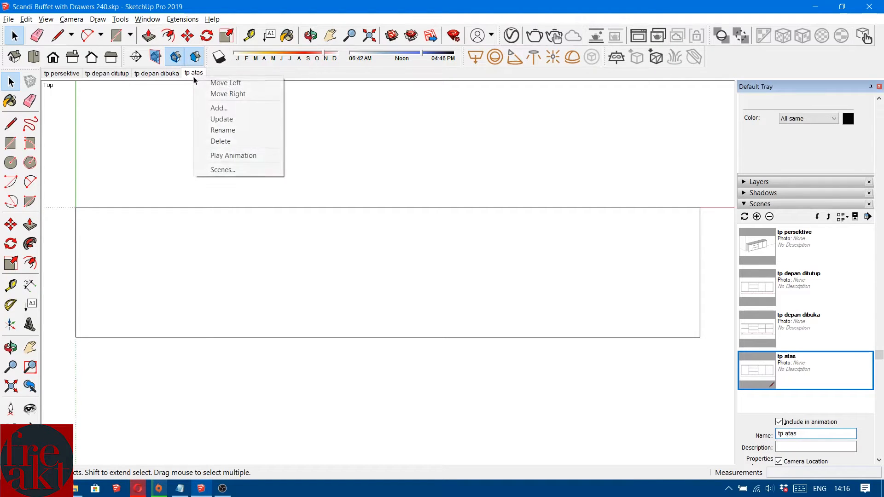
click(214, 118)
Recall the perspective, closed front, opened front and top scenes in turn to check them.
click(166, 75)
click(102, 74)
click(74, 76)
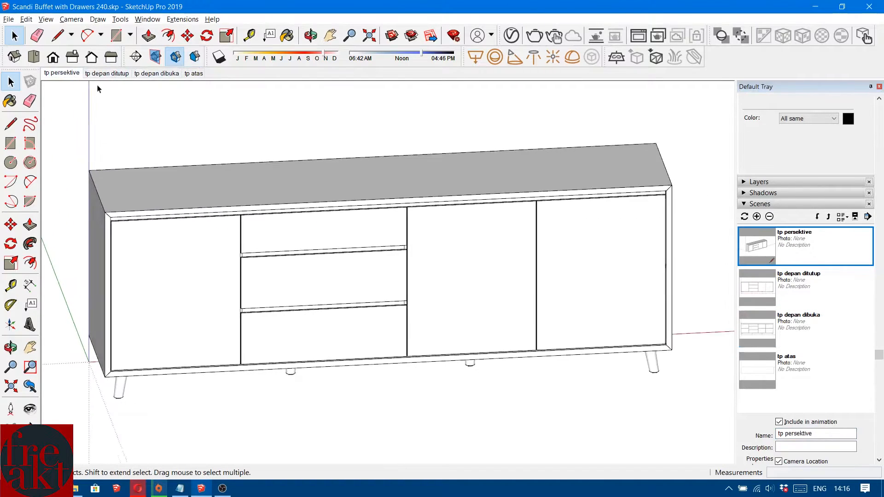
click(102, 75)
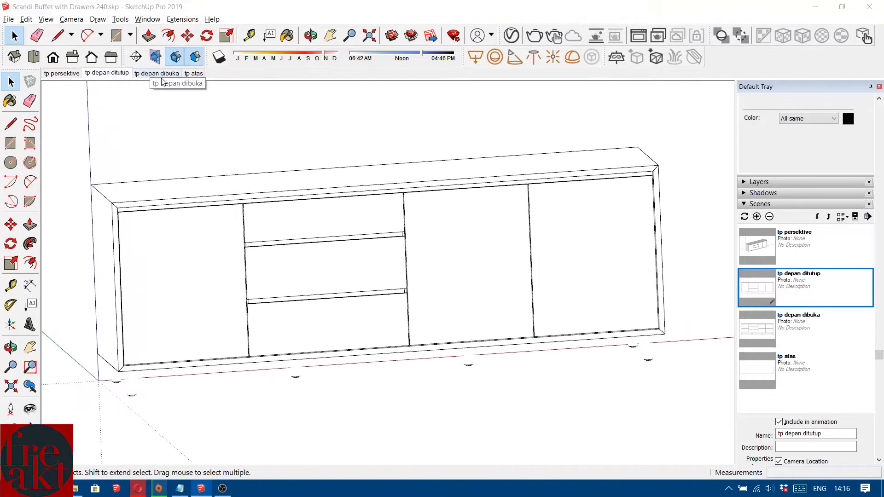
click(174, 72)
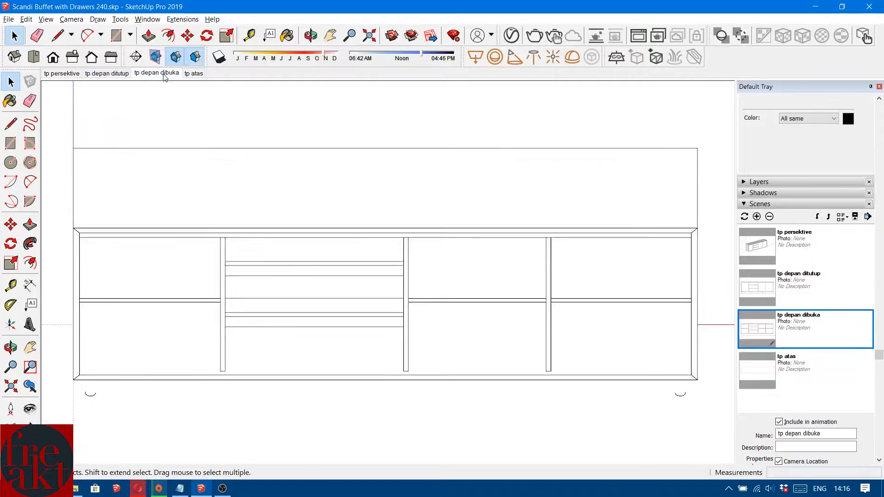
click(193, 74)
Add another scene from the "tp depan ditutup" view and switch the camera to the left side view of the buffet.
click(124, 74)
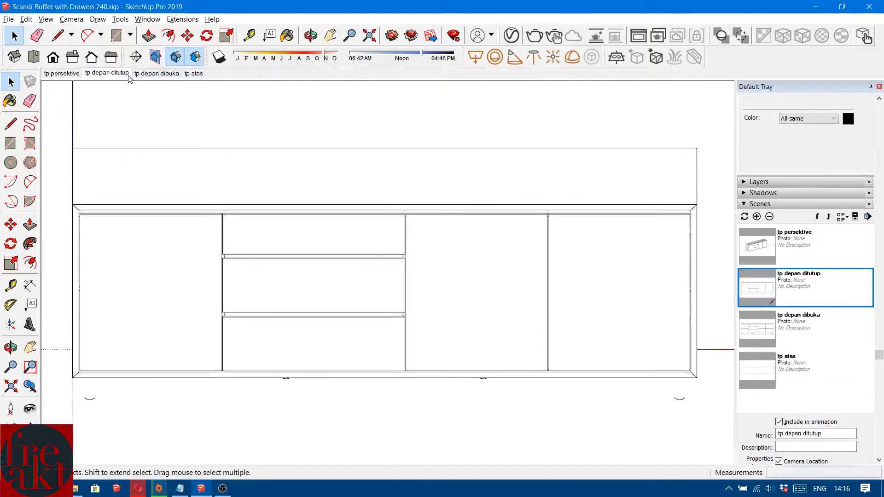
right_click(193, 74)
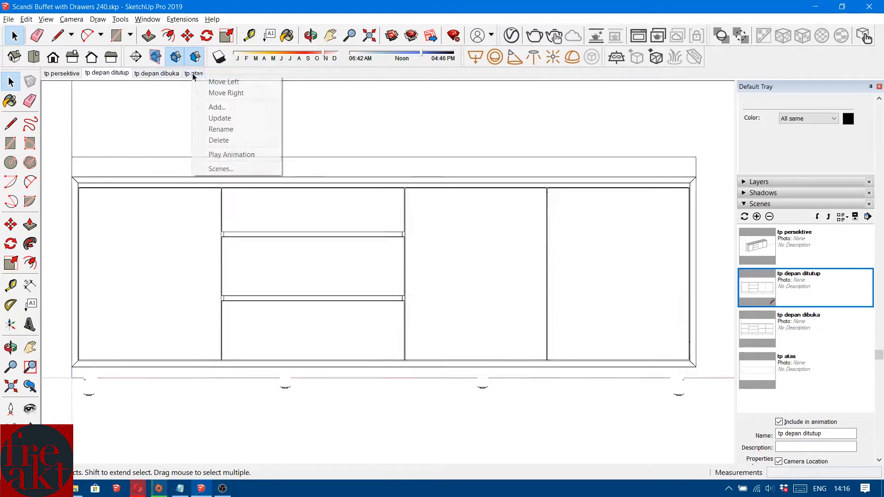
click(222, 107)
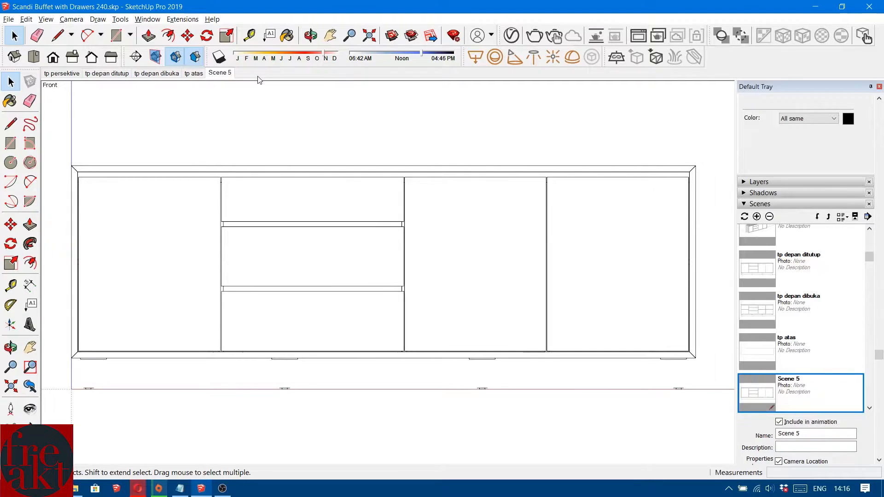
click(72, 57)
middle_drag(402, 248, 482, 272)
key(space)
click(110, 57)
middle_drag(350, 217, 319, 235)
click(112, 58)
scroll(353, 250, up, 3)
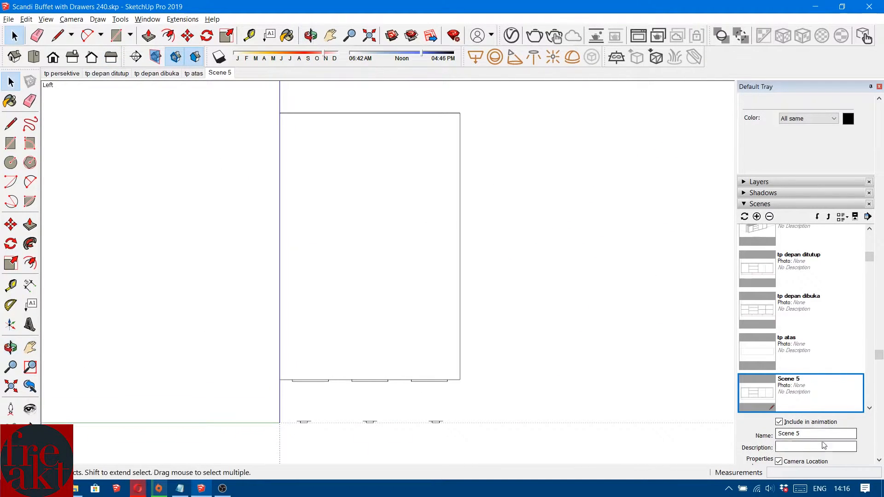
Rename the side-view scene as "tp samping" and update it with the current view.
drag(816, 435, 769, 415)
key(BackSpace)
text(tp samping)
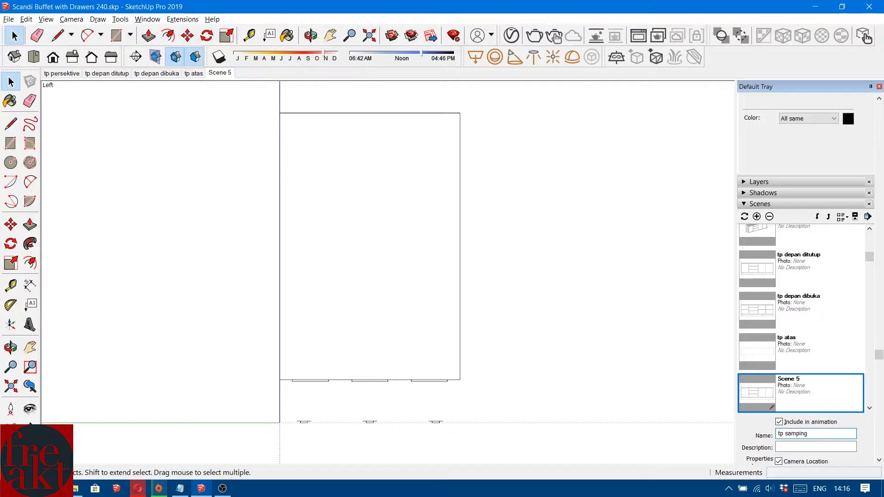
key(Return)
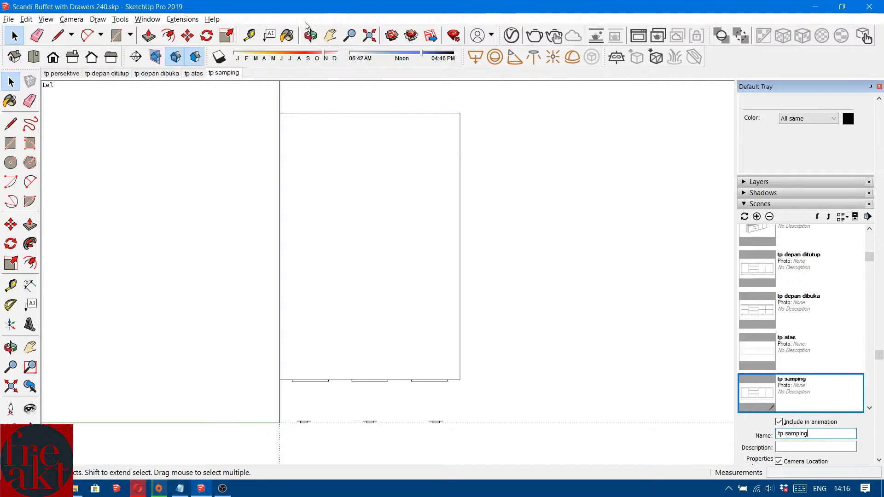
right_click(235, 73)
click(257, 117)
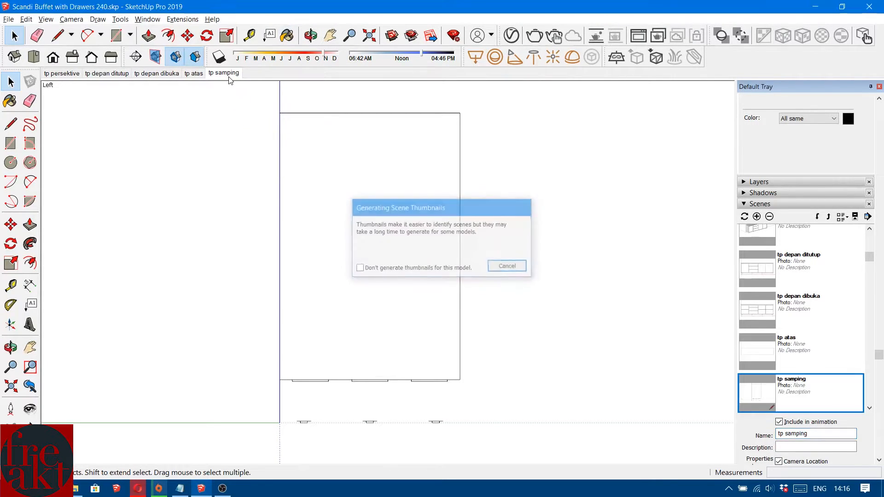
key(Return)
Add a scene after "tp samping" and place a section plane parallel to the buffet's left side panel, keeping the default name.
right_click(228, 75)
click(248, 107)
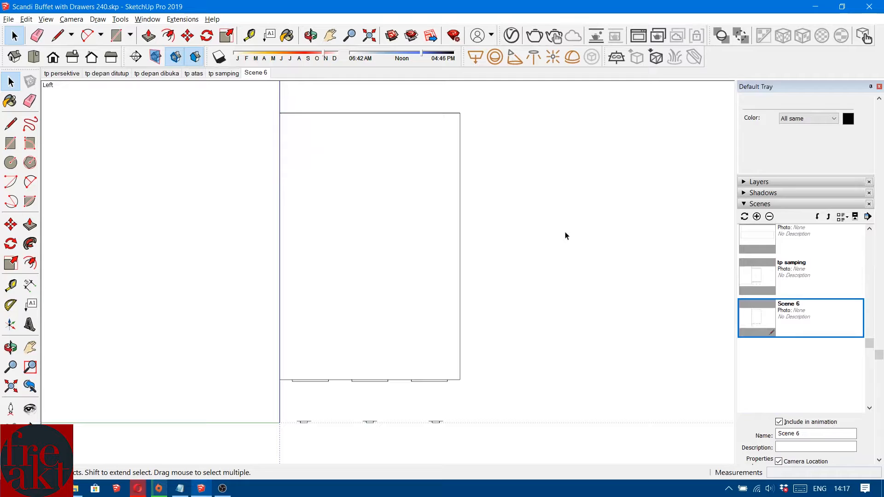
middle_drag(555, 224, 324, 255)
scroll(274, 249, up, 4)
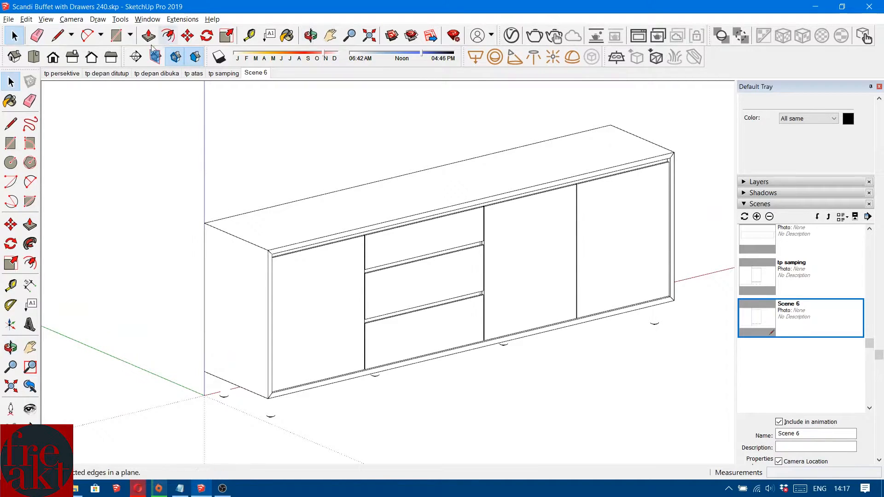
click(135, 58)
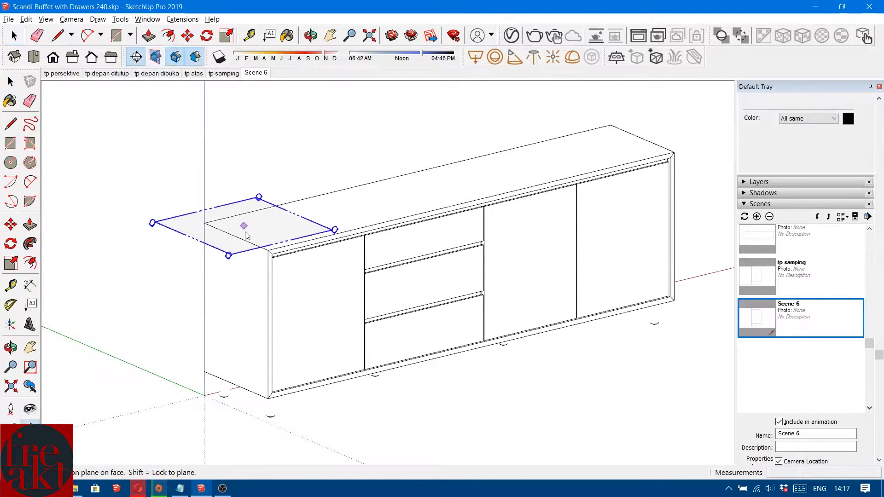
click(234, 310)
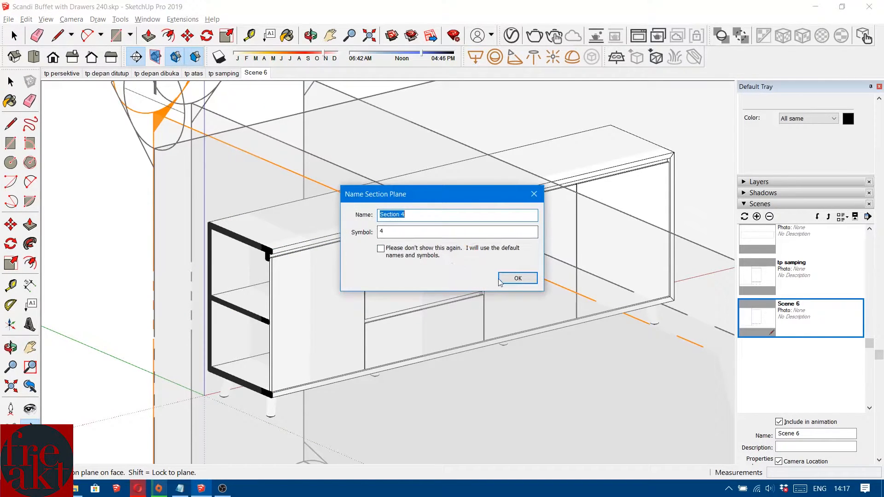
click(517, 279)
Delete the old section planes labelled 1, 2 and 3, keeping only the new side section.
scroll(286, 93, down, 3)
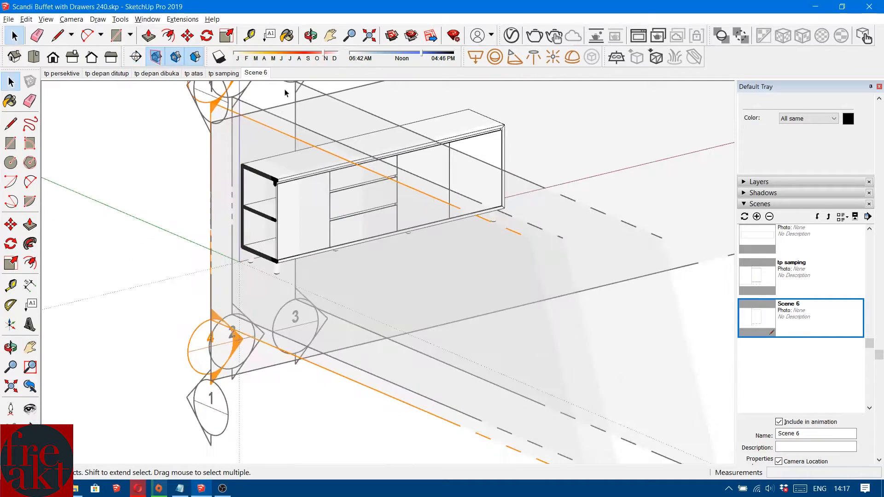
click(277, 107)
middle_drag(278, 108, 274, 183)
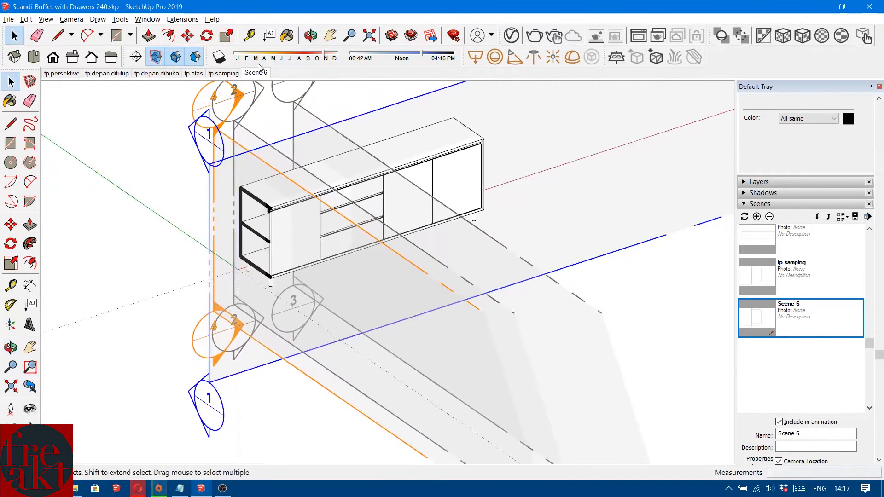
click(303, 108)
key(Delete)
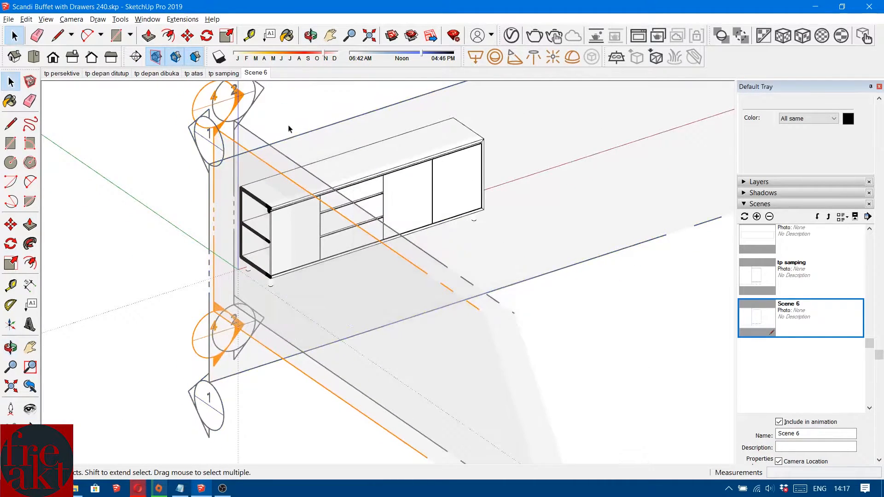
click(267, 142)
key(Delete)
click(278, 143)
key(Delete)
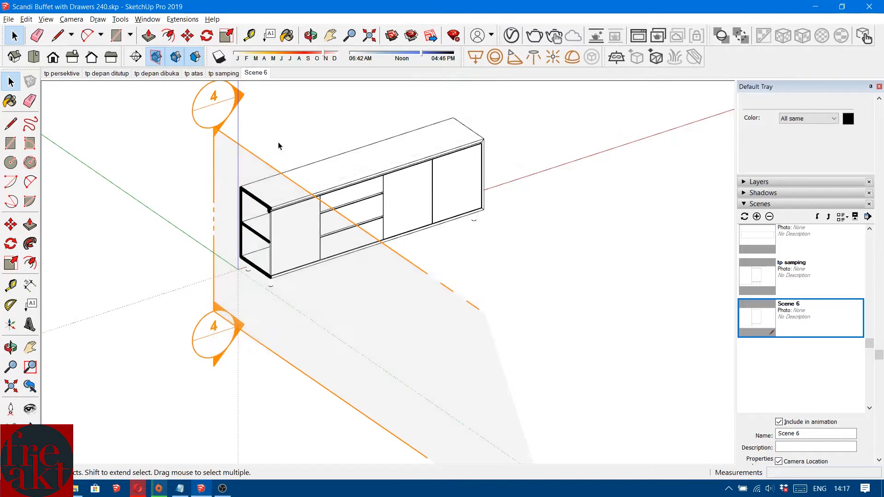
Move side section plane 4 about 296 mm inwards along the buffet's length.
scroll(216, 186, up, 3)
scroll(216, 186, down, 1)
click(219, 119)
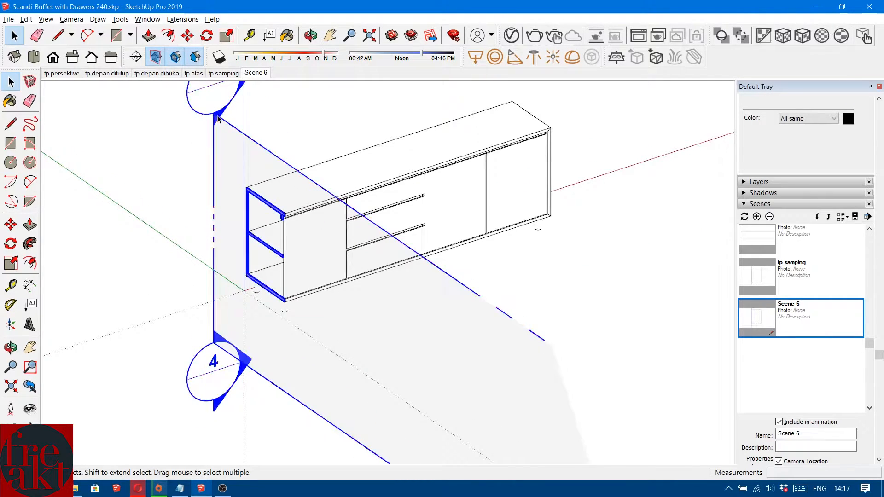
scroll(219, 120, down, 2)
key(m)
click(219, 119)
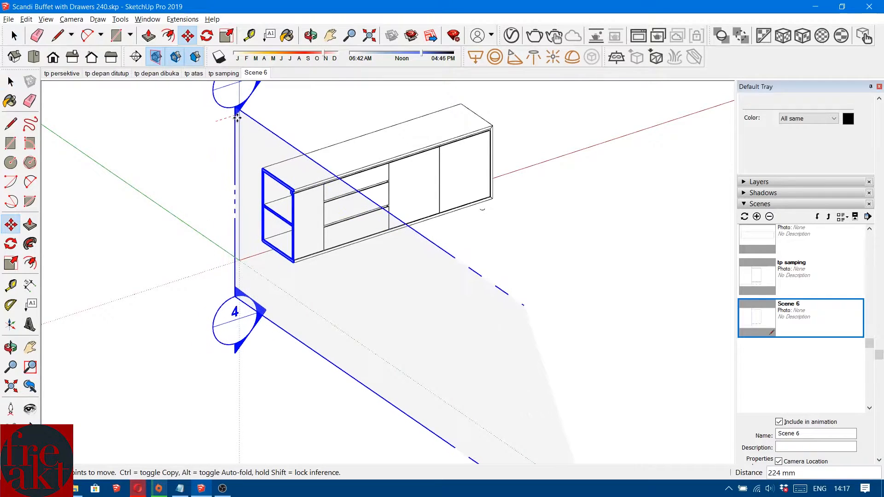
click(245, 119)
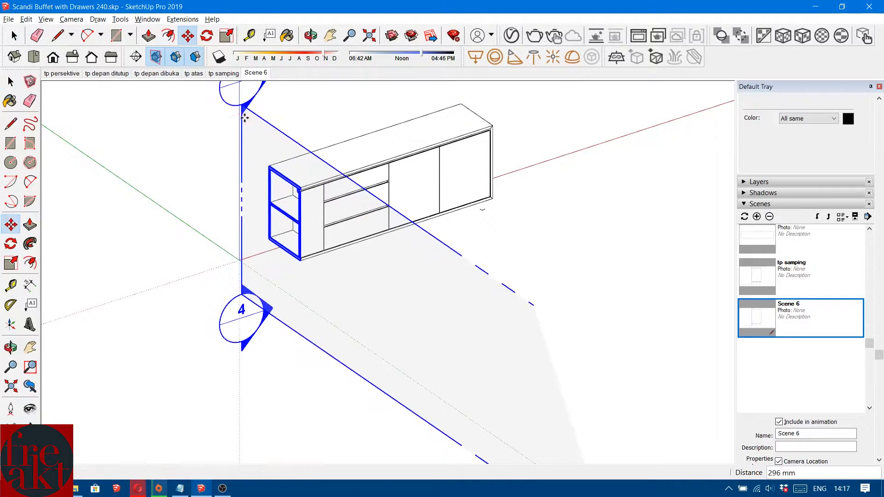
key(space)
click(201, 166)
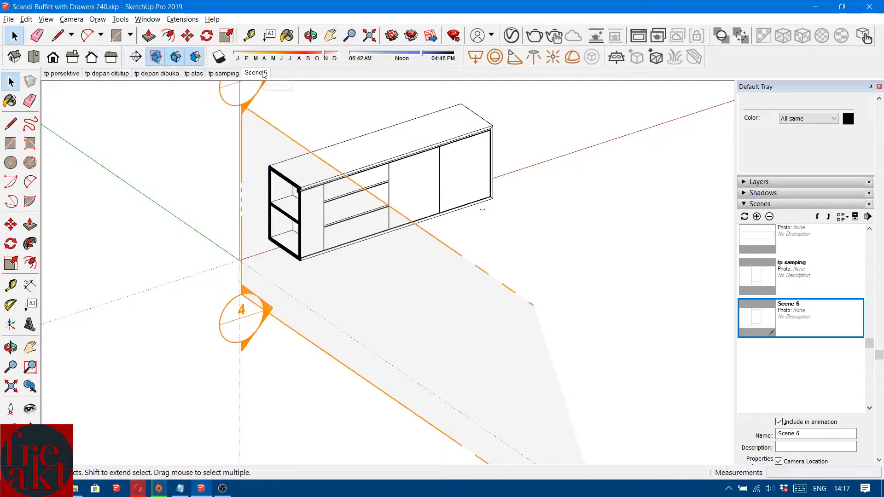
Recall Scene 6, try activating the side section cut from an angled view, and recall the scene again.
click(248, 113)
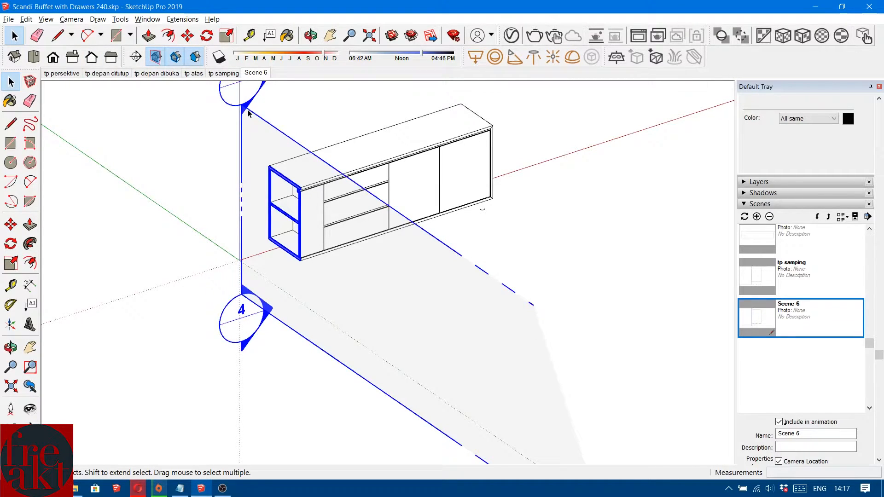
click(256, 72)
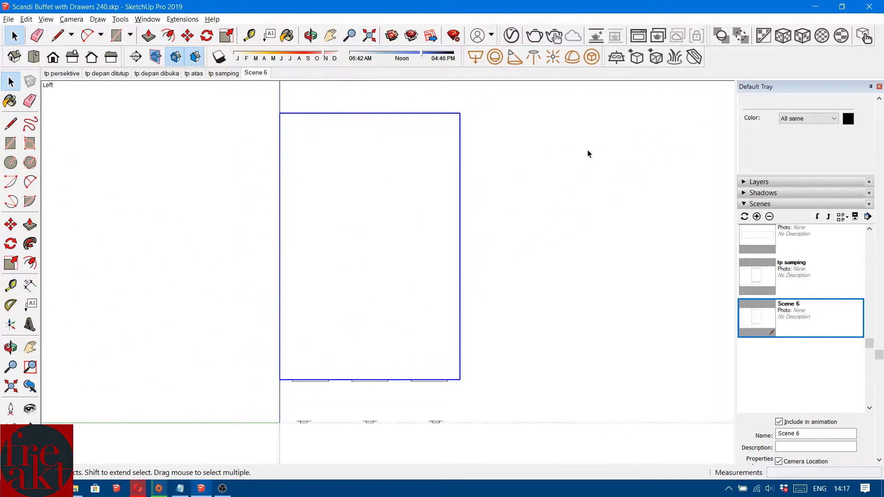
click(136, 56)
scroll(449, 228, down, 1)
click(155, 55)
scroll(397, 191, down, 2)
middle_drag(500, 210, 369, 258)
scroll(302, 193, down, 2)
key(space)
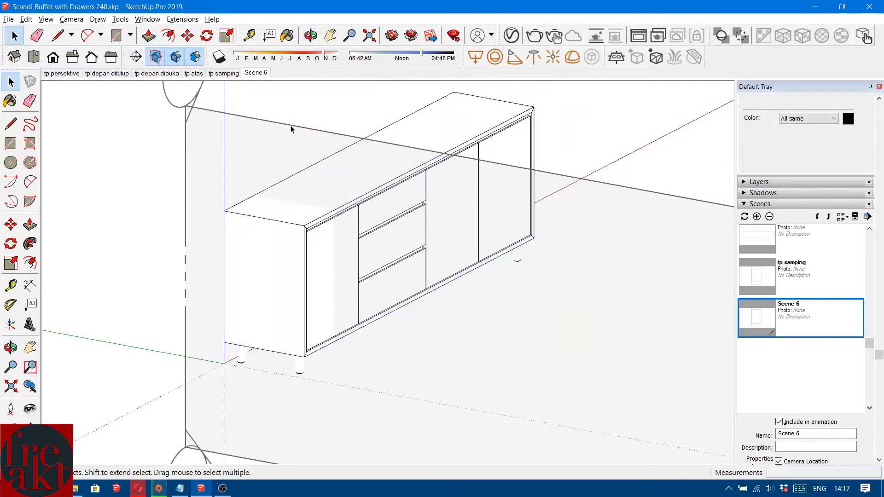
double_click(295, 127)
click(255, 73)
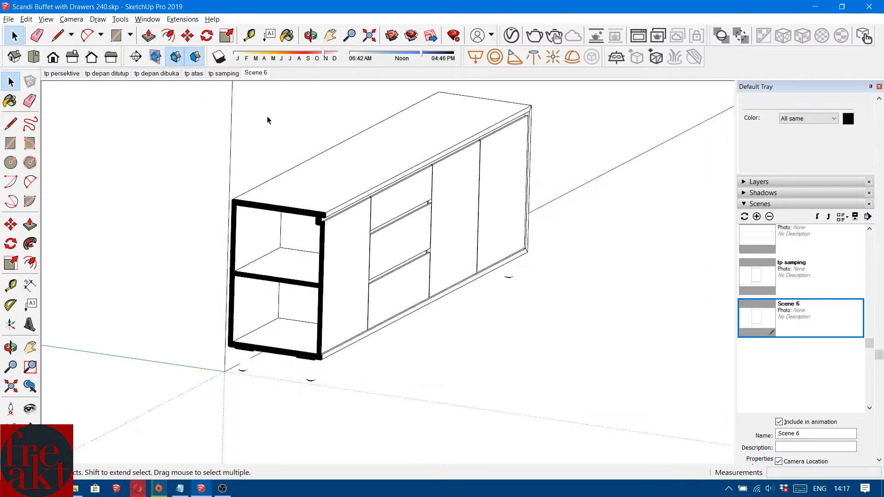
Display the section planes in an angled view and activate the side section cut of the buffet.
scroll(487, 208, down, 3)
middle_drag(492, 208, 396, 252)
click(135, 56)
click(156, 56)
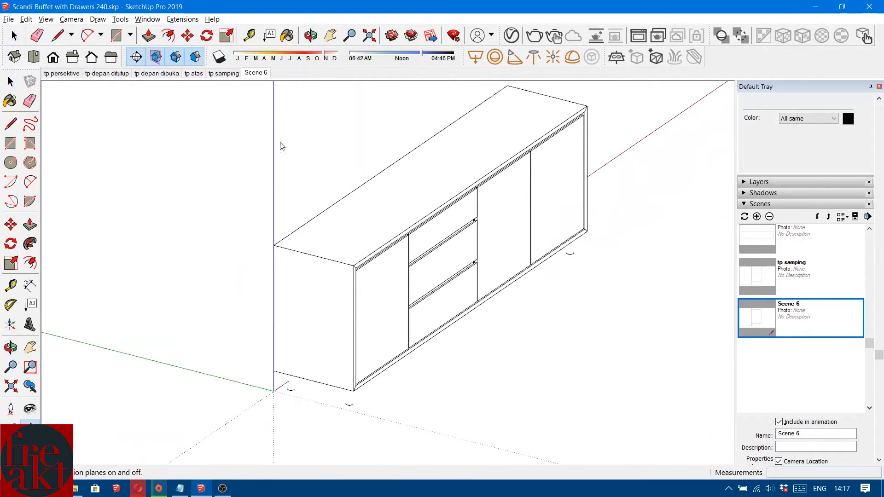
click(13, 35)
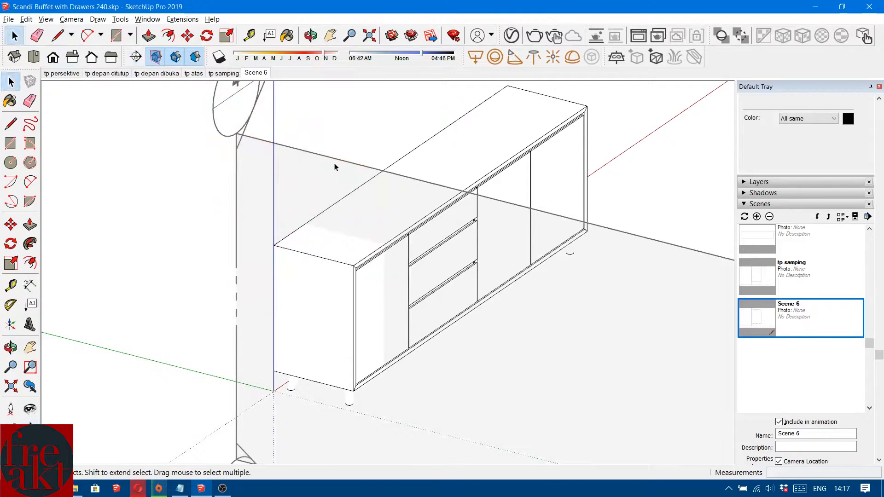
double_click(336, 166)
Switch the camera to the left view of the cut buffet and hide the section plane.
click(111, 56)
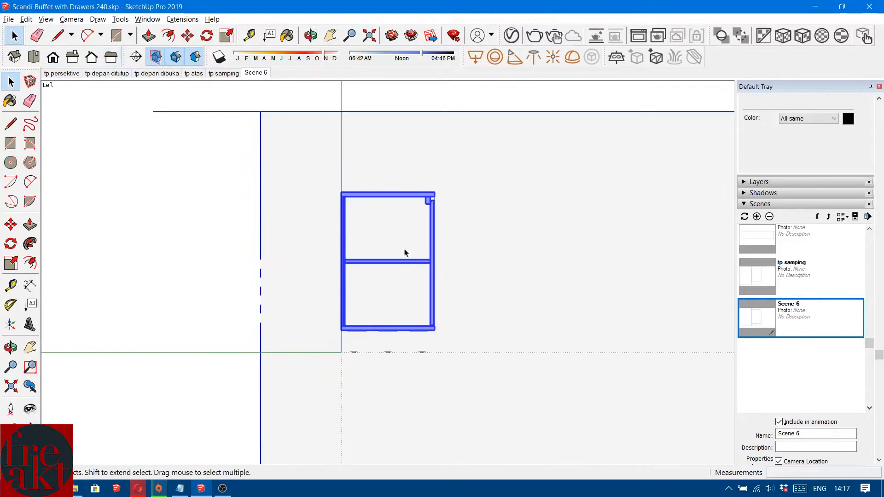
click(156, 55)
click(414, 223)
scroll(422, 228, up, 2)
scroll(422, 228, up, 3)
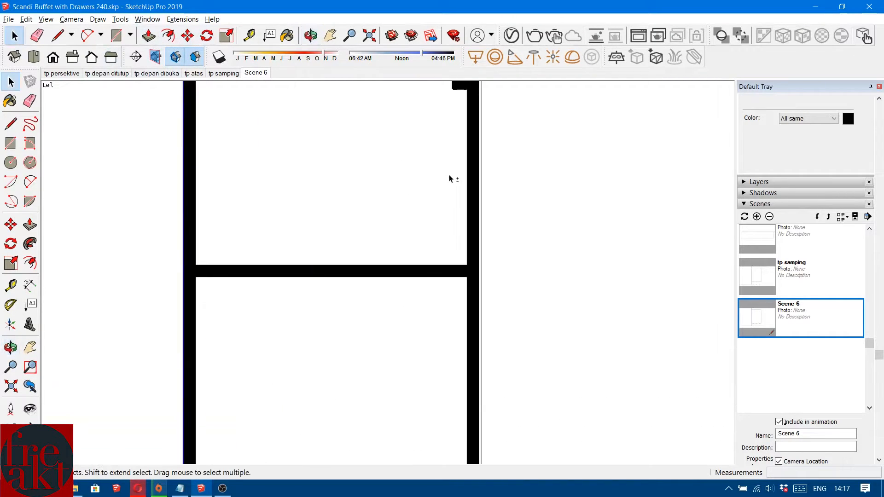
scroll(450, 180, down, 2)
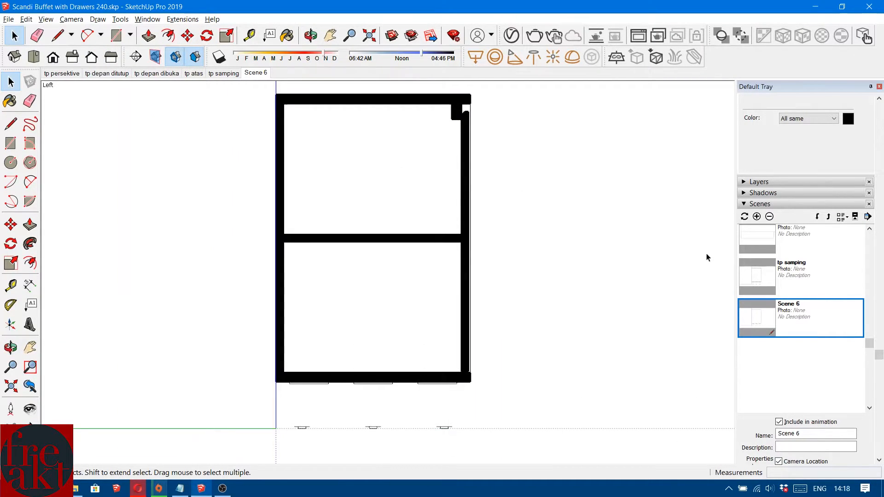
Try the Profiles edge setting on the side section view and switch it off again.
scroll(817, 329, up, 5)
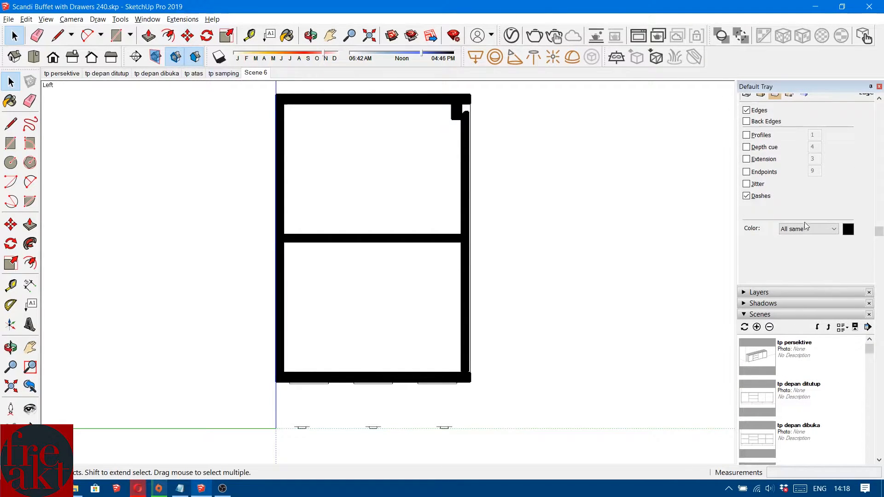
click(761, 135)
click(761, 135)
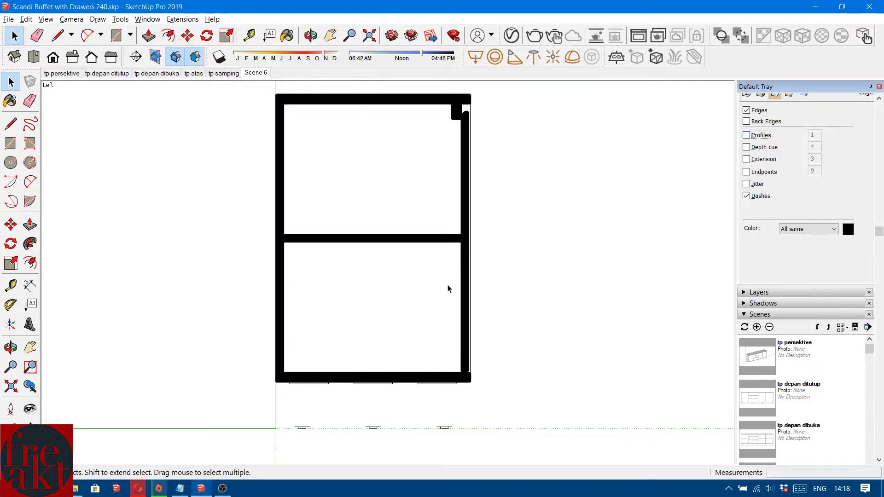
Examine the filled section cut of the buffet's top, door and shelf close up from an angled view.
scroll(519, 184, up, 5)
scroll(474, 165, down, 2)
middle_drag(468, 151, 355, 197)
scroll(306, 262, up, 6)
click(305, 259)
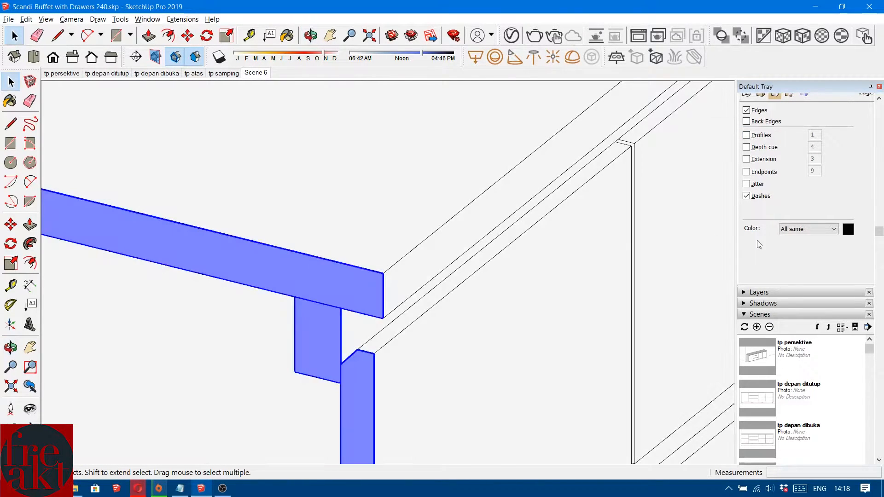
scroll(321, 274, down, 2)
scroll(321, 275, down, 3)
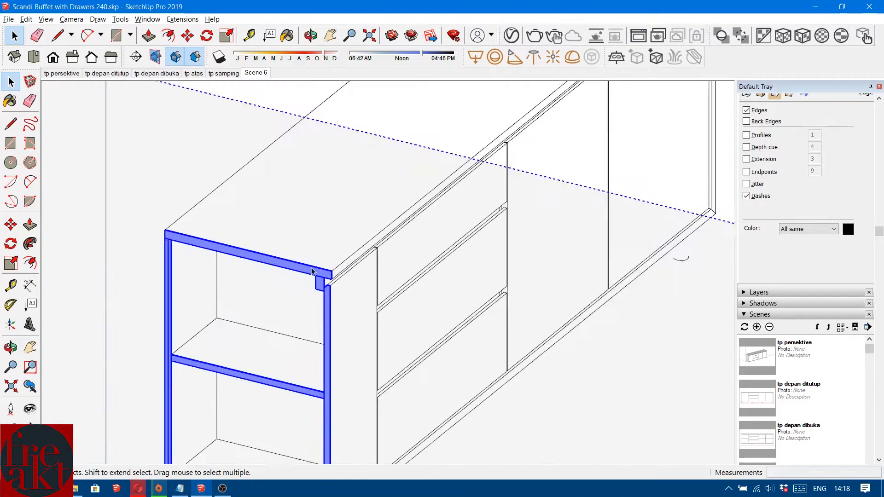
scroll(171, 241, up, 6)
scroll(124, 243, down, 8)
scroll(568, 320, down, 1)
key(ctrl+z)
key(ctrl+y)
scroll(219, 274, up, 5)
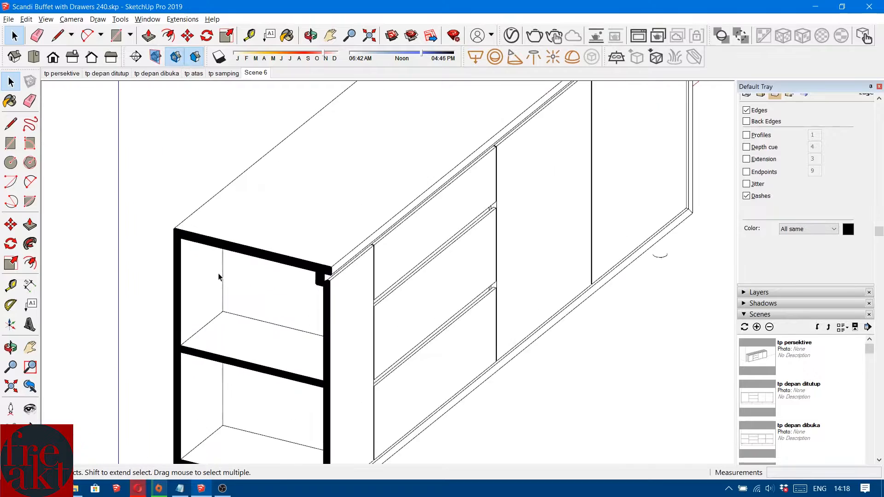
scroll(770, 297, down, 3)
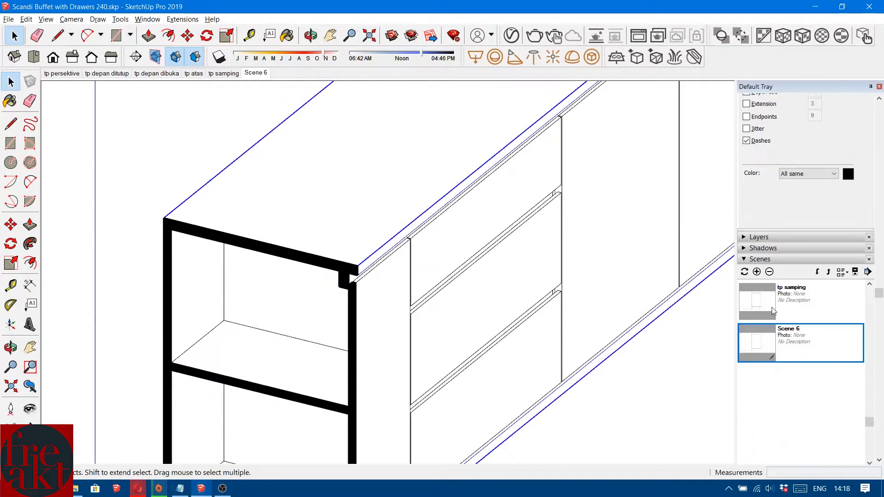
scroll(766, 132, up, 10)
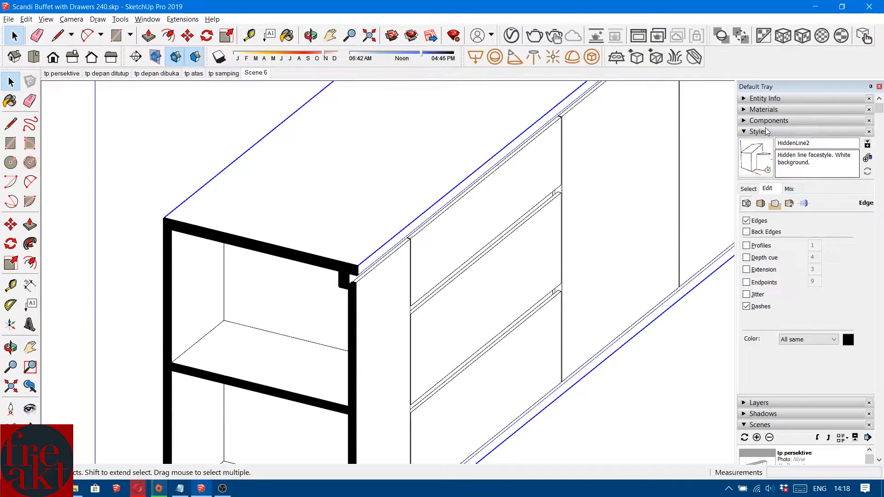
Reselect the HiddenLine style from the Default Styles and turn off the section fill.
click(758, 189)
click(754, 258)
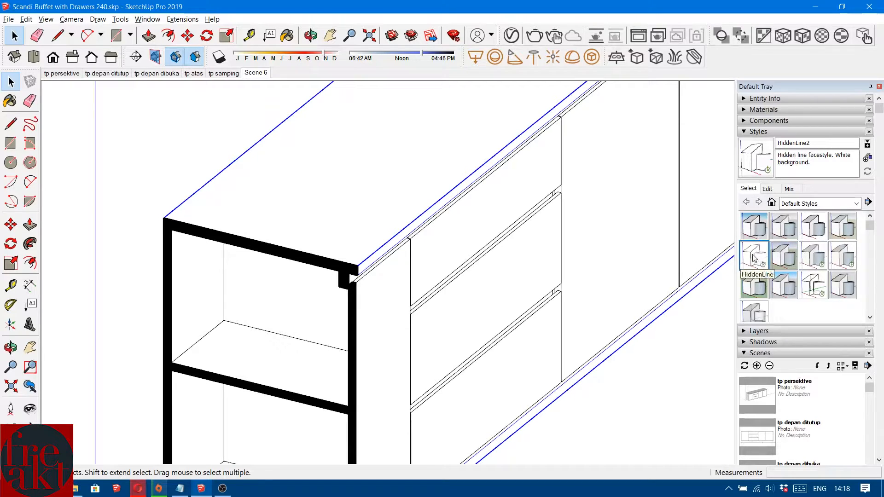
scroll(276, 208, down, 10)
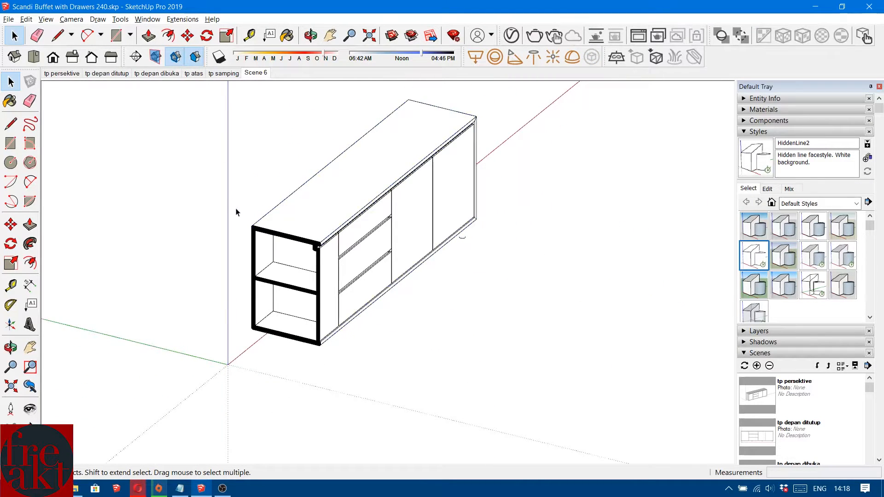
scroll(235, 211, up, 10)
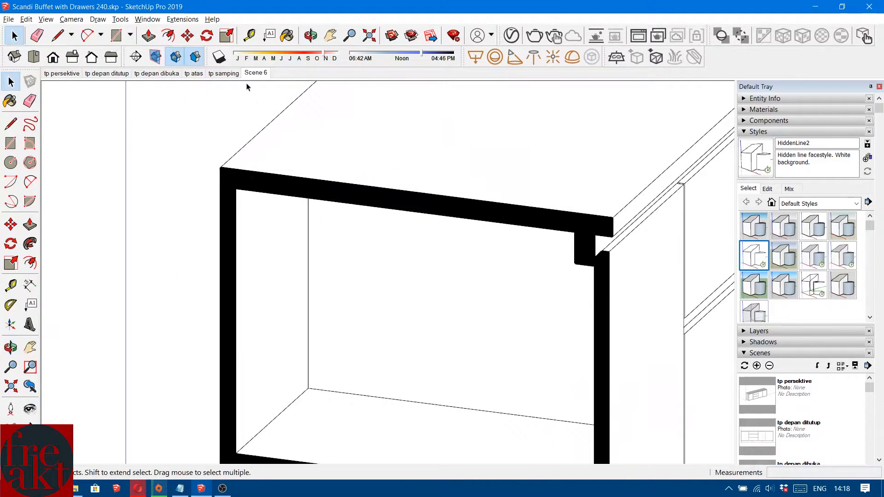
click(191, 61)
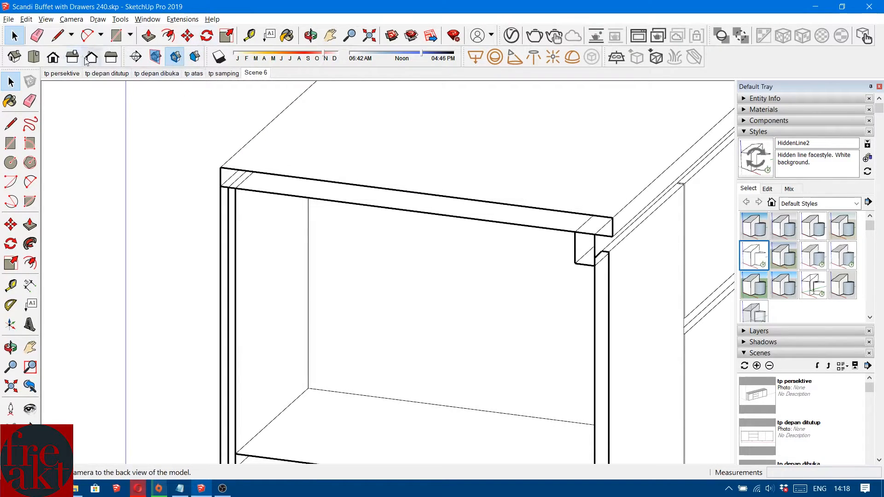
Set the left view for the unfilled section and update Scene 6, saving the changes to the selected style.
click(111, 58)
shift+middle_drag(350, 212, 401, 217)
scroll(378, 227, up, 1)
right_click(251, 77)
click(265, 116)
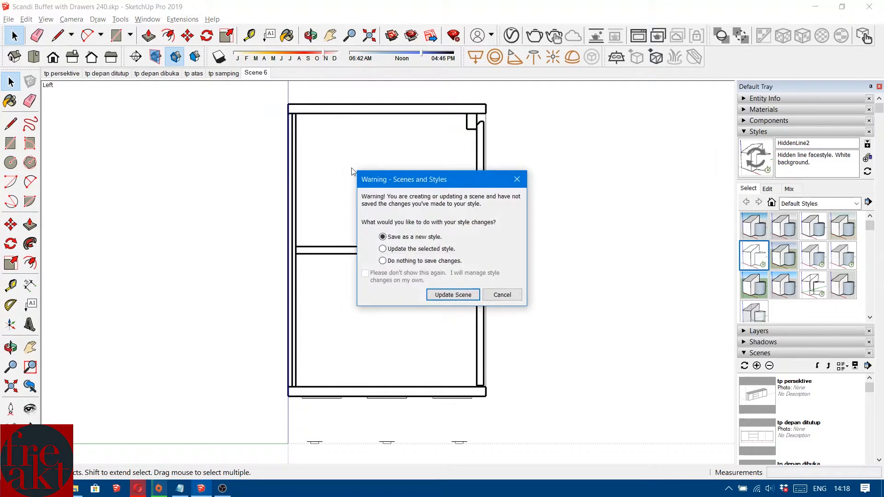
click(446, 251)
click(453, 295)
click(224, 73)
click(259, 74)
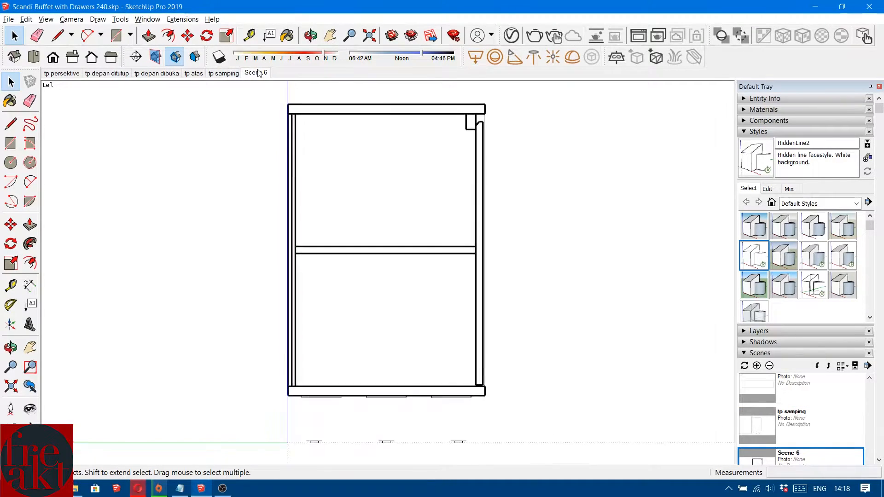
Rename Scene 6 as "tp samping section".
scroll(779, 406, down, 5)
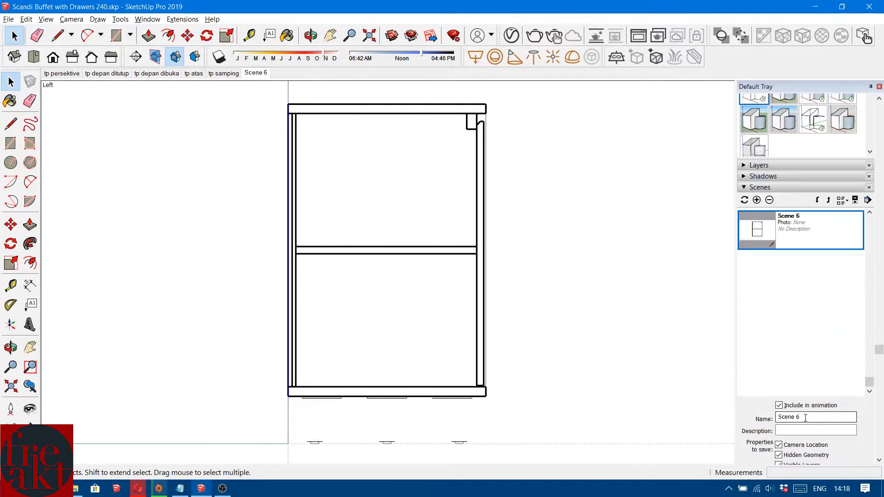
triple_click(806, 417)
text(tp samping section)
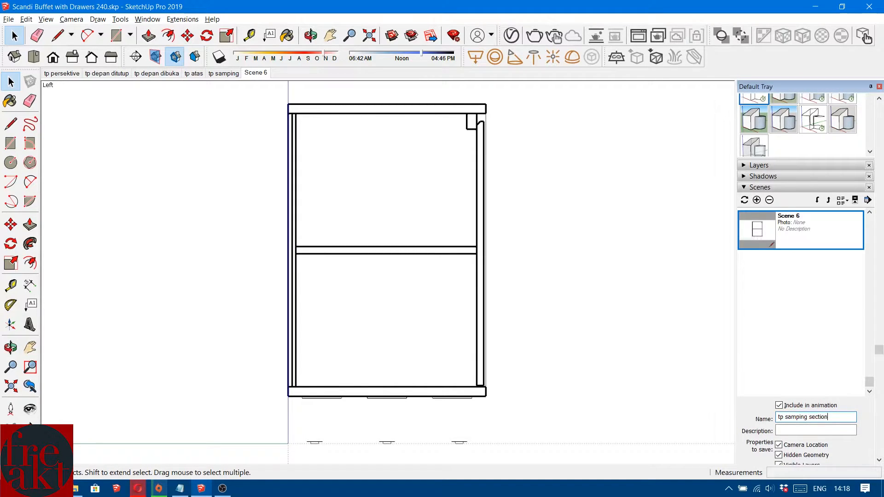
key(Return)
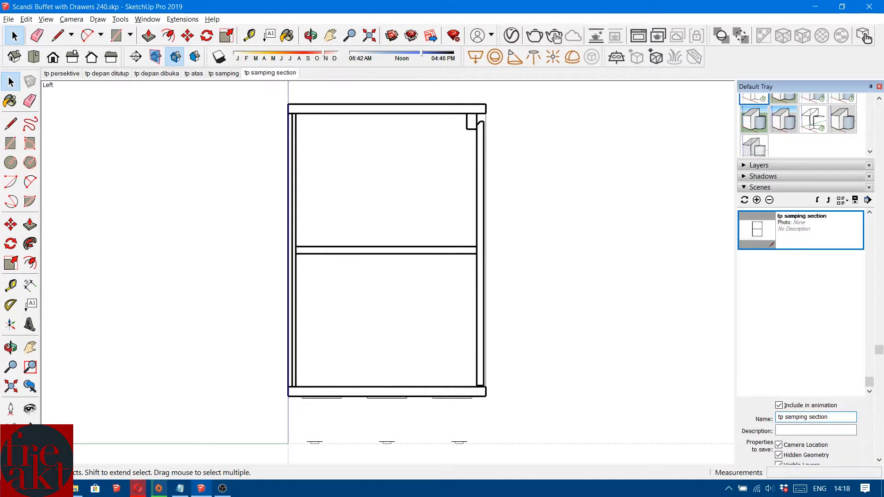
Return to the "tp samping" view and add a new scene after "tp samping section".
click(232, 74)
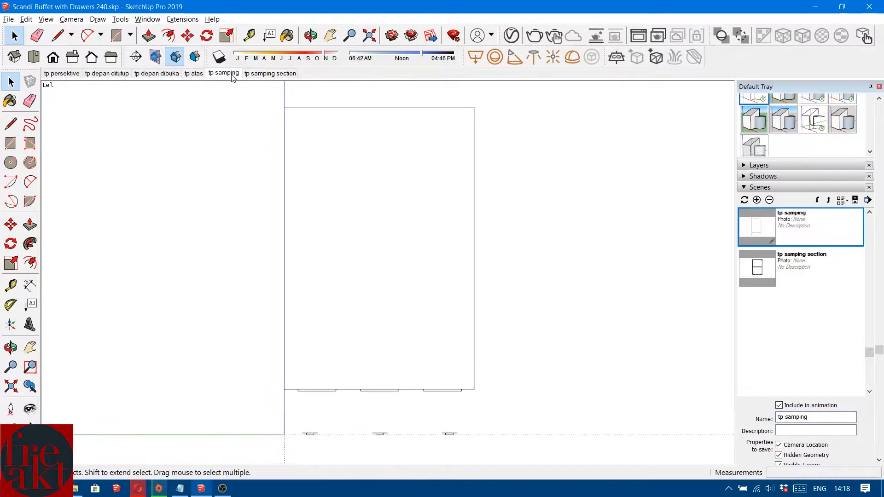
right_click(281, 71)
click(302, 101)
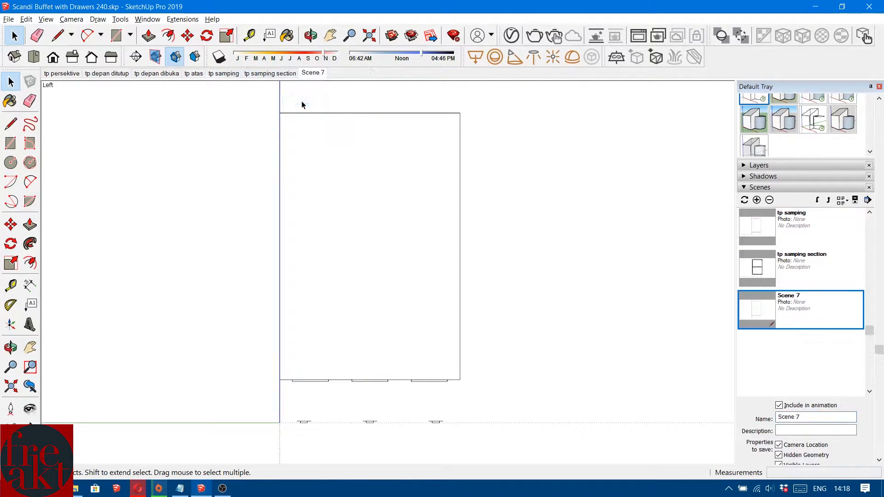
Place a section plane named "section 5" with symbol 5 on the buffet's left side panel and select it.
middle_drag(433, 164, 306, 282)
scroll(325, 192, down, 5)
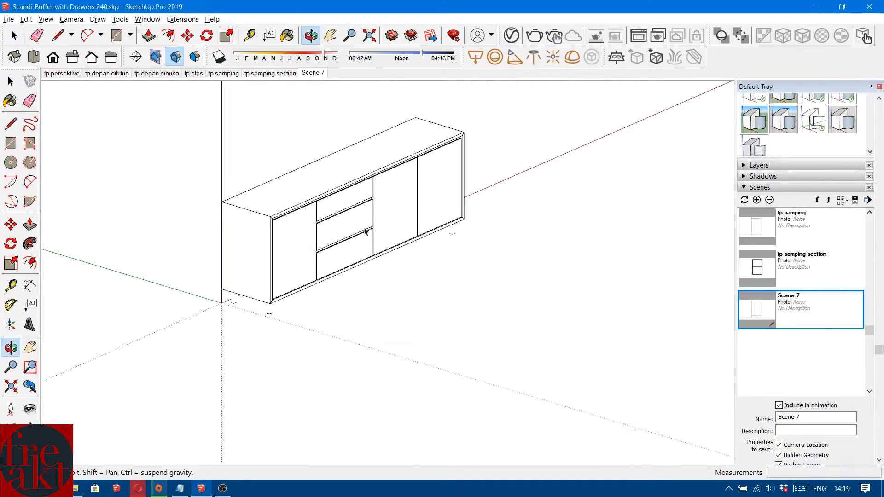
scroll(178, 217, up, 2)
click(144, 57)
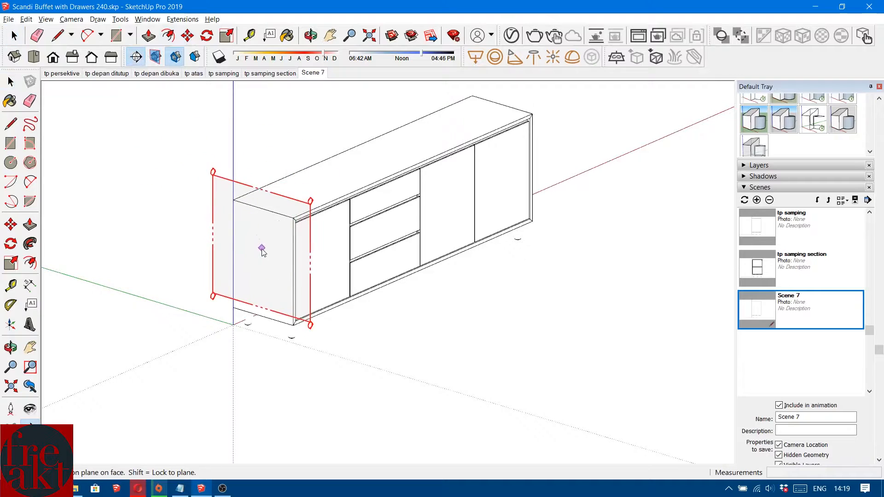
click(261, 251)
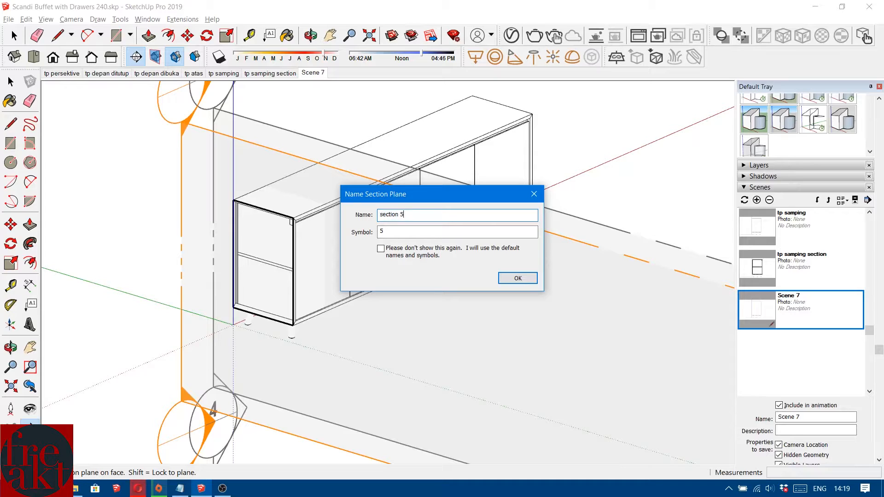
key(Return)
click(182, 129)
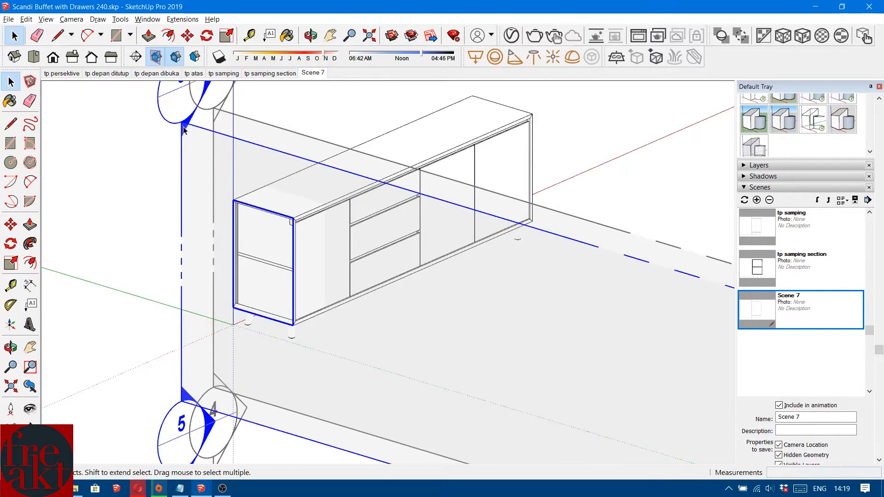
Move the section 5 plane along the buffet's length so it cuts through the drawer compartment.
key(m)
click(204, 165)
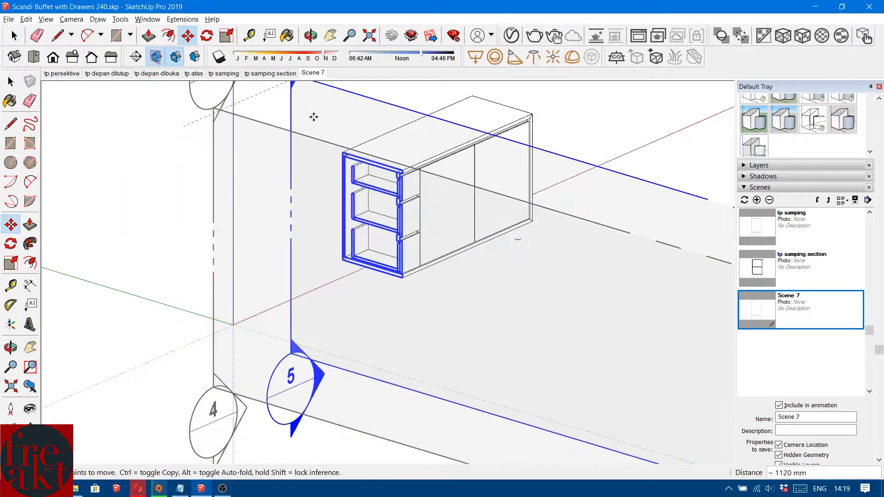
click(306, 118)
key(space)
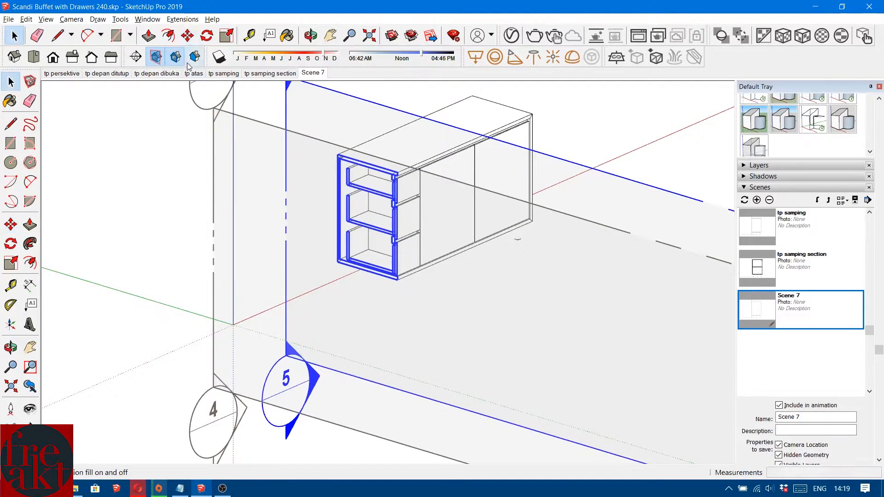
Set the left view of the drawer section and hide the section plane symbols.
click(111, 58)
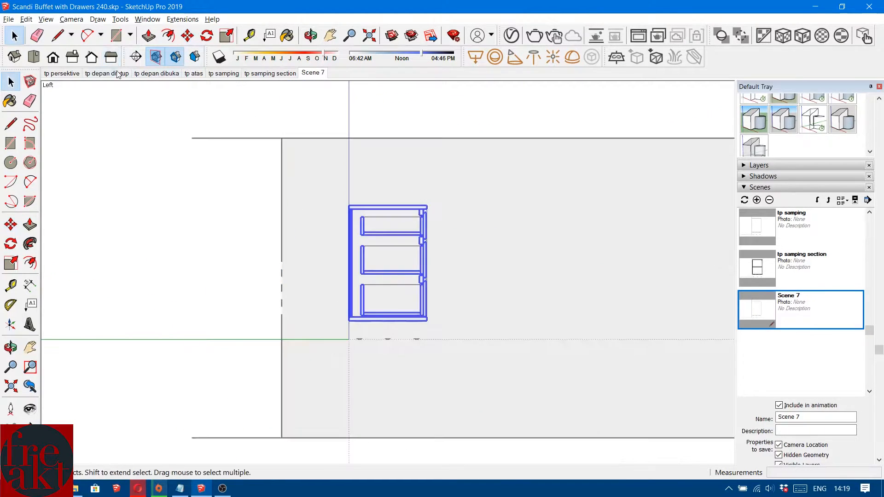
click(155, 57)
scroll(350, 244, up, 5)
mouse_move(364, 255)
shift+middle_down()
mouse_move(346, 241)
mouse_move(362, 244)
shift+middle_up()
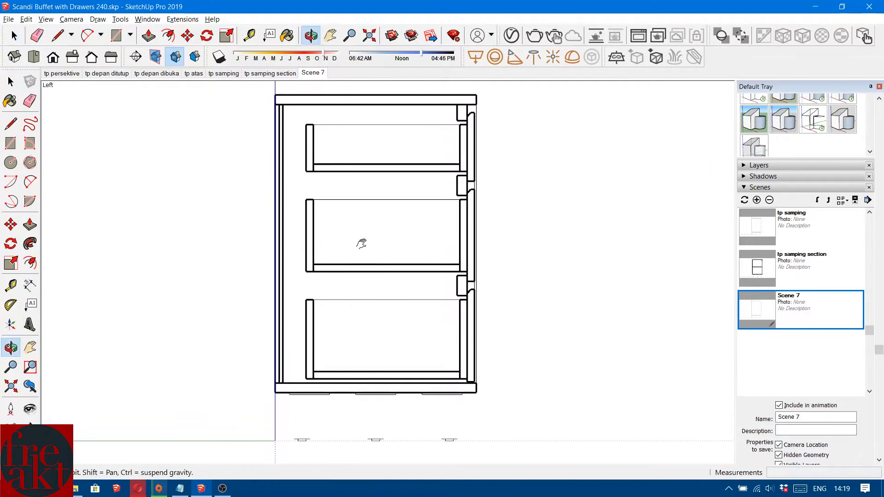
key(space)
Rename Scene 7 as "tp samping section 2" and update it with the current view.
right_click(309, 75)
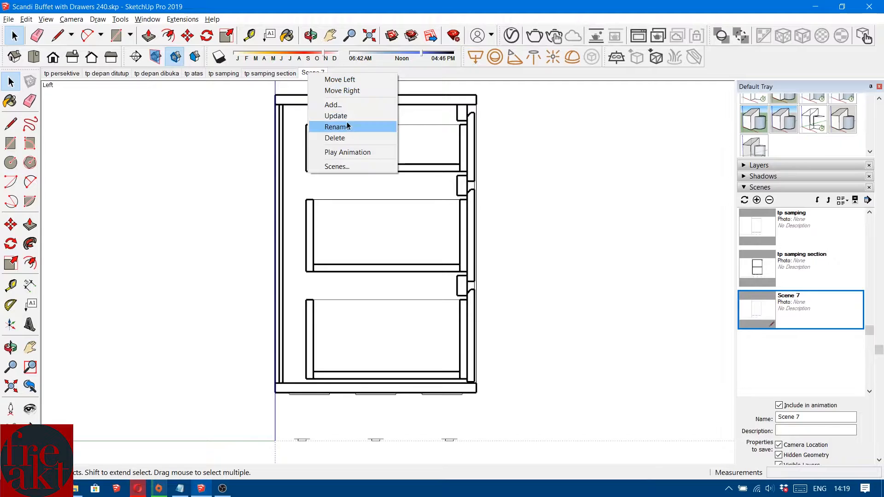
click(805, 418)
drag(805, 418, 733, 413)
text(tp samping section 2)
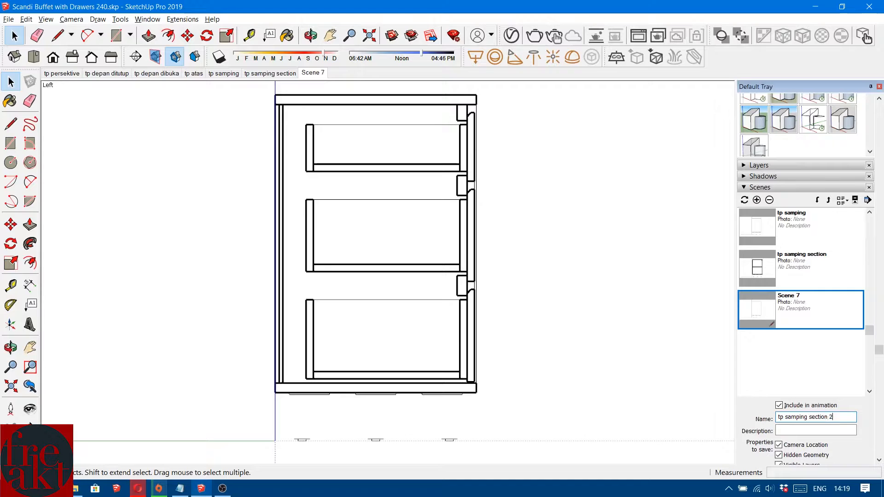
key(Return)
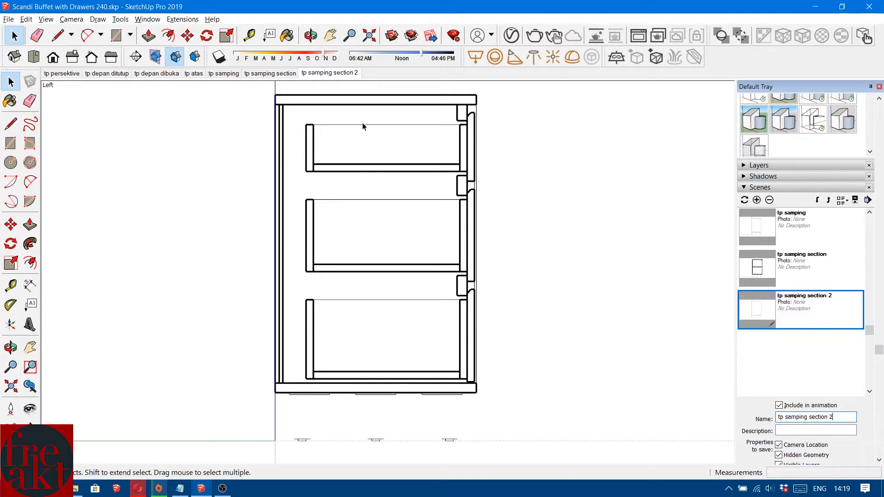
right_click(350, 76)
click(373, 113)
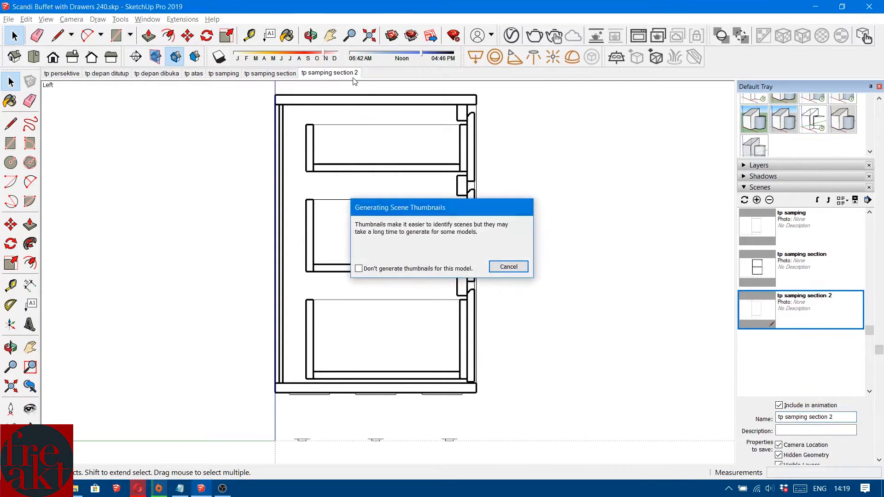
Review each saved scene from "tp persektive" through "tp samping section 2" and return to "tp persektive".
click(65, 75)
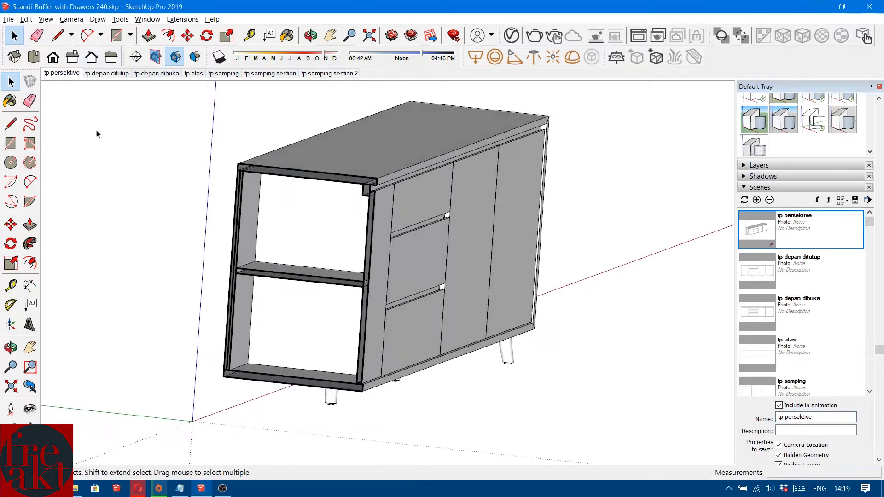
click(109, 74)
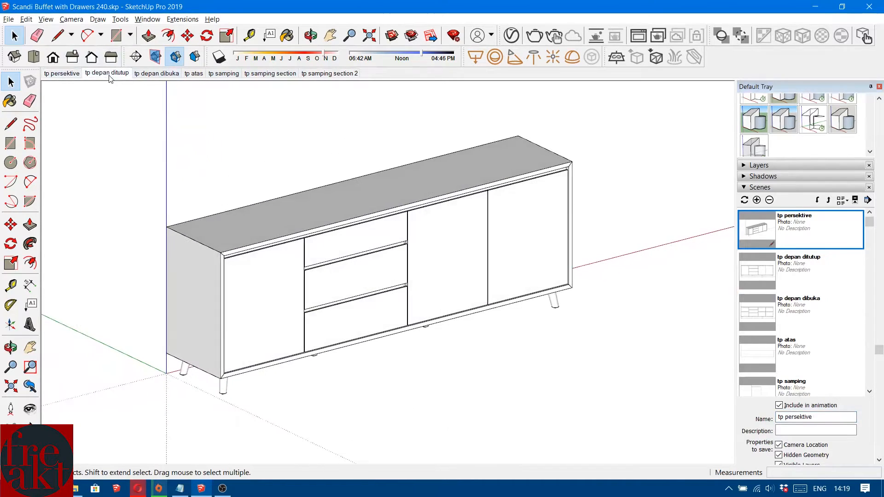
click(155, 76)
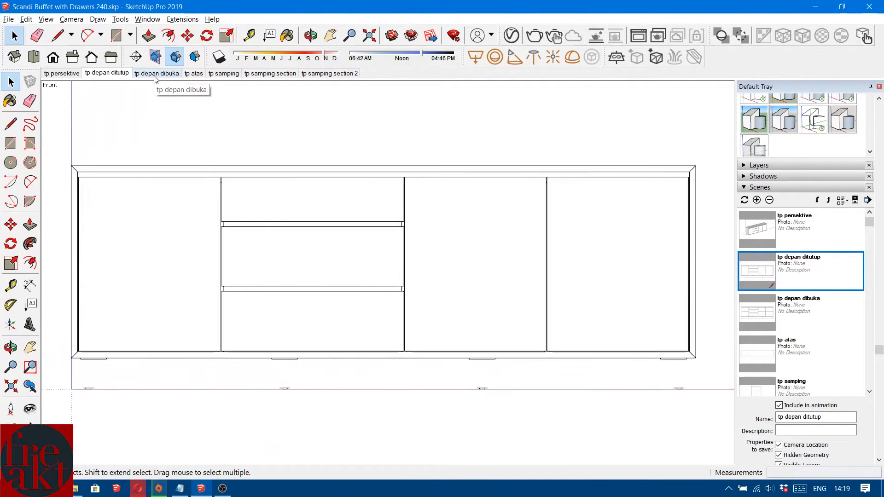
click(194, 73)
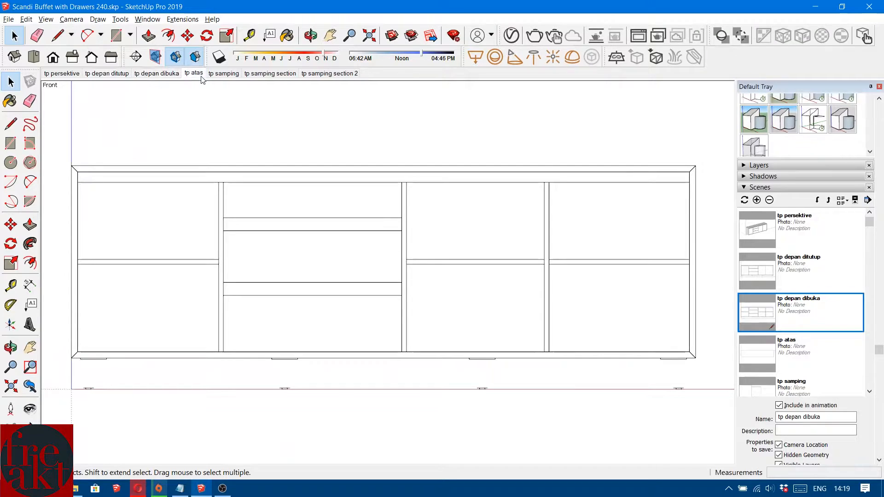
click(232, 74)
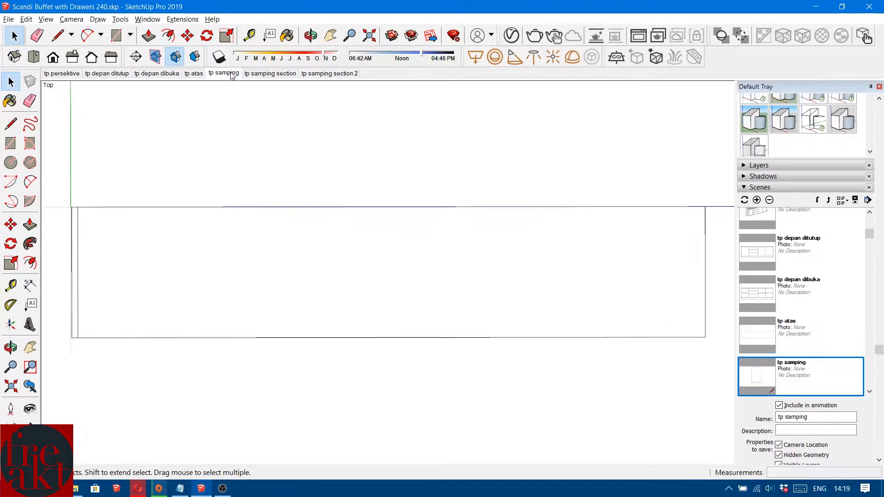
click(261, 76)
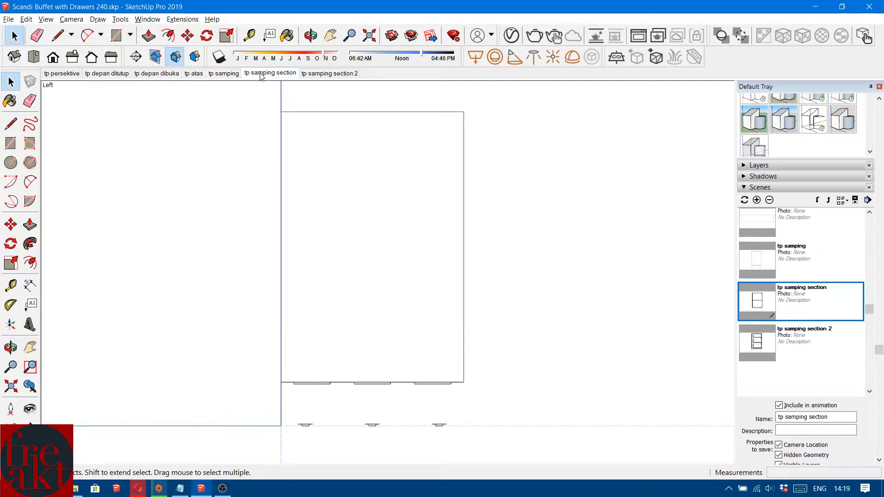
click(330, 73)
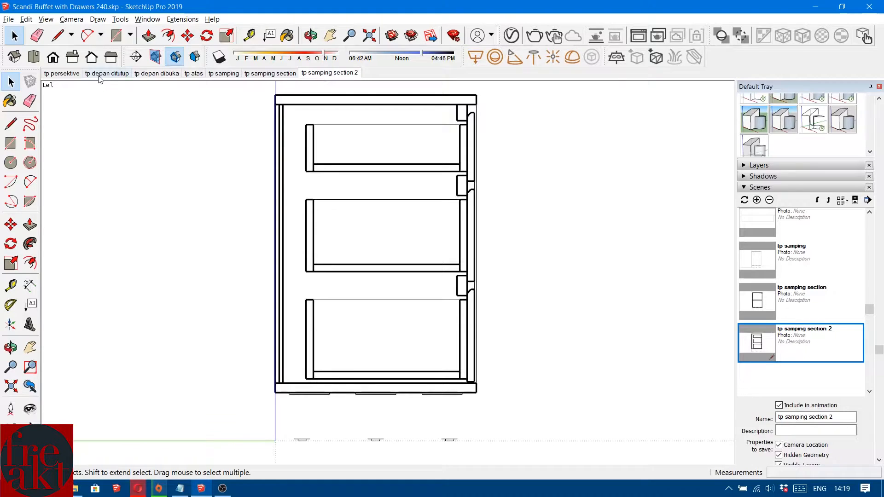
click(73, 73)
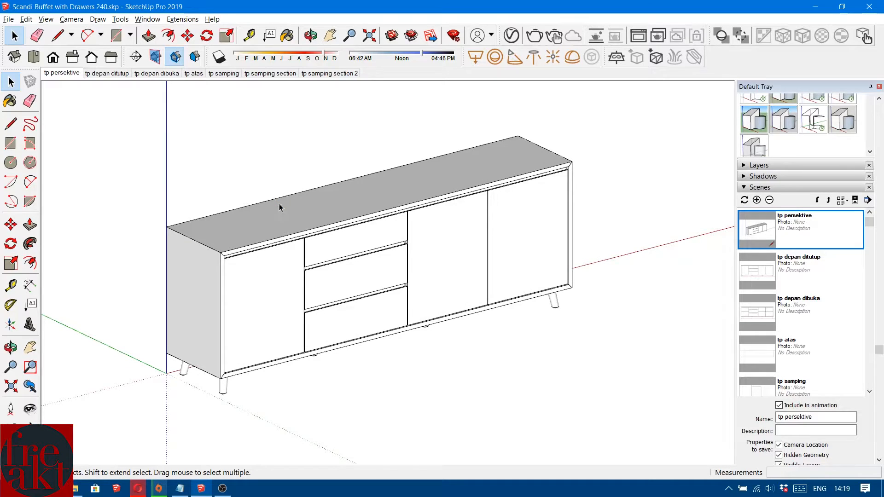
Send the model to LayOut and create a document from the plain paper A3 Landscape template.
click(8, 18)
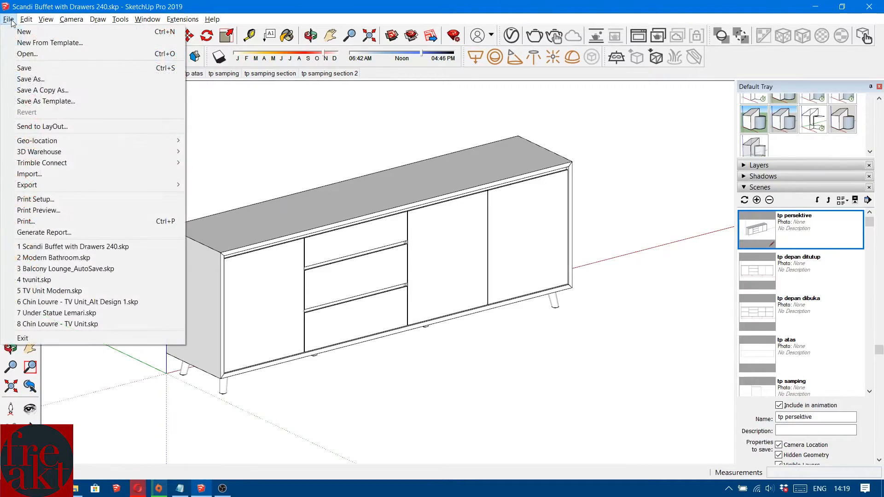
click(54, 127)
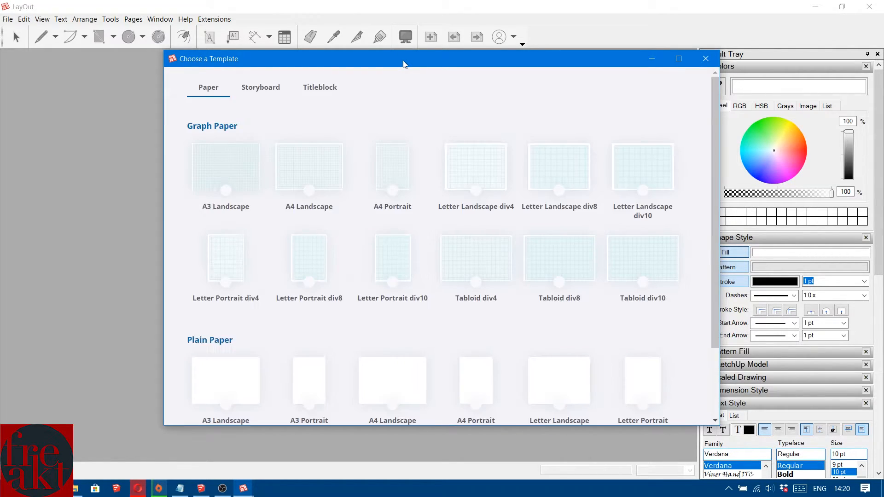
scroll(308, 187, down, 2)
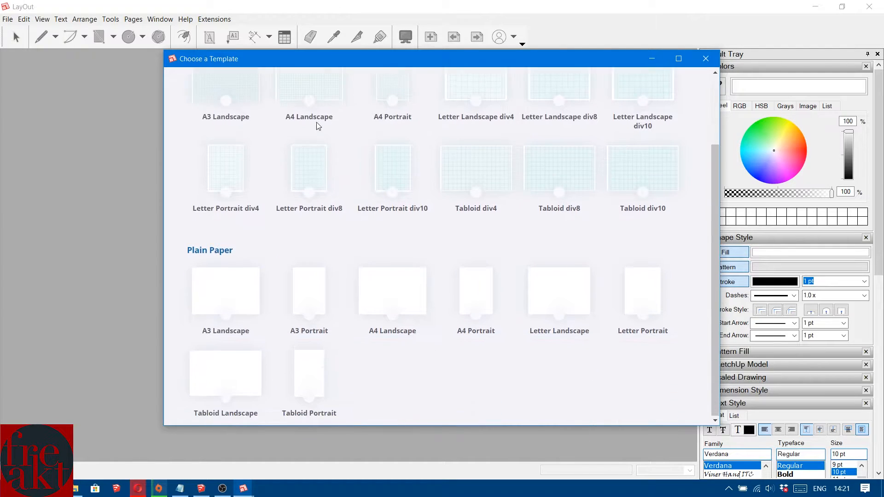
scroll(242, 296, up, 2)
scroll(244, 297, down, 2)
scroll(244, 297, up, 2)
scroll(243, 297, down, 1)
scroll(243, 296, up, 1)
scroll(242, 297, down, 2)
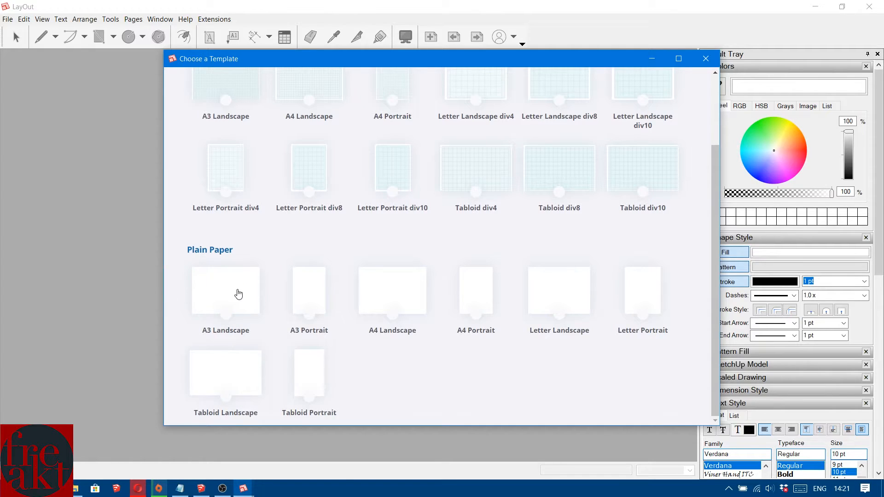
click(239, 294)
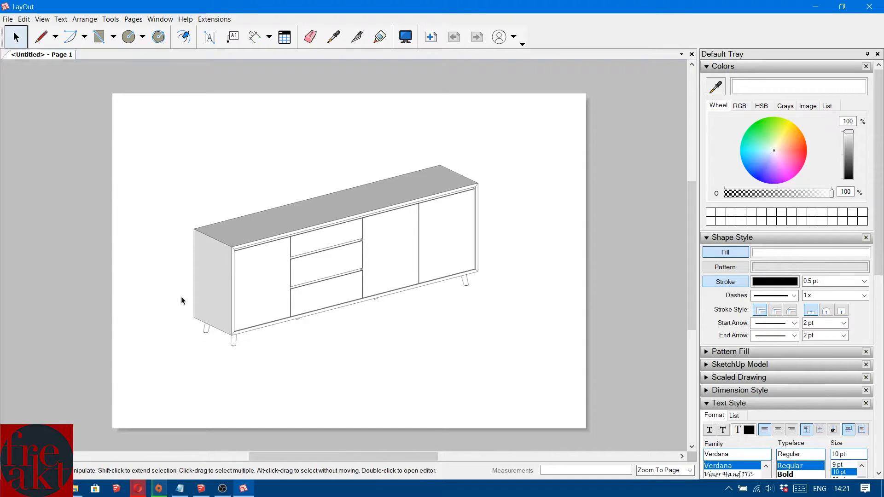
Select the buffet viewport on Page 1 and shift it slightly to the right on the sheet.
click(223, 261)
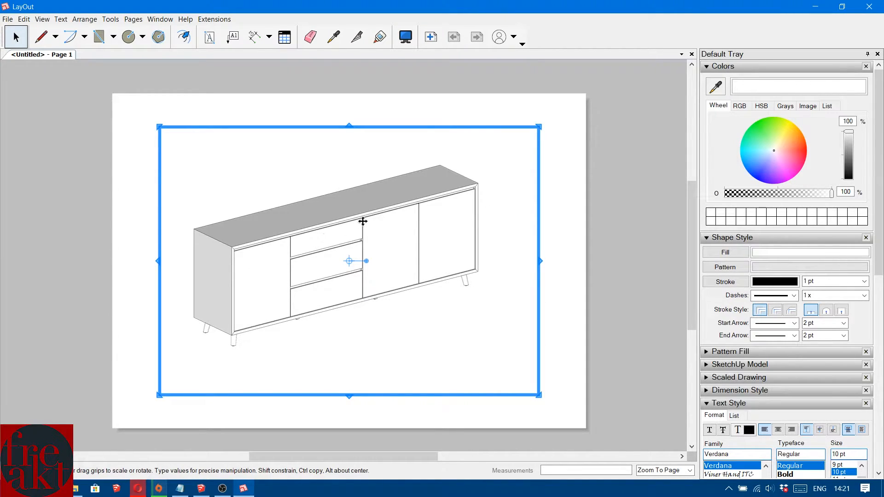
click(593, 217)
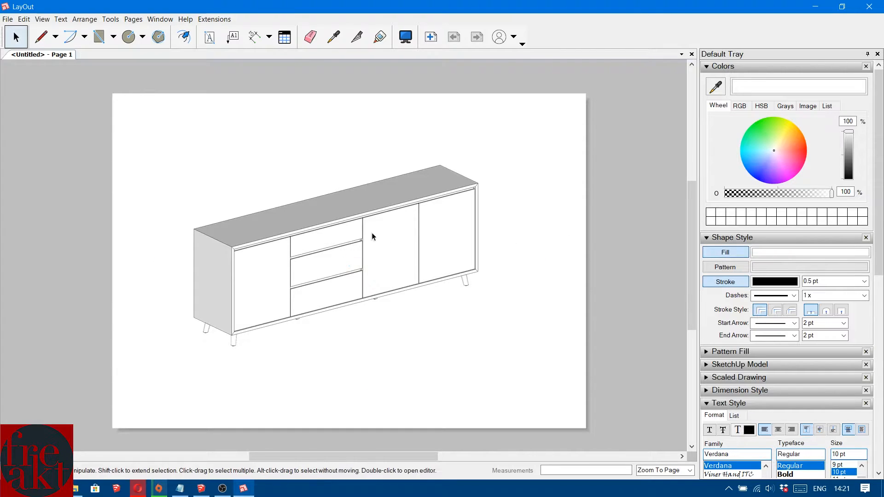
click(372, 234)
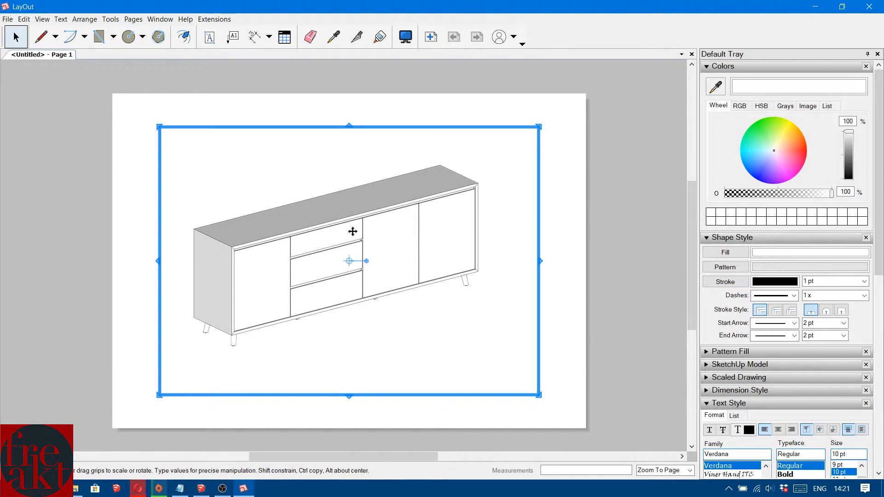
click(571, 253)
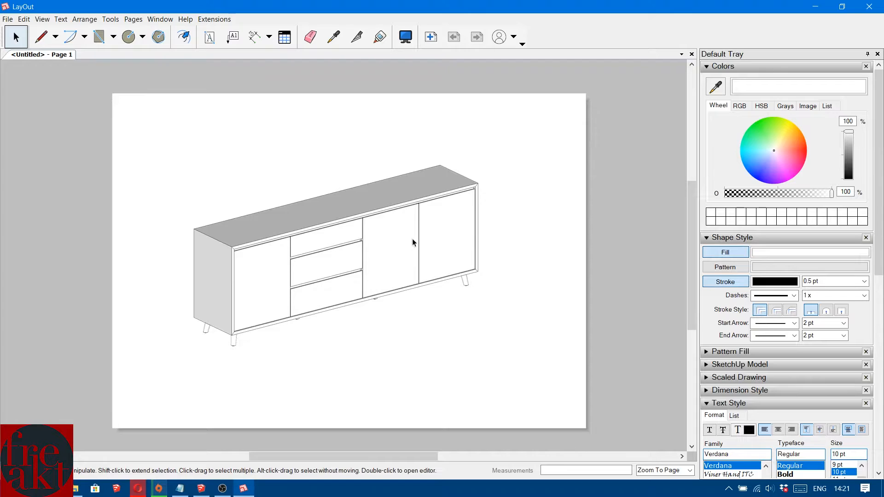
click(385, 234)
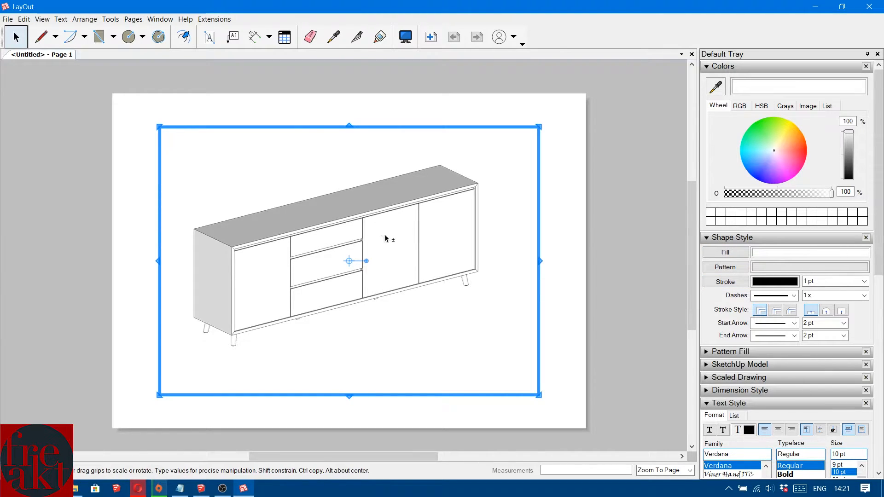
double_click(385, 234)
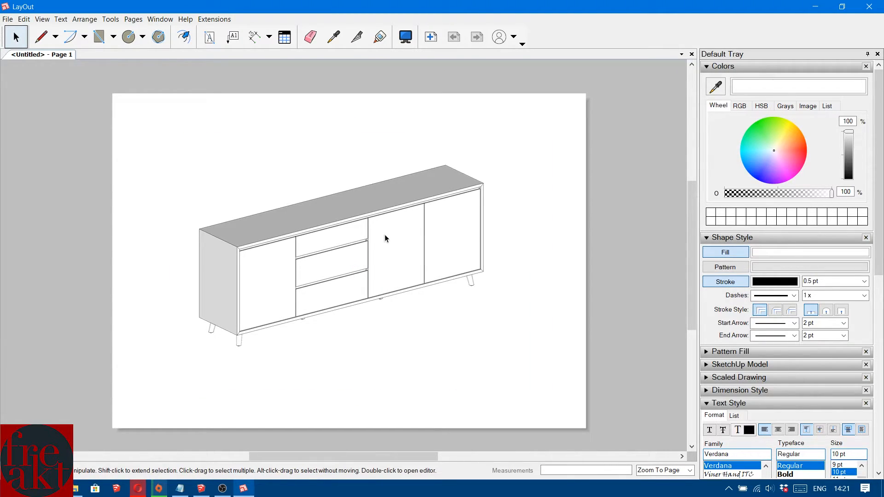
double_click(385, 234)
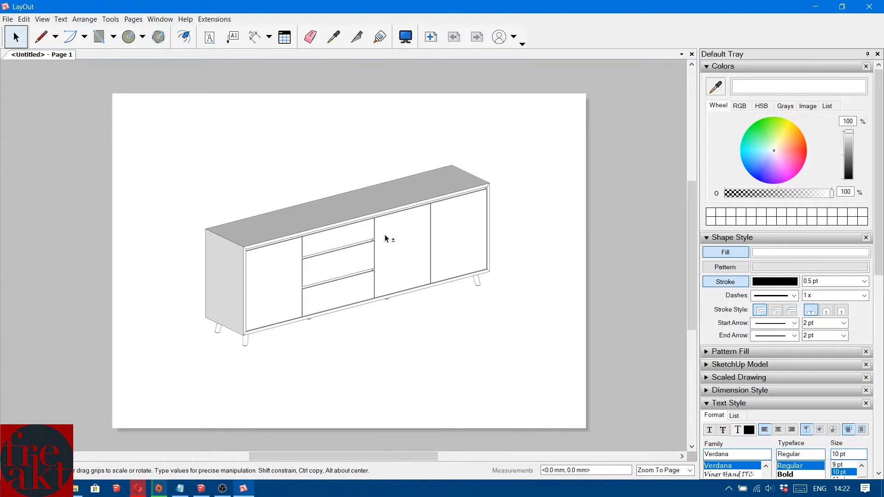
click(385, 234)
click(585, 159)
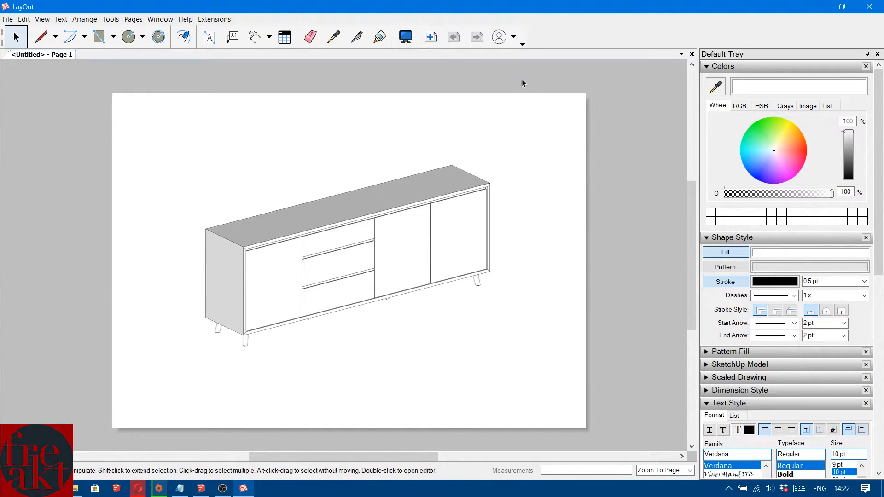
Add a second page to the document and switch between Page 1 and Page 2.
click(434, 38)
click(454, 37)
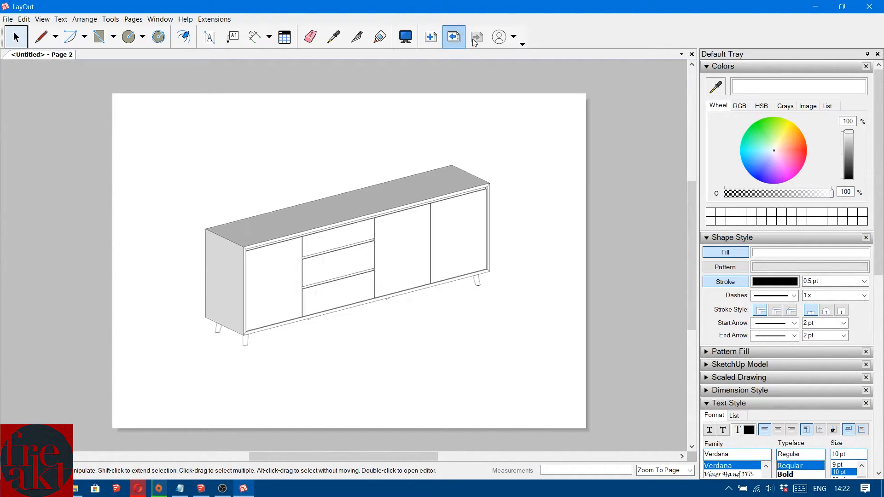
click(477, 37)
click(454, 38)
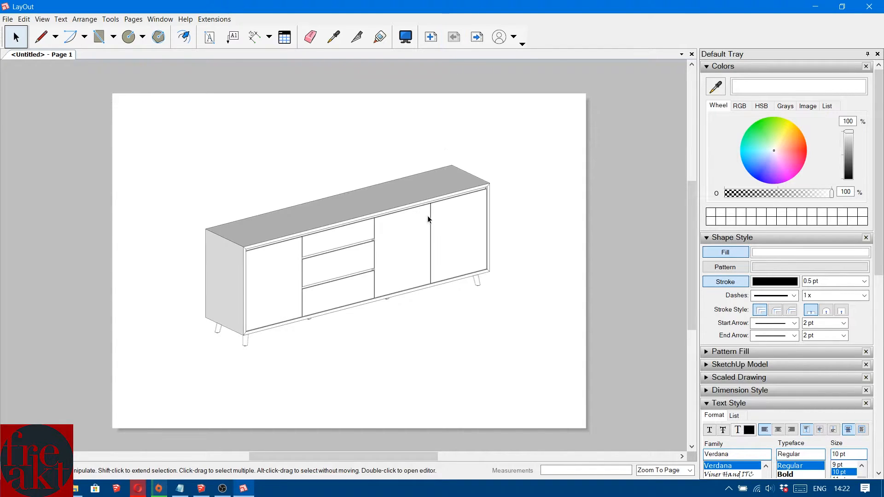
click(477, 36)
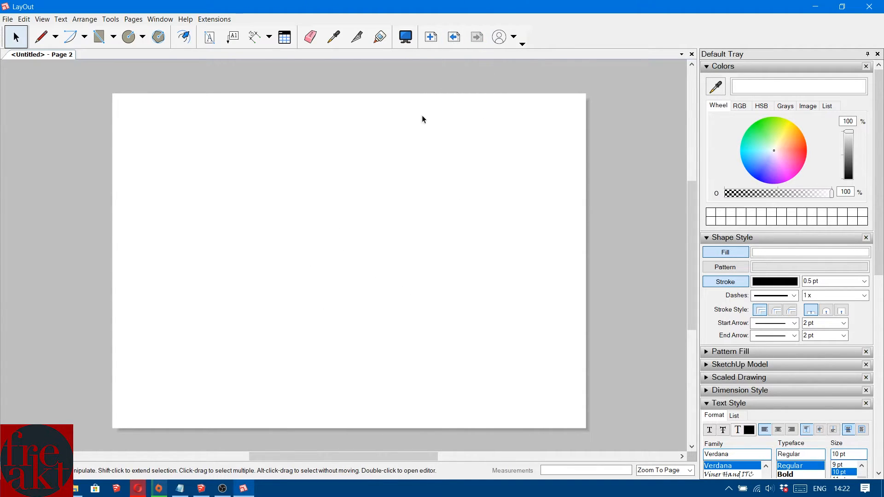
Copy the buffet viewport from Page 1 onto Page 2 and assign the copy the scene "tp depan ditutup".
click(454, 36)
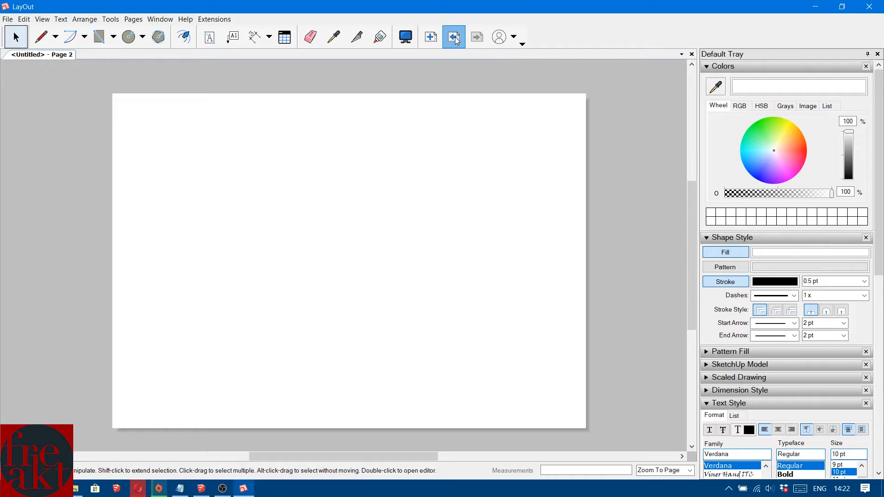
click(384, 232)
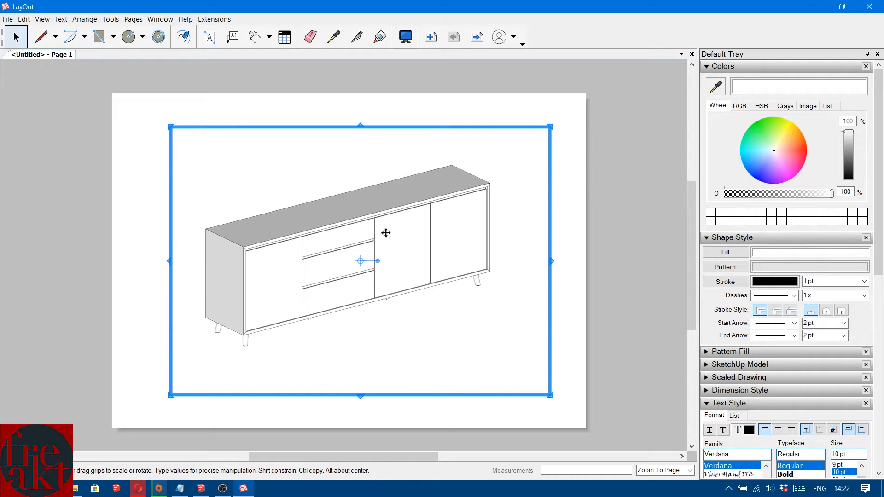
click(478, 35)
right_click(339, 228)
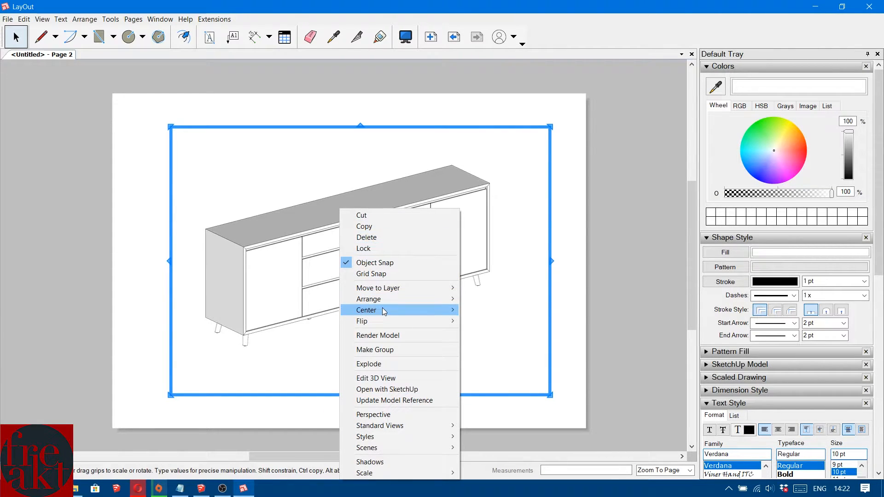
mouse_move(379, 453)
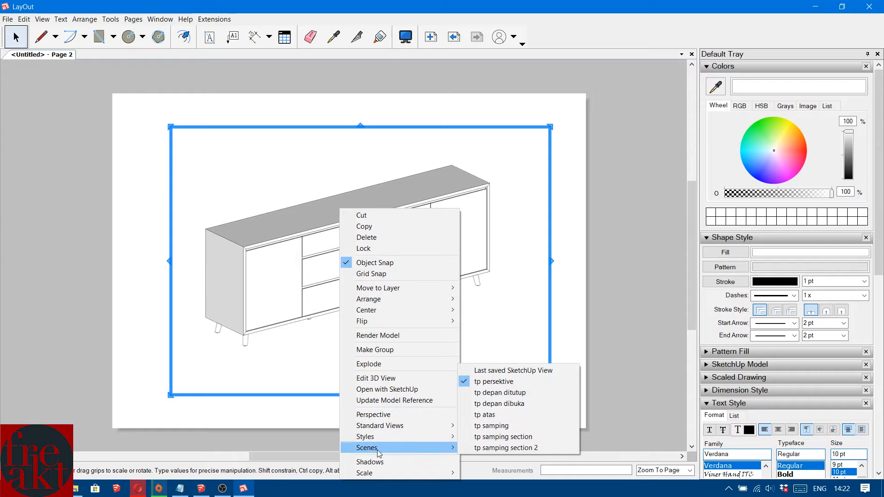
click(523, 396)
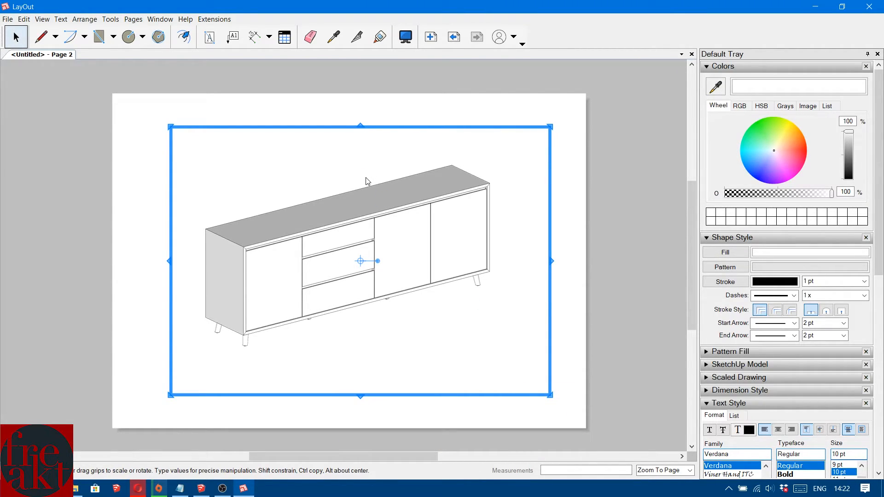
Shift the Page 2 viewport toward the sheet's upper-left corner and set its scale to 1mm:10mm (1:10).
mouse_move(365, 193)
mouse_down()
mouse_move(295, 178)
mouse_move(254, 199)
mouse_move(256, 209)
mouse_move(312, 172)
mouse_move(296, 144)
mouse_move(329, 171)
mouse_up()
right_click(331, 172)
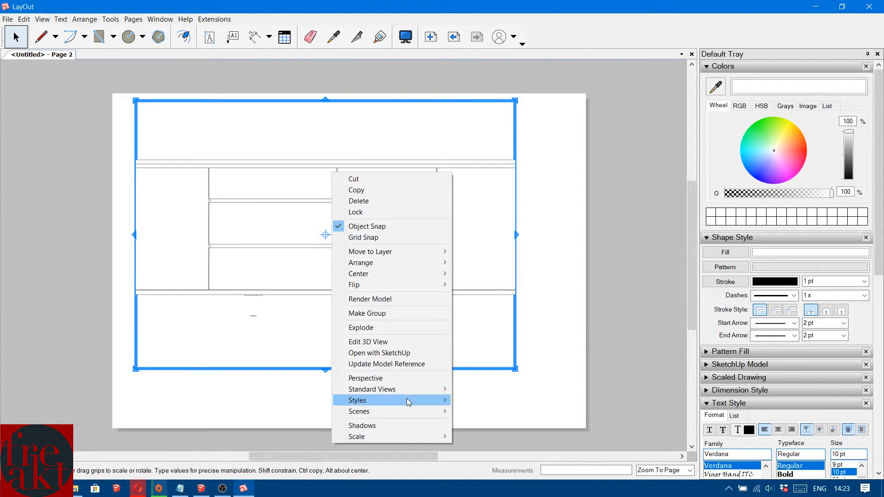
mouse_move(412, 435)
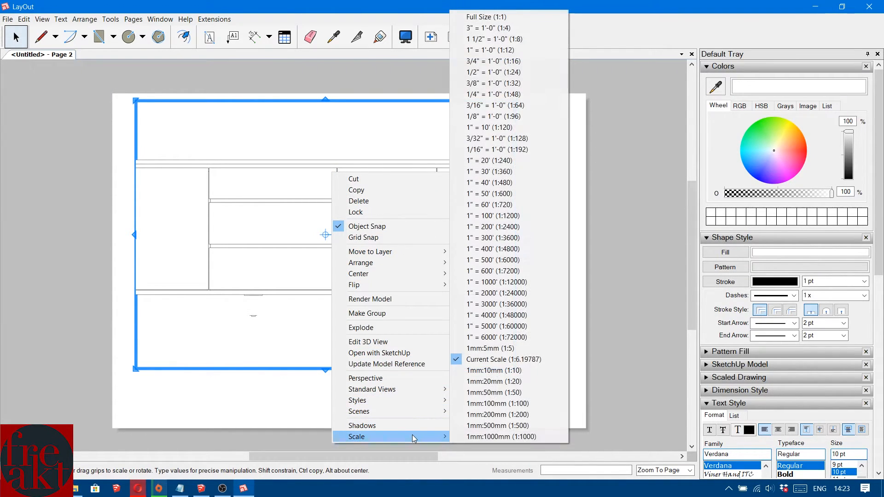
click(533, 373)
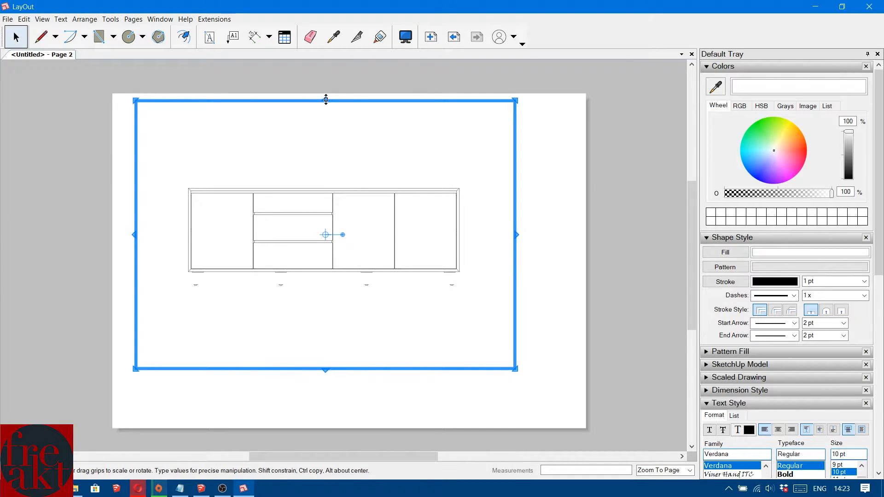
Try lowering the viewport's upper edge, undo the resize, and enable Preserve Scale on Resize for the viewport.
click(326, 98)
click(762, 365)
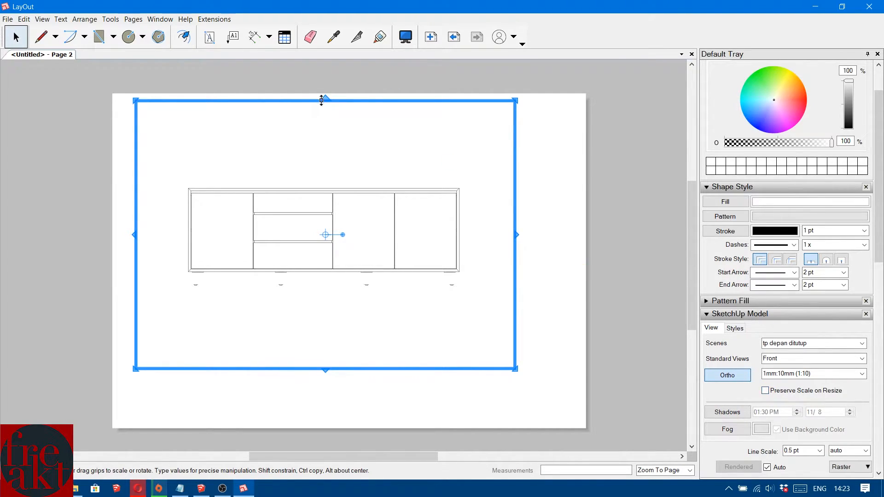
drag(322, 172, 322, 176)
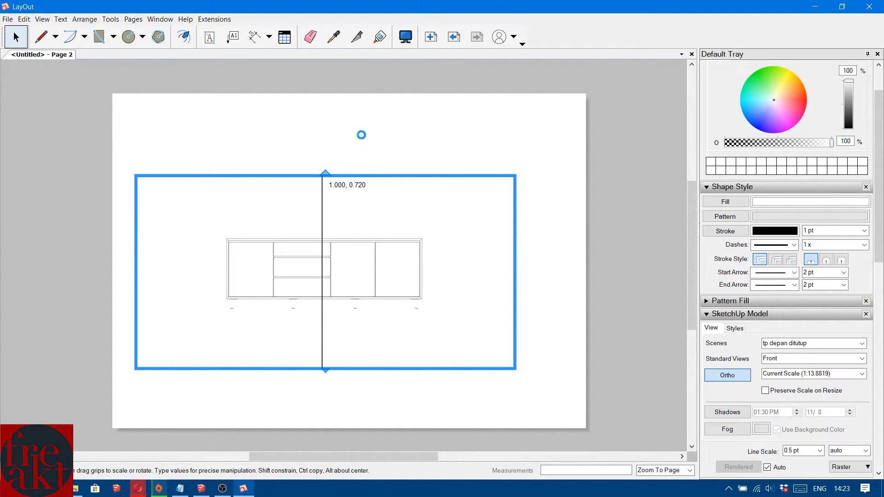
key(ctrl+z)
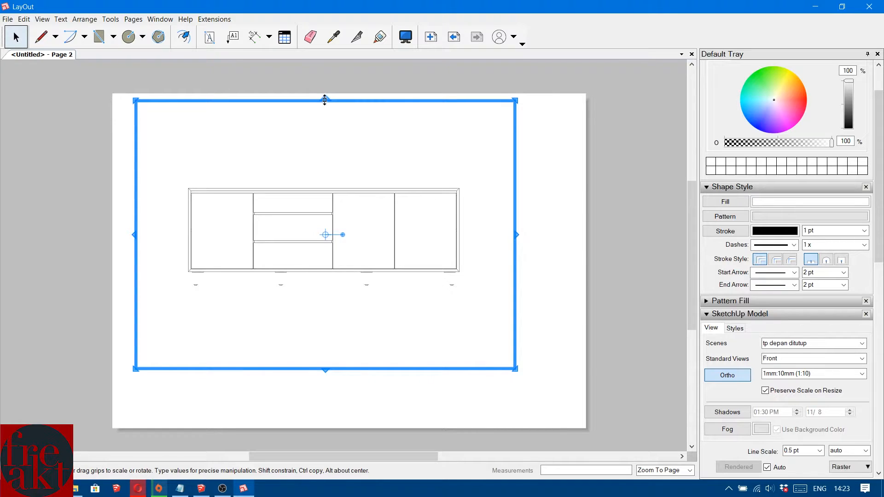
Crop all four sides of the viewport closely around the closed front view and move it to the sheet's upper-left area.
drag(326, 107, 324, 175)
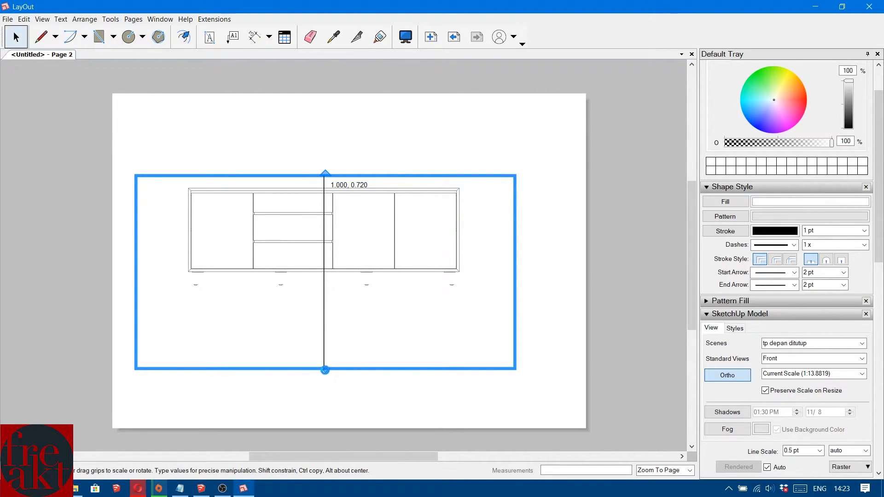
drag(325, 370, 339, 335)
drag(334, 295, 333, 293)
drag(516, 225, 392, 215)
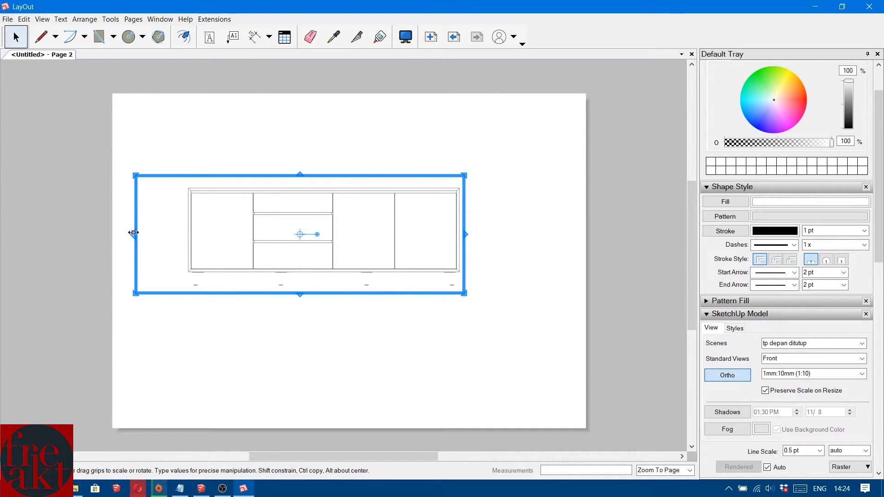
drag(179, 236, 180, 236)
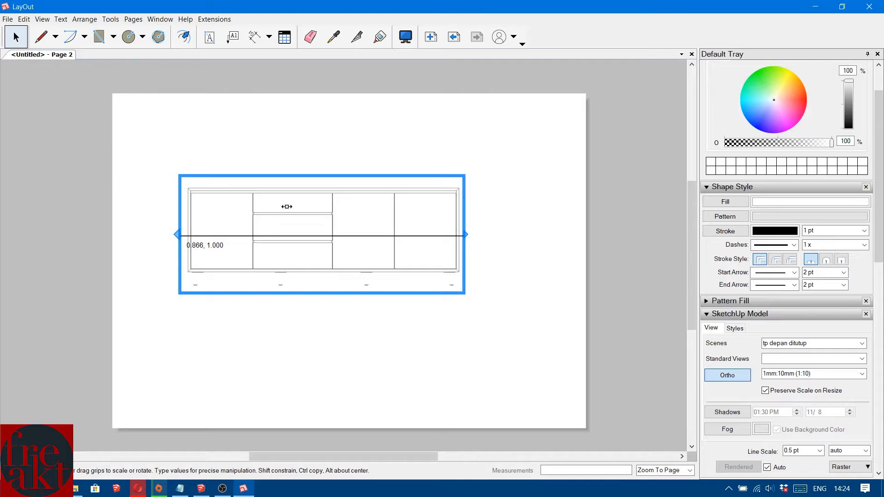
drag(286, 200, 245, 148)
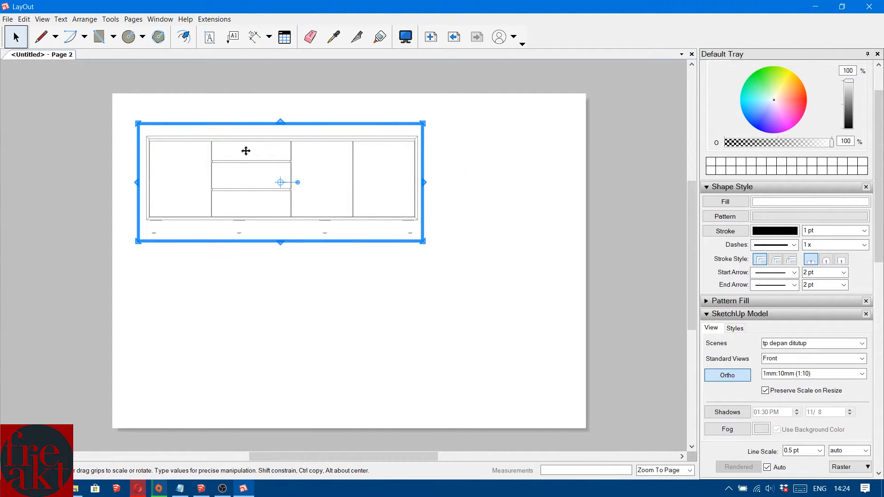
click(481, 173)
click(305, 161)
click(476, 172)
click(270, 174)
scroll(271, 173, up, 1)
Switch to SketchUp, enable Profiles in the style of the scene "tp depan ditutup", and update that scene.
key(alt+Tab)
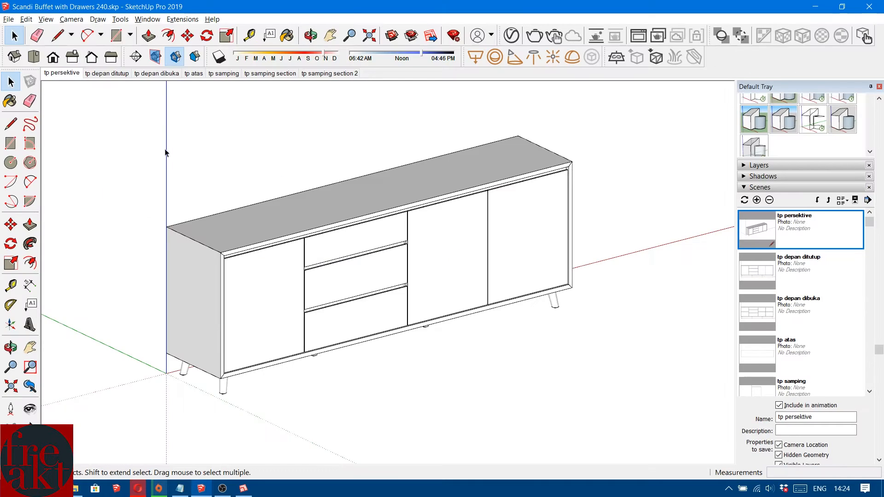
click(109, 74)
scroll(767, 184, up, 5)
click(767, 190)
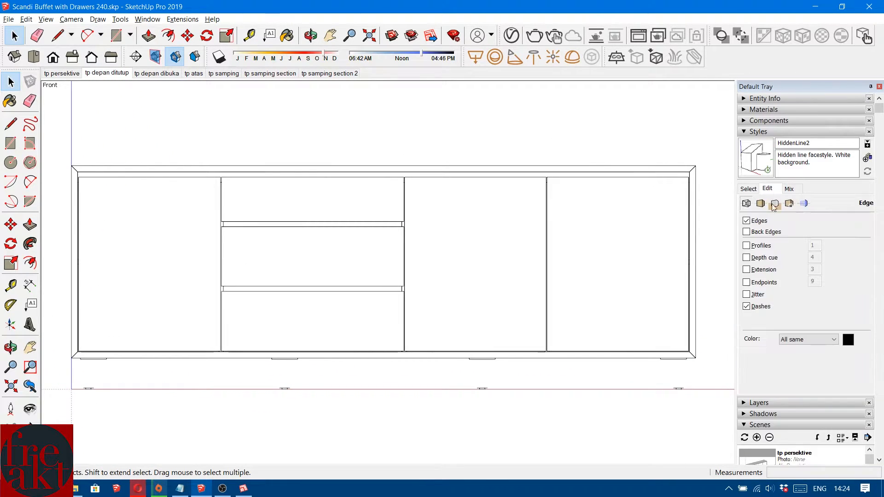
click(762, 248)
right_click(117, 74)
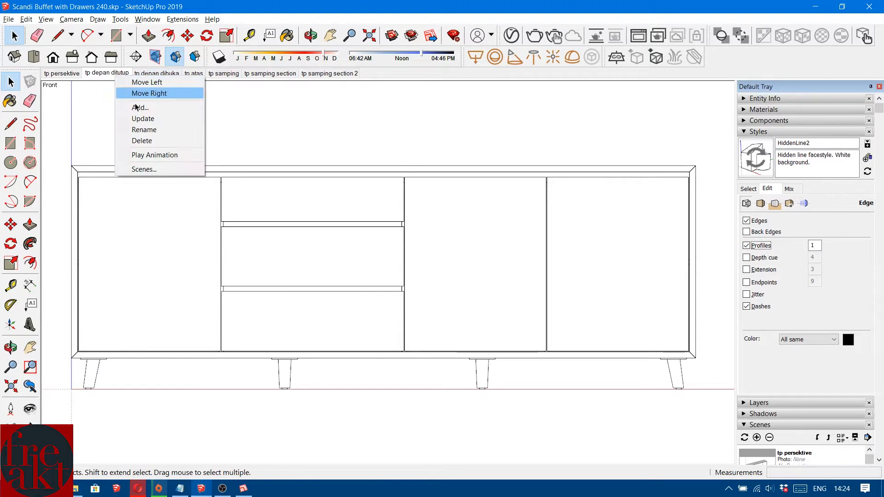
click(142, 118)
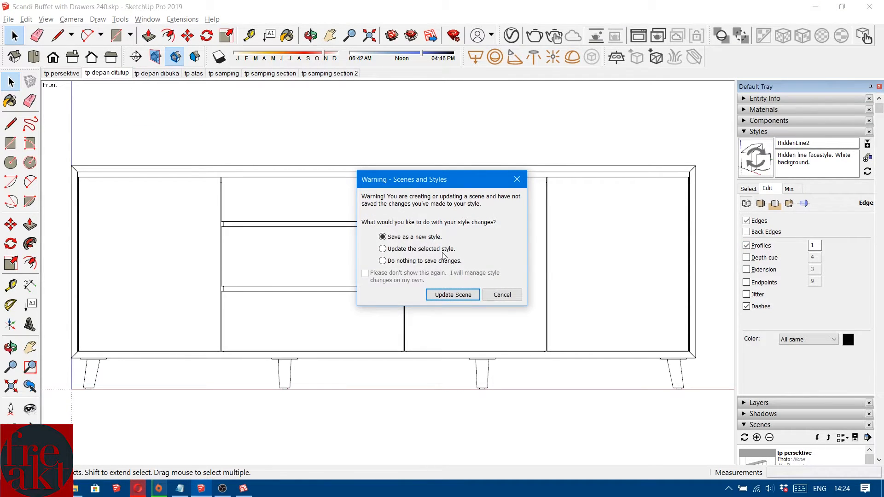
click(453, 296)
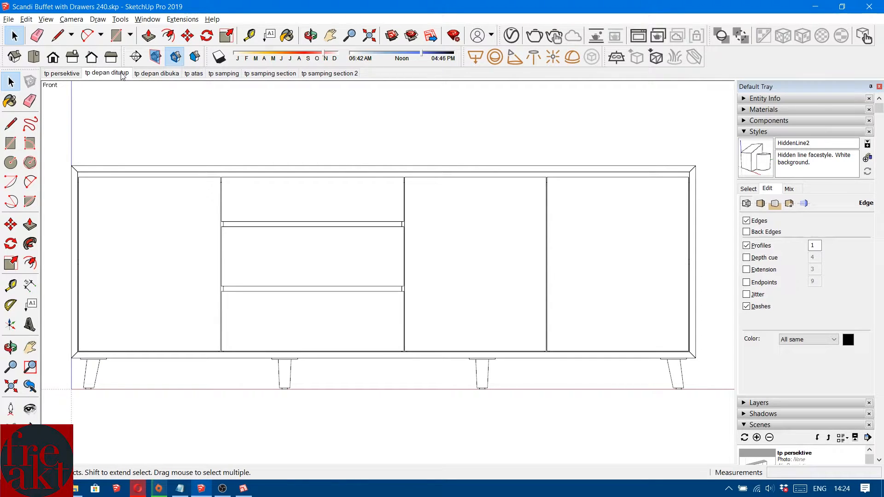
Try enabling Profiles in the style of the scene "tp depan dibuka" and updating that scene.
click(159, 75)
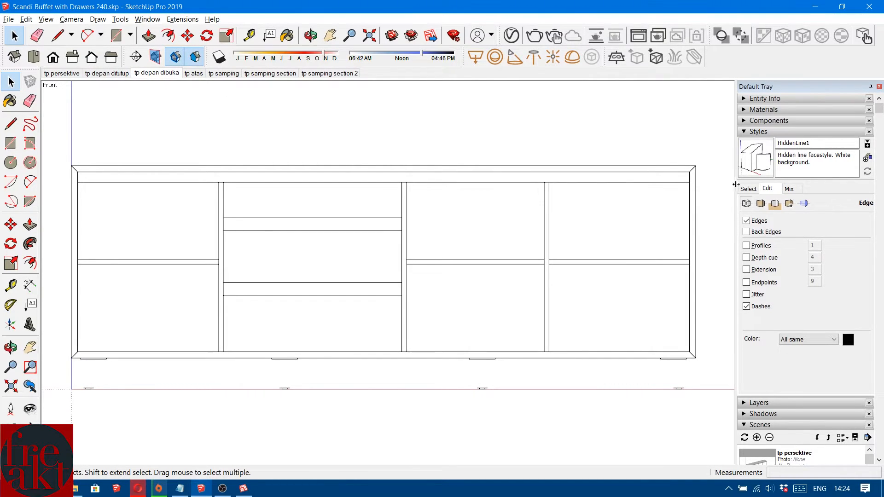
click(761, 246)
right_click(167, 75)
click(198, 115)
click(113, 75)
click(157, 74)
click(761, 246)
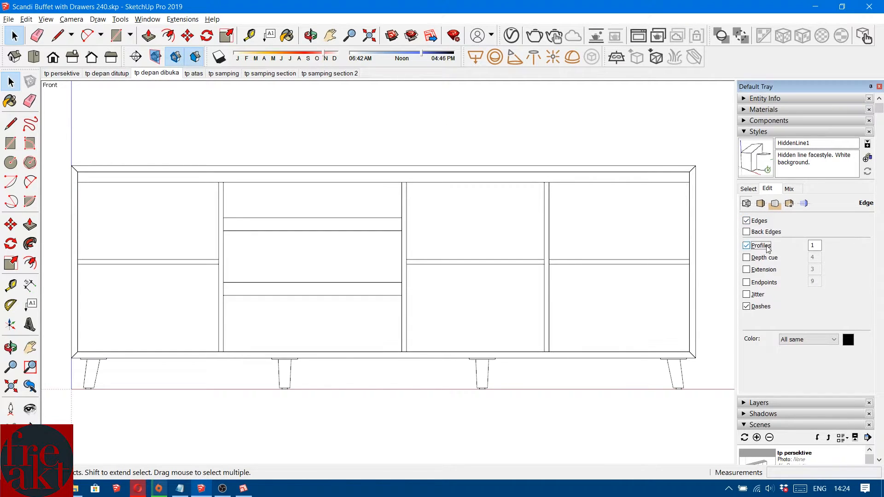
right_click(151, 73)
click(221, 121)
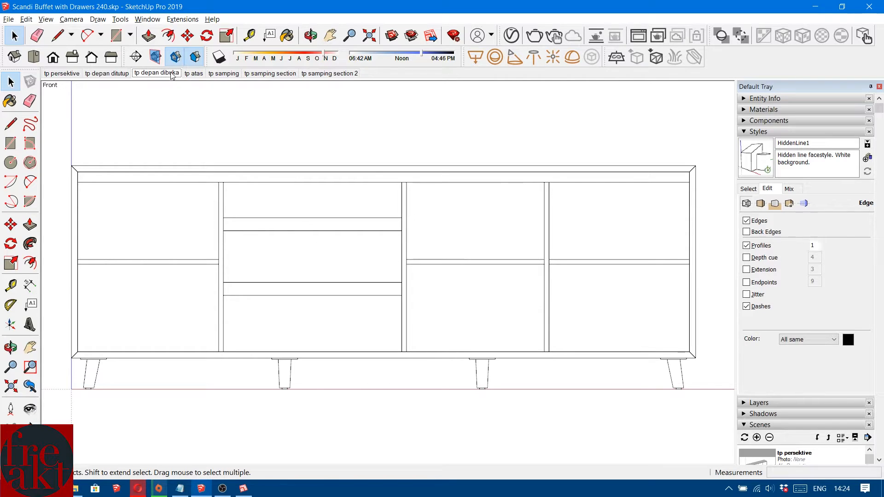
Check the edge display in the scenes "tp atas" and "tp samping", and return to "tp depan dibuka".
click(197, 74)
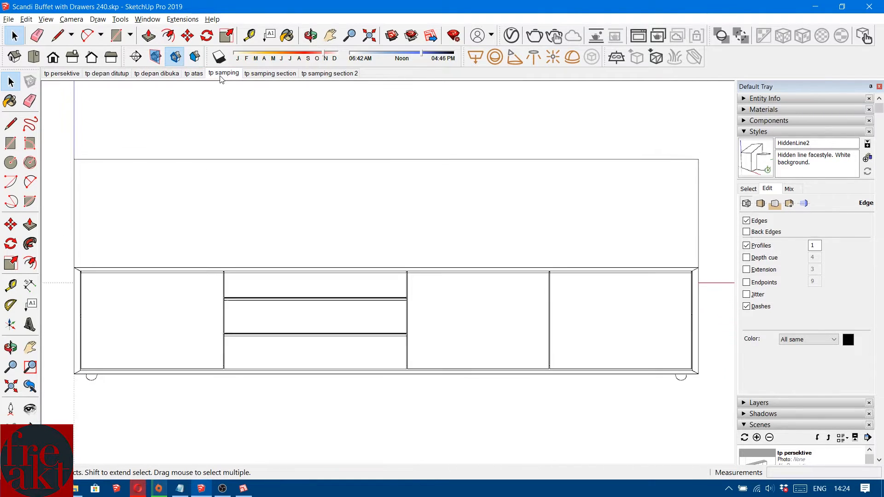
click(224, 74)
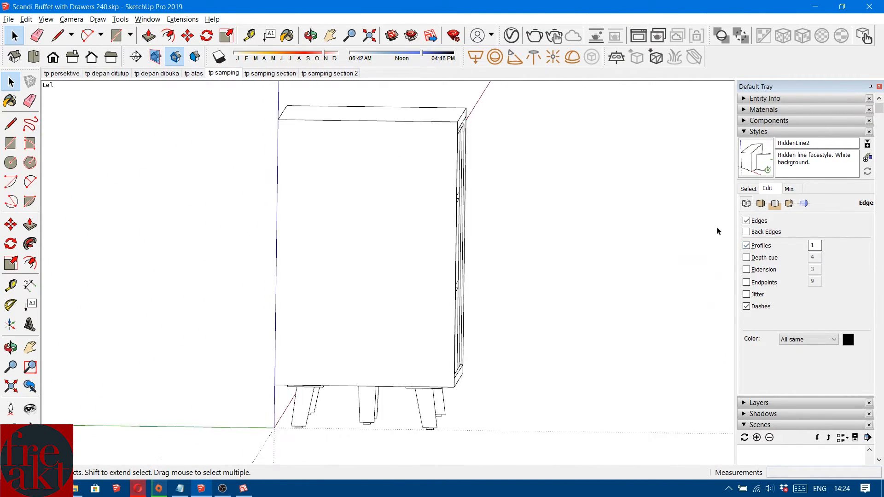
click(155, 74)
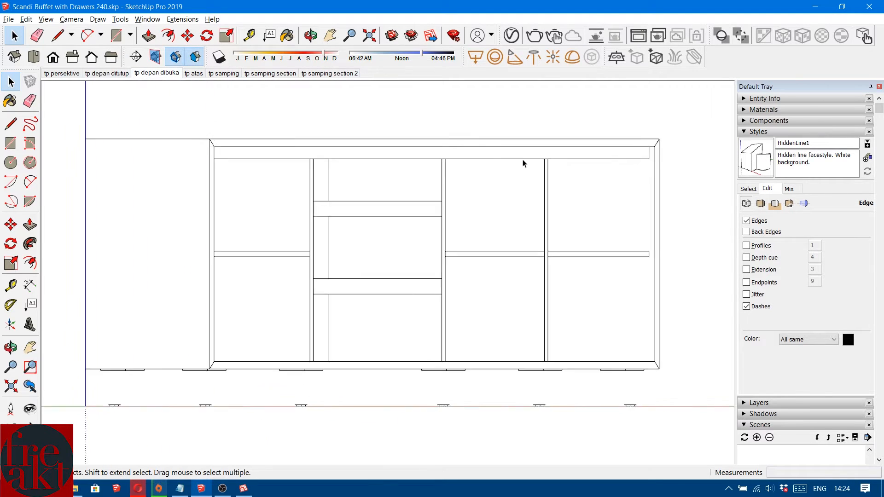
Try once more to update the scene "tp depan dibuka" with Profiles enabled.
scroll(774, 212, down, 6)
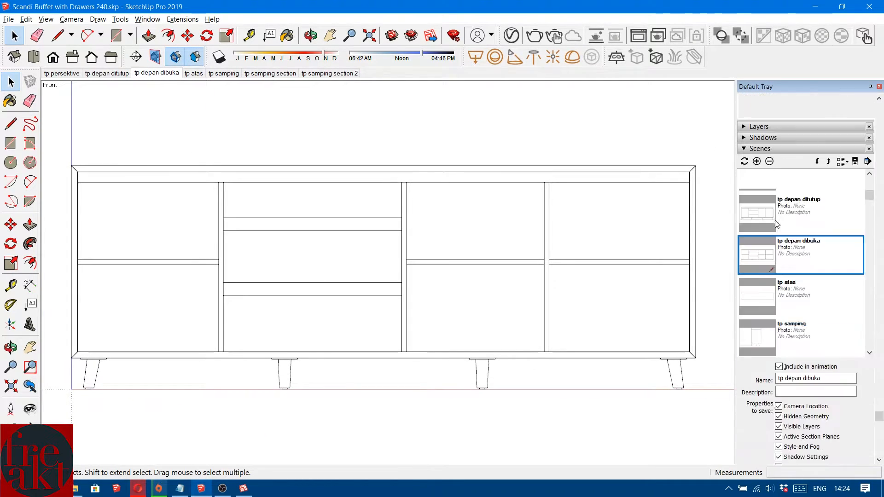
right_click(807, 201)
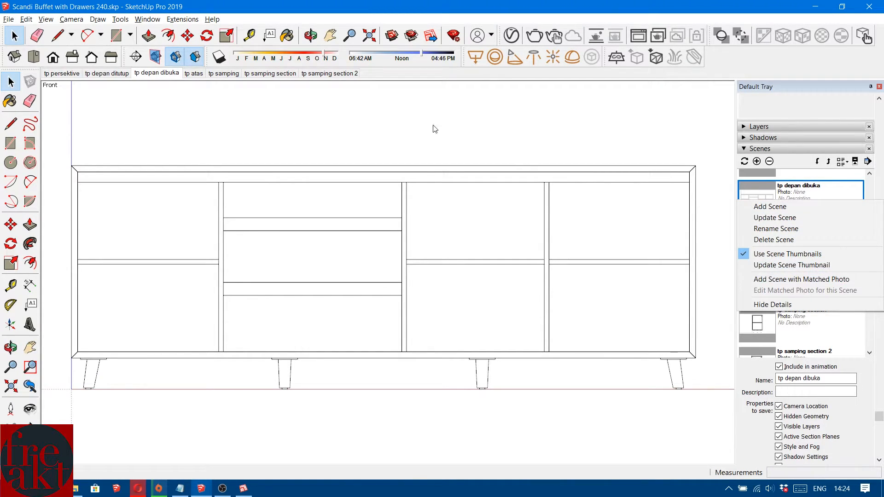
right_click(156, 74)
click(203, 120)
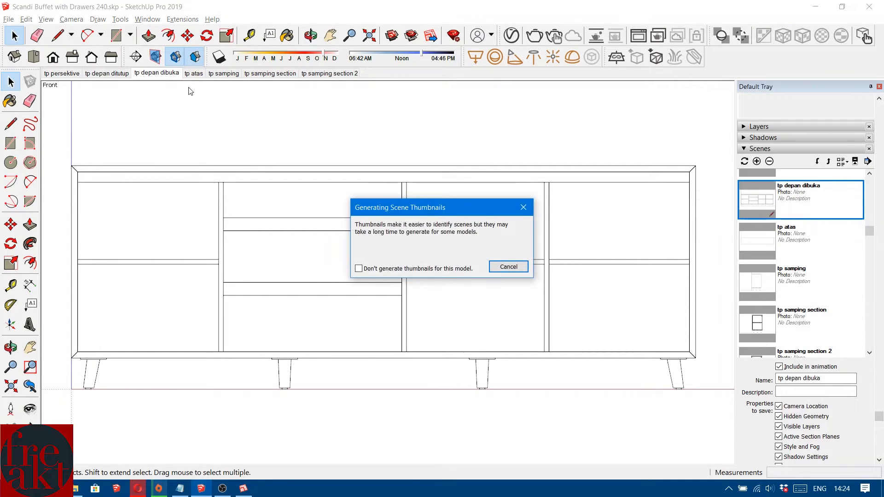
Review the scenes "tp samping section", "tp samping section 2" and "tp depan ditutup", and recheck the legs in "tp depan dibuka".
click(171, 77)
click(260, 75)
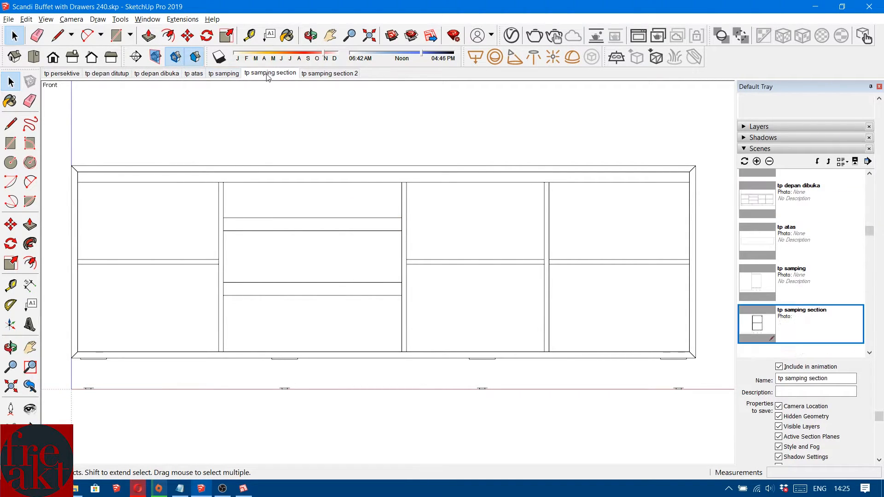
click(315, 74)
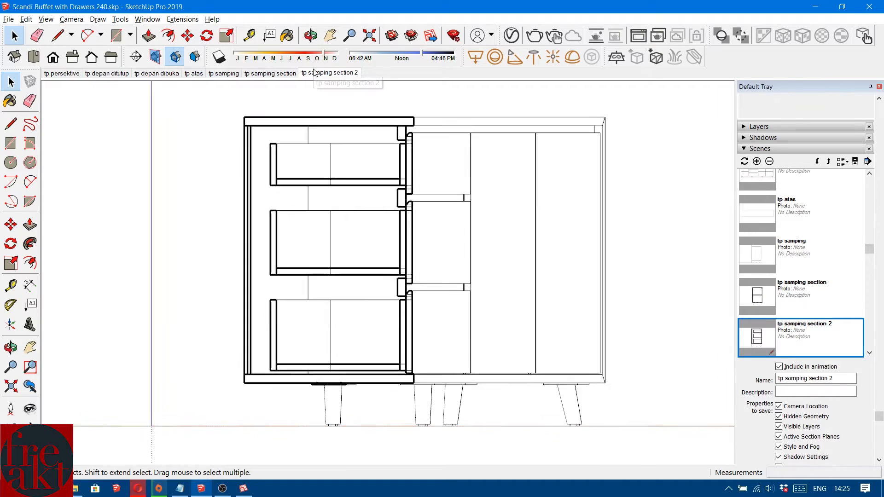
click(105, 73)
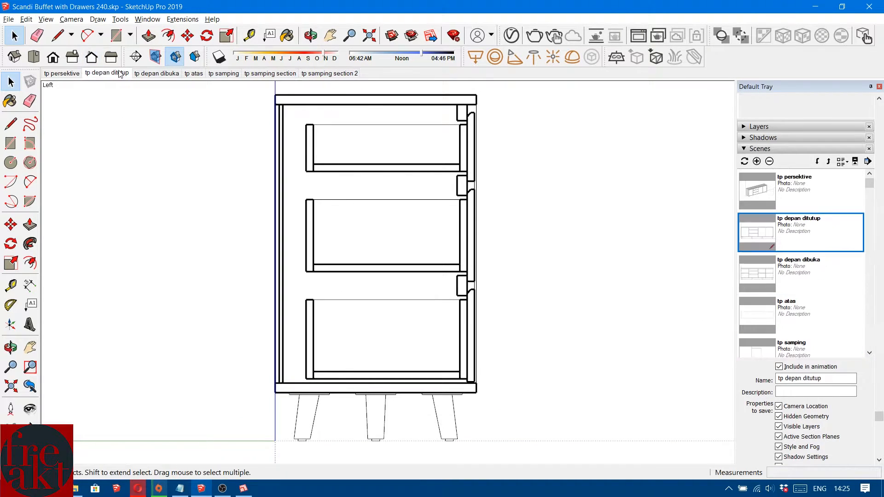
click(151, 74)
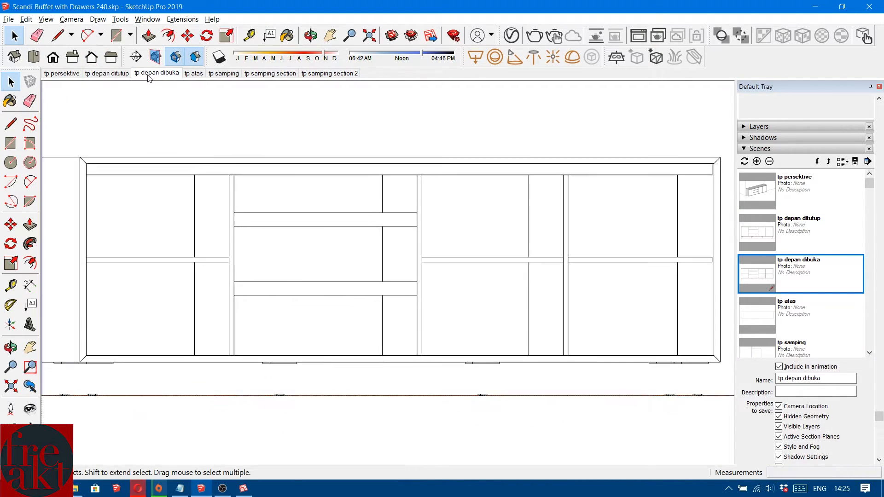
Delete the scene "tp depan dibuka" from the model.
right_click(148, 76)
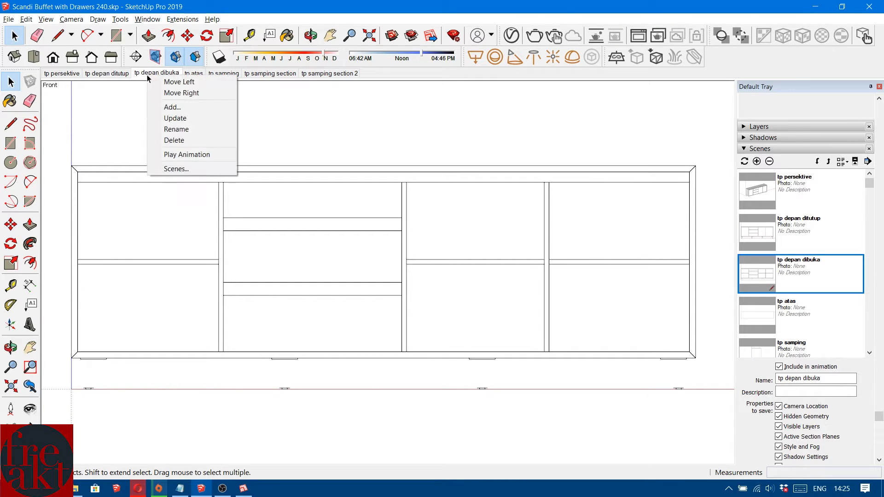
click(174, 140)
click(442, 272)
Add a new scene based on "tp depan ditutup", placed directly after it.
click(106, 74)
right_click(112, 77)
click(135, 109)
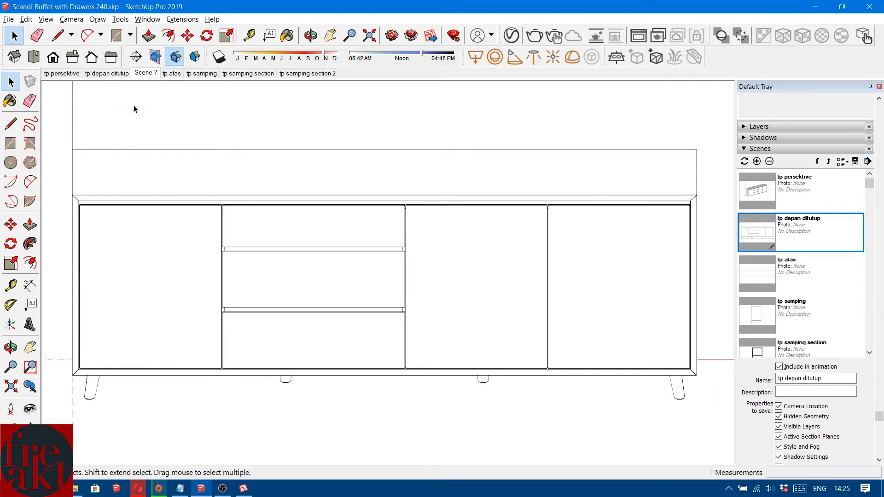
Hide all the cabinet door and drawer fronts in the new scene's front view.
click(164, 229)
shift+click(258, 205)
shift+click(264, 252)
shift+click(292, 316)
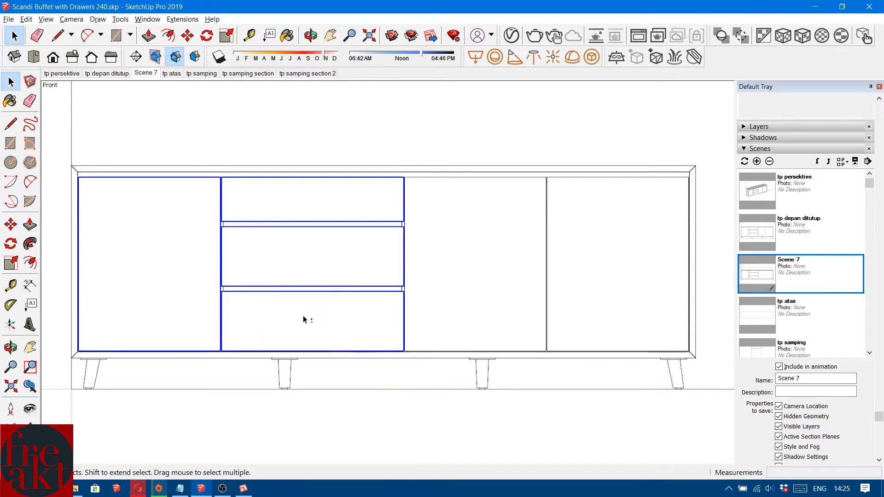
shift+click(561, 232)
shift+click(499, 217)
right_click(498, 217)
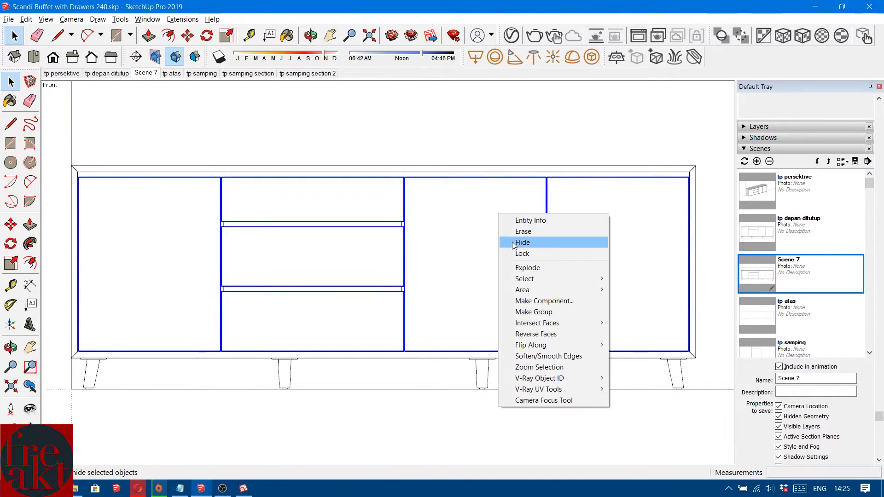
click(512, 242)
Update the new scene with the hidden fronts and rename it "tp depan dibuka".
right_click(144, 76)
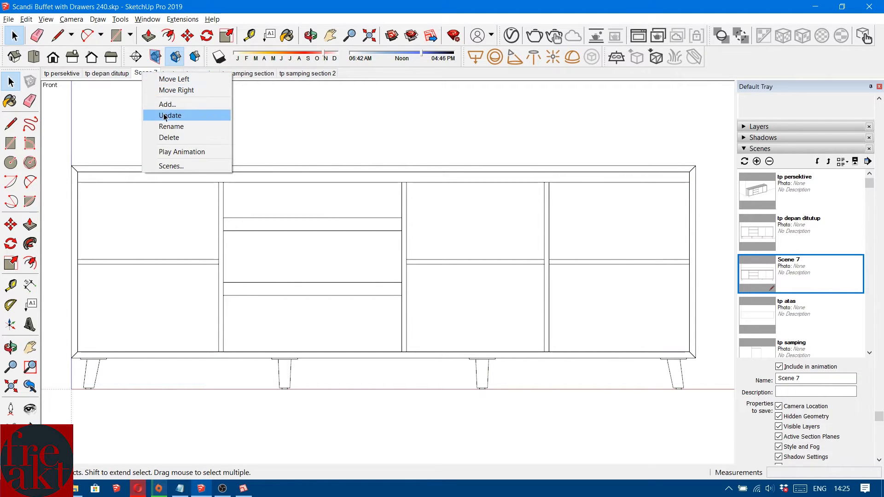
click(165, 115)
scroll(874, 362, down, 2)
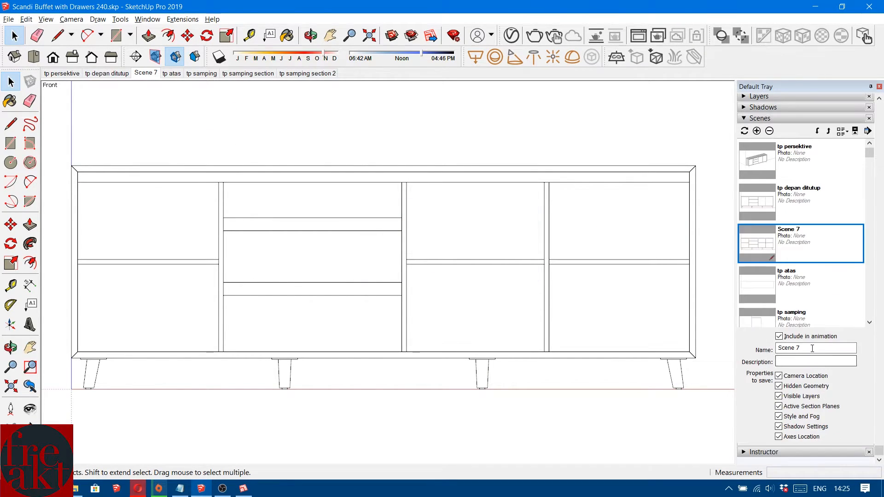
text(tp depan dibuka)
key(Return)
right_click(166, 74)
click(179, 116)
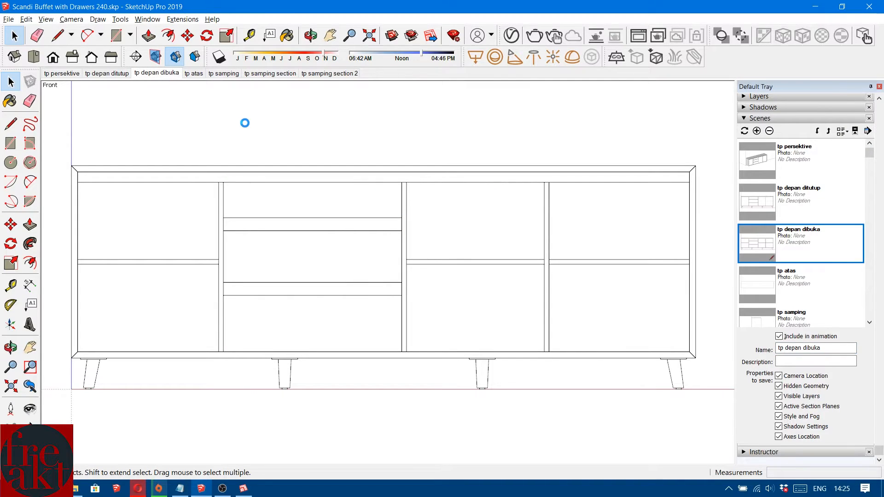
Switch to LayOut and update the model reference of the "tp depan ditutup" viewport on Page 2.
key(alt+Tab)
right_click(361, 172)
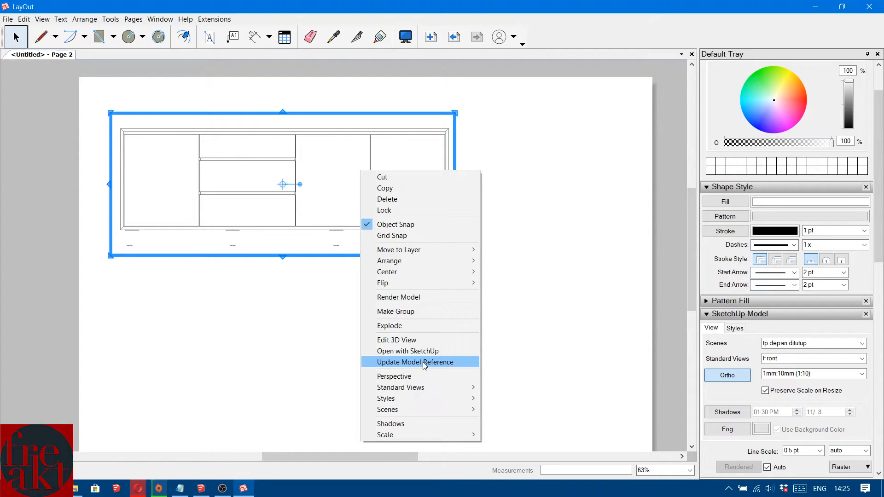
right_click(336, 176)
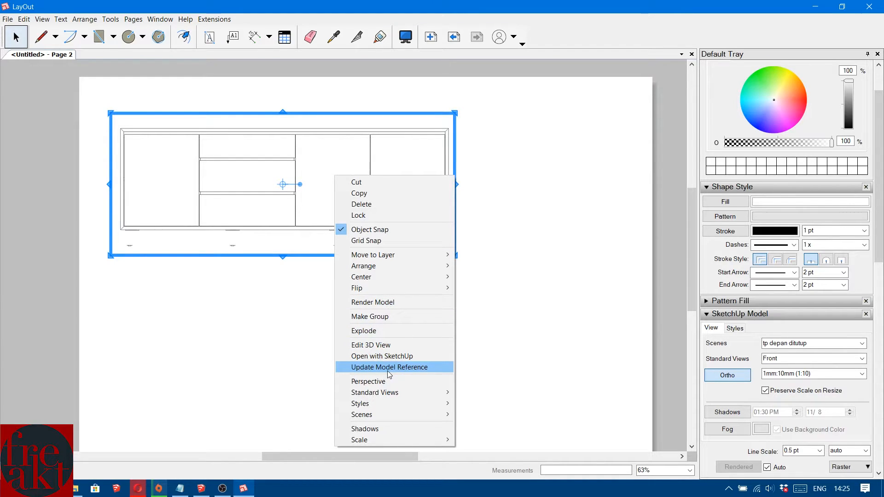
click(406, 369)
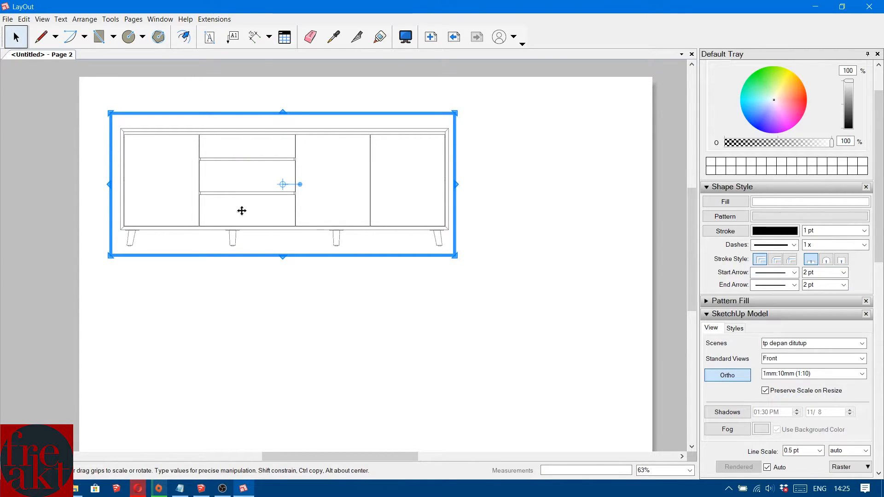
Examine the refreshed front viewport at different magnifications, checking that the buffet's legs are drawn completely.
click(274, 297)
scroll(289, 212, down, 3)
scroll(289, 210, up, 2)
click(324, 169)
scroll(339, 159, up, 2)
click(527, 174)
scroll(358, 173, down, 3)
scroll(294, 193, up, 2)
click(294, 194)
scroll(284, 190, up, 1)
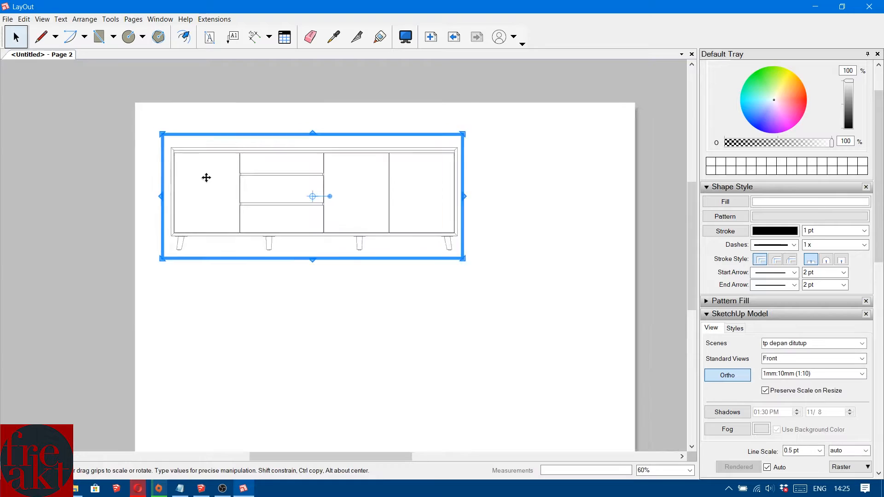
scroll(207, 178, down, 1)
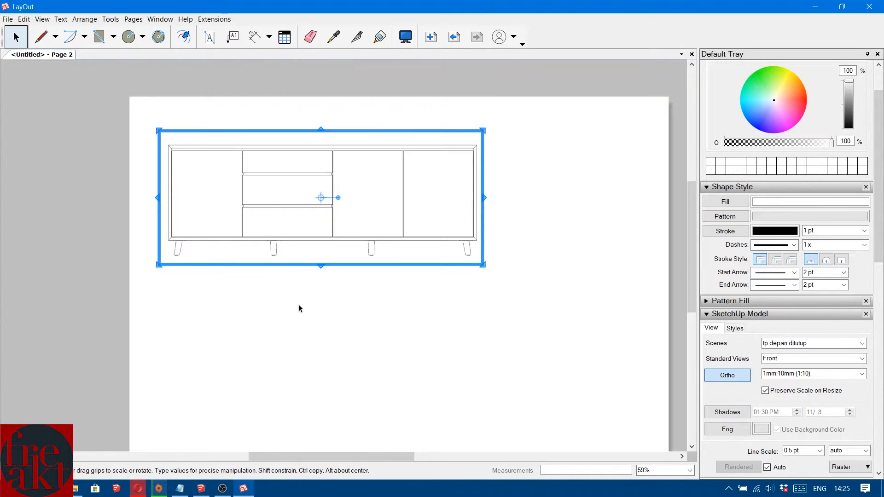
click(300, 306)
click(339, 166)
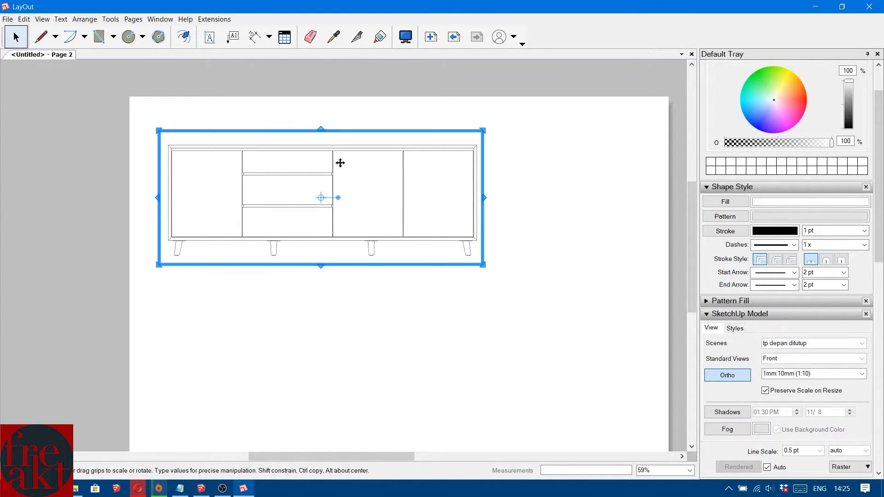
scroll(308, 192, down, 1)
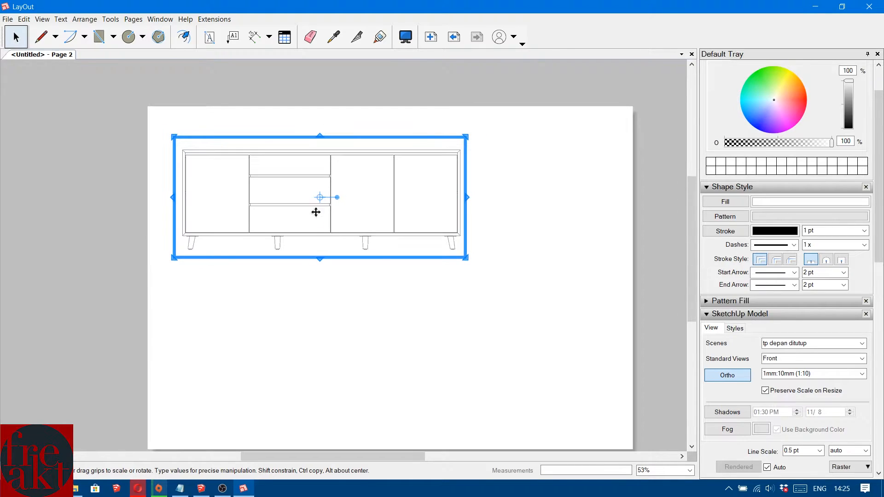
click(296, 301)
click(230, 189)
scroll(230, 189, up, 2)
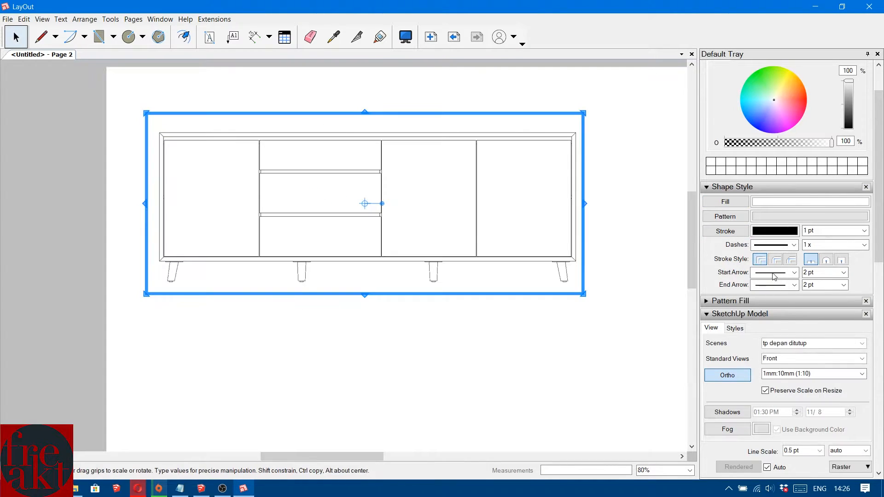
Configure the linear dimension style to decimal millimetres with 1 mm precision and without displayed units.
click(708, 187)
click(720, 213)
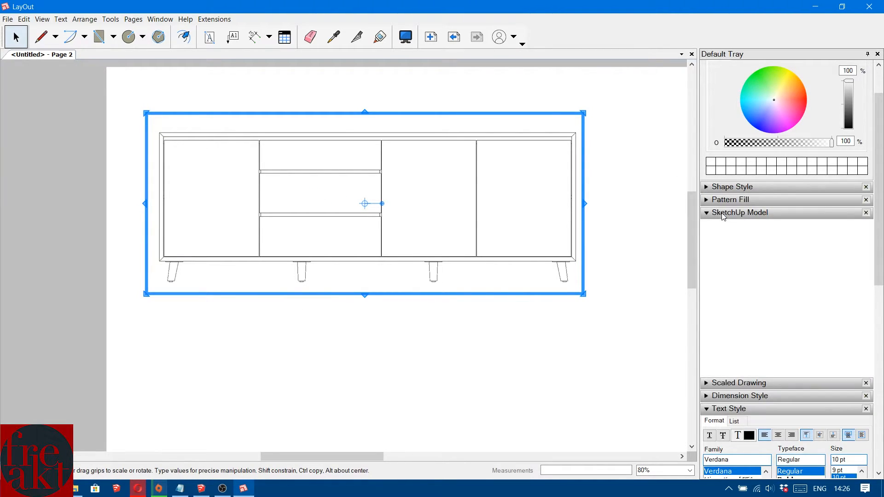
click(731, 252)
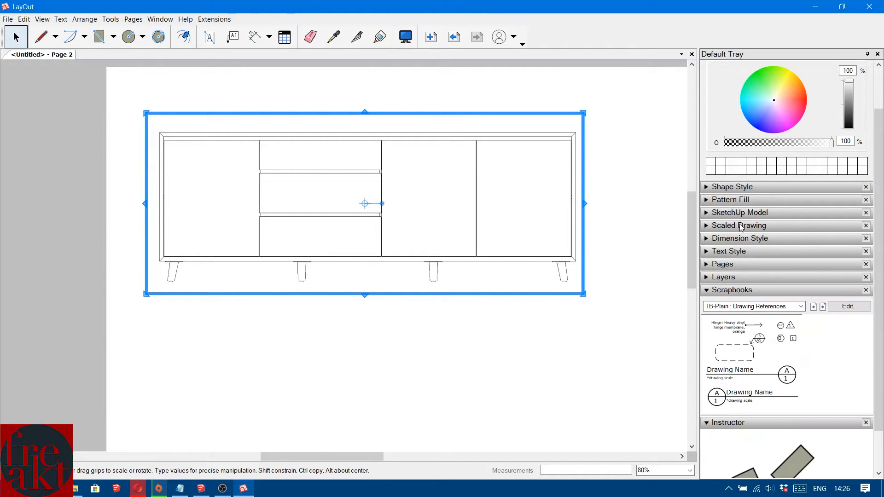
click(742, 239)
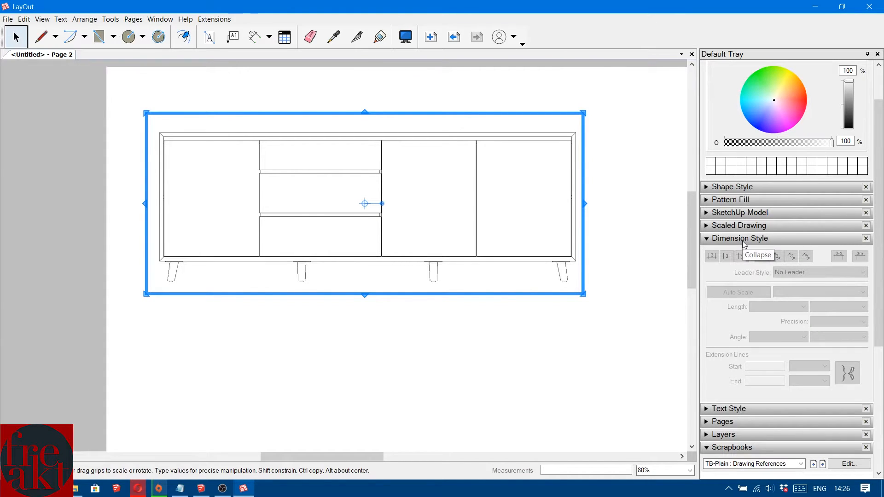
click(410, 367)
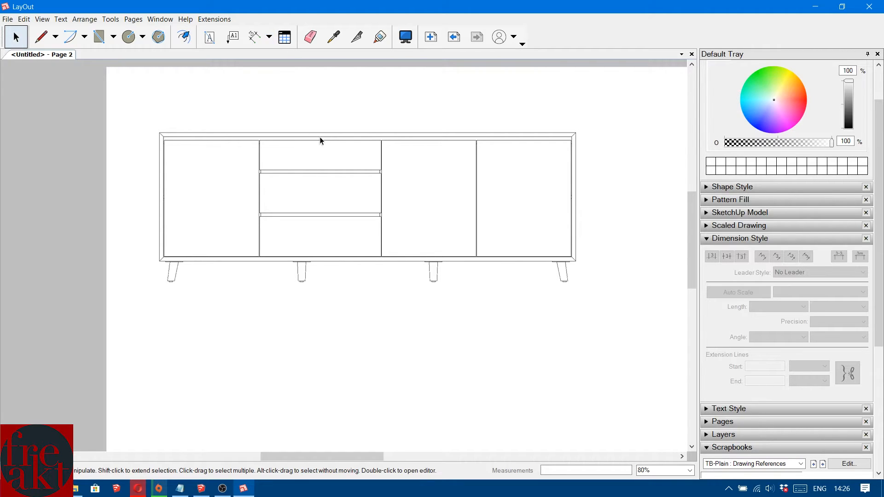
key(d)
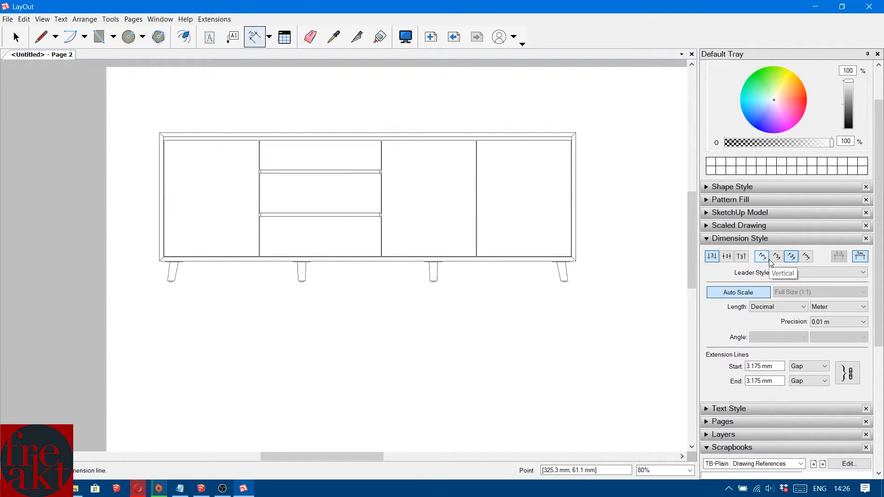
click(839, 309)
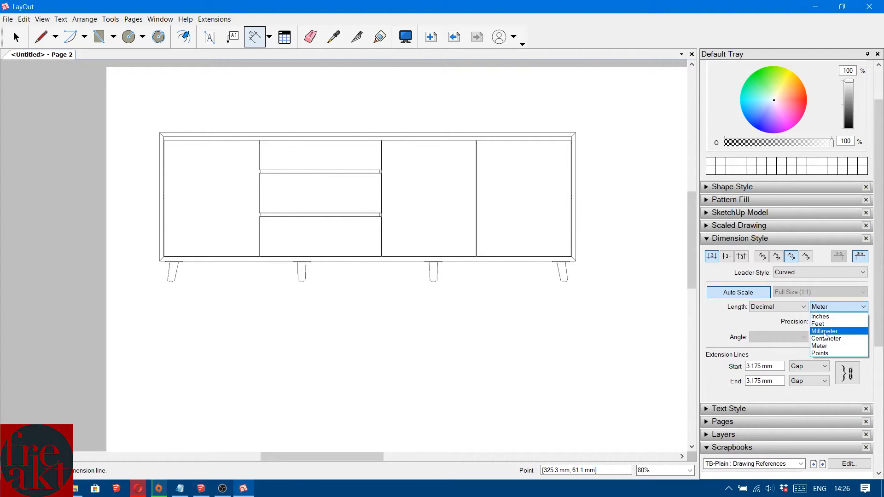
click(827, 333)
click(822, 324)
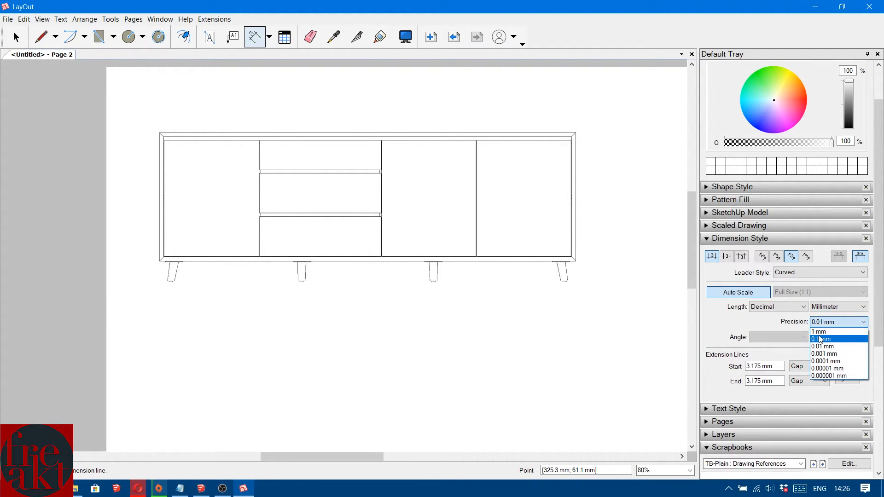
click(819, 332)
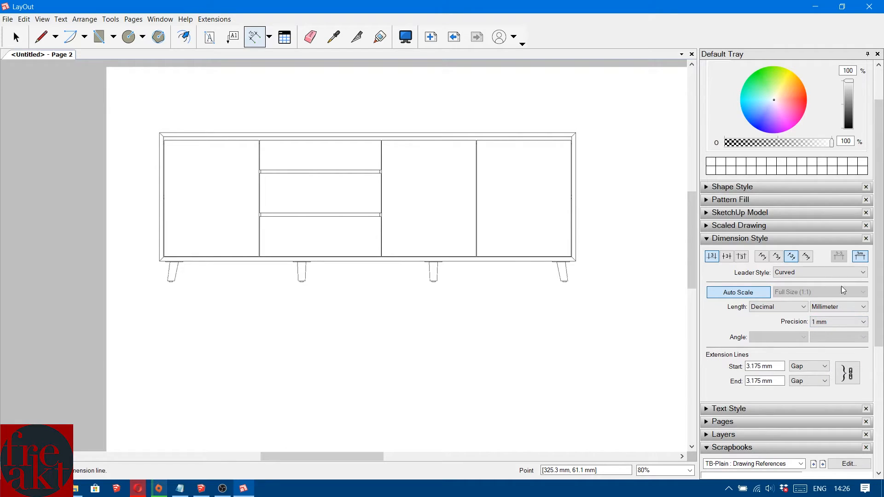
click(861, 259)
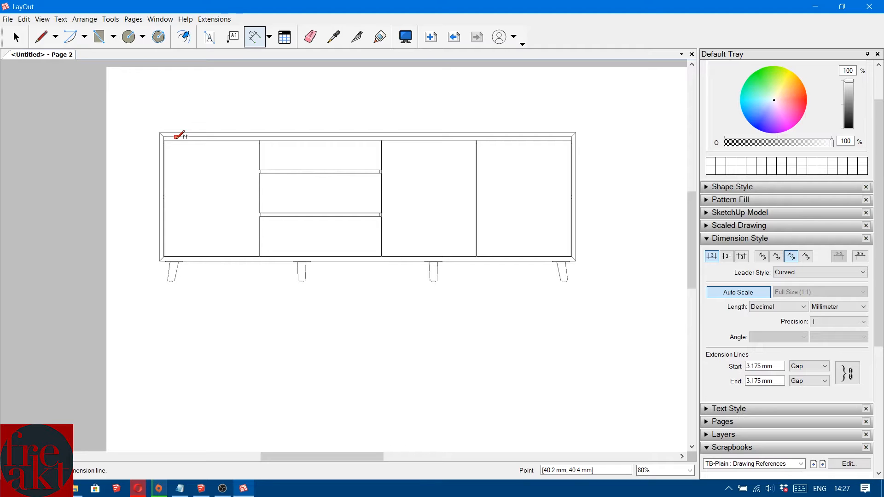
Examine the line quality of the front view closely at the cabinet's upper-left mitred corner.
scroll(173, 136, up, 3)
scroll(168, 138, down, 1)
scroll(166, 140, up, 3)
scroll(162, 138, down, 4)
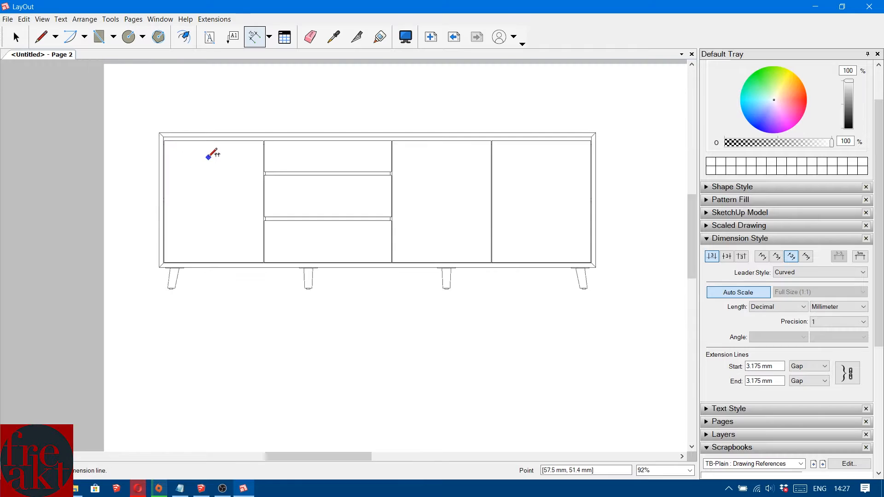
scroll(211, 152, up, 2)
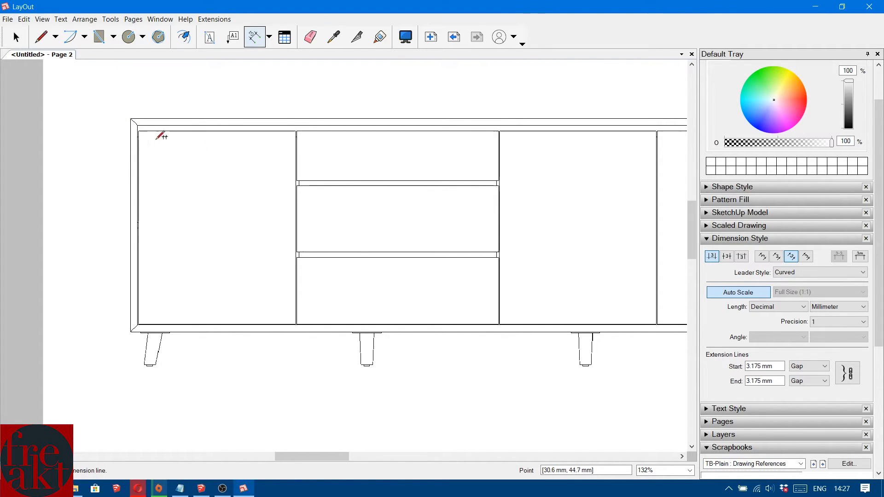
scroll(233, 146, down, 1)
scroll(233, 126, up, 3)
scroll(221, 123, up, 1)
scroll(220, 122, down, 1)
scroll(221, 121, down, 3)
key(space)
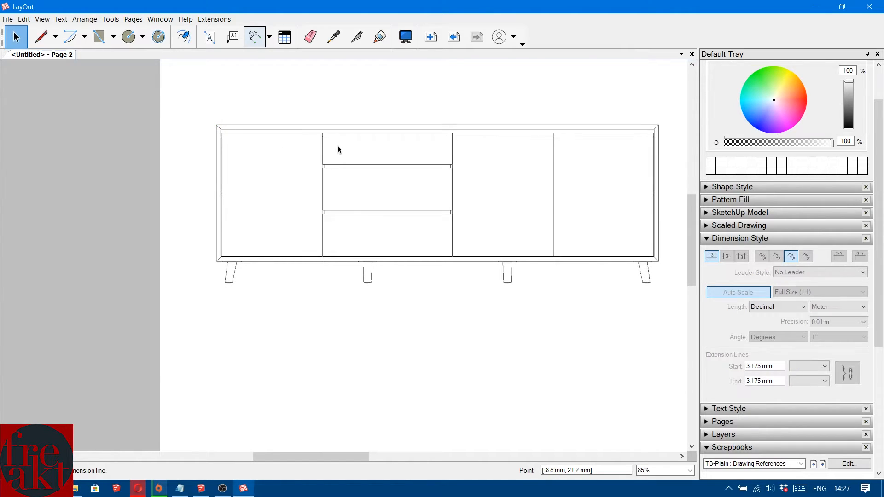
scroll(168, 123, up, 3)
scroll(311, 127, up, 6)
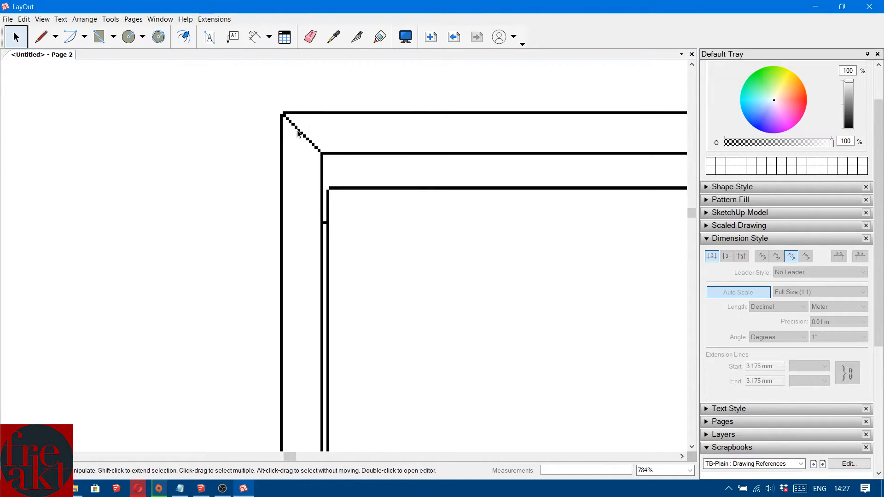
Change the front viewport's rendering from Raster to Vector and inspect the corner linework.
click(297, 131)
scroll(298, 130, up, 3)
scroll(298, 129, down, 2)
scroll(298, 129, up, 3)
scroll(297, 129, down, 5)
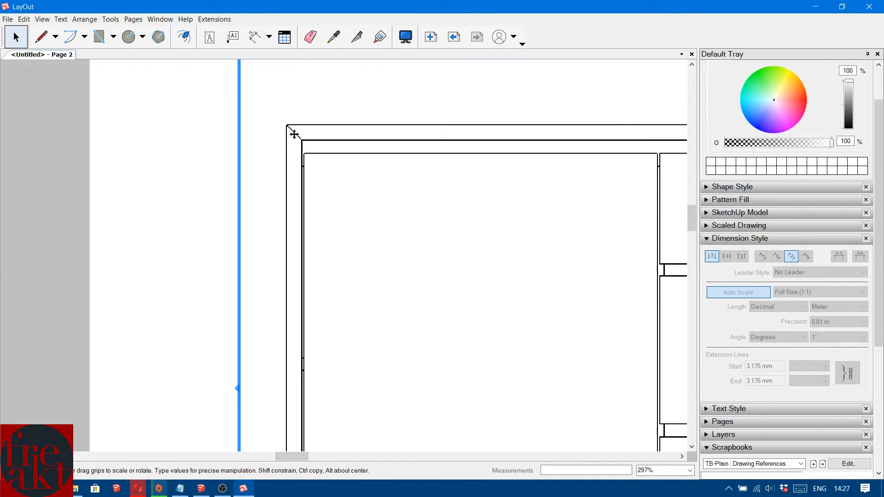
click(709, 240)
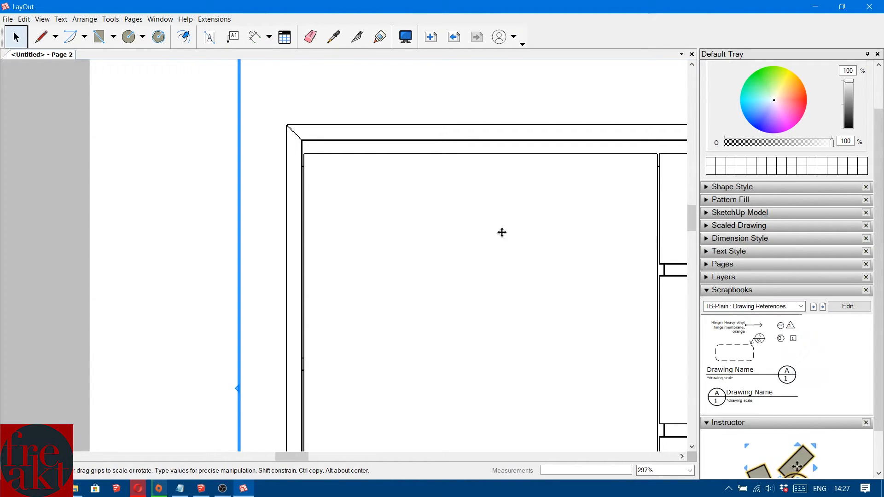
click(719, 213)
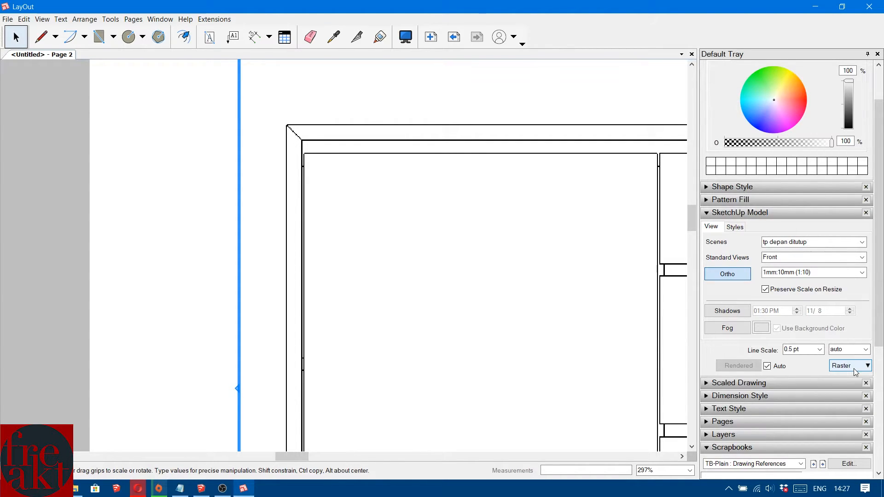
click(854, 372)
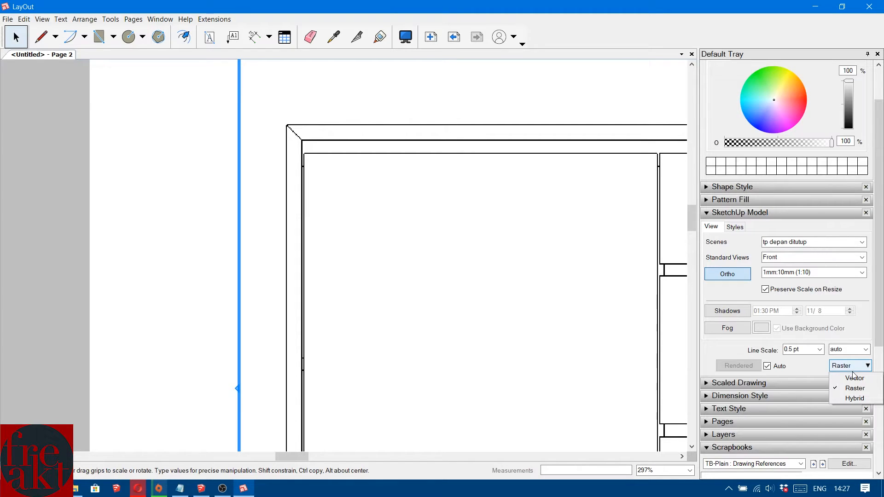
click(855, 379)
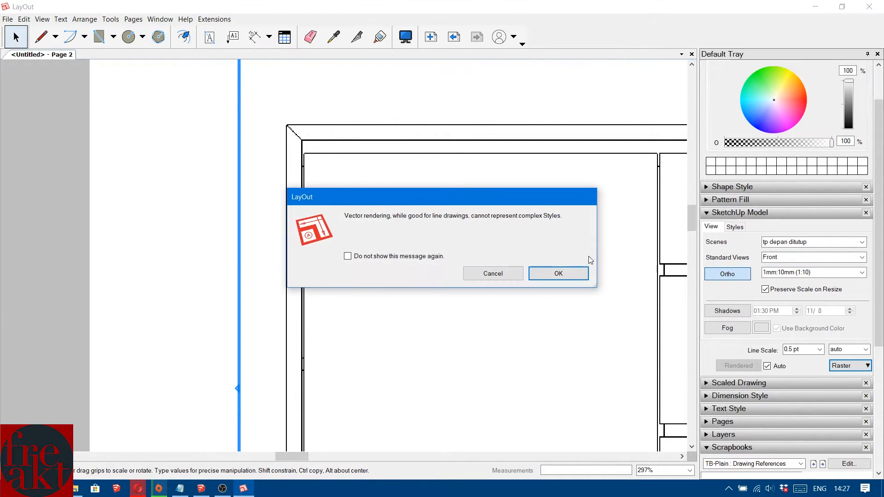
click(563, 272)
scroll(286, 145, up, 3)
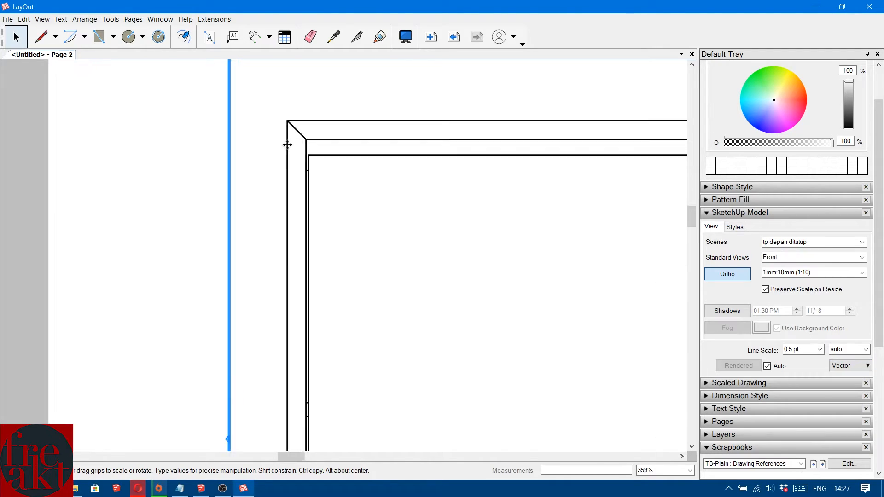
scroll(168, 134, down, 3)
scroll(289, 137, up, 6)
scroll(201, 136, down, 7)
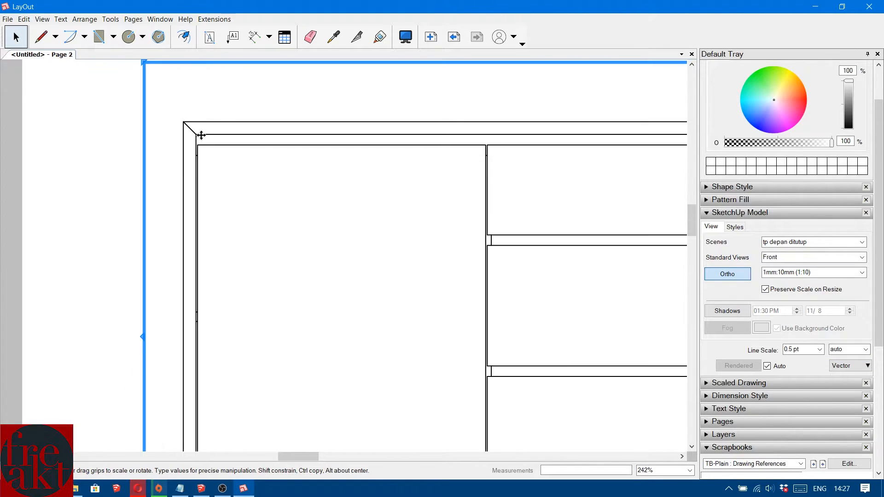
scroll(202, 136, down, 4)
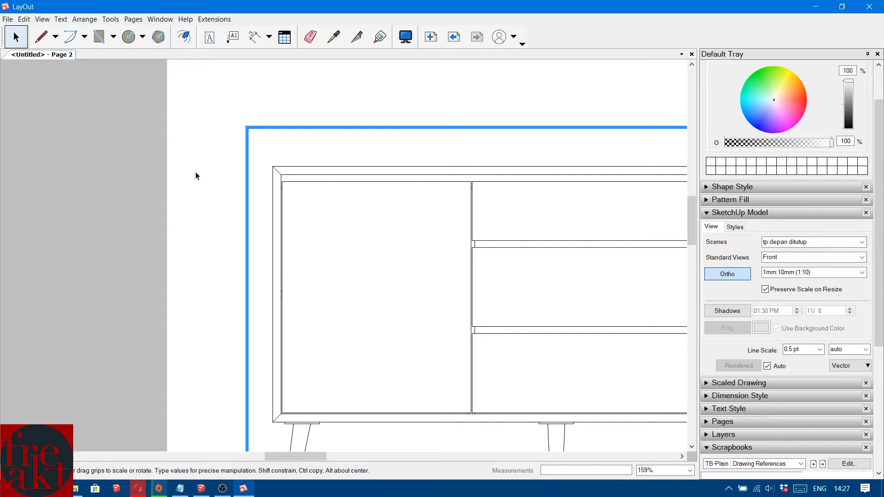
scroll(234, 144, up, 3)
scroll(235, 144, down, 5)
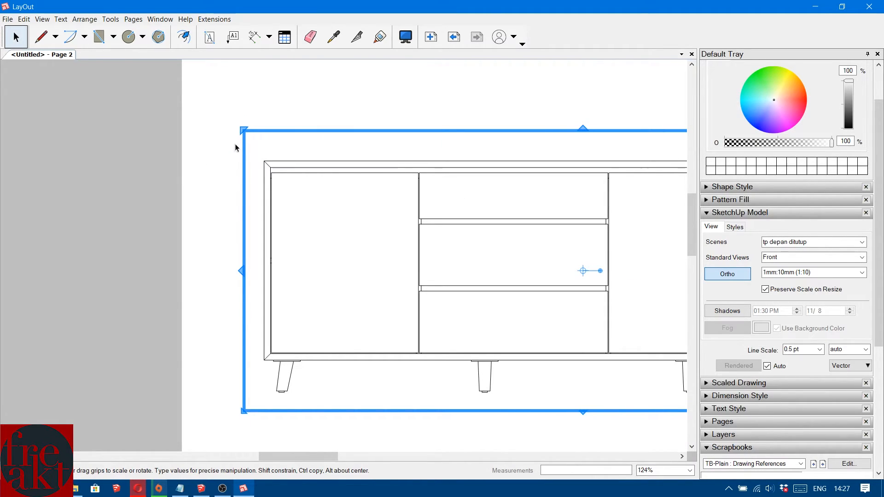
scroll(235, 146, up, 5)
scroll(323, 193, up, 3)
scroll(323, 193, down, 1)
scroll(192, 201, up, 2)
scroll(192, 201, down, 3)
scroll(163, 208, up, 1)
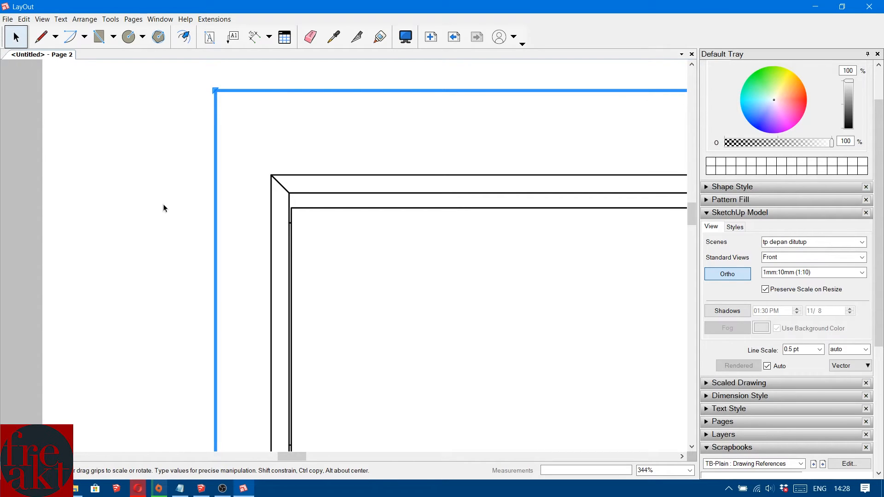
Dimension the thickness of the cabinet's top panel at its upper-left corner, placing the dimension outside the left side.
click(164, 205)
scroll(205, 177, up, 3)
scroll(310, 175, down, 4)
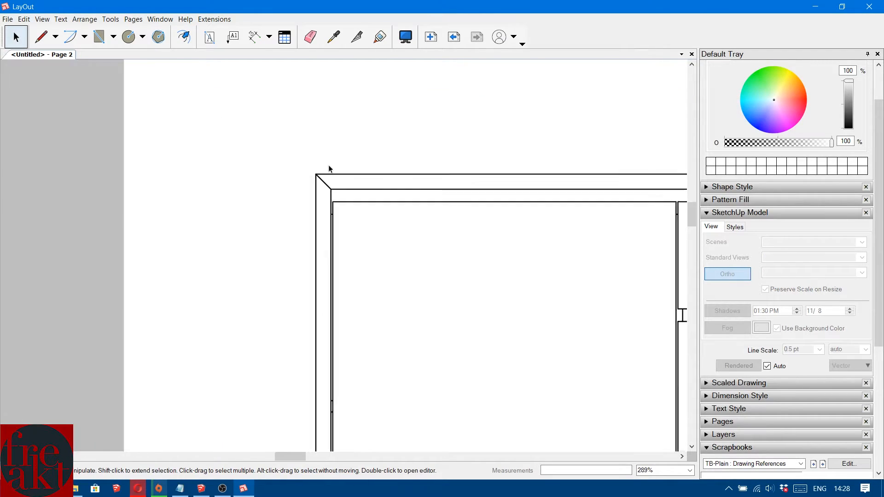
scroll(323, 172, up, 5)
key(d)
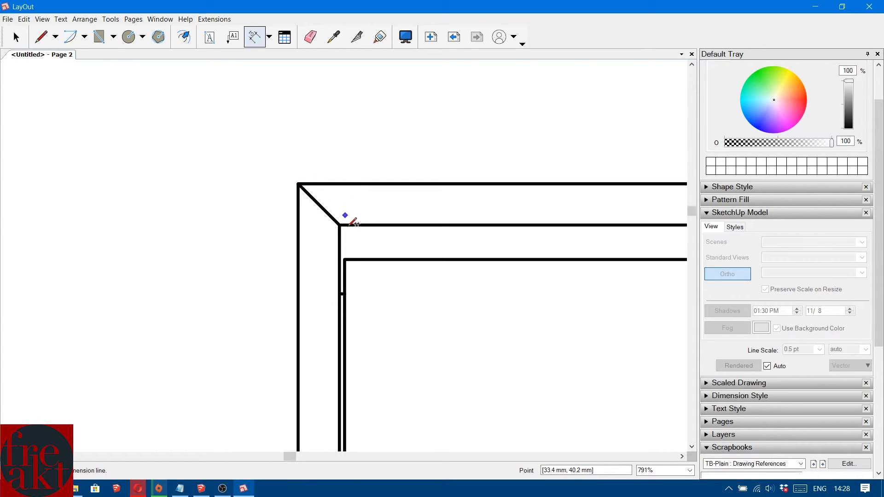
scroll(351, 221, up, 1)
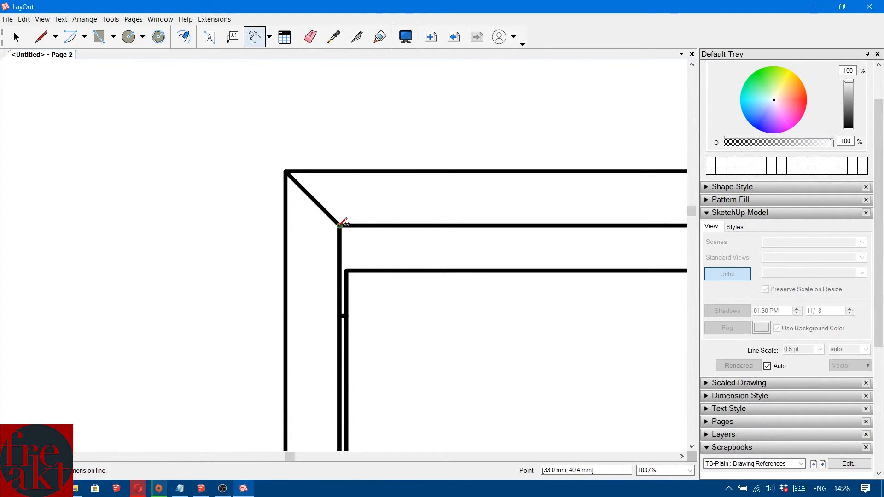
click(341, 226)
click(339, 171)
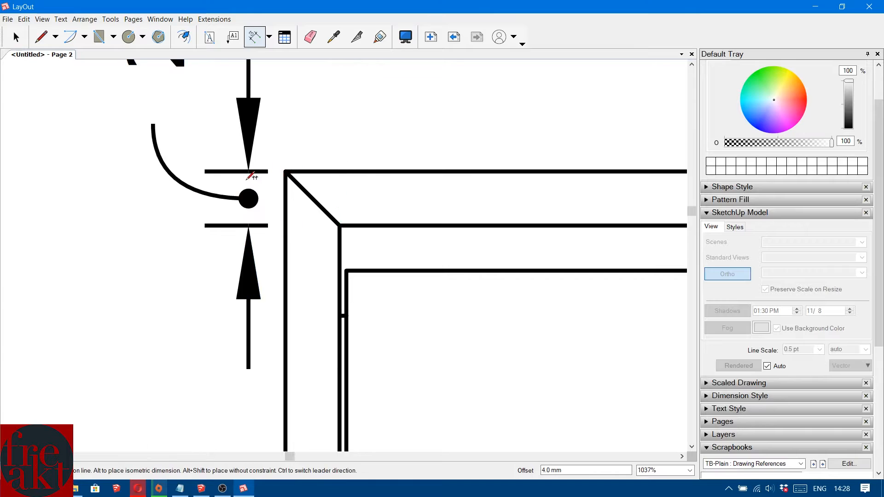
scroll(249, 196, down, 3)
click(255, 188)
Set the top panel thickness dimension's text position to above the dimension line, removing its curved leader.
key(space)
click(229, 103)
scroll(229, 102, down, 3)
click(728, 213)
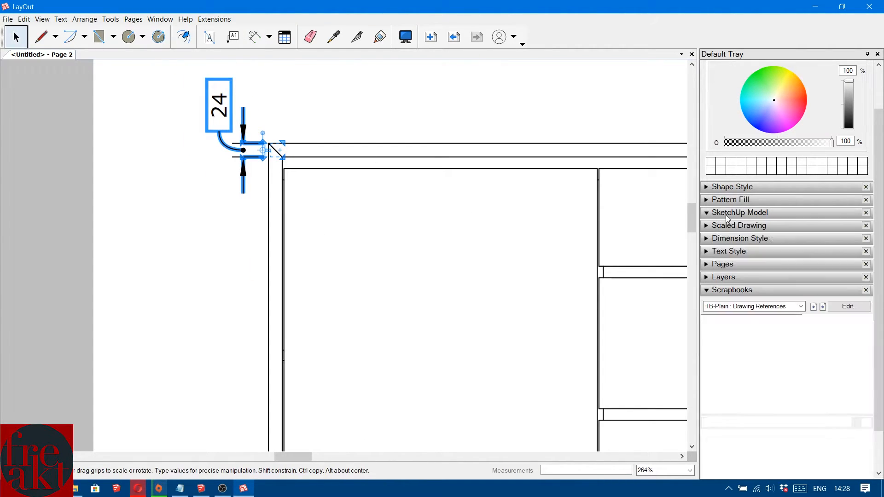
click(721, 238)
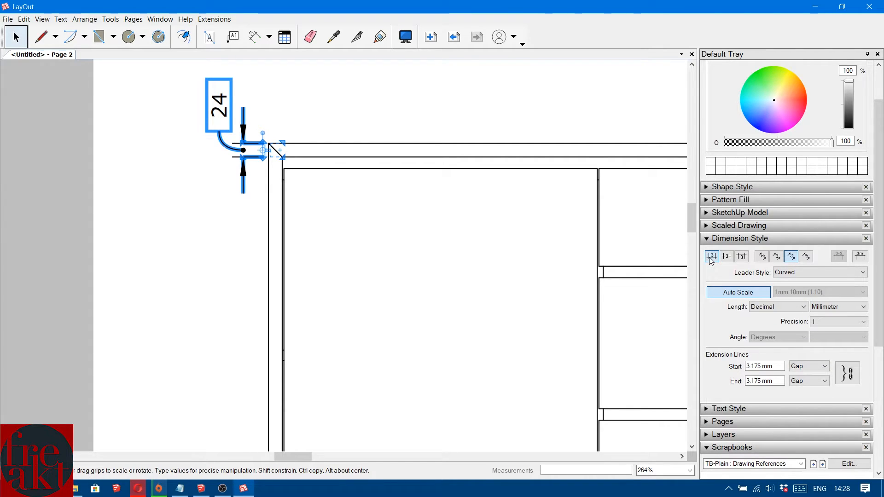
click(711, 259)
Dimension the vertical gap between the top panel and the left door, outside the previous dimension, with its text above the dimension line.
scroll(293, 158, up, 3)
key(d)
scroll(271, 157, up, 2)
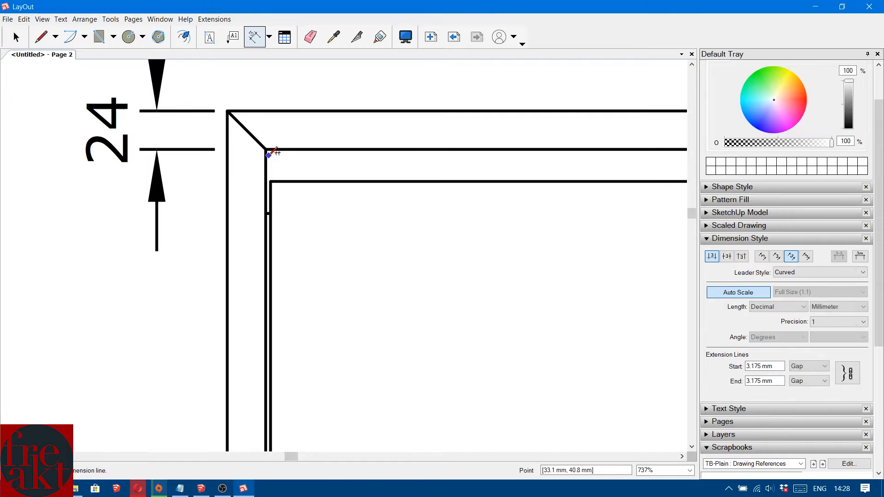
click(270, 181)
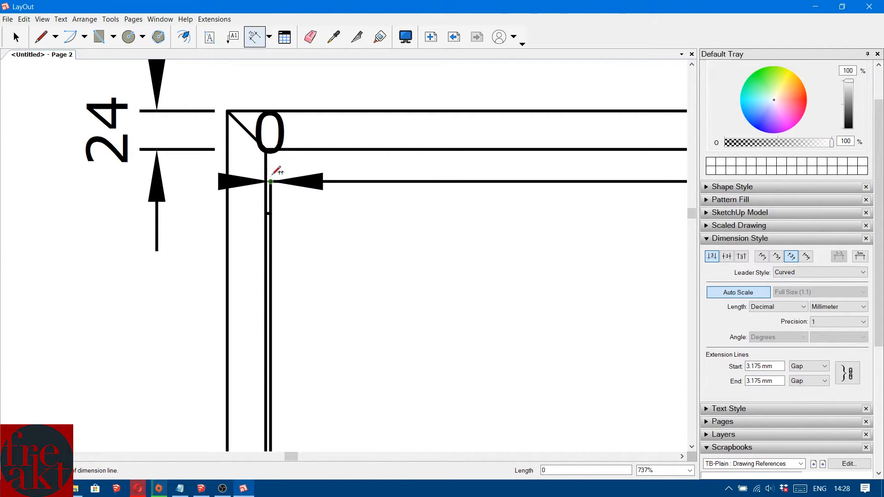
click(266, 149)
click(64, 144)
scroll(123, 146, down, 2)
middle_drag(123, 147, 255, 159)
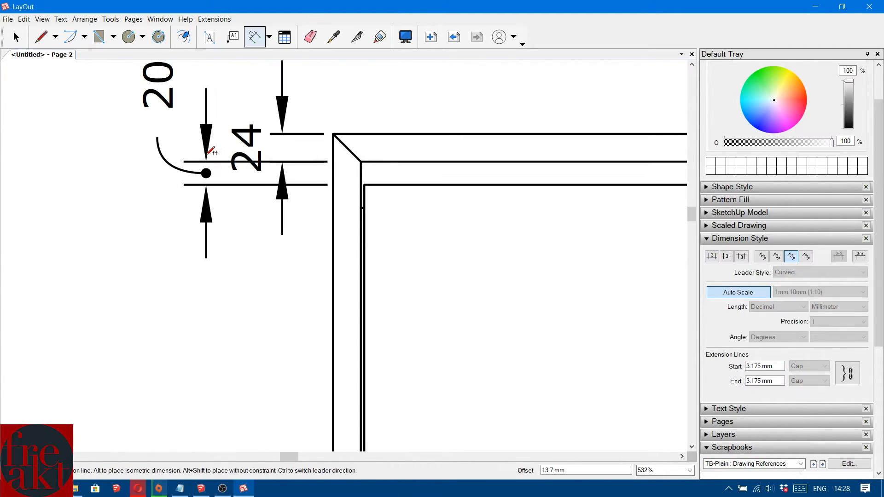
click(205, 150)
key(space)
click(712, 258)
Dimension the left door's full height, aligning the dimension line with the gap dimension above it.
key(d)
click(365, 185)
scroll(366, 315, down, 2)
middle_drag(366, 315, 391, 97)
scroll(378, 268, up, 1)
scroll(361, 271, down, 2)
middle_drag(361, 271, 376, 466)
scroll(375, 299, up, 1)
middle_drag(386, 352, 406, 128)
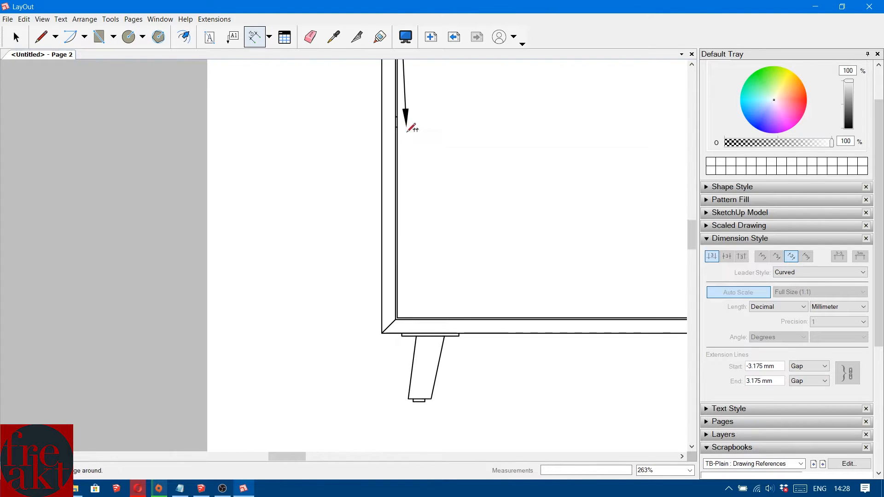
scroll(393, 292, up, 3)
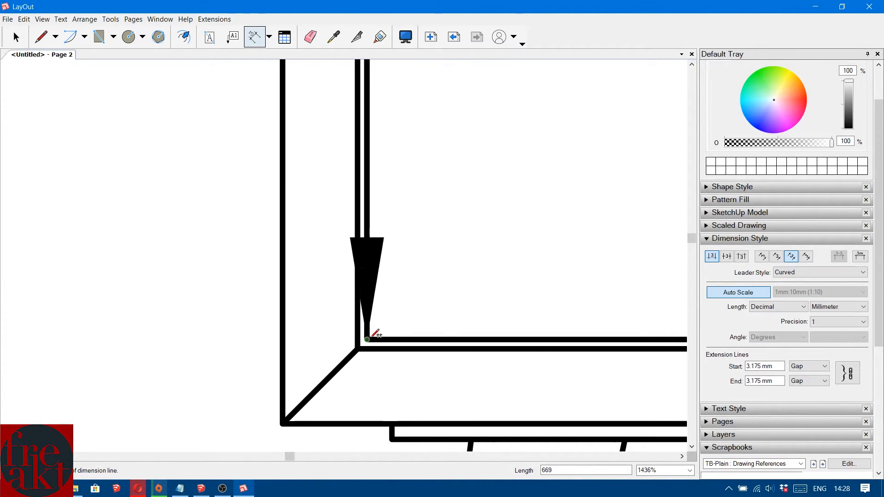
click(374, 317)
scroll(374, 317, down, 4)
scroll(322, 181, up, 1)
middle_drag(322, 181, 316, 352)
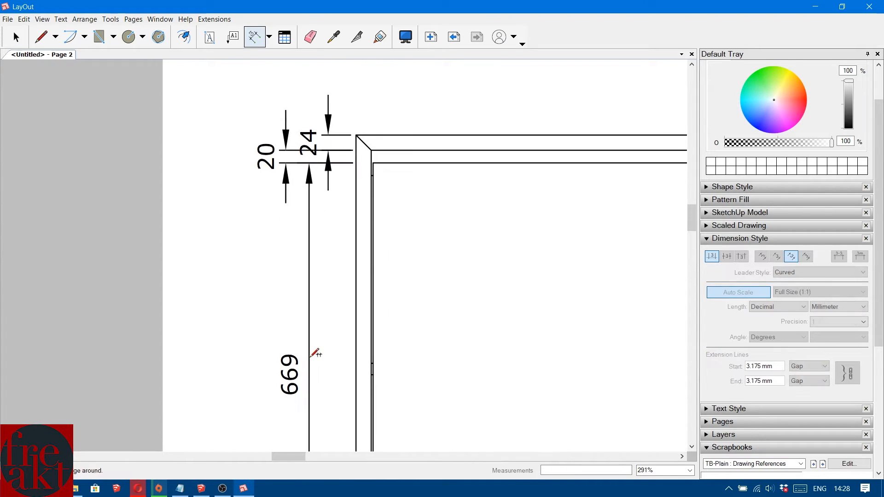
click(287, 163)
Dimension the gap between the left door's lower edge and the bottom panel, in line with the door height dimension, with text above the line.
scroll(347, 219, down, 4)
middle_drag(346, 219, 374, 127)
key(space)
scroll(384, 280, up, 3)
key(d)
scroll(382, 294, up, 5)
scroll(351, 335, up, 1)
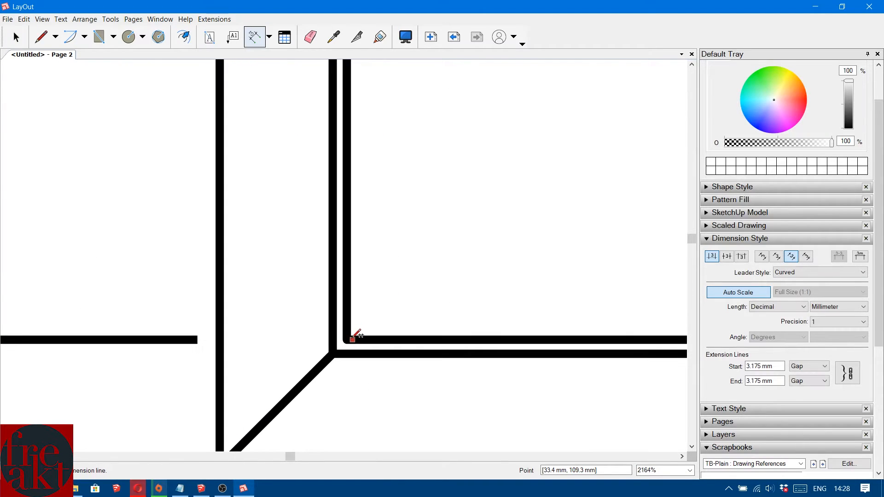
click(347, 340)
click(333, 354)
scroll(124, 272, down, 9)
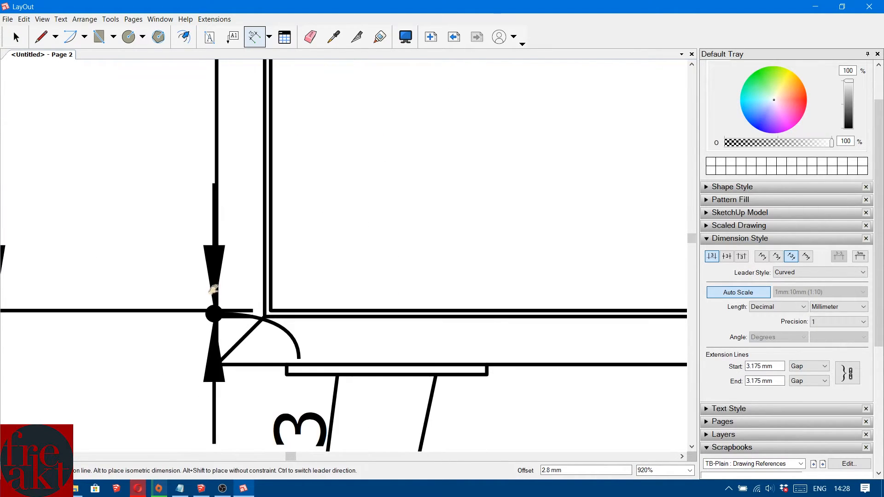
middle_drag(20, 259, 258, 195)
click(236, 152)
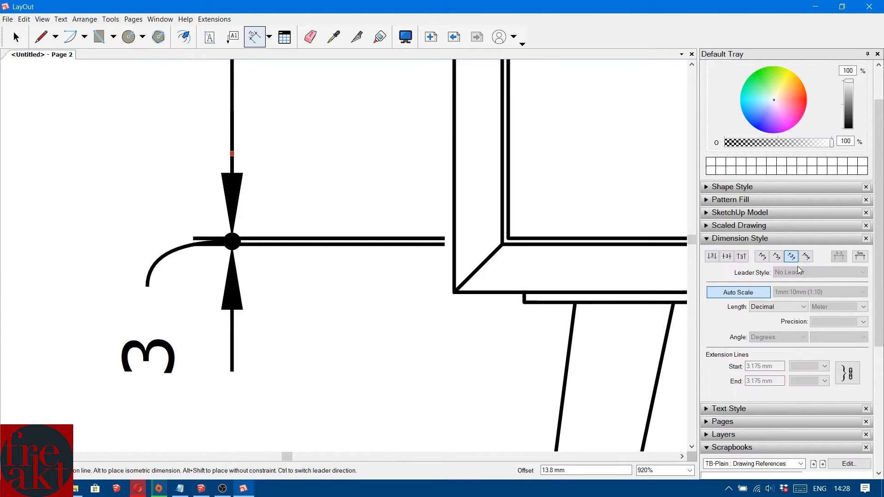
key(space)
click(713, 258)
Dimension the bottom panel's thickness at the lower-left corner, aligning it with the top panel's thickness dimension.
key(d)
scroll(281, 165, down, 20)
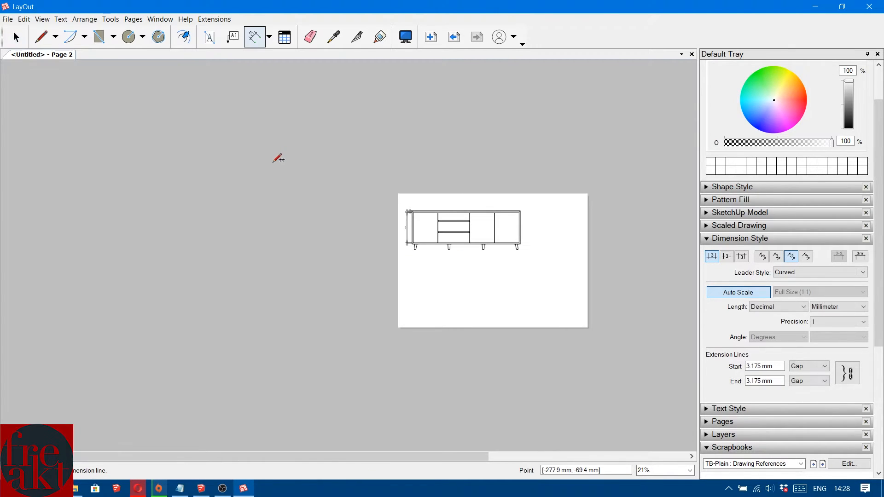
scroll(387, 230, up, 8)
scroll(298, 227, up, 20)
key(space)
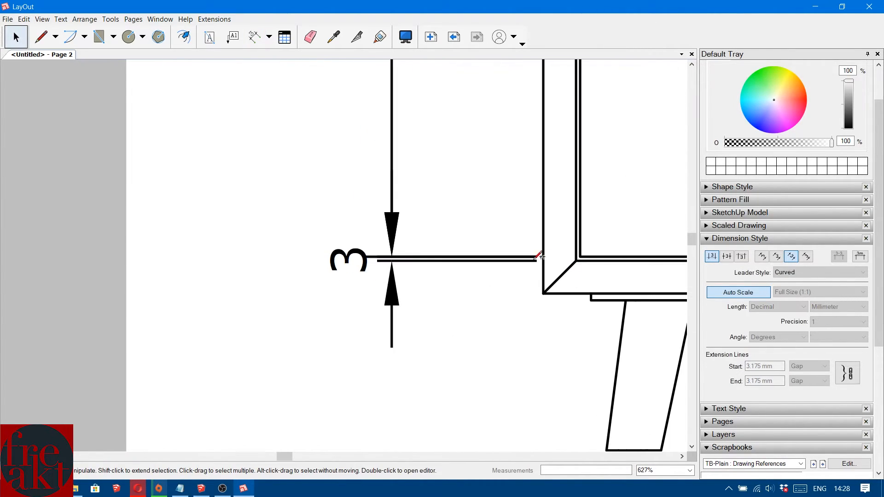
scroll(488, 260, up, 5)
key(d)
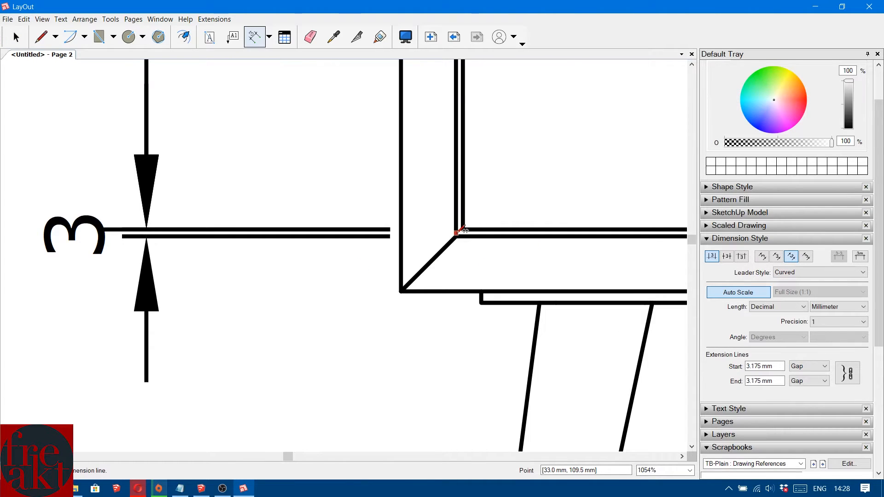
click(456, 237)
click(456, 292)
click(147, 206)
scroll(276, 124, down, 6)
scroll(257, 142, down, 5)
middle_drag(262, 142, 259, 379)
scroll(294, 129, up, 1)
middle_drag(295, 130, 280, 376)
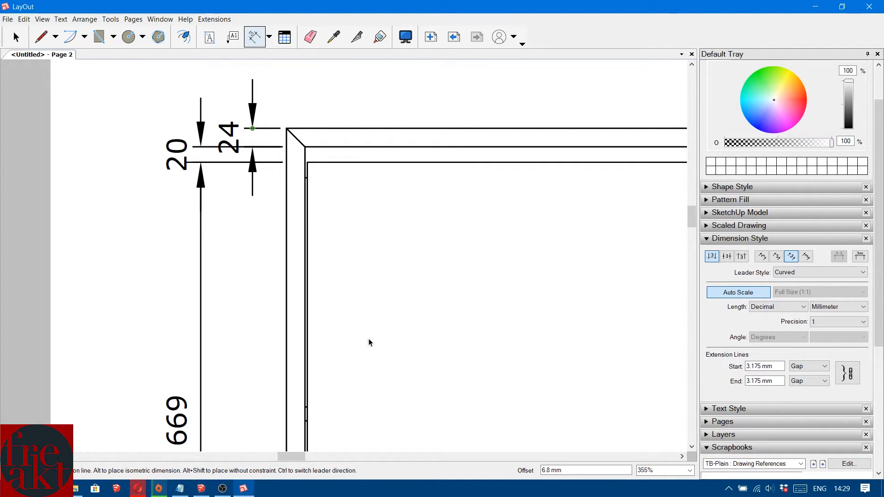
Set the bottom panel thickness dimension's text position to above the dimension line.
key(space)
scroll(349, 103, down, 8)
click(303, 373)
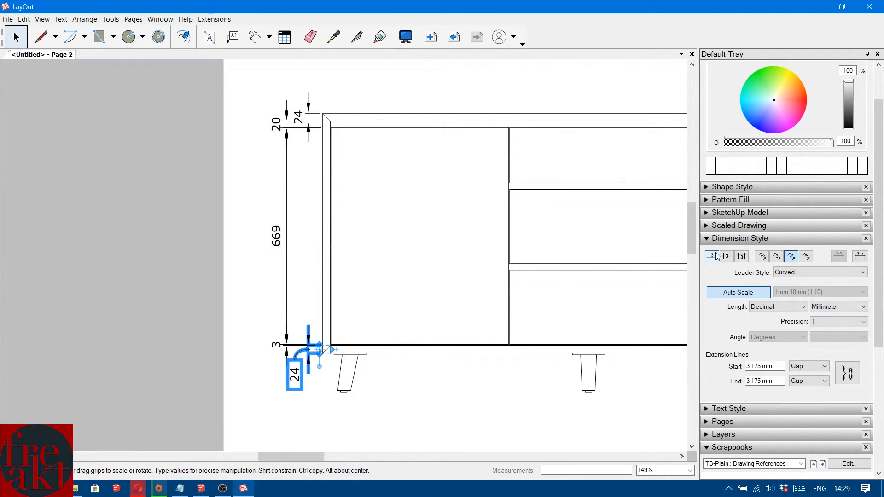
click(246, 319)
middle_drag(298, 327, 296, 257)
scroll(297, 257, up, 4)
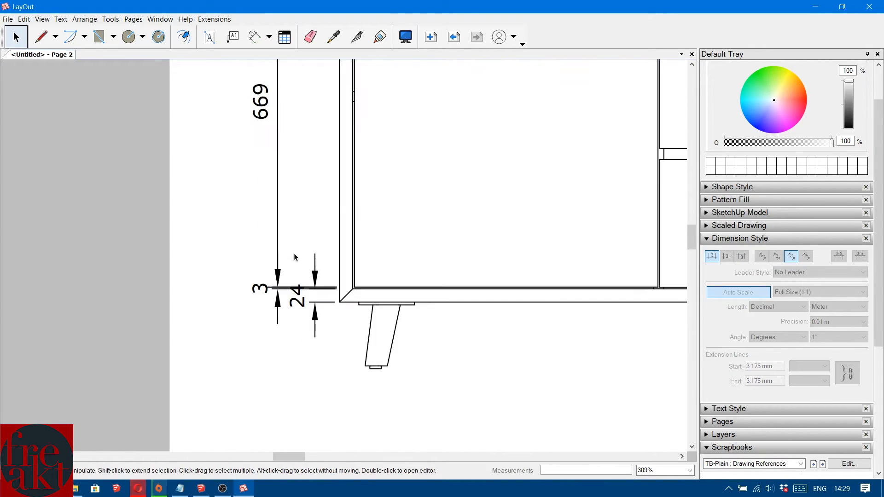
key(d)
scroll(396, 330, up, 3)
middle_drag(395, 330, 325, 184)
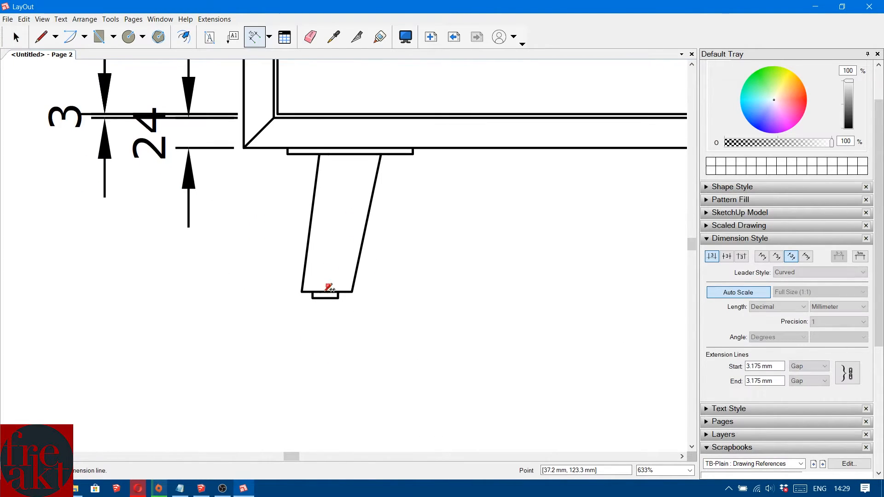
scroll(326, 291, up, 2)
scroll(326, 291, down, 1)
middle_drag(326, 292, 335, 345)
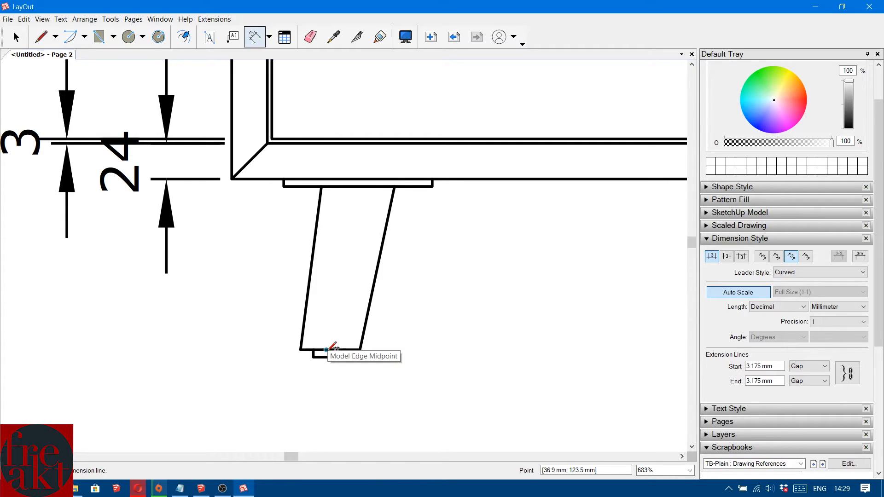
scroll(331, 345, down, 2)
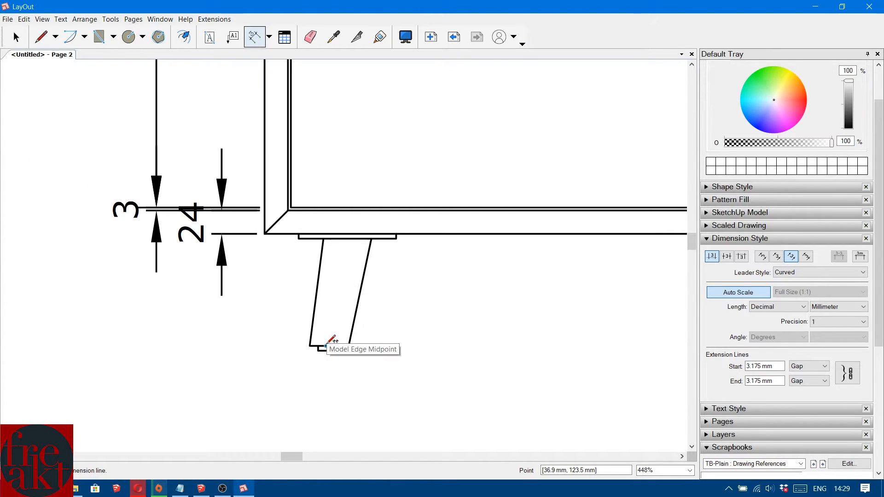
click(327, 346)
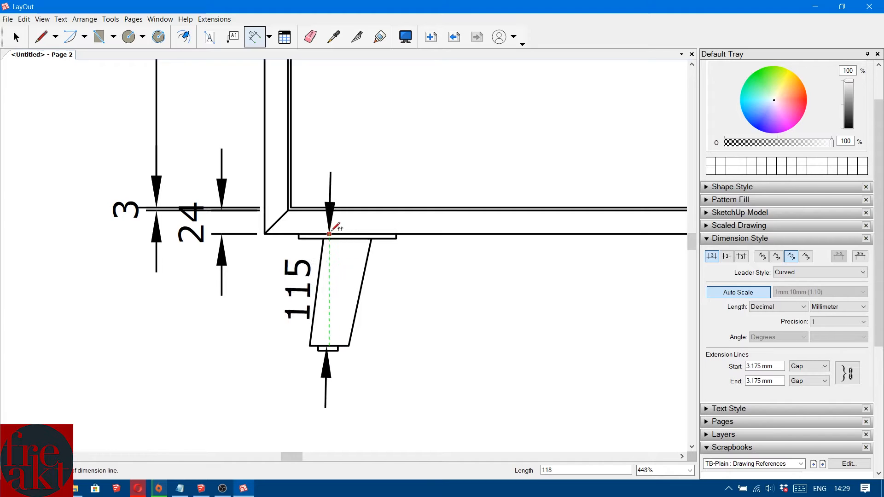
click(222, 260)
scroll(222, 260, up, 2)
key(space)
Delete the bottom panel's thickness dimension and undo the deletion.
click(180, 205)
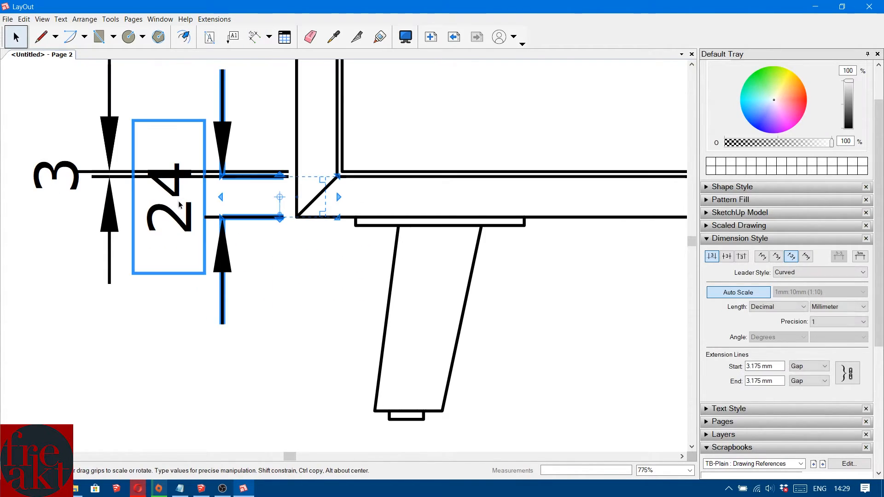
key(Delete)
scroll(345, 178, down, 1)
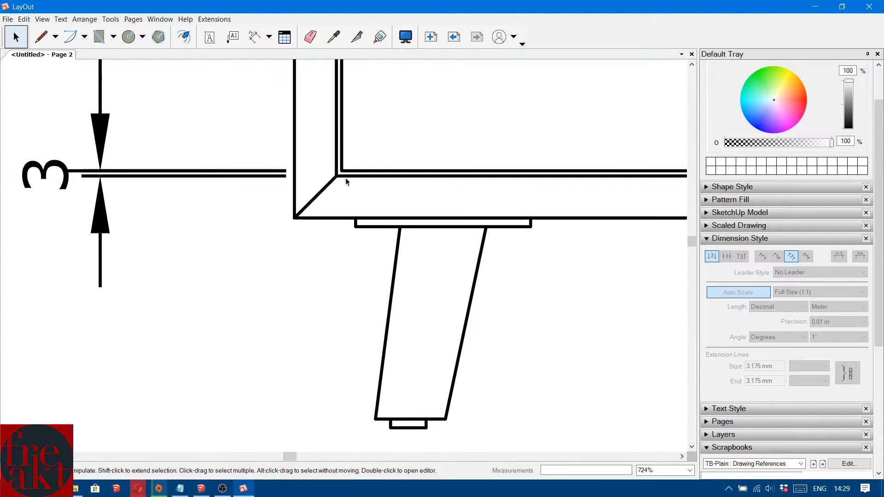
key(ctrl+z)
Dimension the left leg's height from the cabinet's underside to the leg's lower edge, excluding the foot pad, beside the cabinet.
scroll(369, 270, down, 3)
key(d)
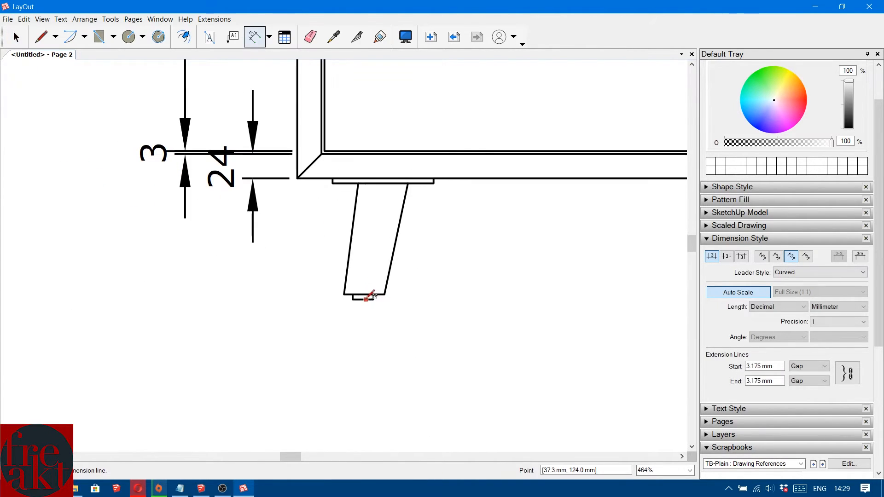
click(367, 176)
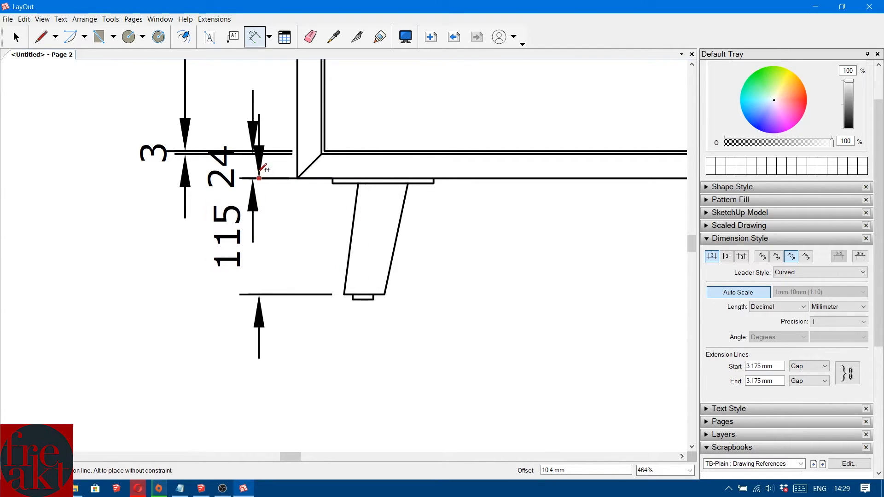
click(329, 259)
Dimension the foot pad's height under the left leg, aligning it with the leg height dimension.
scroll(368, 294, up, 5)
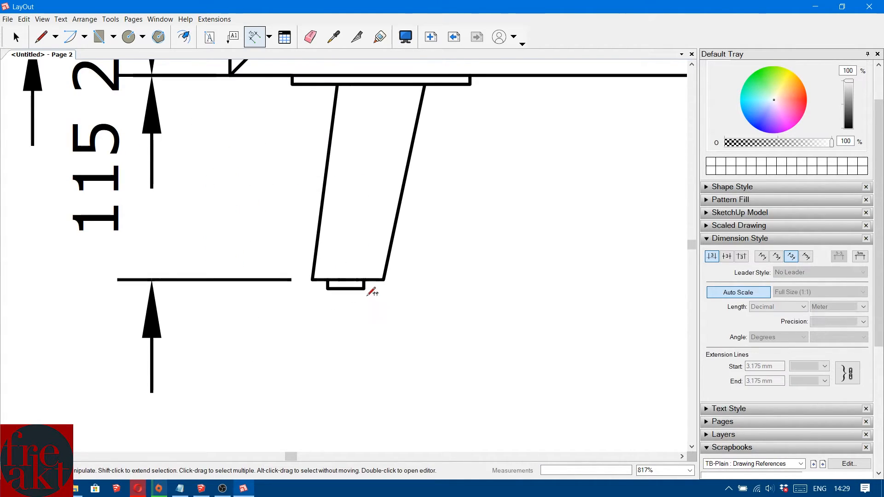
click(335, 275)
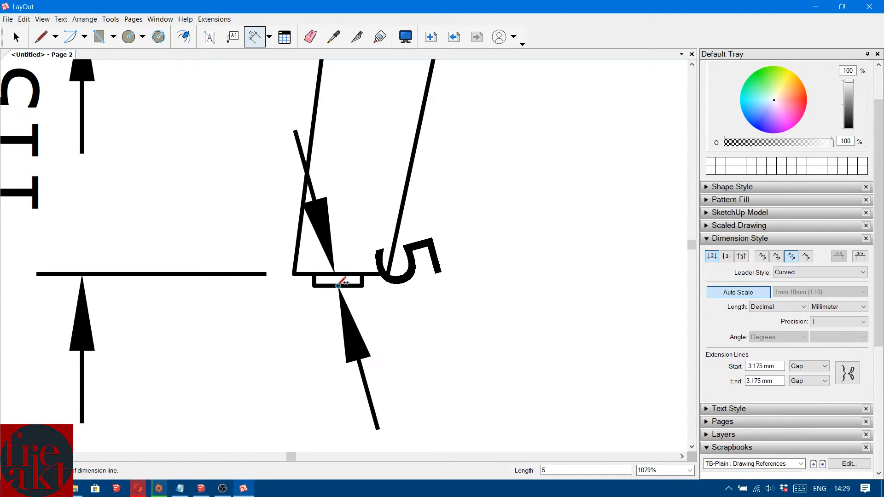
click(336, 286)
scroll(221, 275, down, 4)
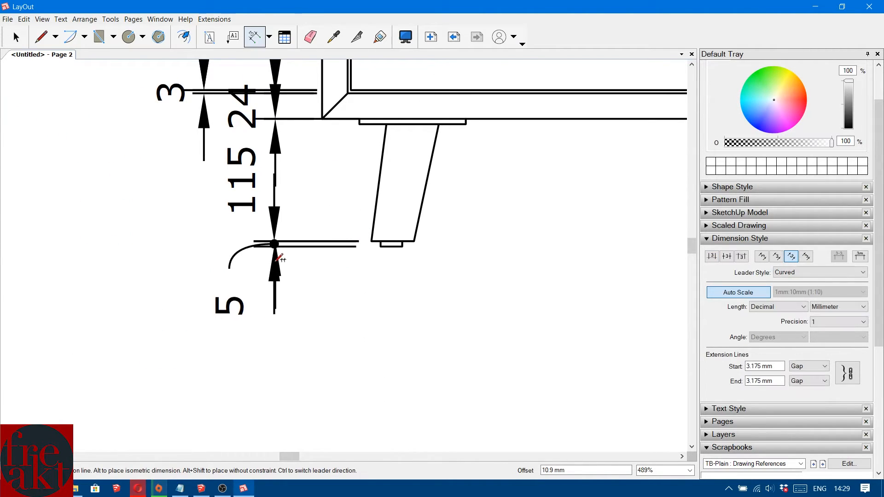
click(281, 223)
scroll(281, 223, down, 2)
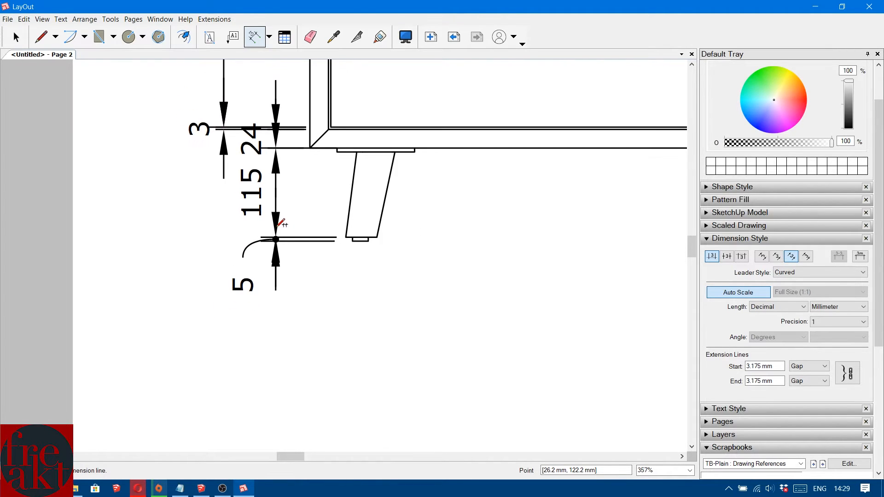
Set the left foot pad height dimension's text position to above the dimension line.
key(space)
click(278, 265)
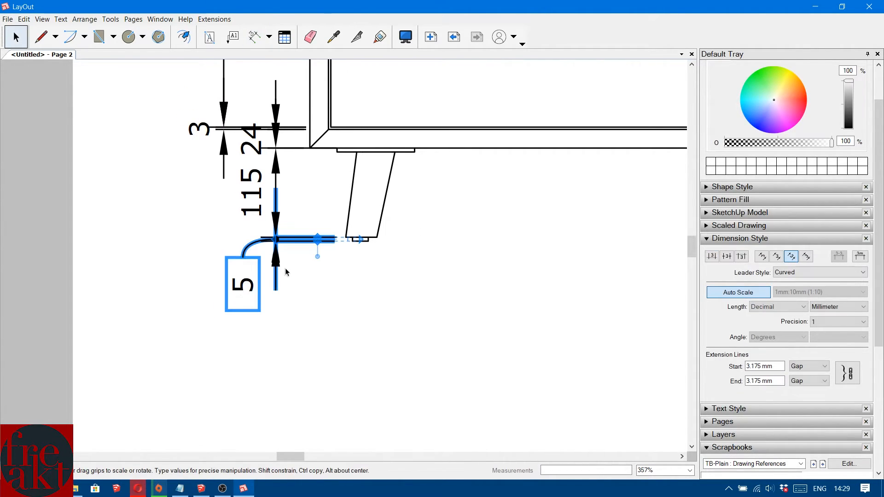
scroll(285, 270, up, 3)
scroll(258, 287, down, 3)
scroll(257, 288, up, 3)
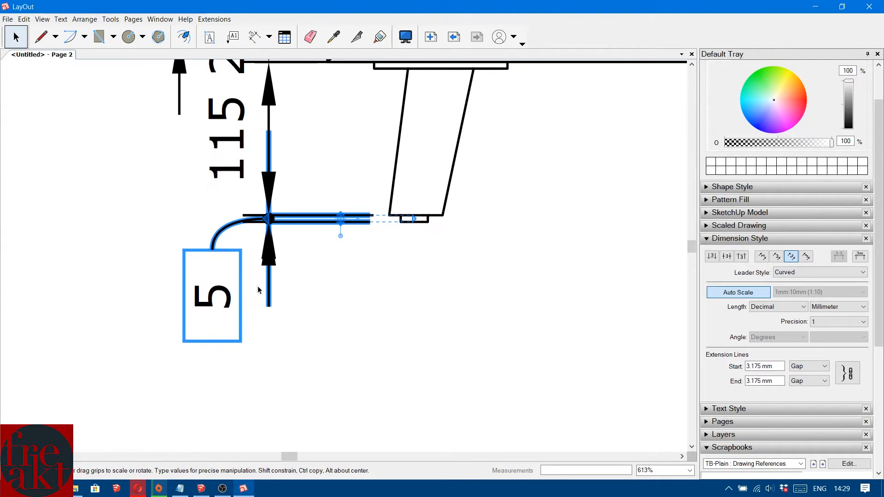
click(252, 290)
click(194, 301)
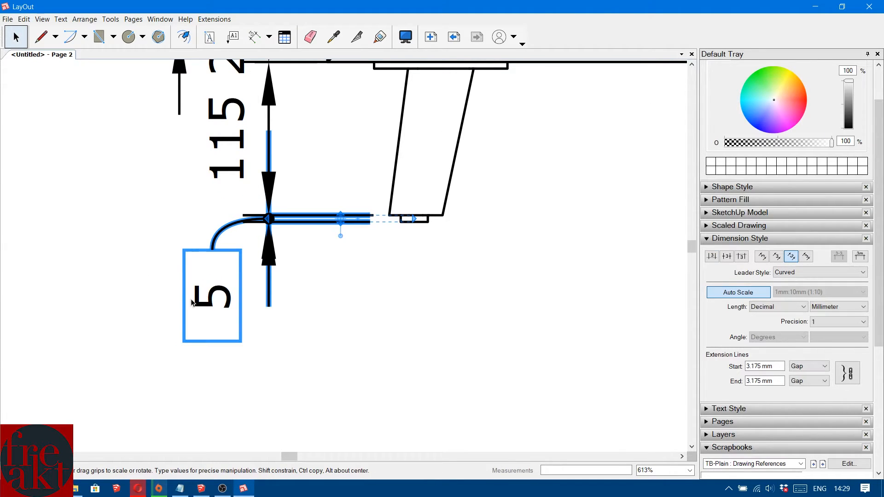
click(114, 270)
click(341, 274)
Dimension the sideboard's overall height from the foot pad's underside to the cabinet's upper edge, outside the existing vertical dimensions.
scroll(341, 274, down, 6)
middle_drag(314, 247, 318, 312)
scroll(318, 313, down, 2)
middle_drag(341, 270, 272, 344)
scroll(268, 212, up, 3)
scroll(220, 232, down, 4)
scroll(244, 363, up, 4)
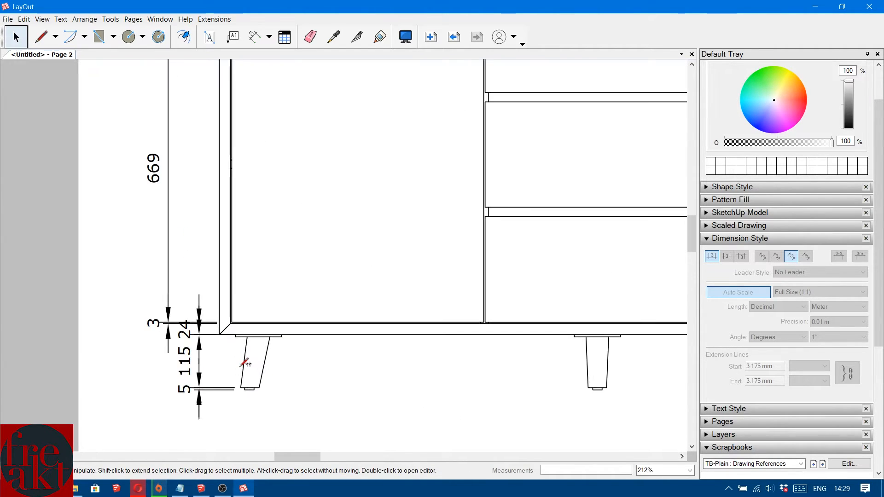
key(d)
scroll(244, 363, up, 5)
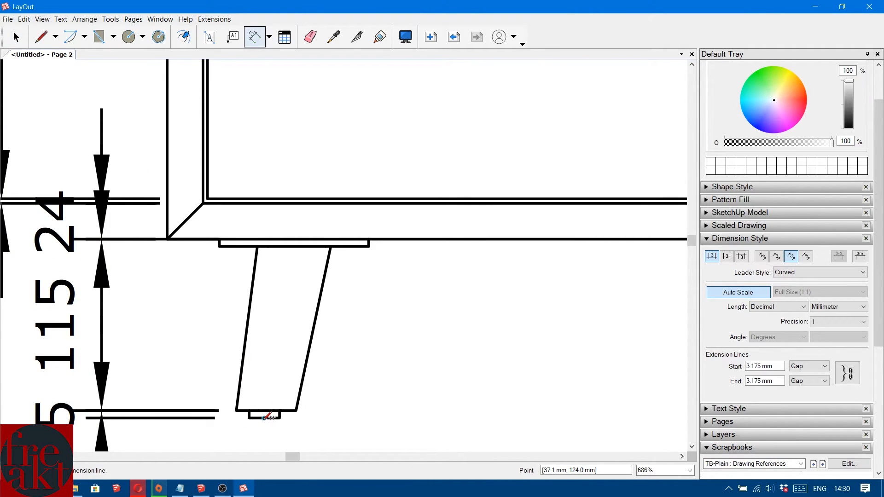
click(265, 418)
scroll(300, 209, down, 2)
middle_drag(299, 209, 311, 391)
middle_drag(319, 189, 328, 408)
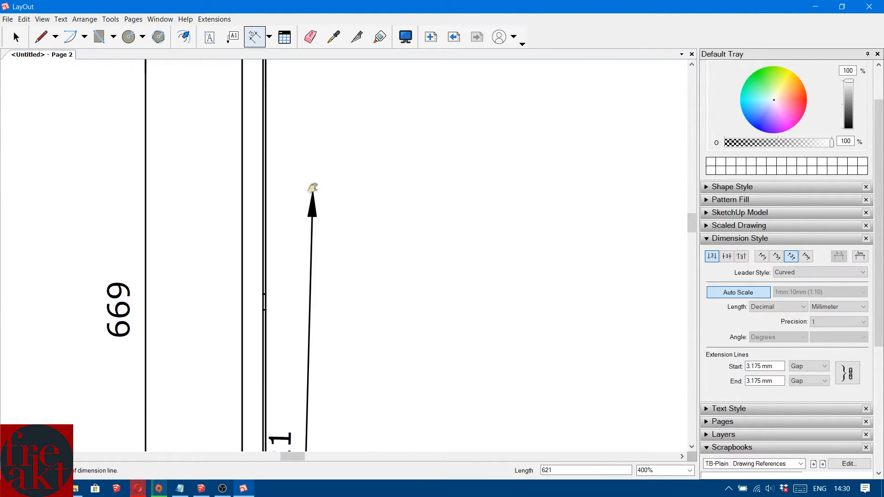
scroll(306, 249, down, 3)
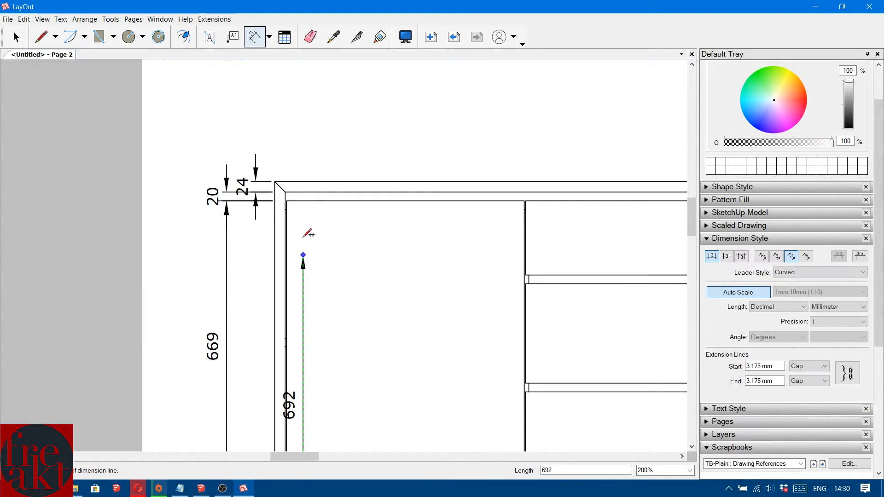
click(304, 180)
scroll(277, 187, down, 3)
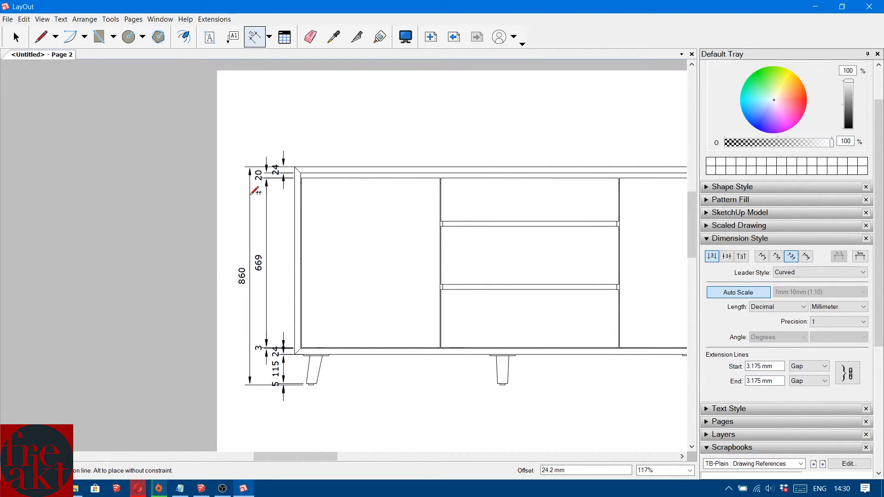
key(space)
Dimension the left side panel's thickness above the cabinet and place its text above the dimension line.
scroll(357, 160, down, 3)
scroll(223, 208, up, 3)
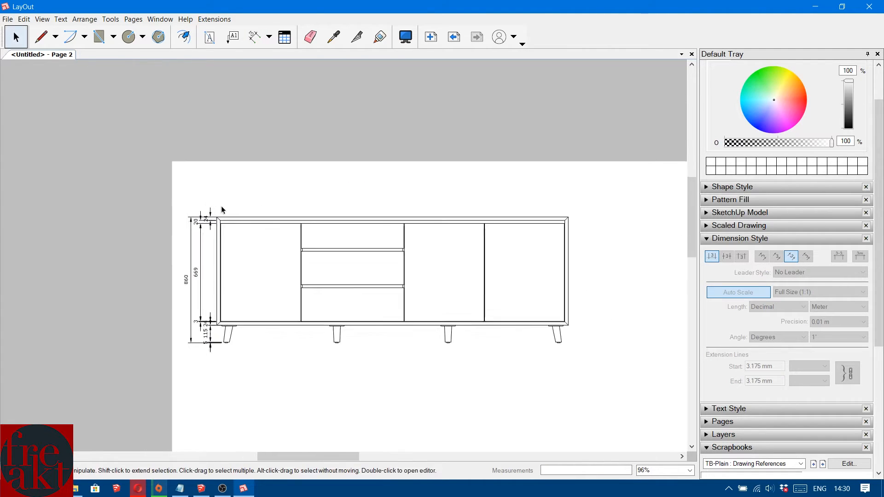
key(d)
scroll(234, 240, up, 5)
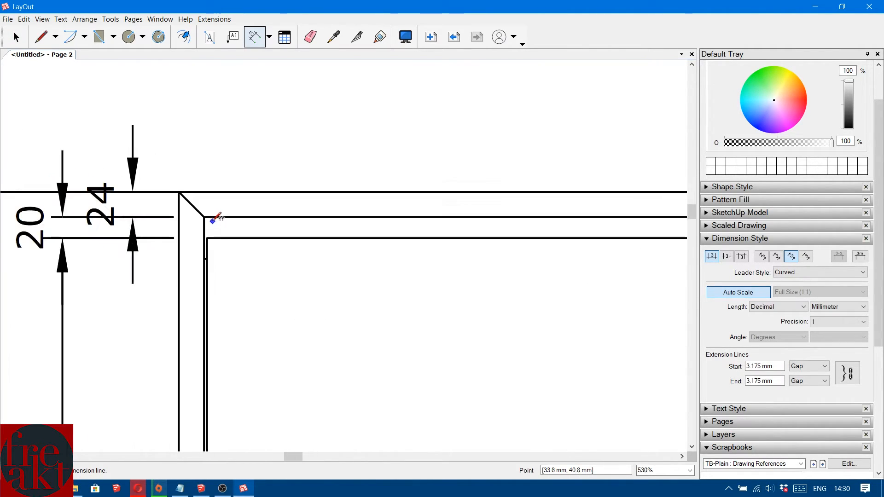
click(204, 216)
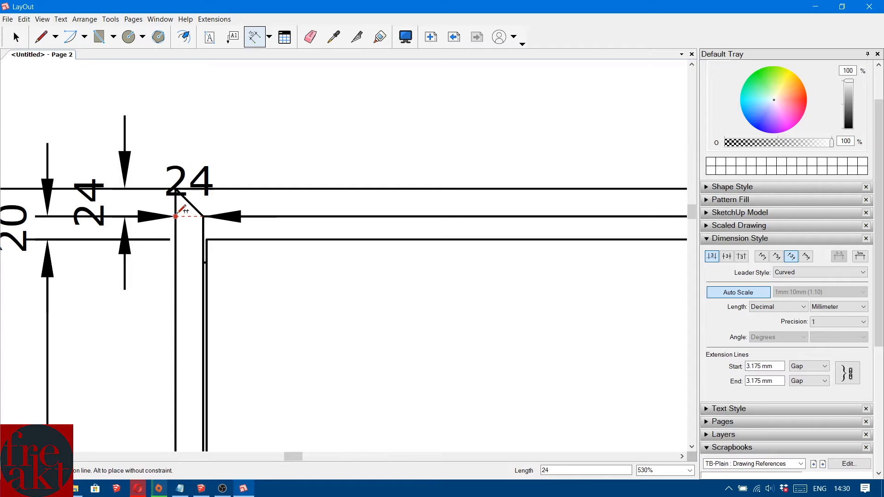
click(176, 216)
click(189, 152)
key(space)
click(712, 256)
key(d)
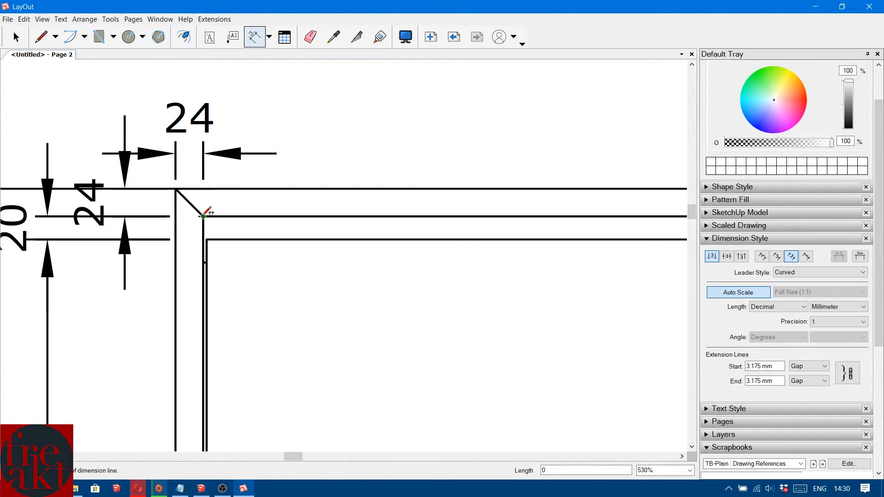
click(203, 217)
scroll(422, 243, down, 6)
middle_drag(448, 247, 298, 256)
key(space)
scroll(475, 251, up, 5)
middle_drag(151, 250, 320, 226)
scroll(156, 232, up, 2)
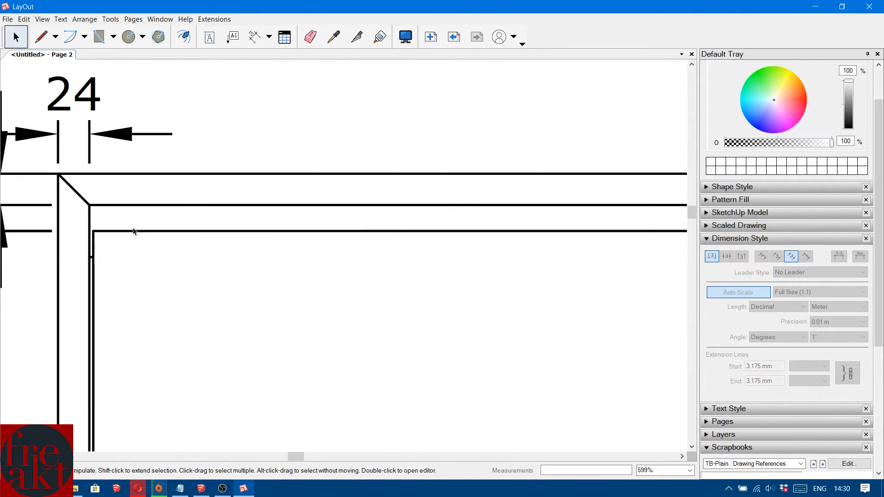
key(d)
scroll(194, 230, up, 2)
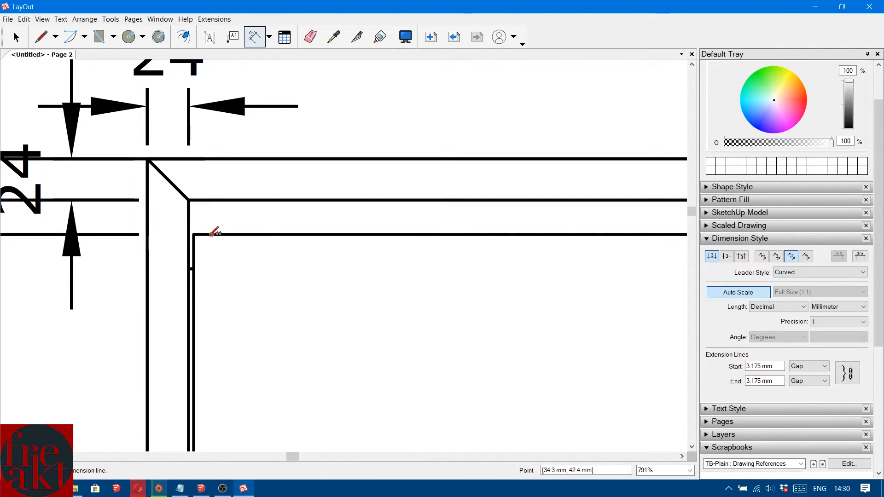
key(space)
scroll(201, 122, down, 2)
middle_drag(201, 129, 234, 205)
Try to dimension the gap between the left side panel and door, and delete the side panel's thickness dimension.
key(d)
scroll(239, 284, up, 2)
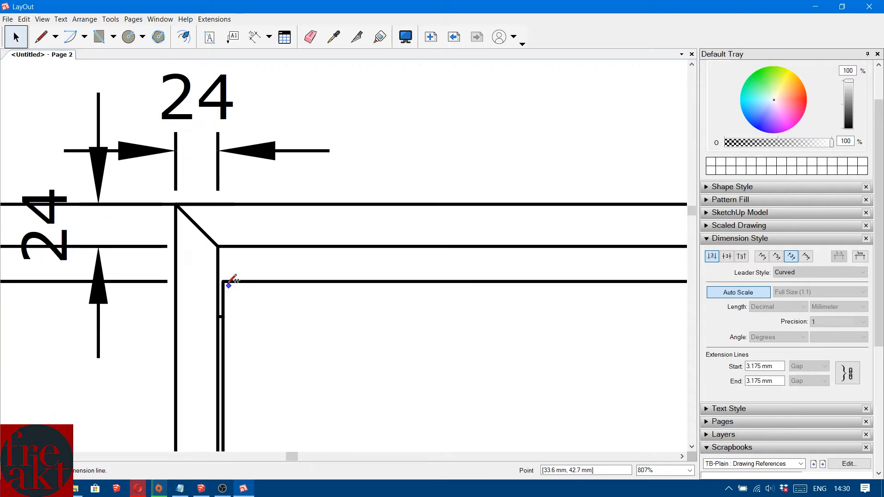
click(223, 282)
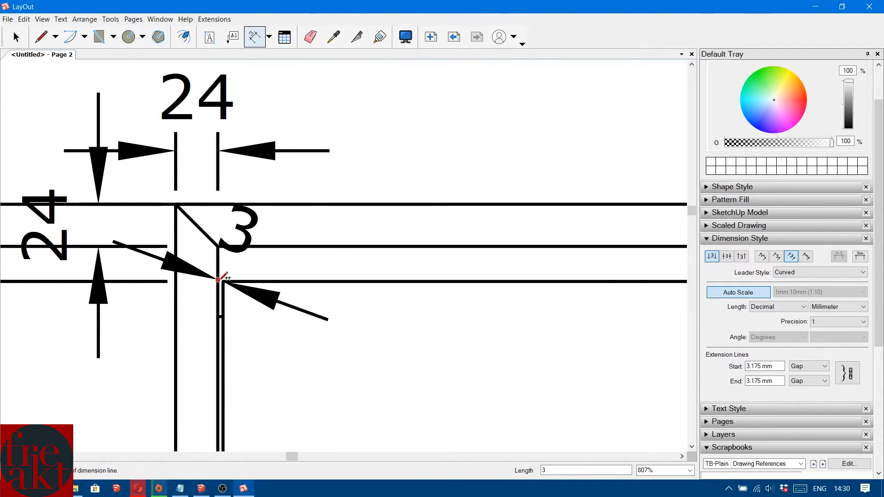
click(218, 282)
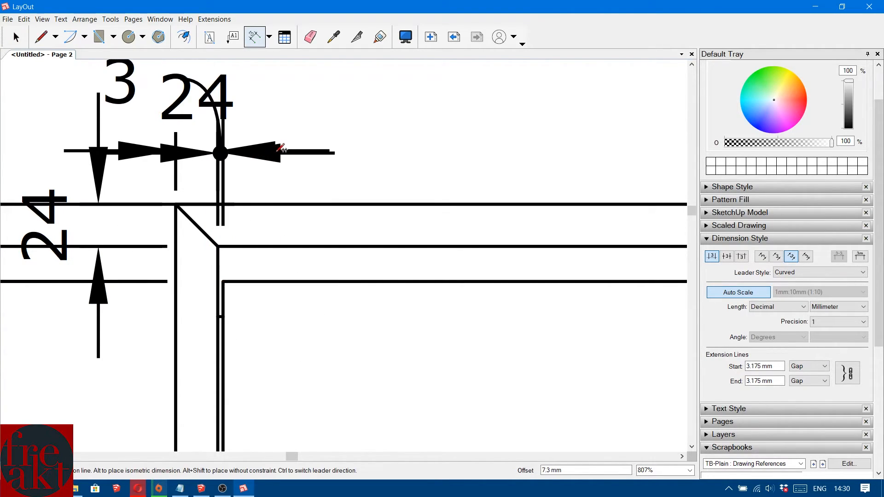
key(space)
scroll(217, 110, down, 1)
click(217, 109)
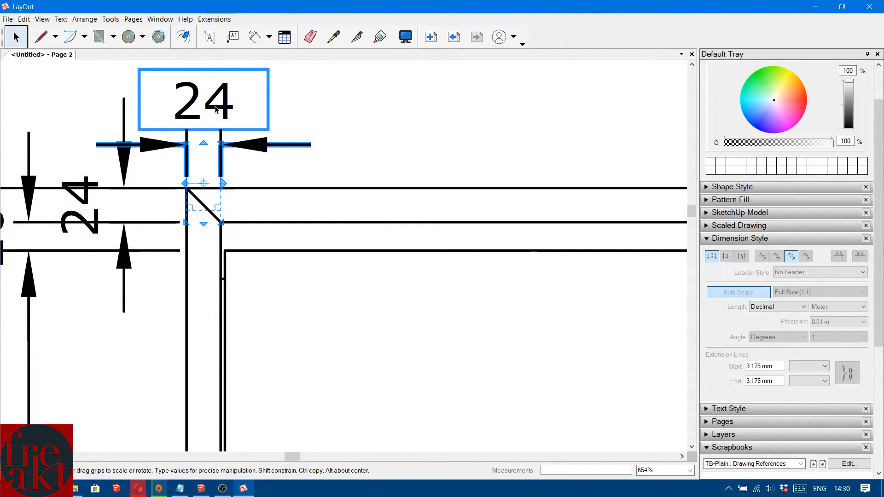
Dimension the gap between the left side panel and the door above the cabinet, with its text above the dimension line.
key(d)
scroll(223, 233, up, 4)
click(222, 266)
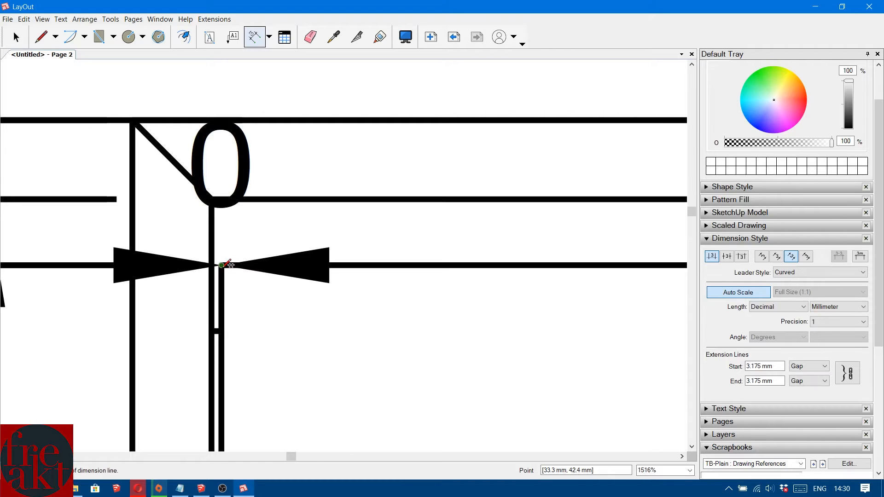
scroll(226, 251, down, 4)
scroll(227, 247, up, 1)
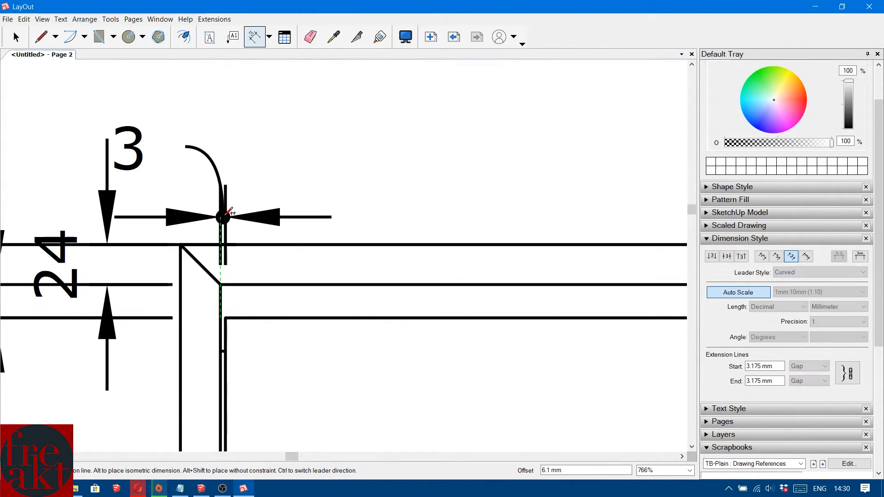
click(683, 267)
key(space)
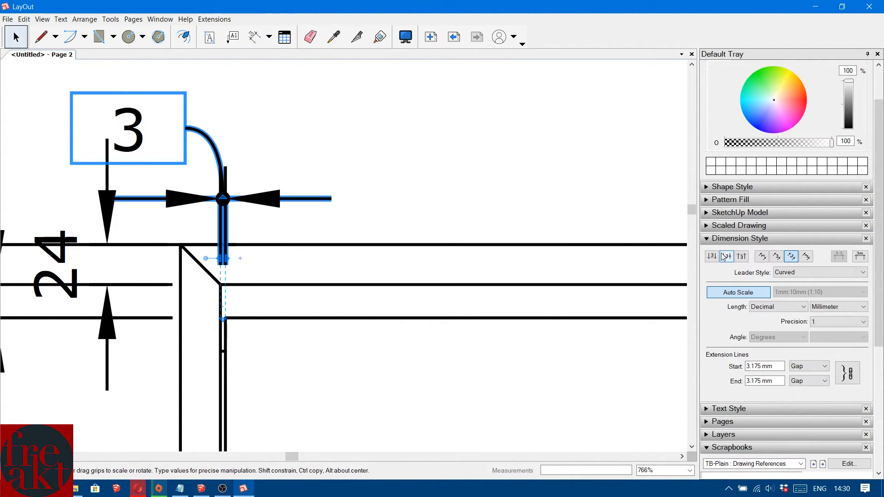
Dimension the left side panel's thickness from the inner mitre corner to its outer edge, aligned with the gap dimension.
key(d)
scroll(229, 318, up, 5)
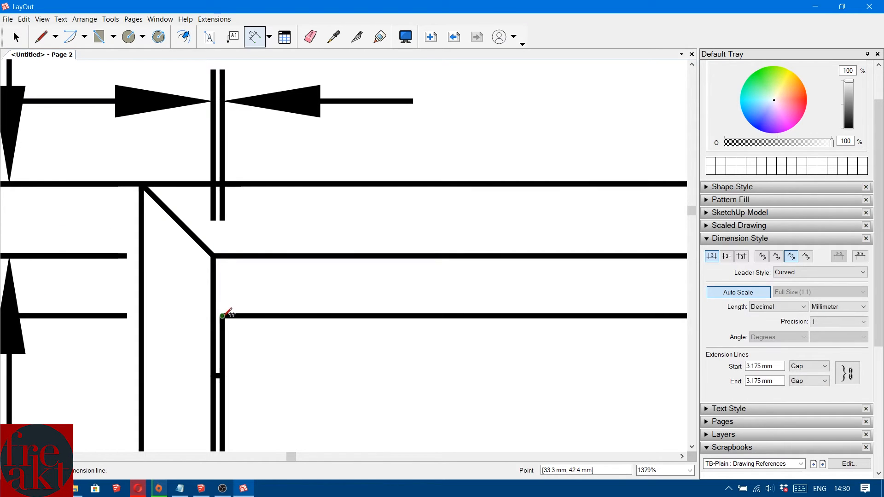
scroll(219, 313, up, 3)
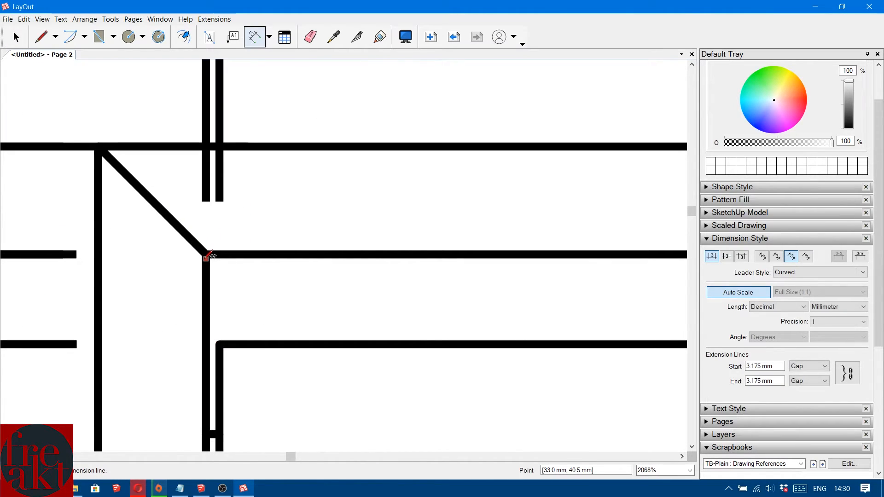
click(206, 254)
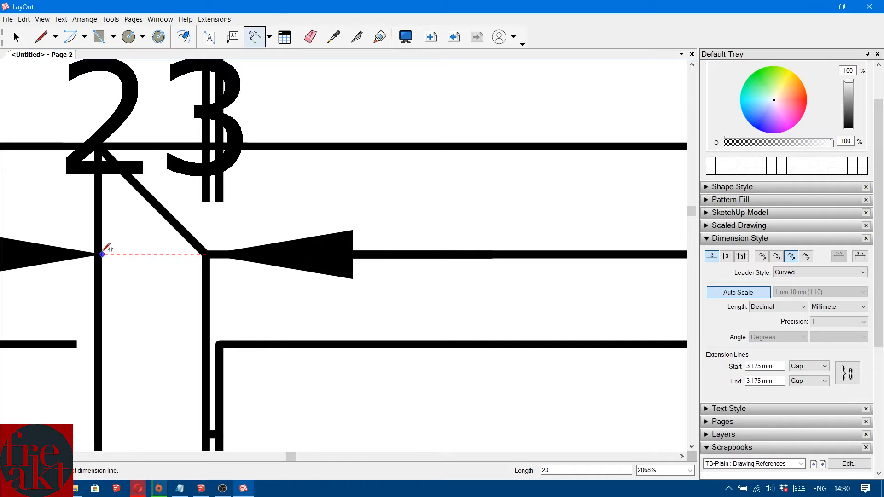
click(98, 254)
scroll(247, 279, down, 6)
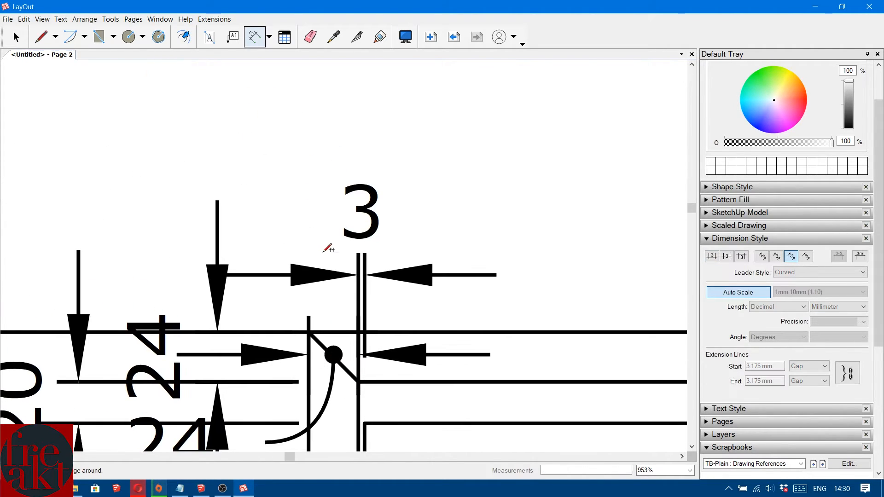
click(297, 269)
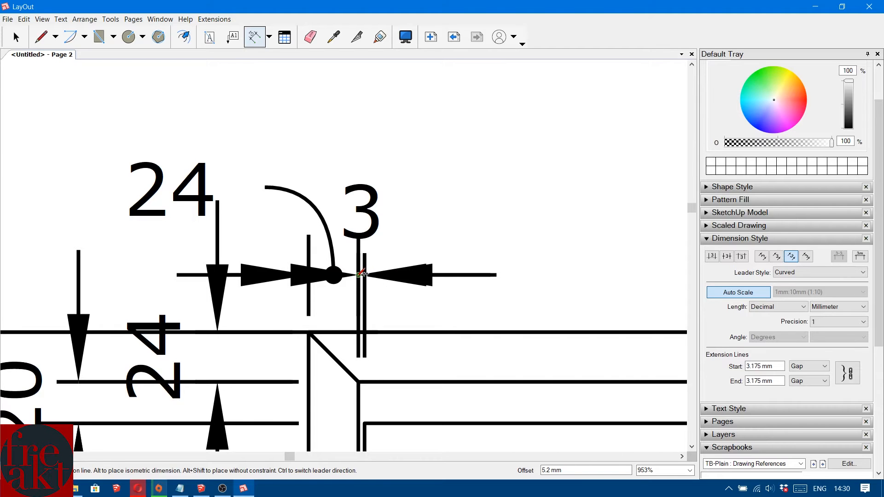
key(space)
Delete the left side panel's thickness dimension and the door gap dimension above the cabinet.
scroll(361, 274, down, 5)
scroll(324, 255, up, 4)
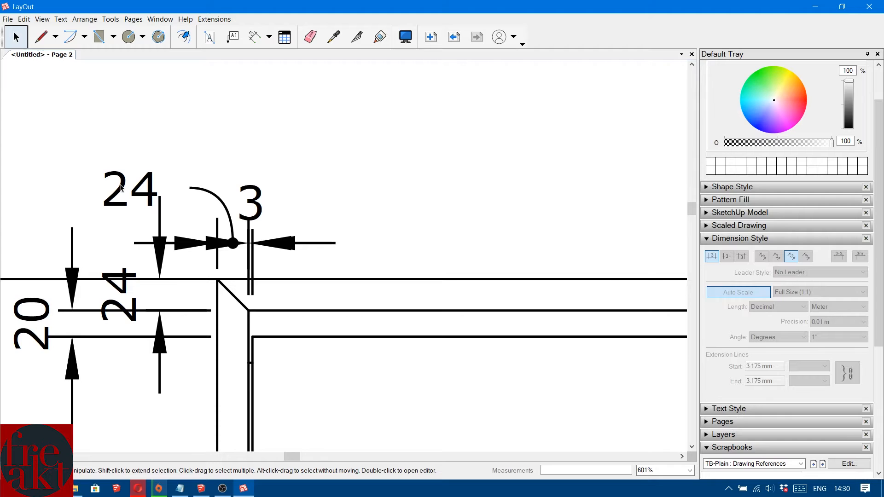
click(132, 199)
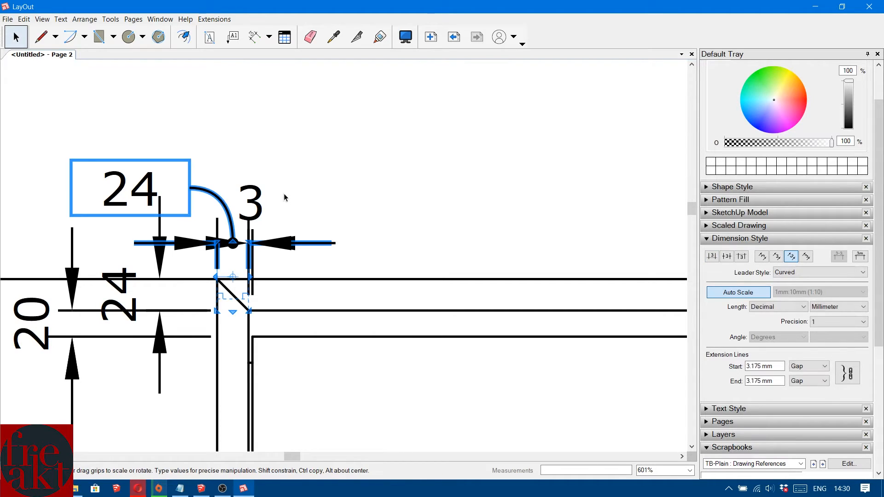
key(Delete)
click(252, 240)
key(Delete)
Dimension the left side panel's thickness again above the cabinet's corner, with the text above the dimension line.
scroll(261, 282, up, 6)
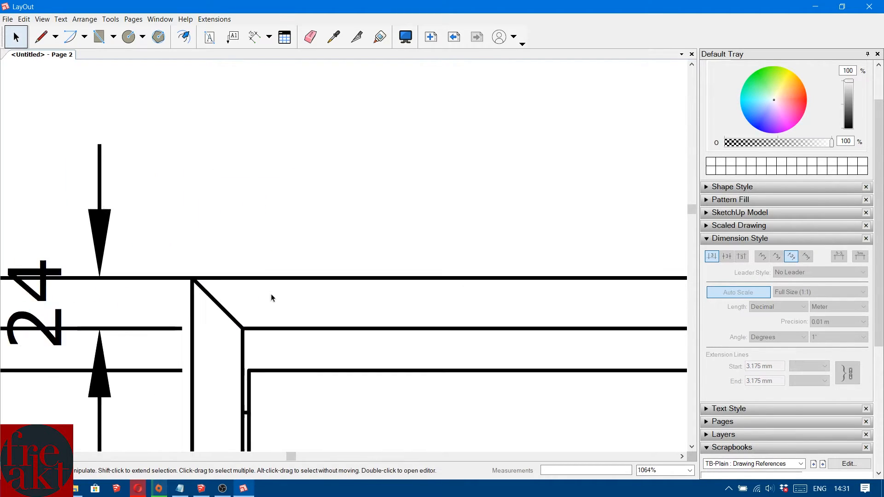
key(d)
click(240, 332)
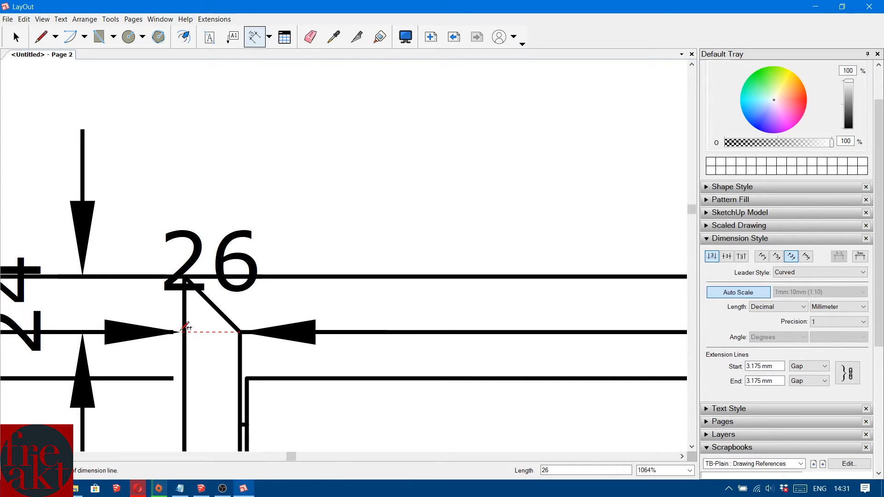
click(199, 189)
key(space)
click(713, 257)
Dimension the gap from the left side panel's inner edge to the door, aligned with the panel thickness dimension.
key(d)
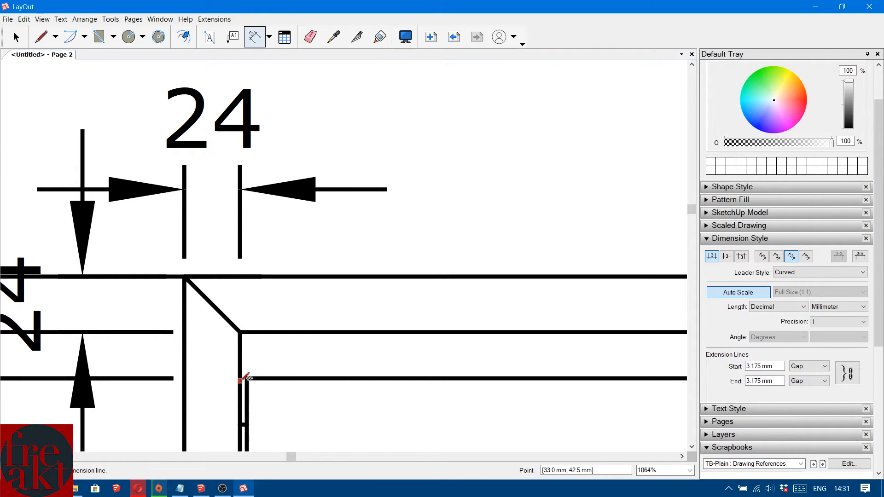
click(240, 380)
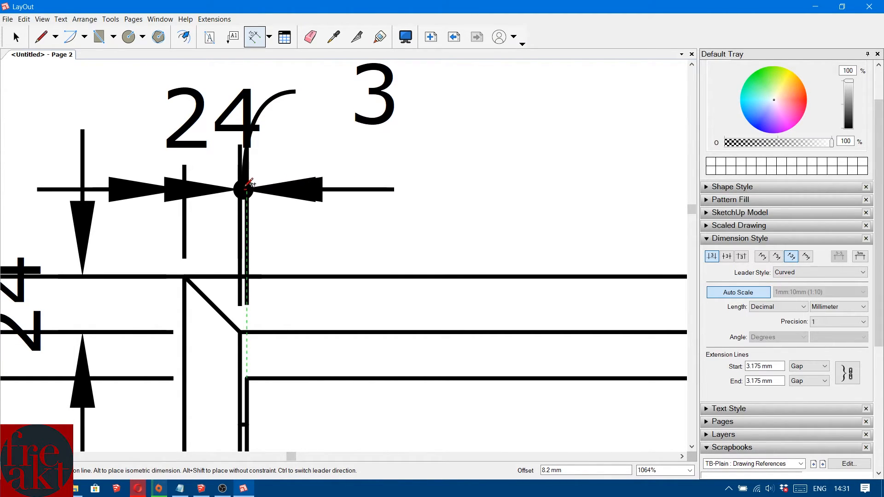
click(247, 184)
key(space)
scroll(277, 193, down, 8)
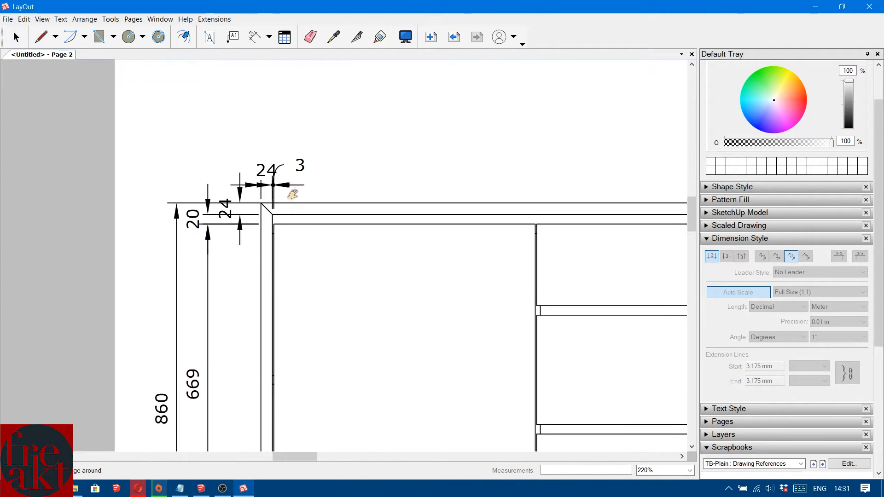
Dimension the width of the left door along its upper edge, aligned with the existing dimensions above the cabinet.
scroll(313, 203, down, 4)
scroll(316, 210, up, 4)
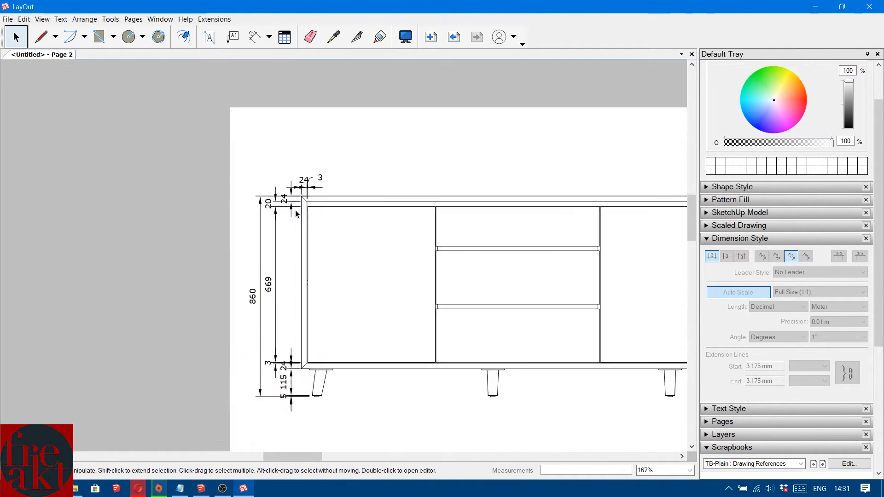
key(d)
scroll(291, 201, up, 3)
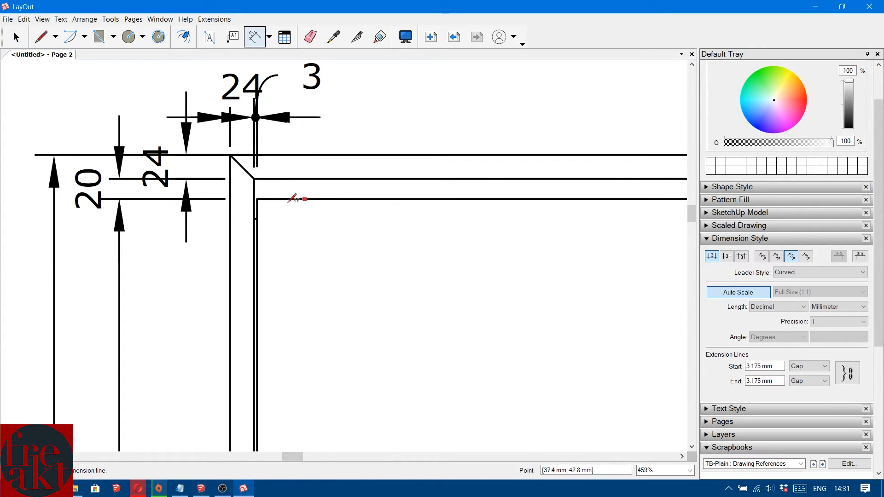
click(257, 199)
scroll(148, 206, down, 3)
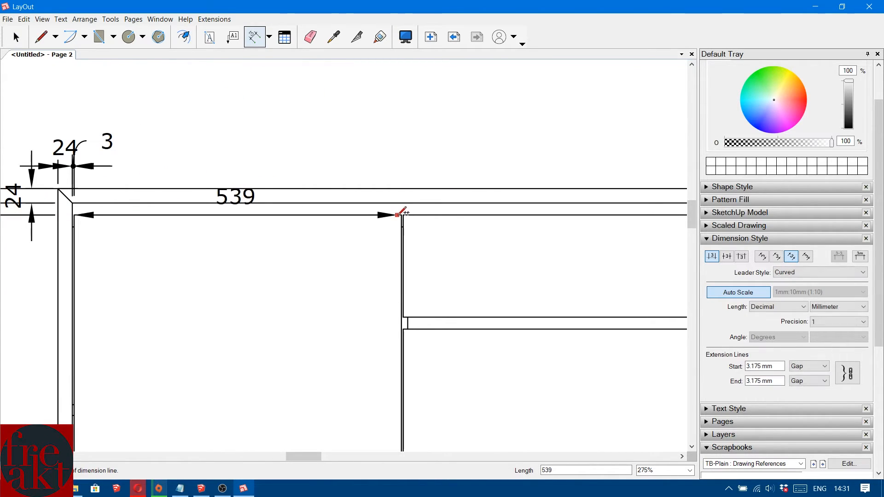
click(403, 213)
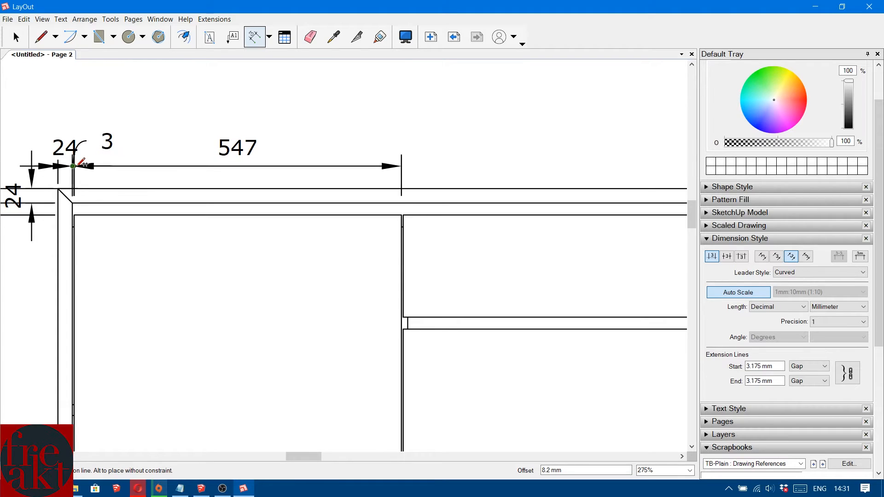
Dimension the gap between the left door and the drawers in the same row, with its text above the dimension line.
scroll(400, 185, up, 5)
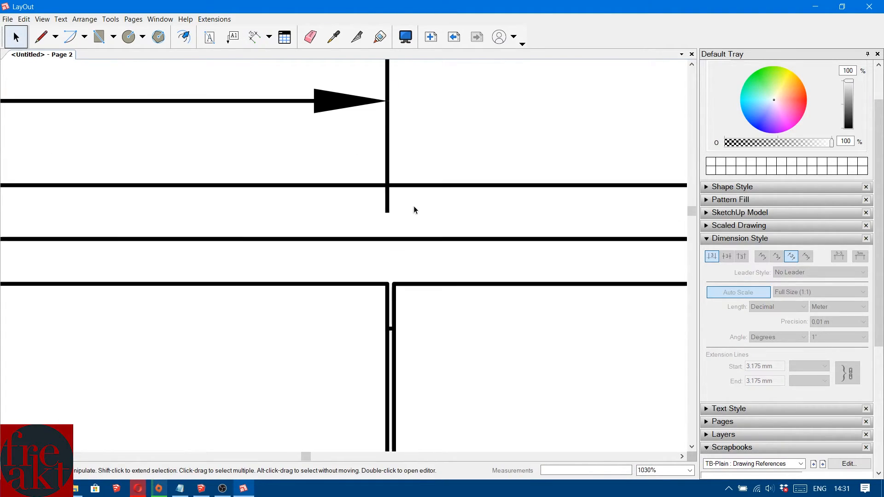
click(388, 283)
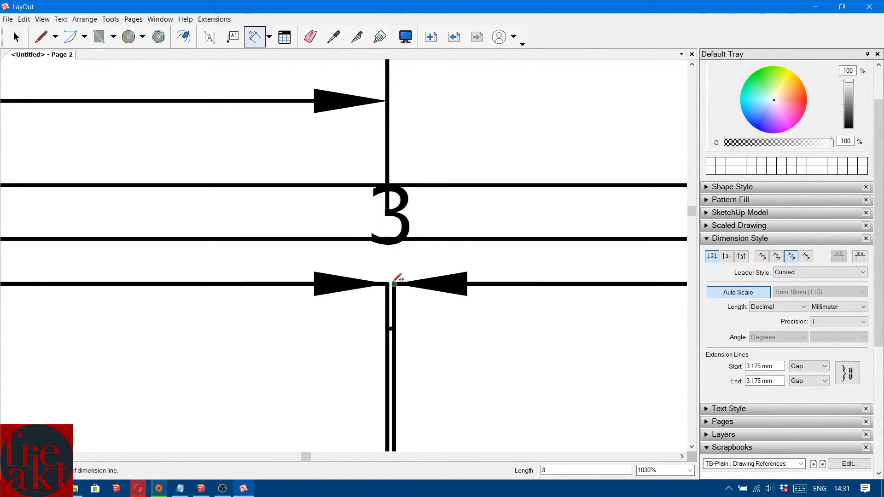
click(286, 99)
middle_drag(470, 162, 411, 252)
scroll(410, 252, down, 3)
key(space)
click(432, 187)
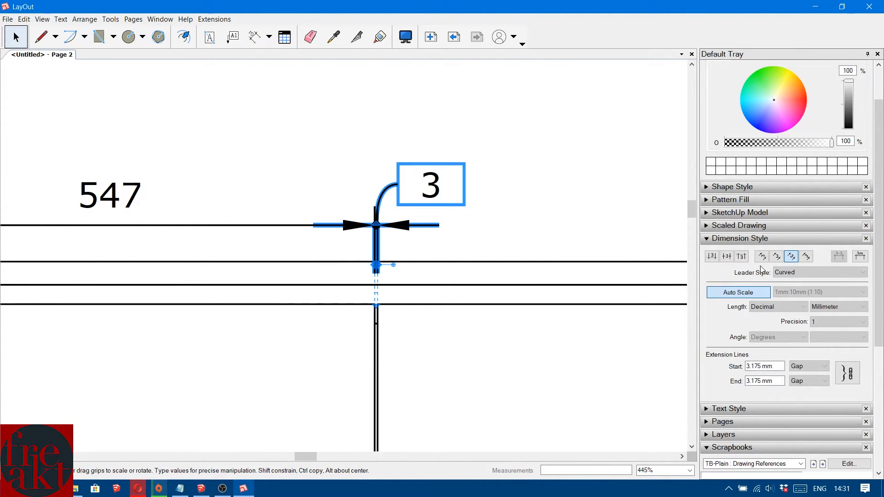
click(712, 257)
click(392, 258)
Dimension the width of the top drawer, aligned with the row of dimensions above the cabinet.
scroll(329, 191, down, 3)
scroll(347, 215, up, 2)
key(d)
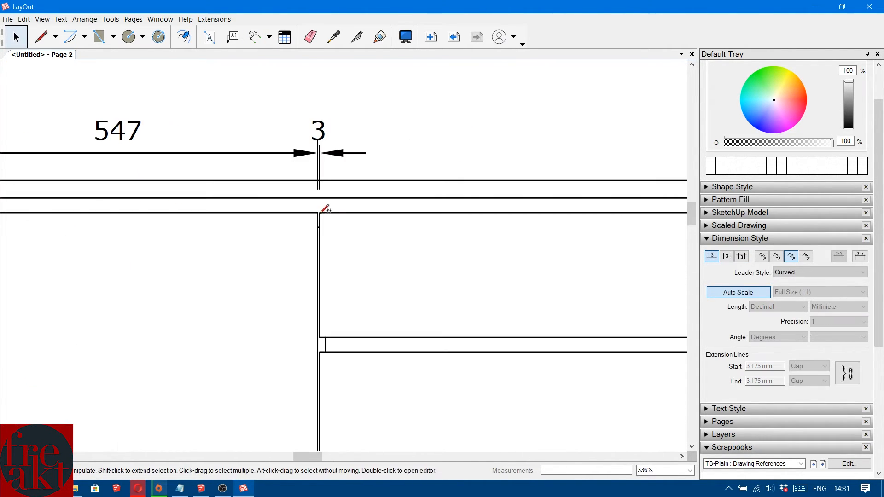
scroll(322, 212, up, 3)
click(318, 213)
scroll(319, 213, down, 3)
scroll(400, 195, down, 2)
middle_drag(415, 198, 278, 214)
scroll(571, 221, up, 5)
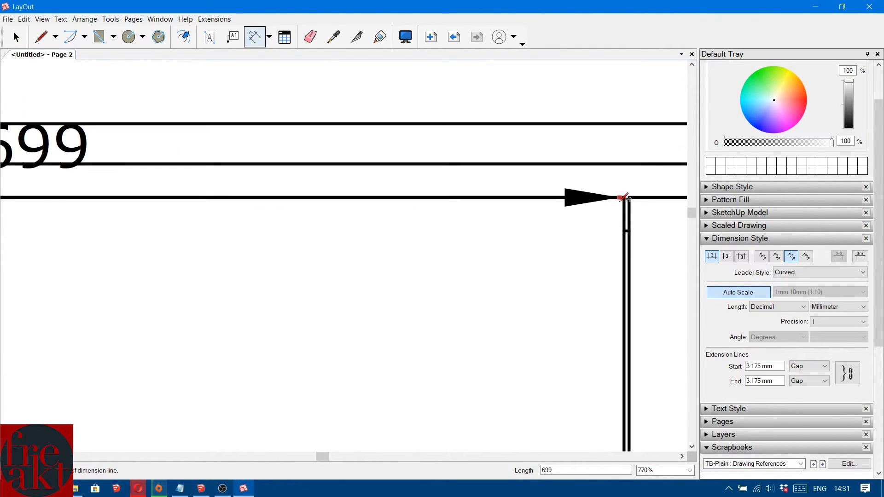
scroll(519, 217, down, 3)
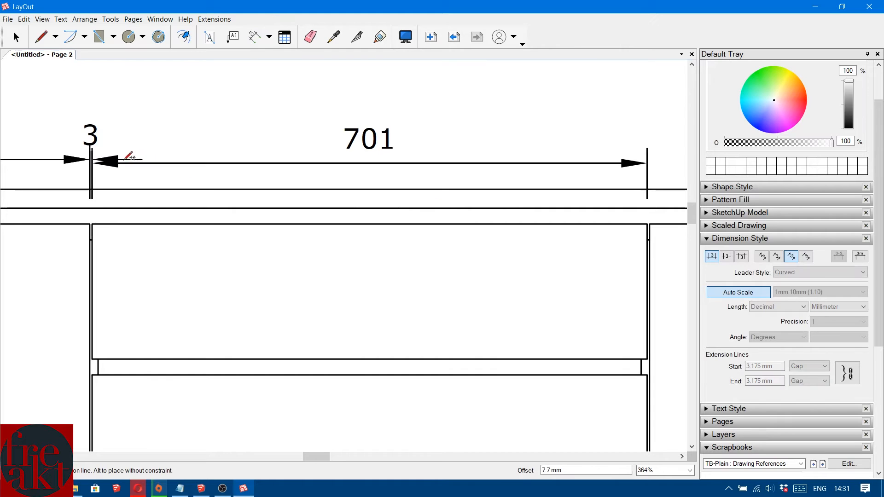
click(94, 160)
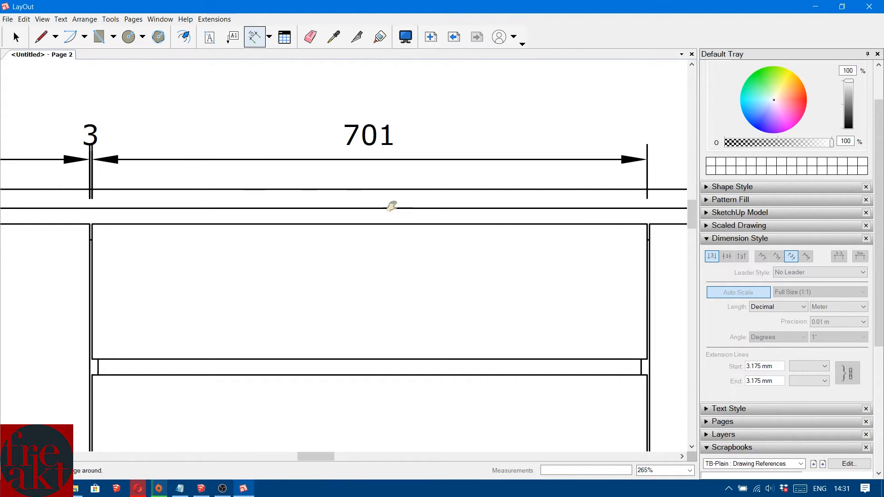
Dimension the gap between the drawers and the door to their right, with the text above the aligned dimension line.
scroll(488, 233, down, 2)
scroll(443, 223, up, 8)
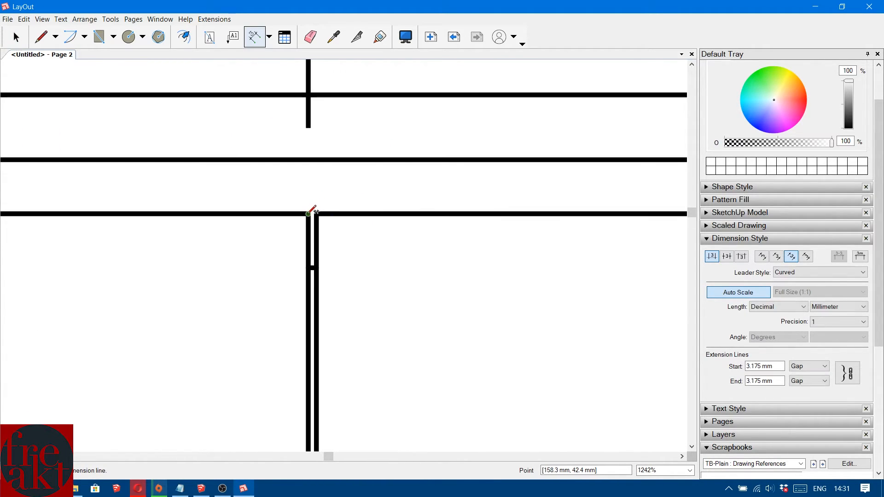
click(308, 213)
click(317, 213)
scroll(328, 184, down, 2)
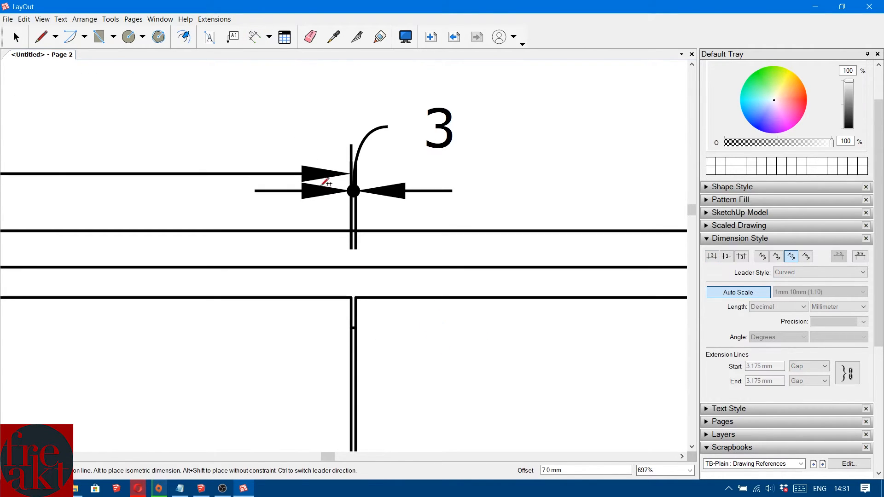
click(305, 174)
key(space)
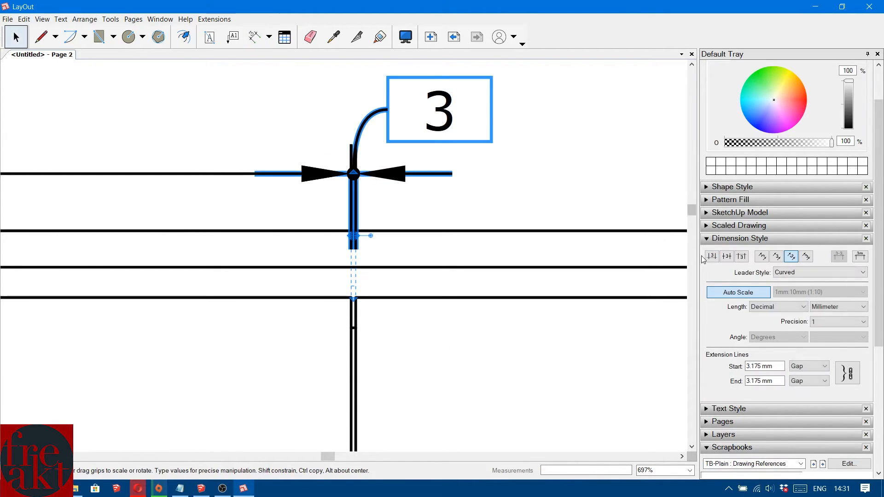
Dimension the width of the door immediately right of the drawers, aligned with the row above the cabinet.
key(d)
click(358, 296)
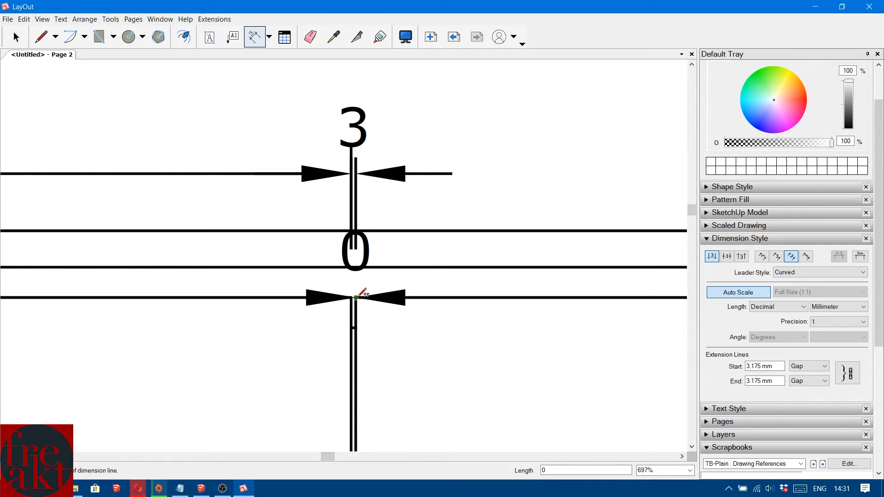
scroll(363, 299, down, 3)
scroll(363, 299, down, 2)
scroll(530, 281, up, 4)
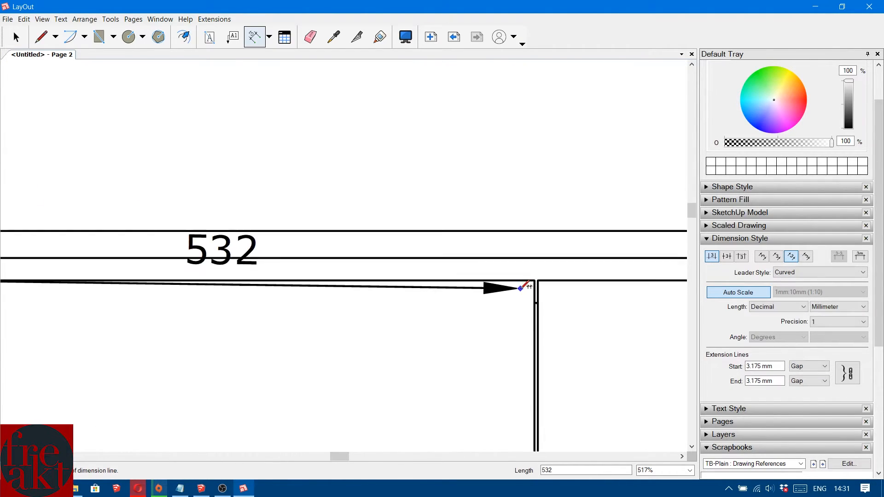
click(542, 277)
scroll(302, 219, down, 2)
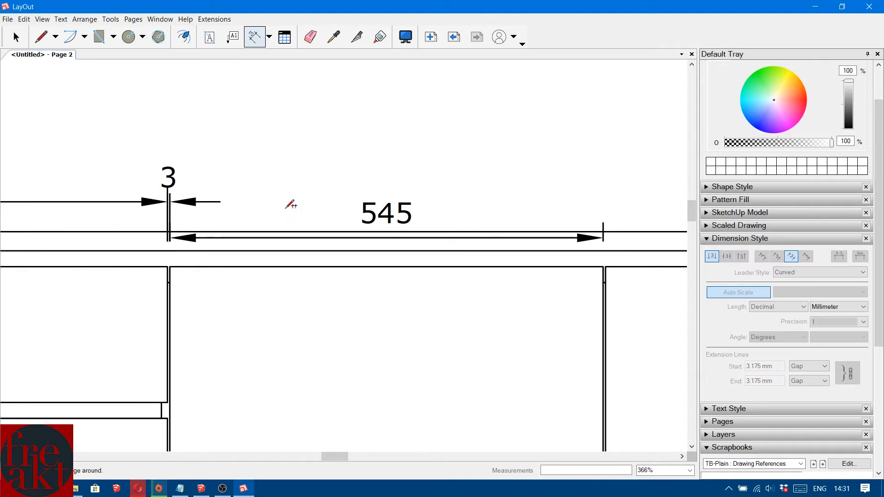
click(140, 199)
Dimension the gap between the two right-hand doors in the same row, with its text above the dimension line.
scroll(340, 204, down, 2)
scroll(328, 223, up, 4)
scroll(351, 230, up, 5)
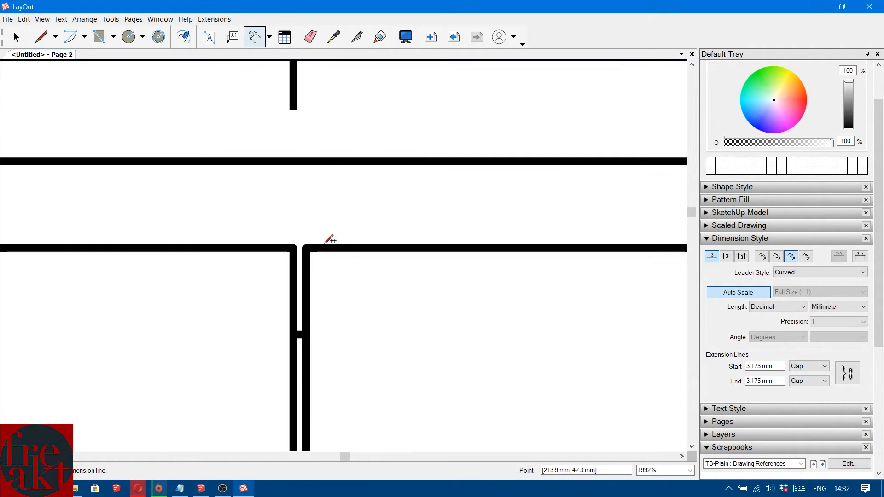
click(293, 247)
click(306, 248)
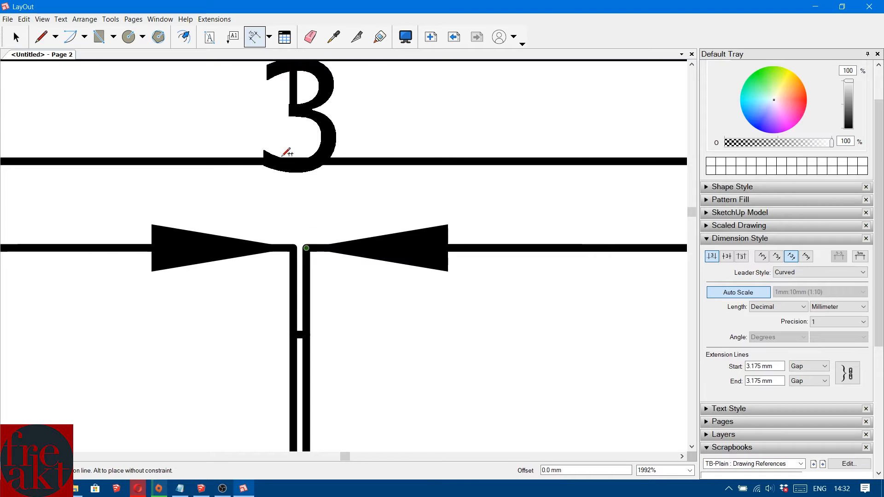
scroll(283, 155, down, 3)
middle_drag(284, 155, 361, 271)
click(259, 148)
key(space)
scroll(259, 147, down, 5)
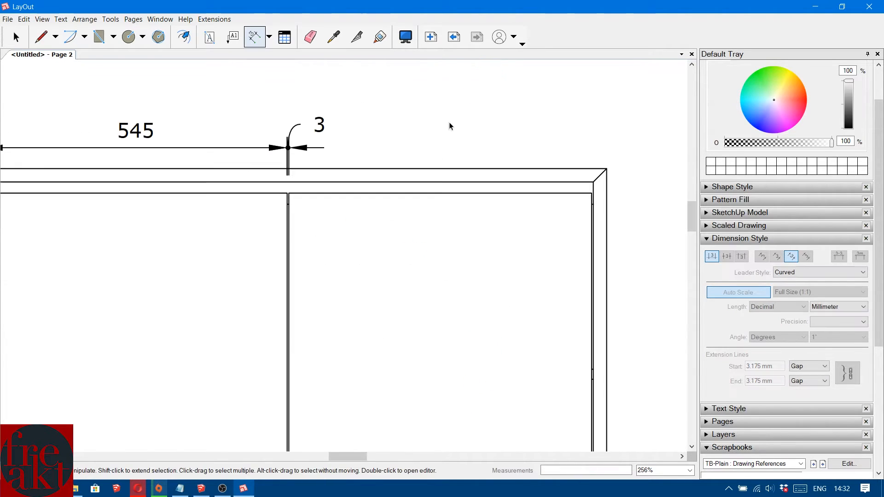
click(331, 128)
Dimension the width of the rightmost door, aligned with the row of dimensions above the cabinet.
scroll(300, 188, up, 5)
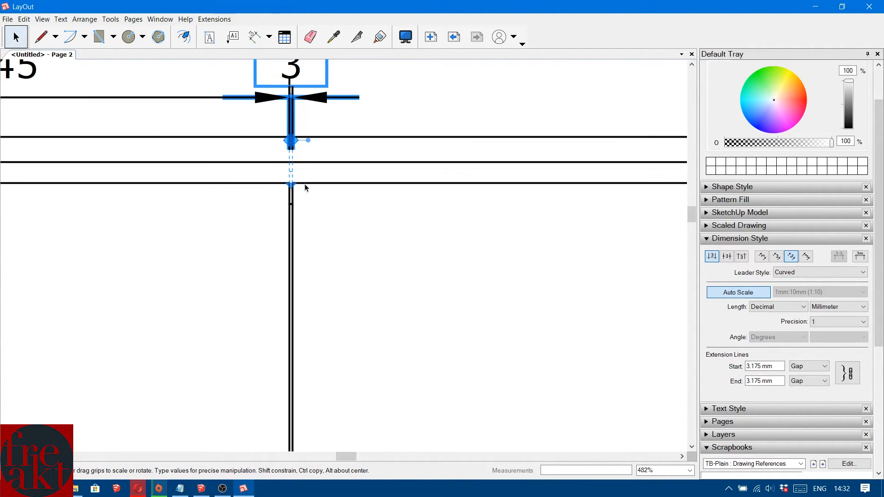
key(d)
click(273, 191)
scroll(347, 203, down, 4)
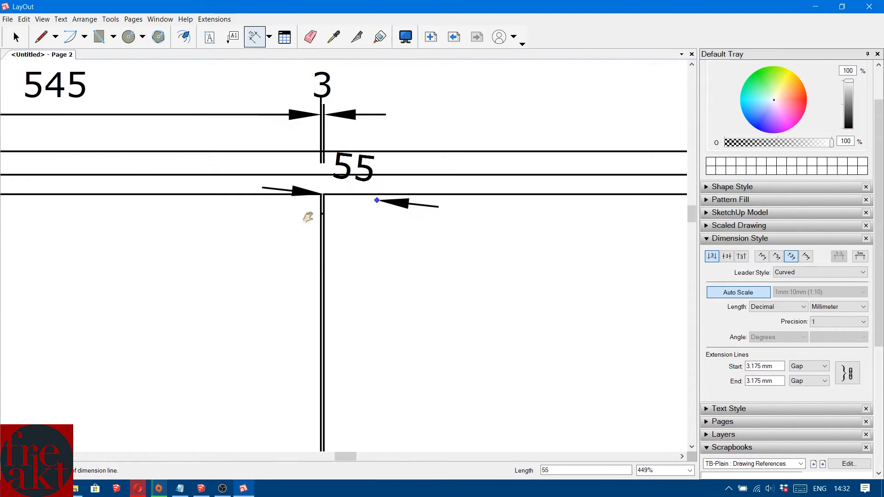
middle_drag(347, 203, 155, 267)
click(664, 256)
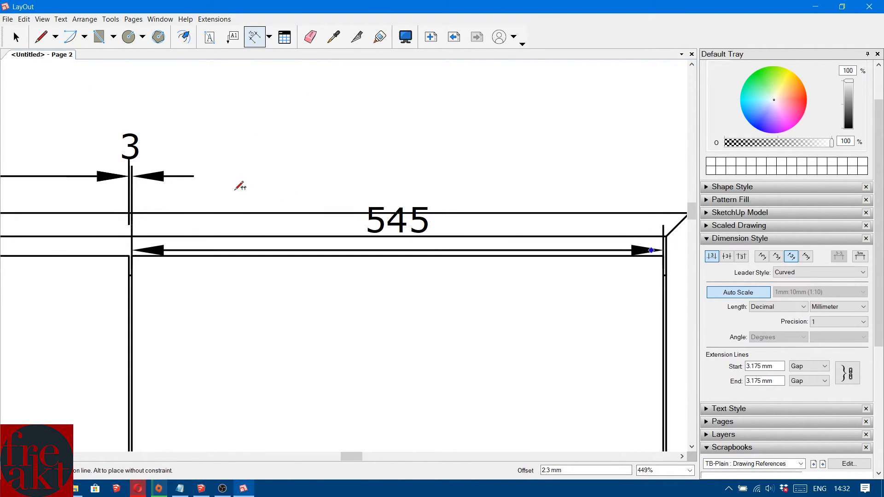
click(318, 176)
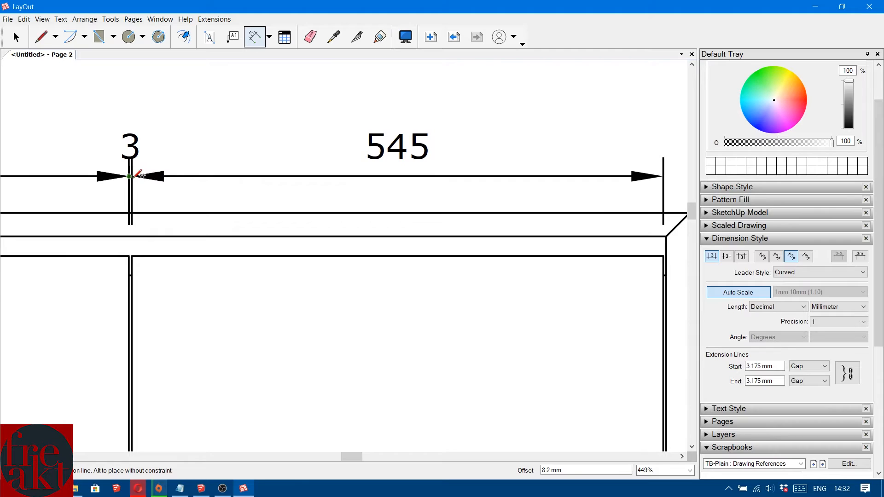
Dimension the gap from the rightmost door to the right side panel, aligned with the row and with text above the line.
scroll(458, 189, down, 1)
scroll(457, 189, down, 4)
scroll(428, 216, up, 9)
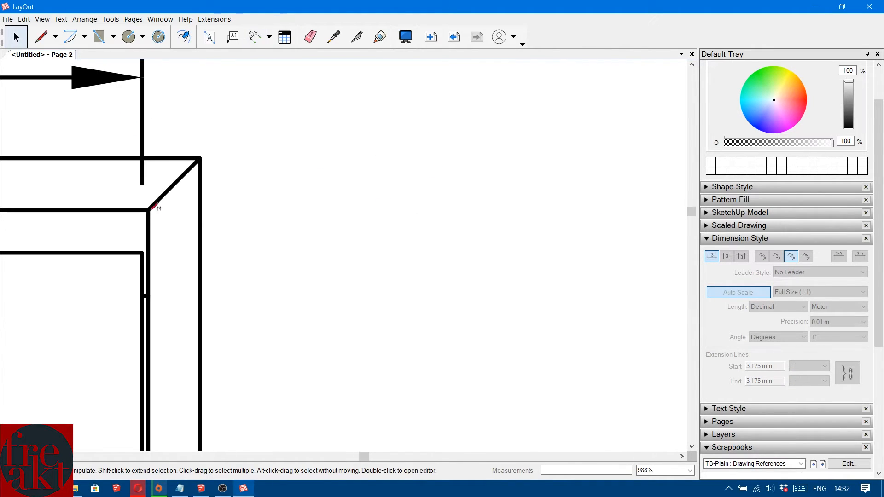
click(142, 253)
click(149, 253)
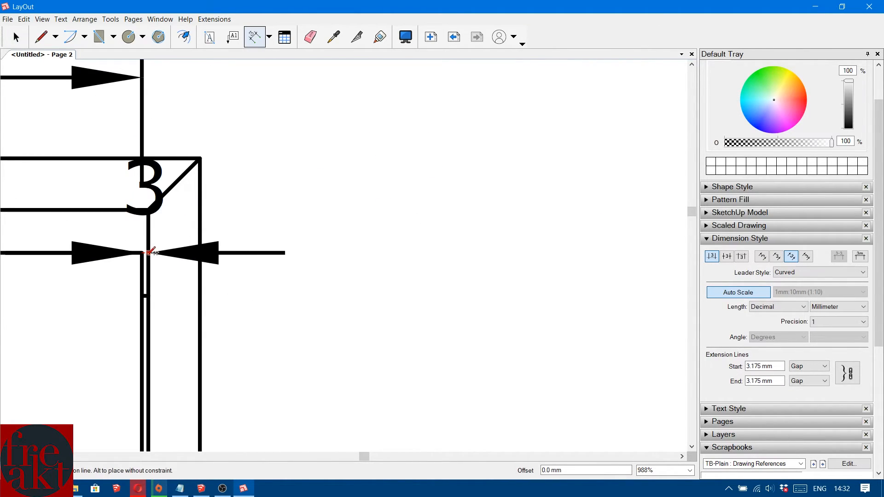
scroll(148, 251, down, 6)
middle_drag(147, 217, 278, 267)
scroll(235, 202, up, 1)
click(232, 204)
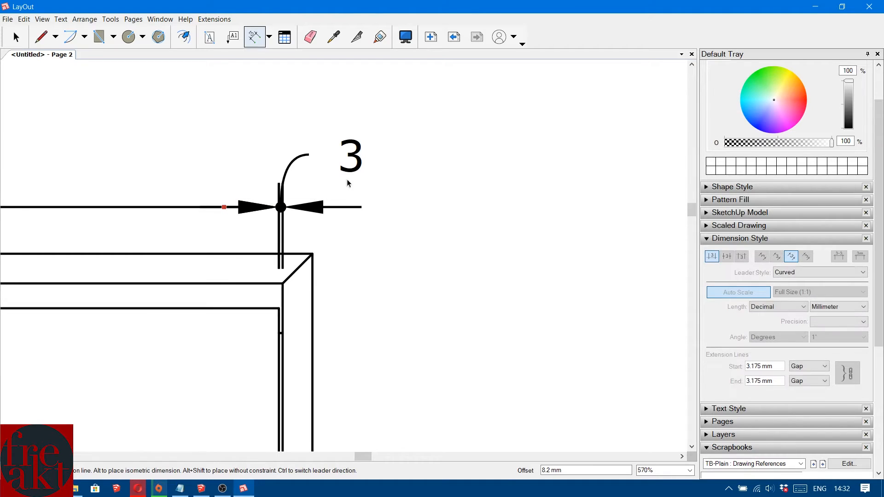
key(space)
Dimension the right side panel's thickness from the inner mitre corner to its outer edge, aligned with the row above the cabinet.
key(d)
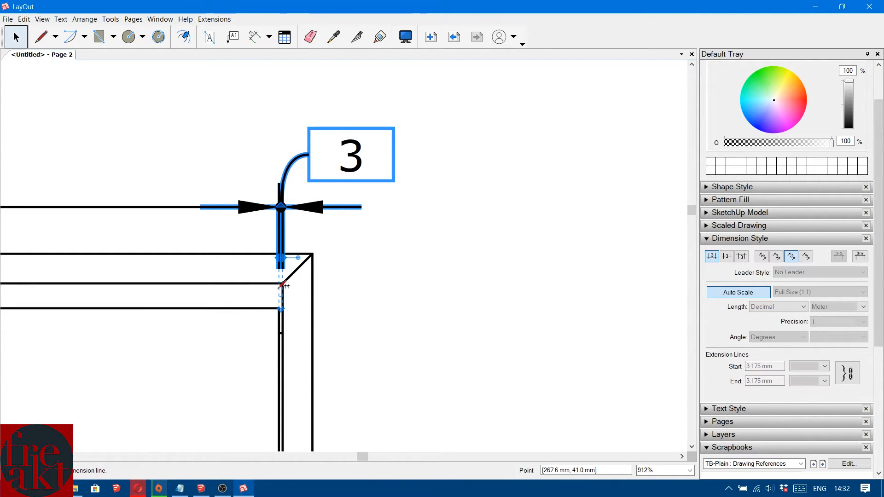
scroll(290, 276, up, 9)
click(293, 275)
click(363, 275)
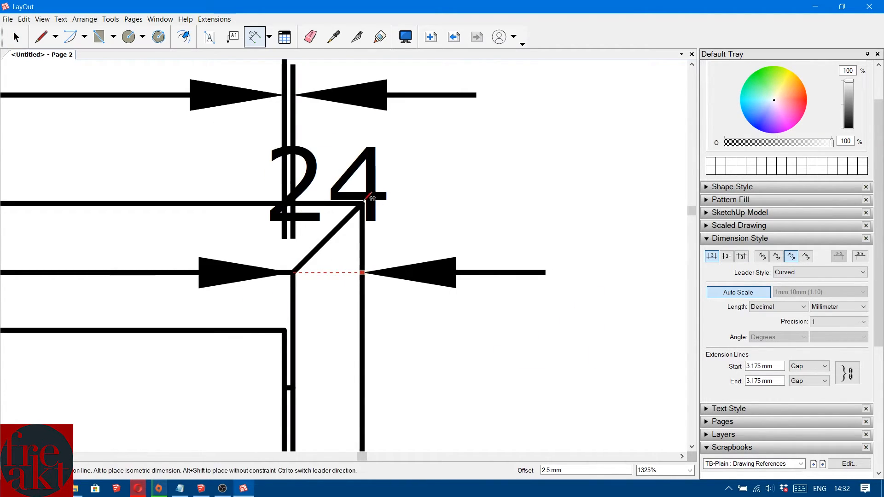
click(363, 200)
scroll(388, 115, down, 5)
middle_drag(389, 115, 382, 228)
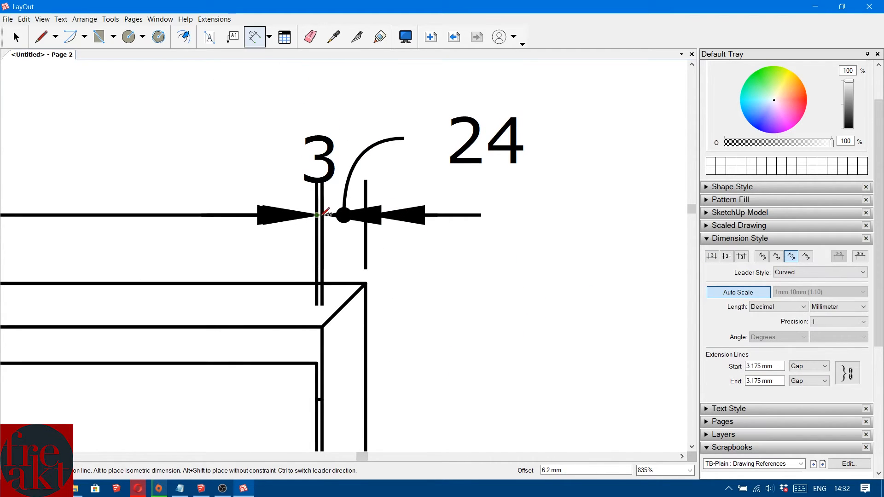
click(319, 217)
Dimension the cabinet's overall width between its outer top corners, placed above the row of individual dimensions.
click(366, 283)
scroll(157, 289, down, 9)
middle_drag(136, 287, 617, 281)
middle_drag(283, 279, 478, 280)
middle_drag(303, 271, 718, 266)
middle_drag(272, 258, 565, 242)
middle_drag(178, 266, 533, 243)
middle_drag(70, 240, 237, 239)
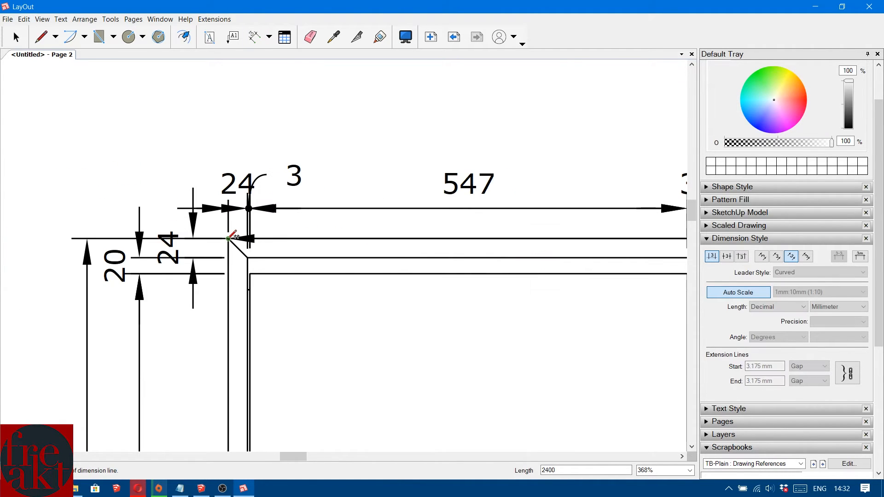
click(229, 238)
scroll(230, 237, down, 5)
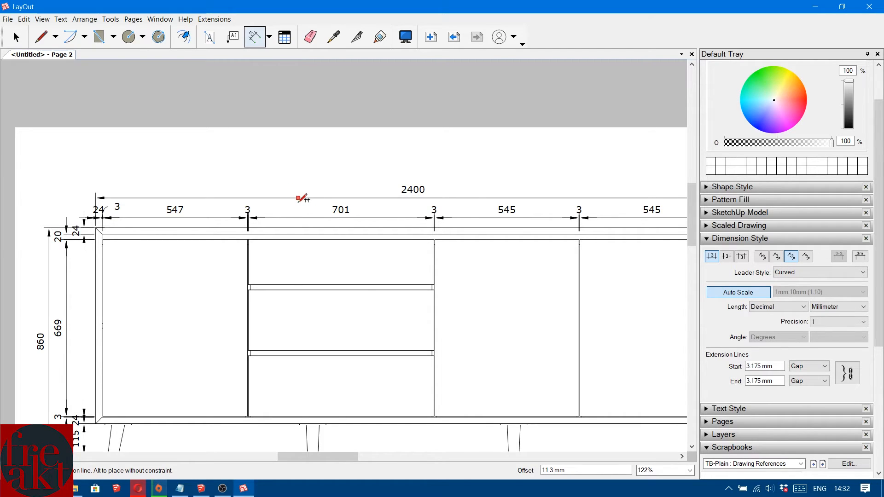
scroll(181, 198, up, 4)
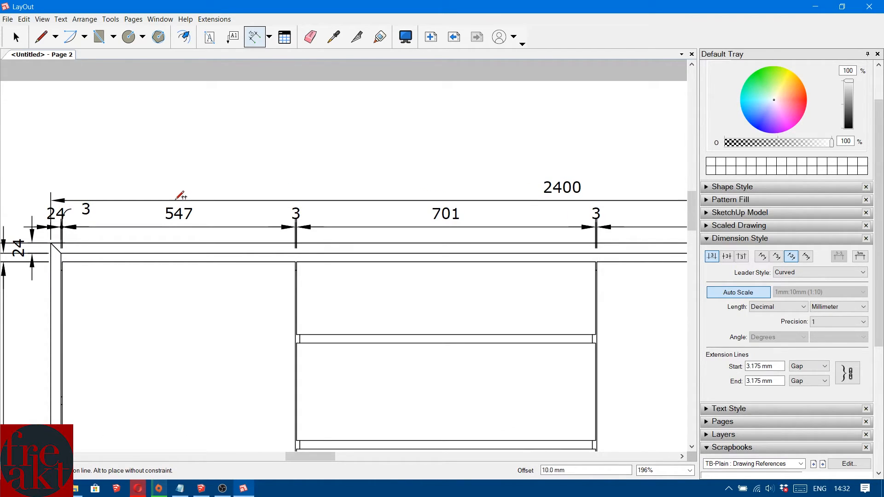
key(space)
scroll(176, 202, down, 10)
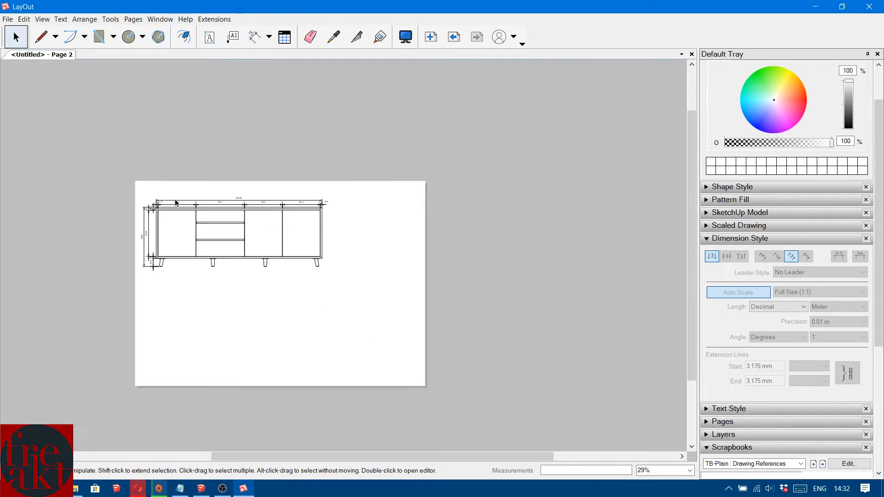
scroll(182, 210, up, 5)
middle_drag(161, 227, 270, 235)
scroll(280, 281, up, 4)
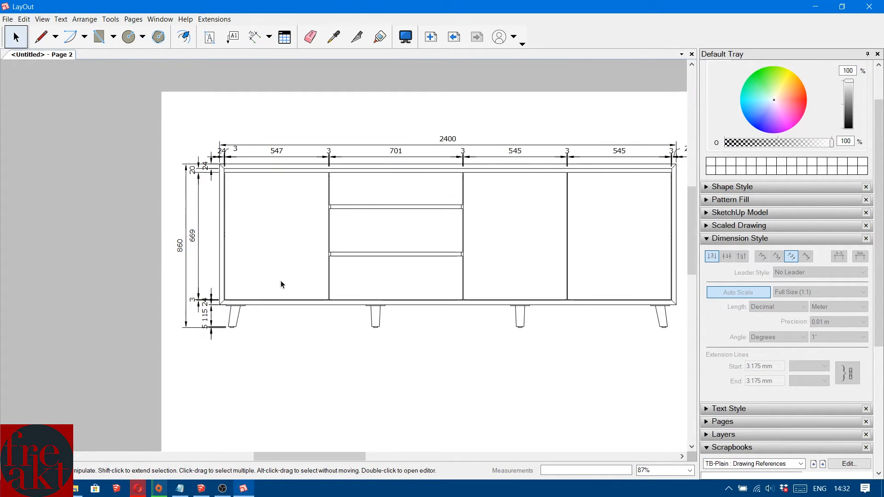
Draw a V-shaped polyline on the leftmost door from its upper right corner to the left edge's midpoint and its lower right corner.
scroll(289, 276, up, 2)
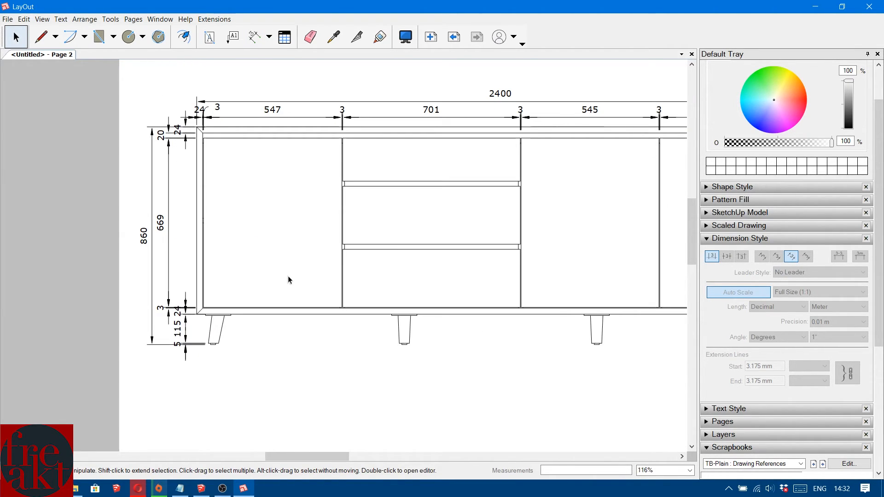
scroll(288, 280, down, 7)
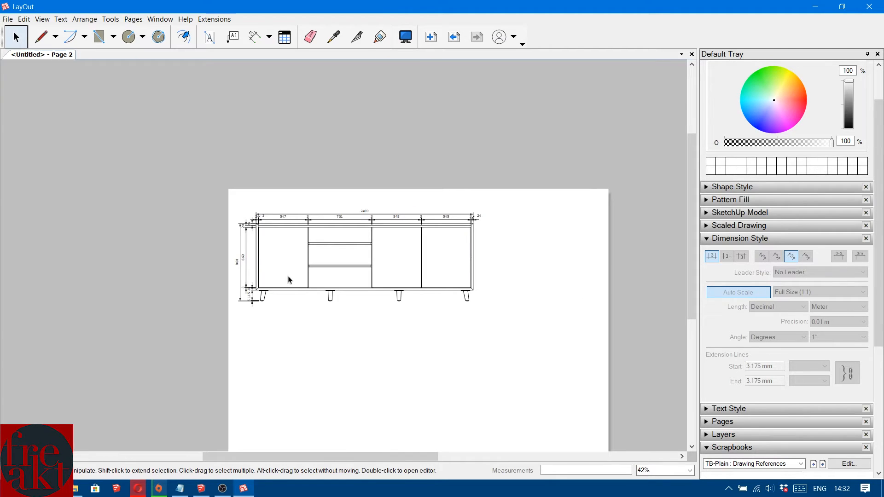
scroll(288, 277, up, 4)
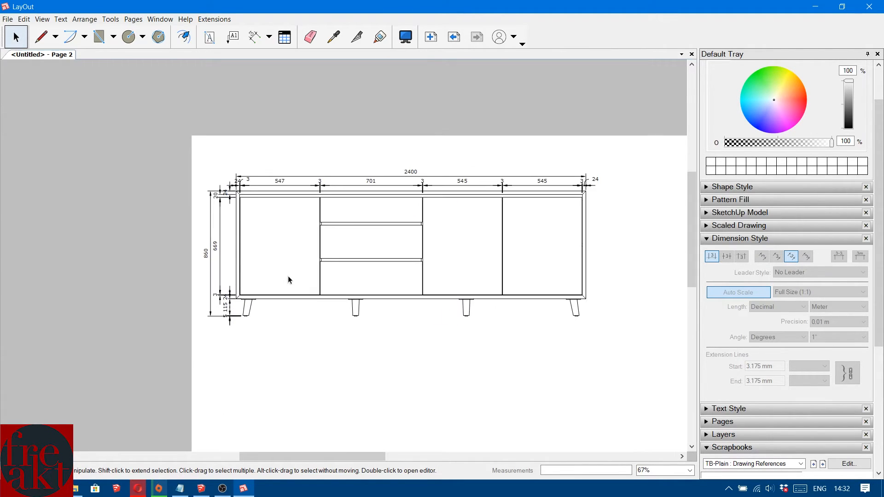
scroll(289, 278, up, 4)
key(l)
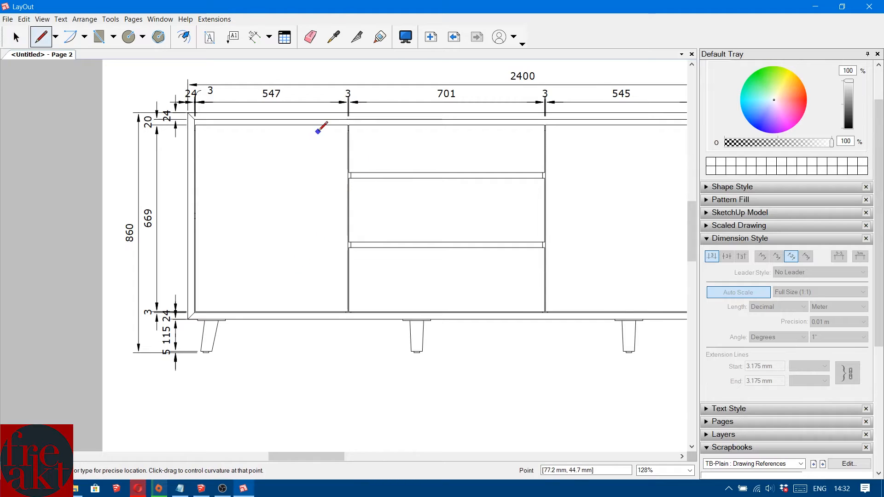
scroll(322, 127, up, 3)
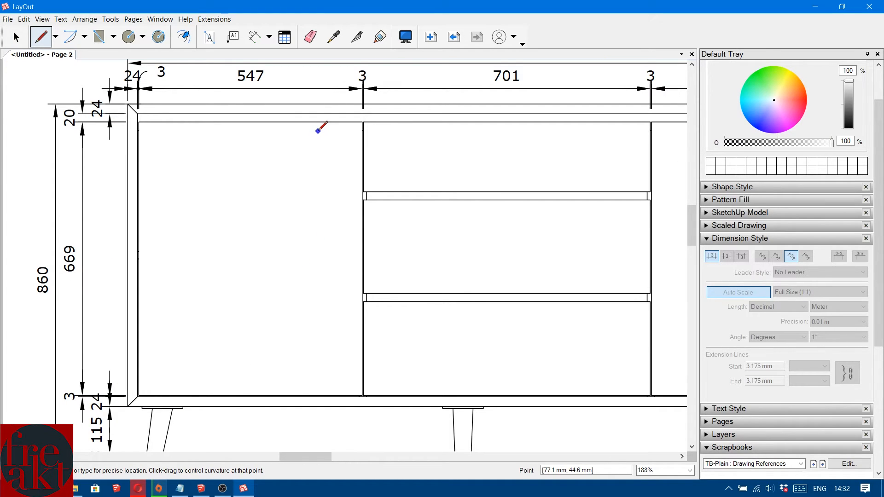
scroll(318, 130, up, 9)
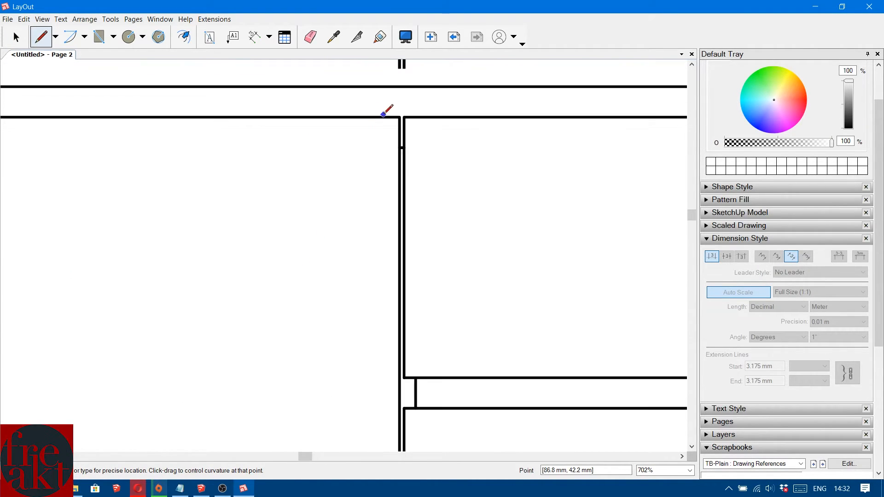
click(400, 117)
scroll(293, 196, down, 7)
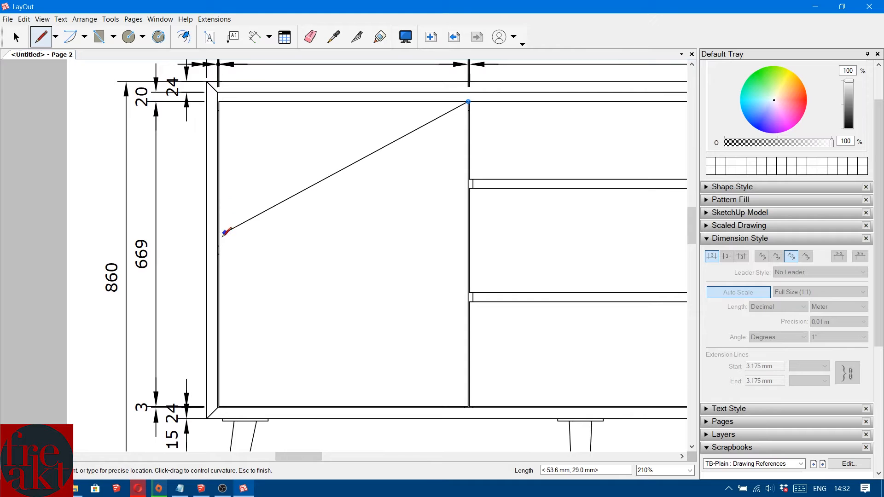
scroll(221, 235, up, 3)
scroll(218, 255, up, 6)
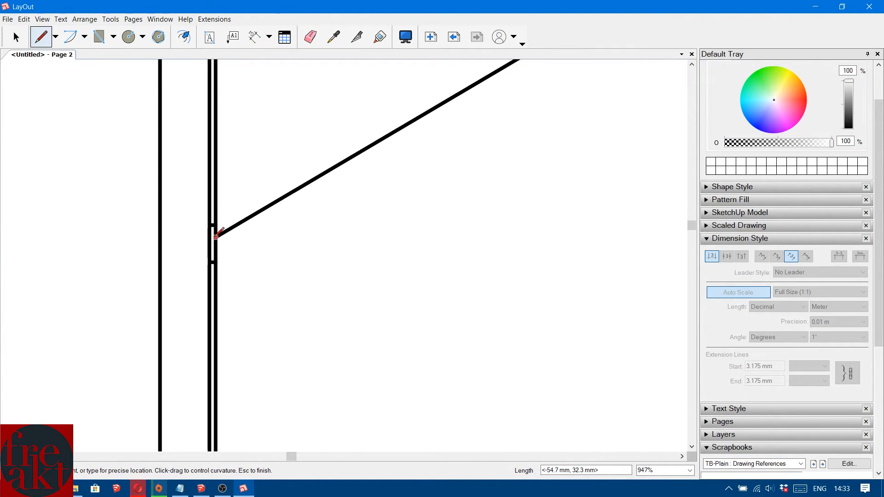
scroll(215, 240, down, 5)
click(215, 248)
scroll(239, 297, down, 5)
scroll(355, 316, down, 1)
scroll(371, 342, up, 10)
click(383, 356)
scroll(304, 198, down, 15)
key(space)
Remove the fill from the V-shaped polyline on the leftmost door and give its stroke a dashed pattern.
click(283, 180)
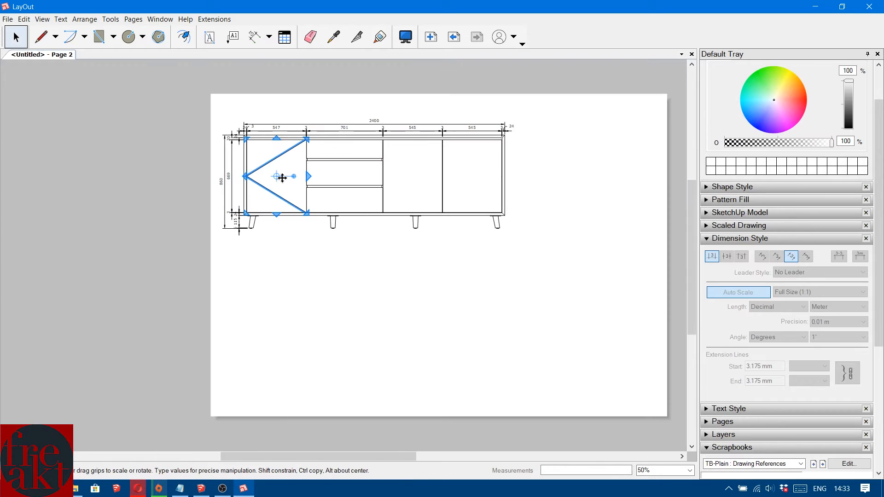
scroll(283, 178, up, 6)
scroll(300, 141, up, 1)
middle_drag(301, 143, 312, 239)
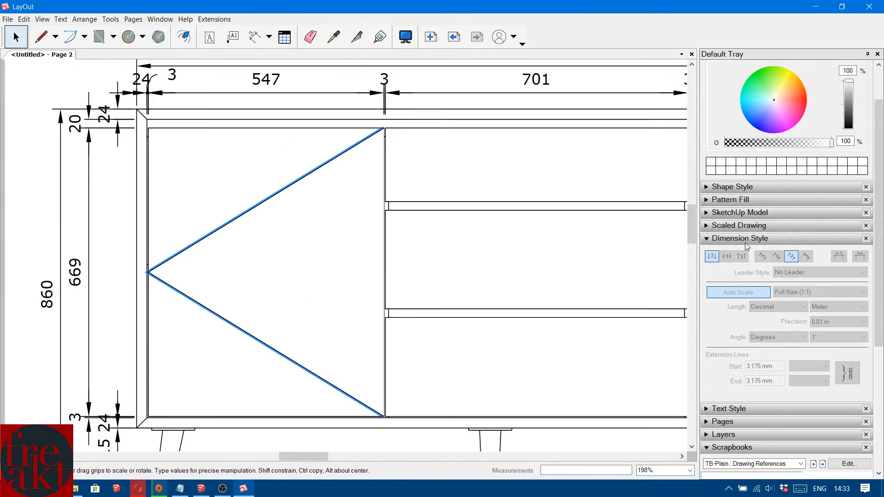
click(749, 243)
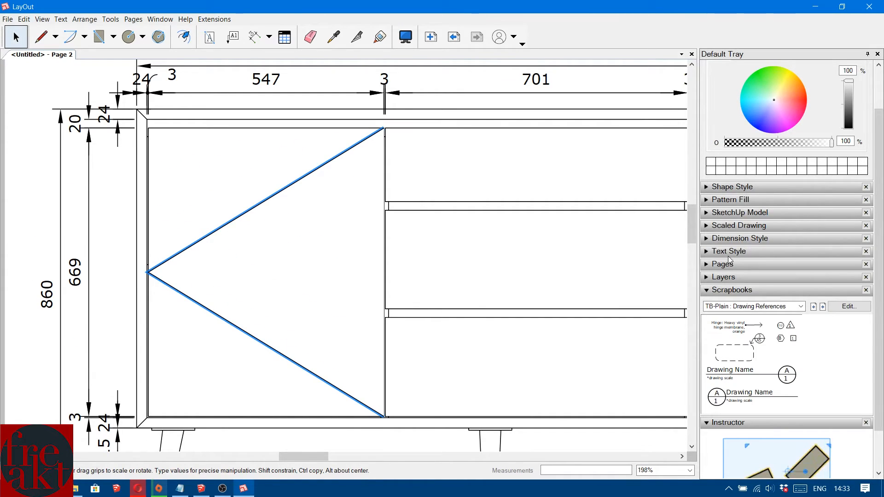
click(740, 189)
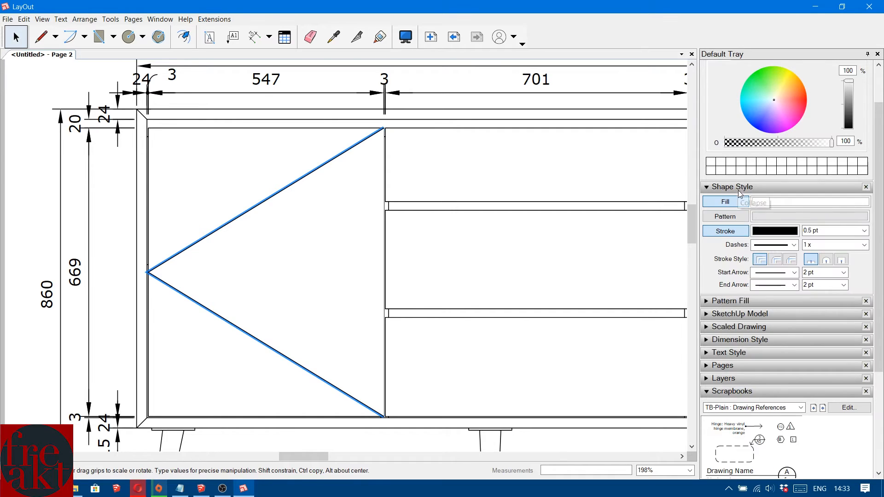
click(733, 206)
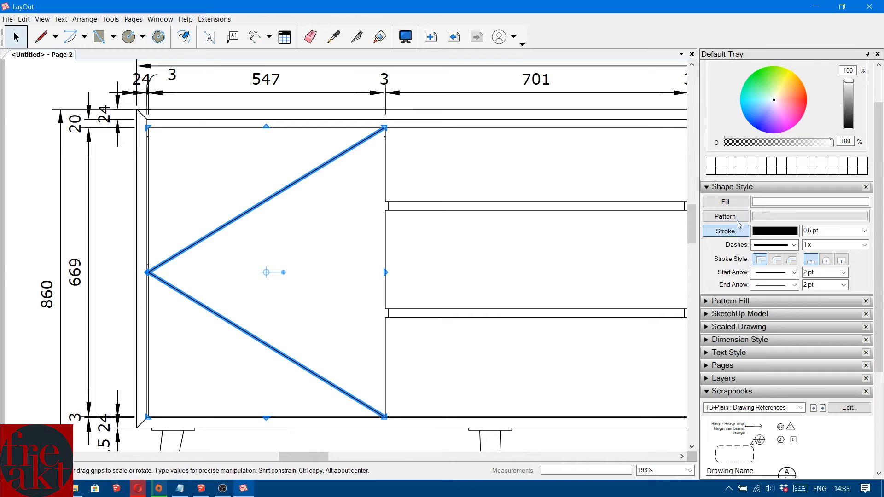
click(774, 249)
click(775, 265)
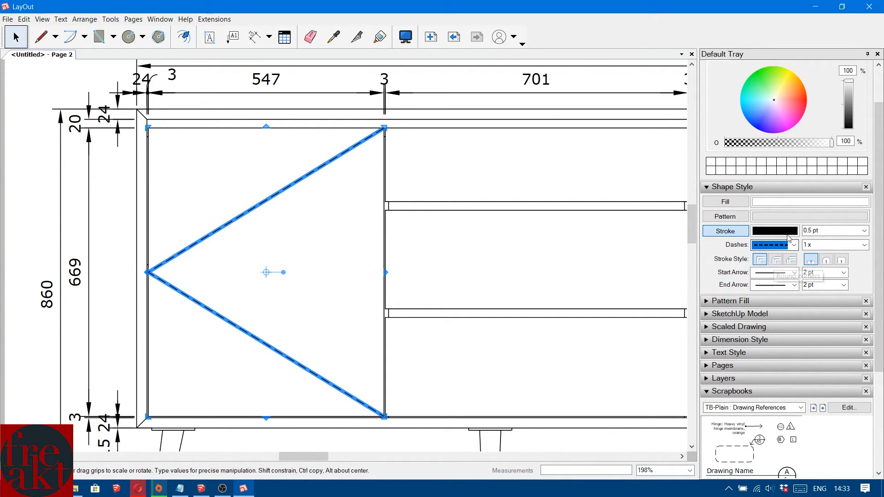
scroll(307, 188, down, 3)
click(320, 192)
scroll(320, 191, up, 2)
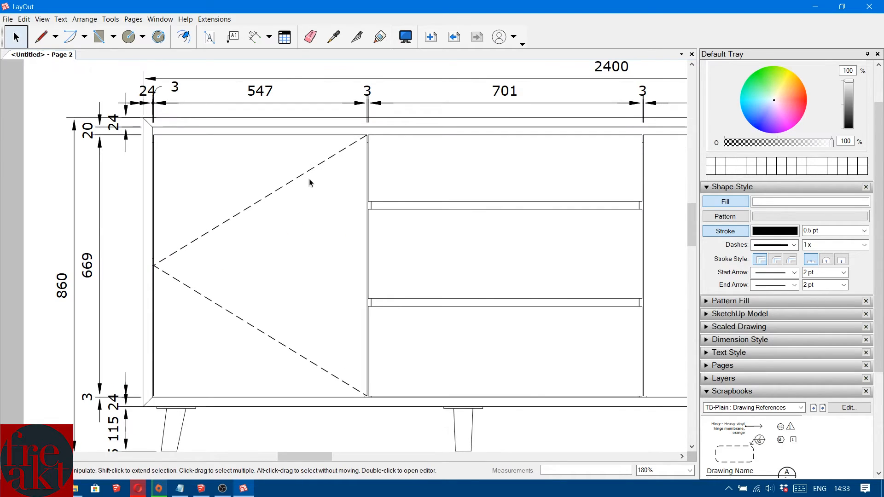
Set the dash scale of the leftmost door's V-shaped opening symbol to 2x.
click(322, 174)
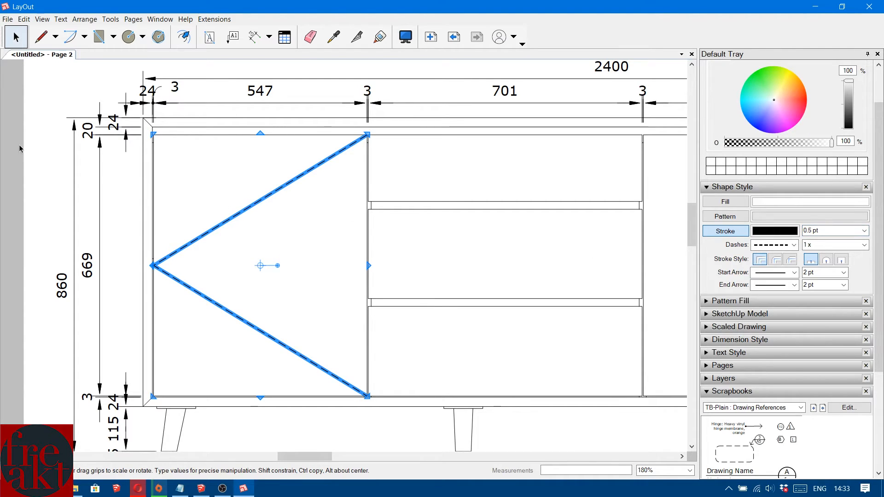
scroll(142, 173, down, 5)
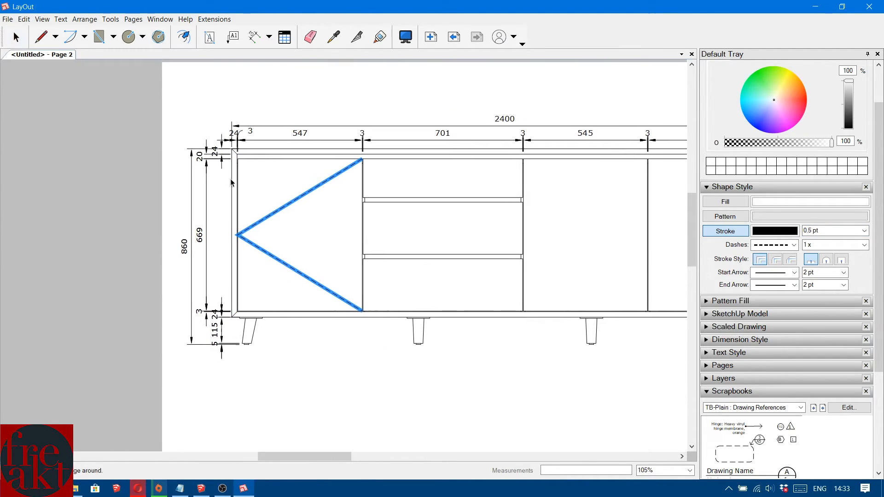
click(118, 164)
scroll(302, 187, up, 5)
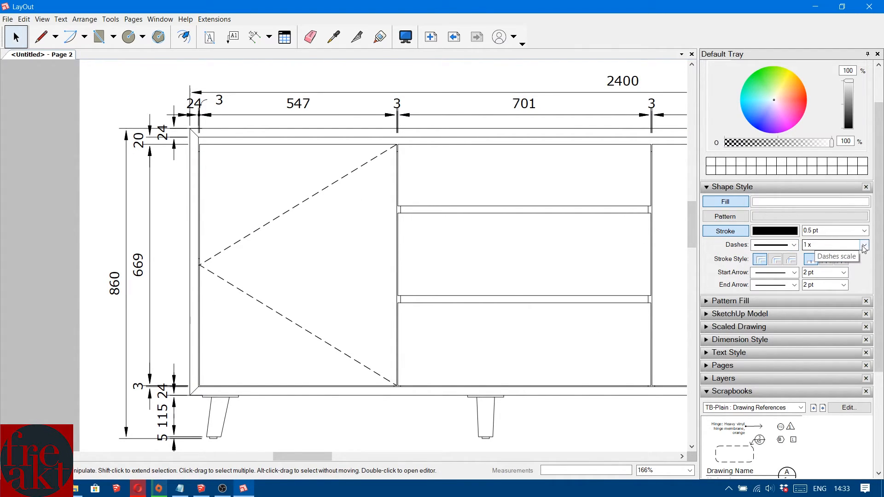
scroll(377, 173, up, 3)
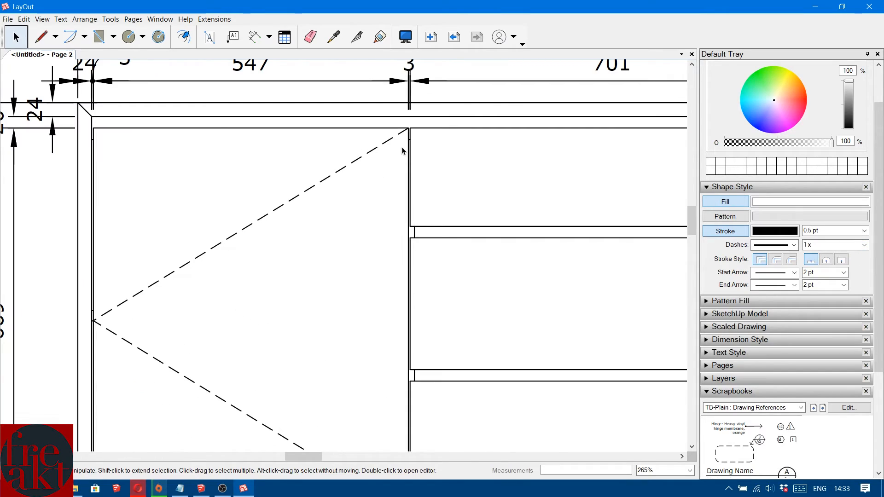
scroll(390, 151, up, 2)
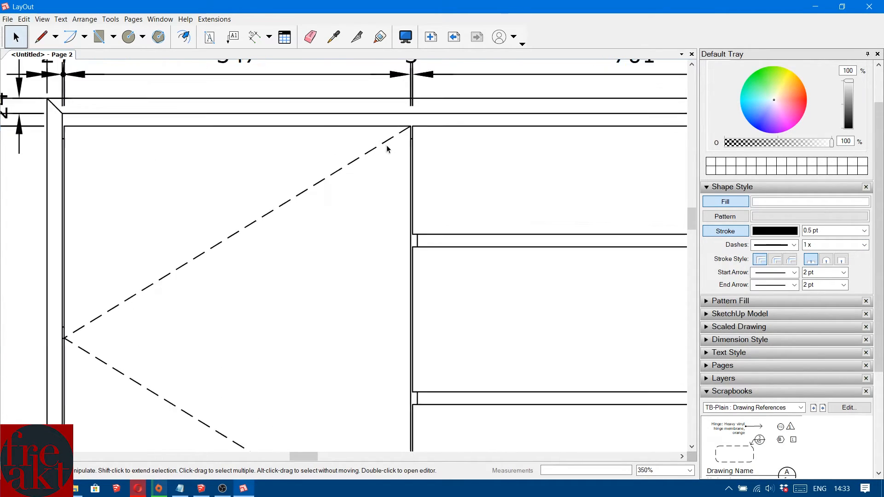
click(865, 244)
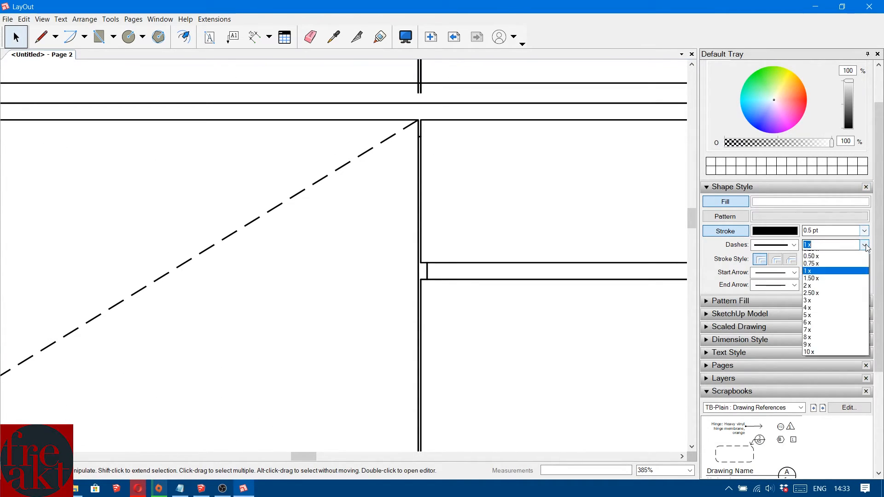
click(806, 292)
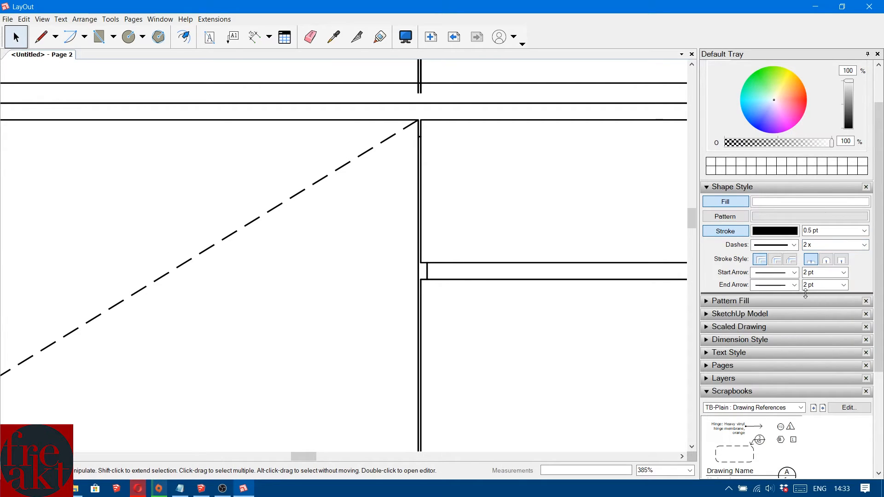
click(382, 148)
click(864, 245)
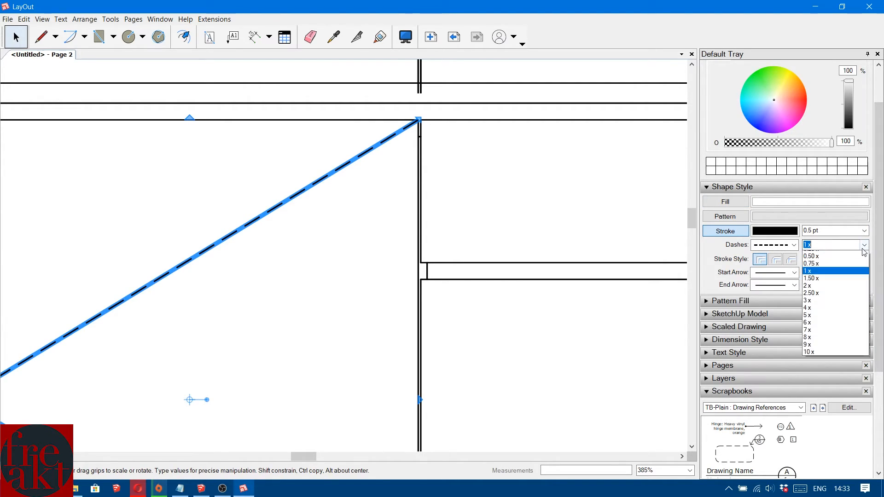
click(824, 292)
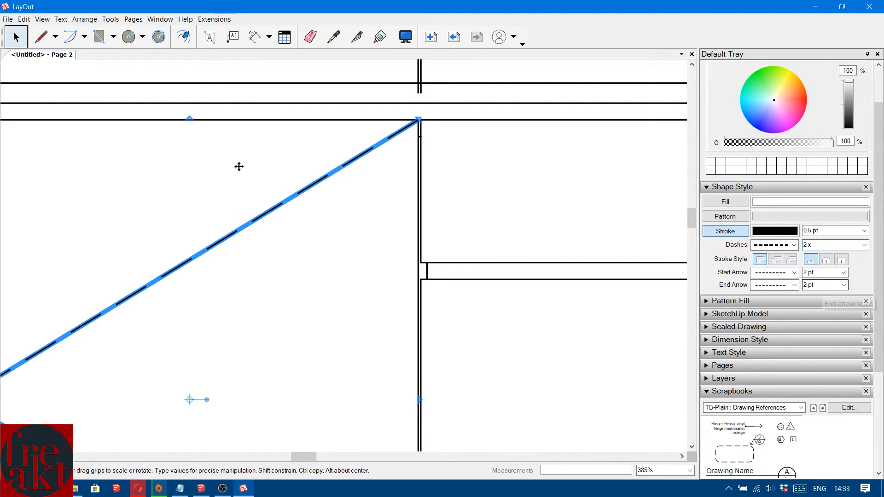
scroll(241, 163, down, 5)
click(130, 164)
scroll(236, 165, up, 3)
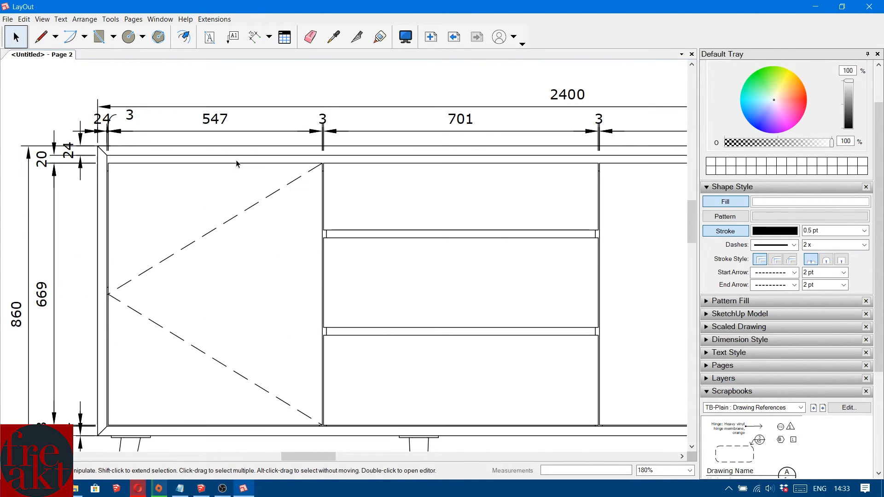
Return the dash scale to 1x for both the default shape style and the leftmost door's opening symbol.
click(865, 245)
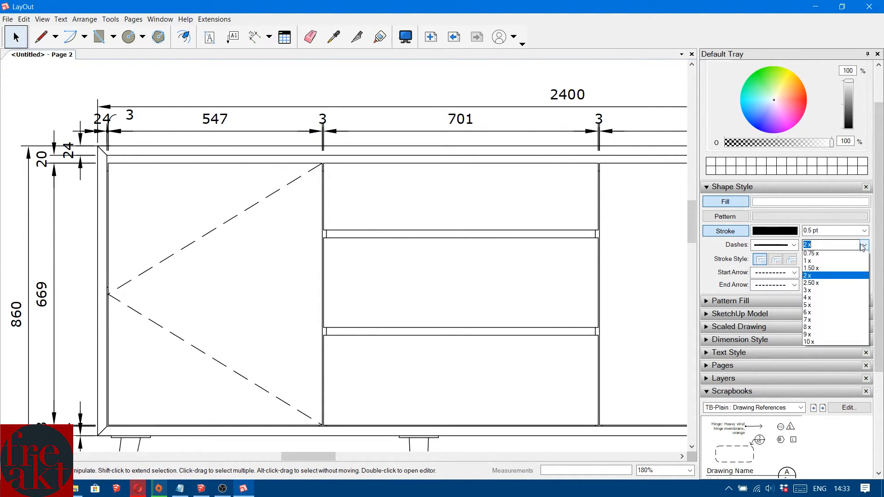
click(815, 278)
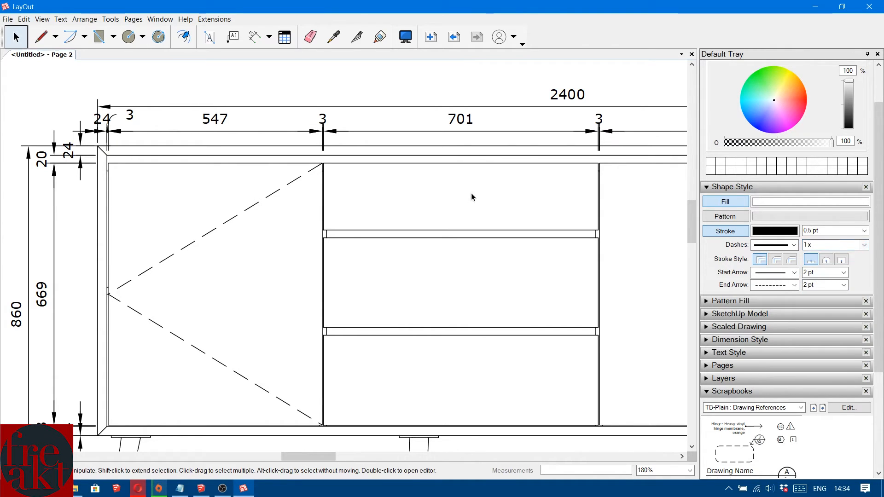
scroll(445, 183, down, 2)
click(284, 175)
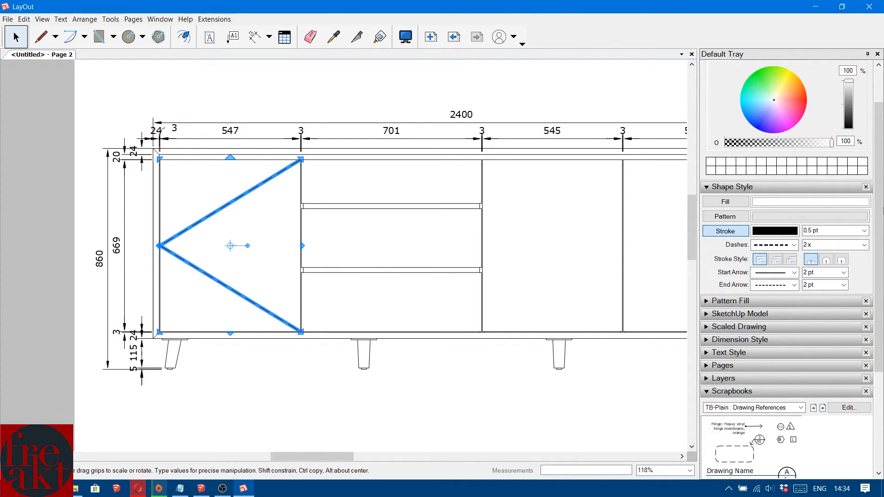
click(865, 245)
click(818, 277)
click(270, 132)
scroll(269, 175, up, 2)
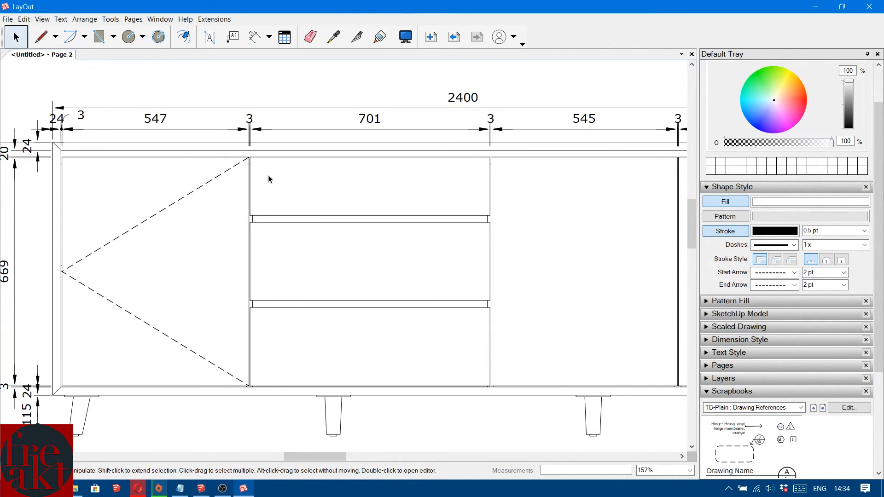
scroll(317, 194, up, 5)
key(l)
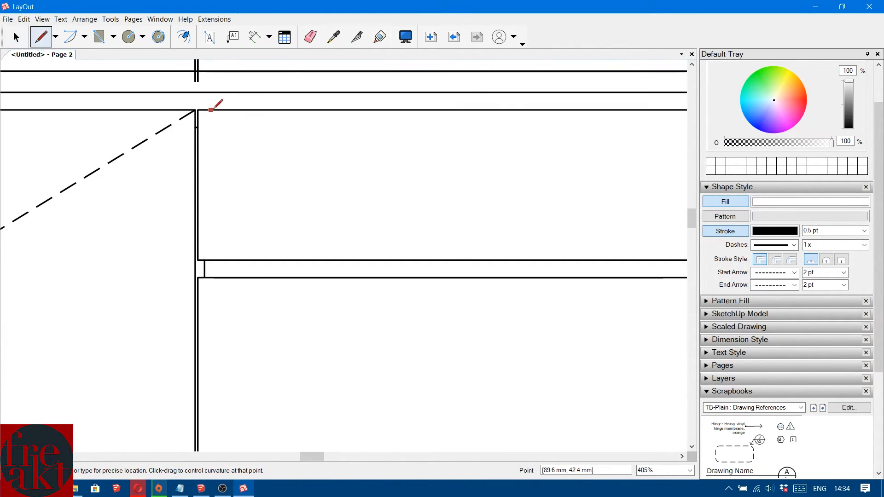
click(198, 110)
scroll(294, 181, down, 4)
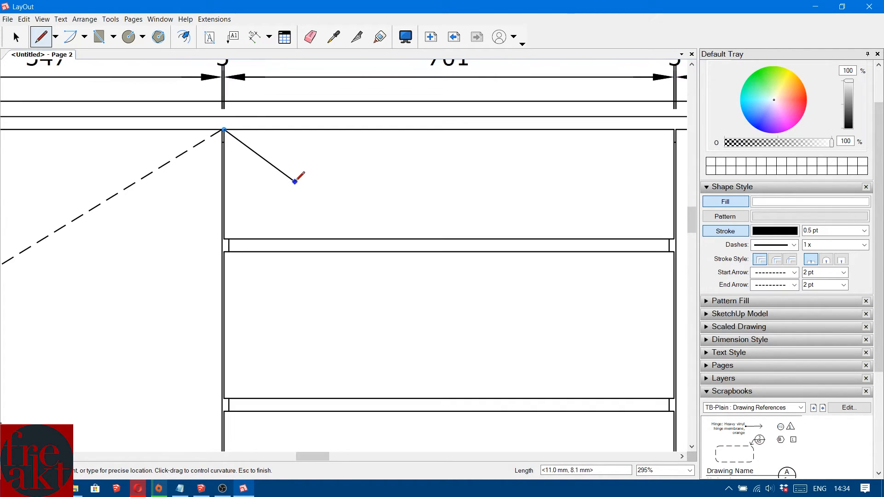
key(Escape)
key(space)
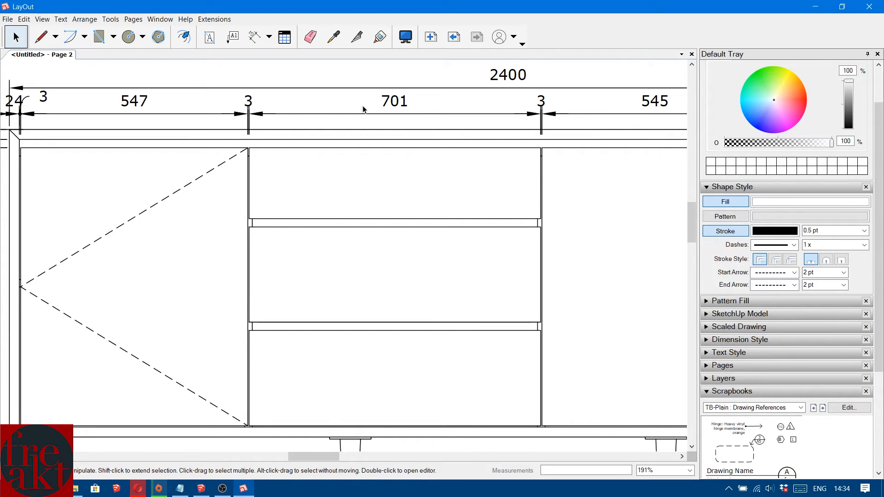
Preset the Line tool to draw without fill and with a dashed stroke.
key(l)
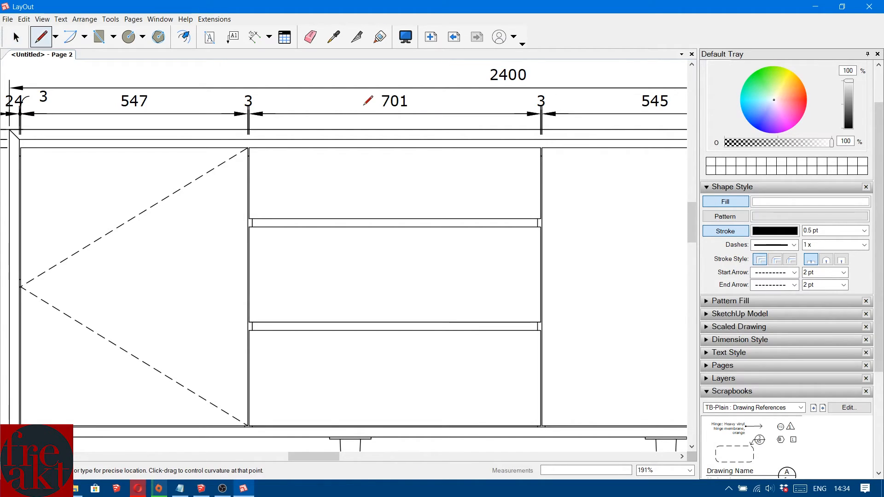
click(724, 203)
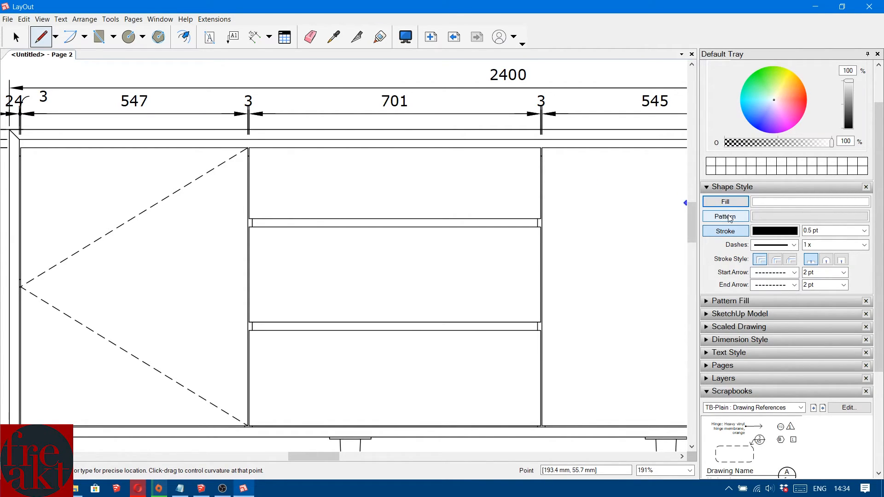
click(782, 247)
click(775, 262)
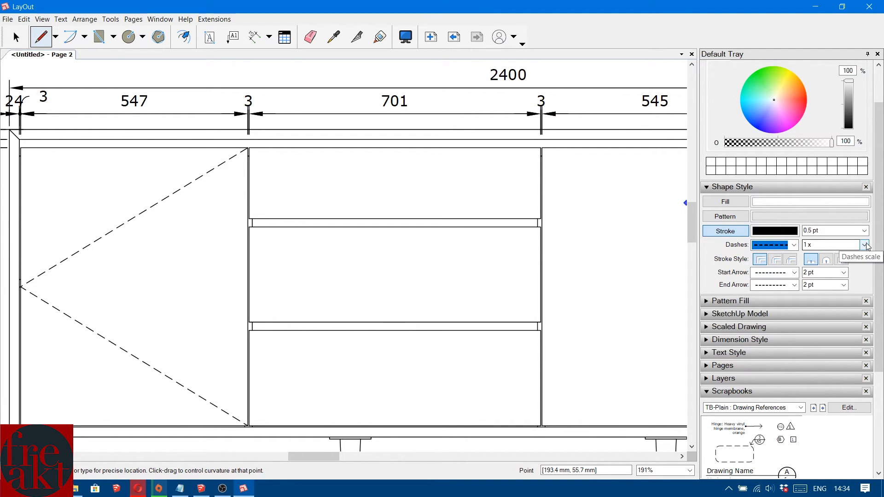
Draw a dashed V on the top drawer from its upper corners to the midpoint of its lower edge.
click(248, 148)
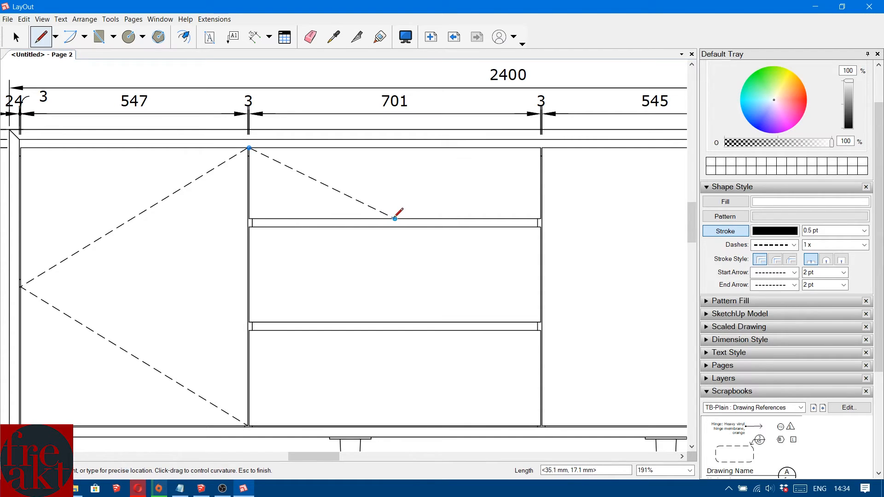
click(395, 219)
scroll(524, 174, up, 3)
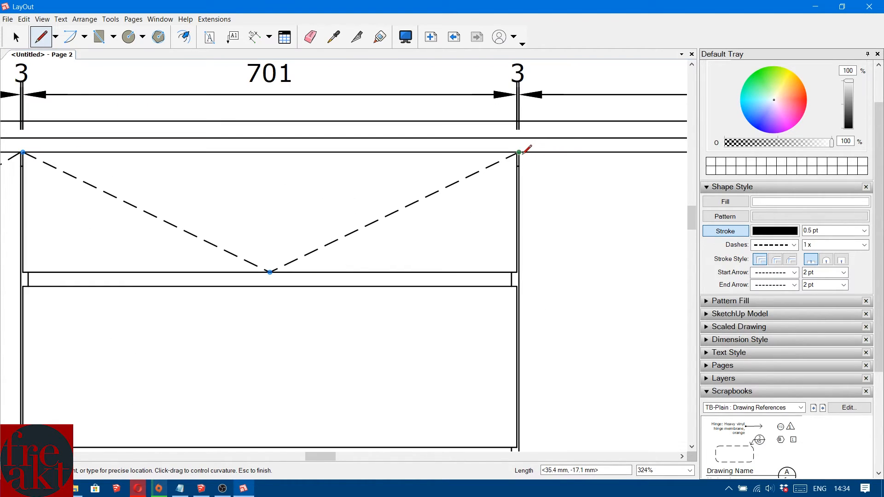
key(space)
scroll(361, 152, down, 3)
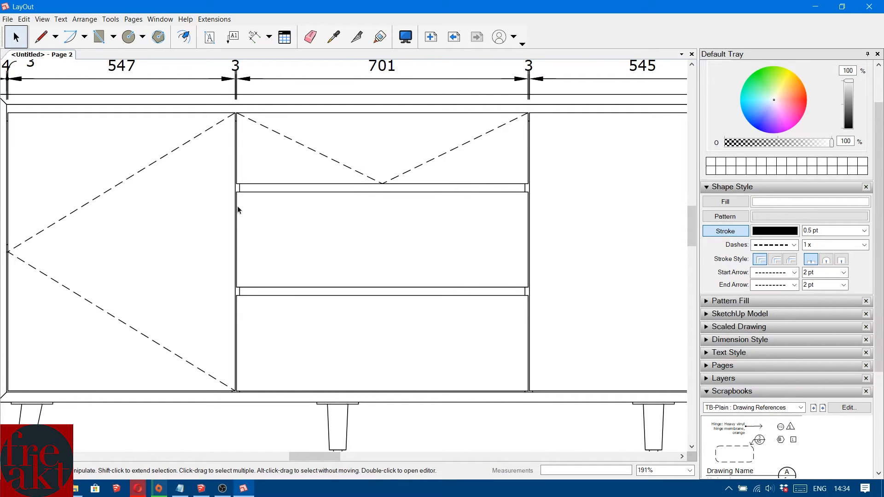
scroll(238, 210, up, 5)
key(l)
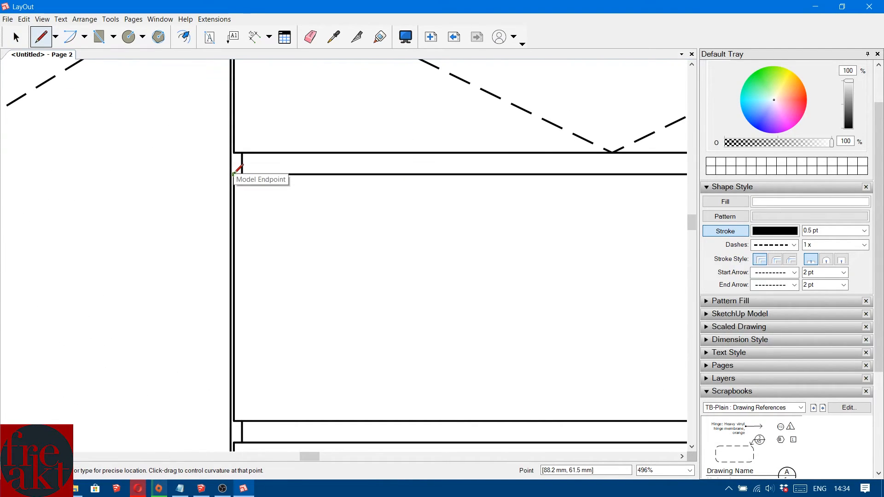
key(space)
scroll(258, 184, down, 4)
scroll(373, 223, down, 5)
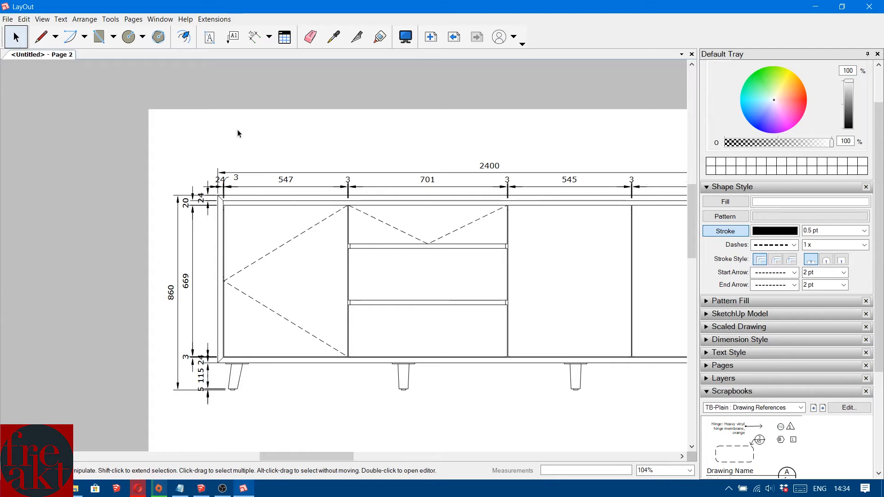
key(l)
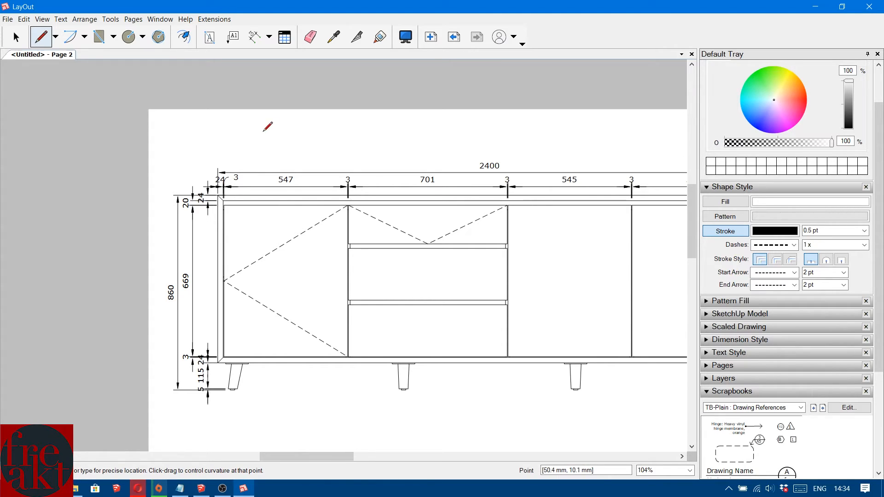
key(space)
scroll(167, 119, up, 3)
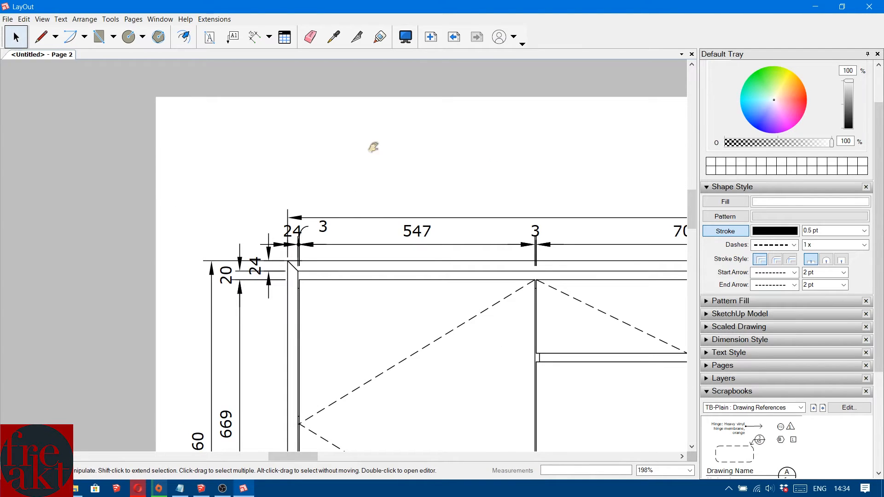
scroll(278, 173, up, 2)
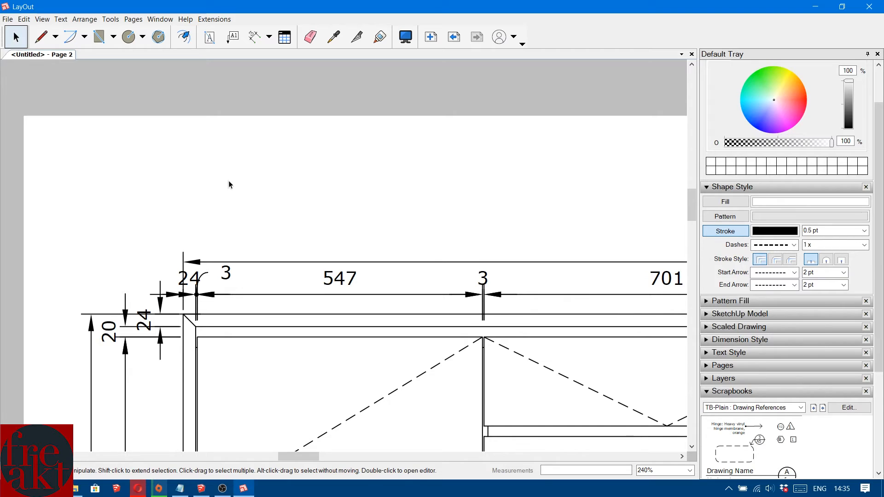
scroll(340, 212, down, 3)
scroll(386, 185, up, 2)
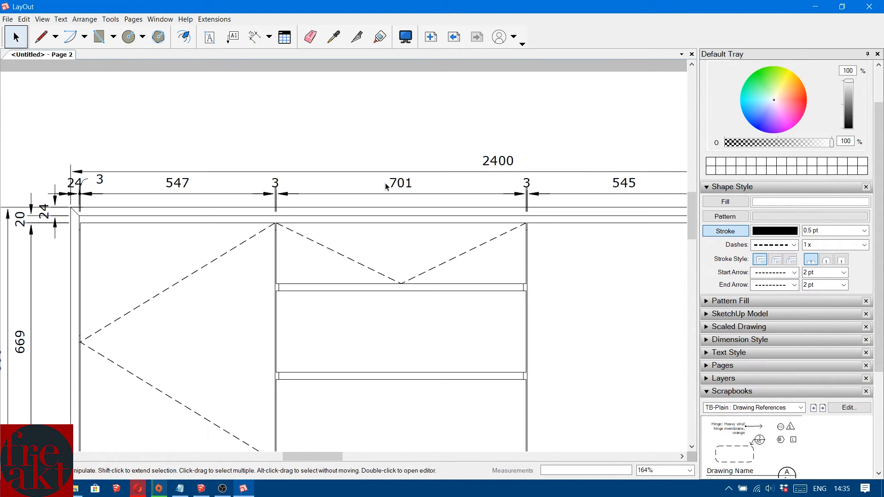
Draw a dashed V on the middle drawer, joining its upper corners to the midpoint of its lower edge.
key(l)
scroll(289, 277, up, 5)
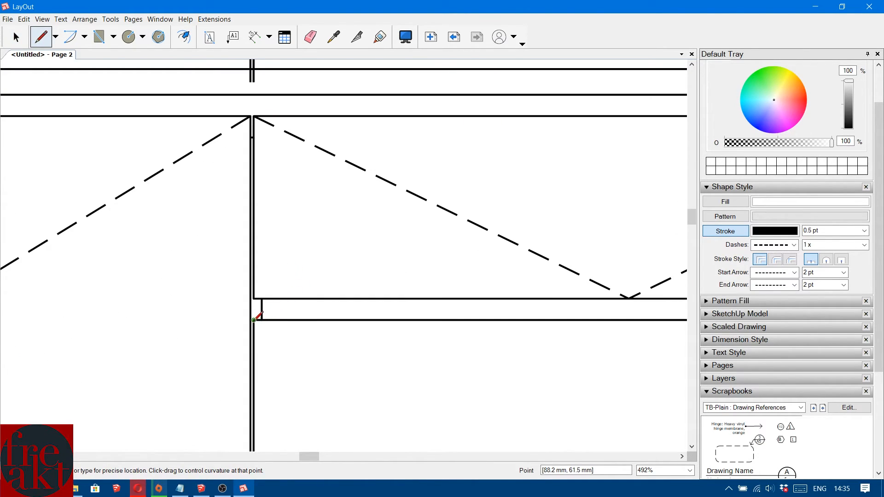
click(254, 320)
scroll(322, 318, down, 3)
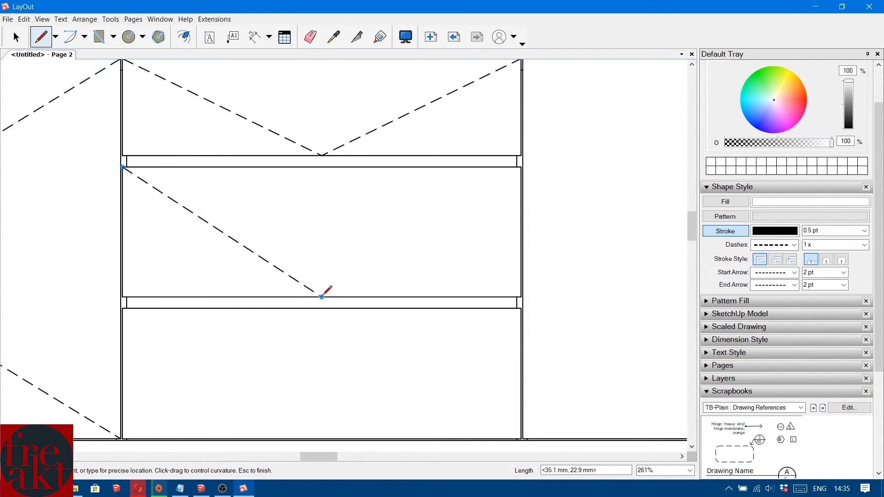
click(322, 296)
scroll(524, 163, up, 2)
click(523, 166)
key(space)
scroll(442, 227, down, 3)
Draw a dashed V on the bottom drawer, joining its upper corners to the midpoint of its lower edge.
key(l)
scroll(194, 172, up, 4)
click(179, 172)
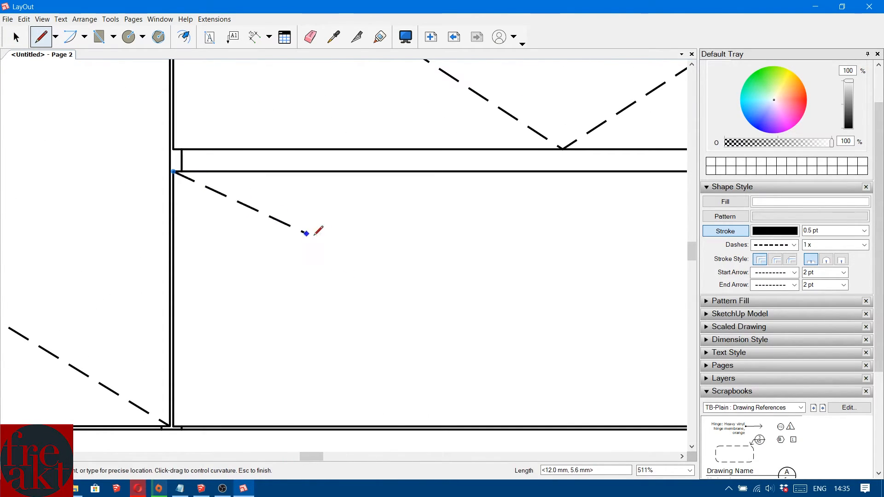
scroll(347, 252, down, 4)
click(432, 319)
scroll(592, 219, up, 3)
double_click(575, 221)
scroll(401, 306, down, 5)
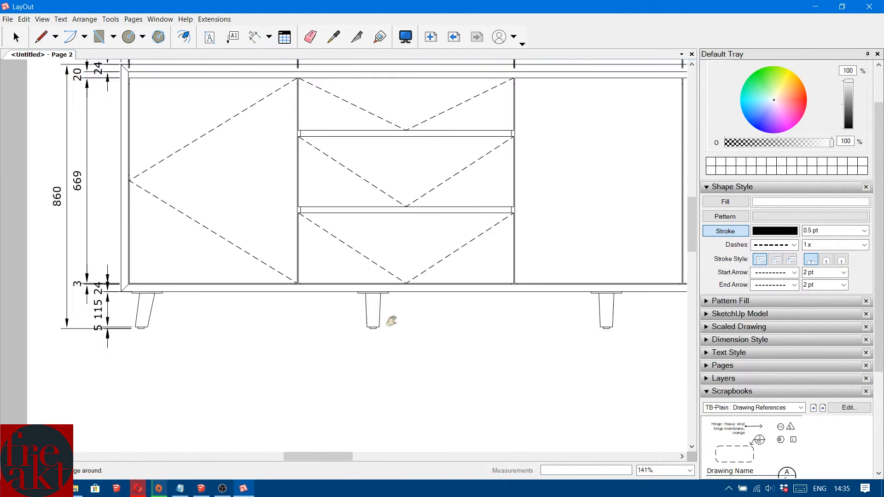
Draw a dashed opening symbol on the door beside the drawers, from its right corners to its left edge's midpoint.
scroll(424, 237, up, 5)
scroll(410, 203, down, 2)
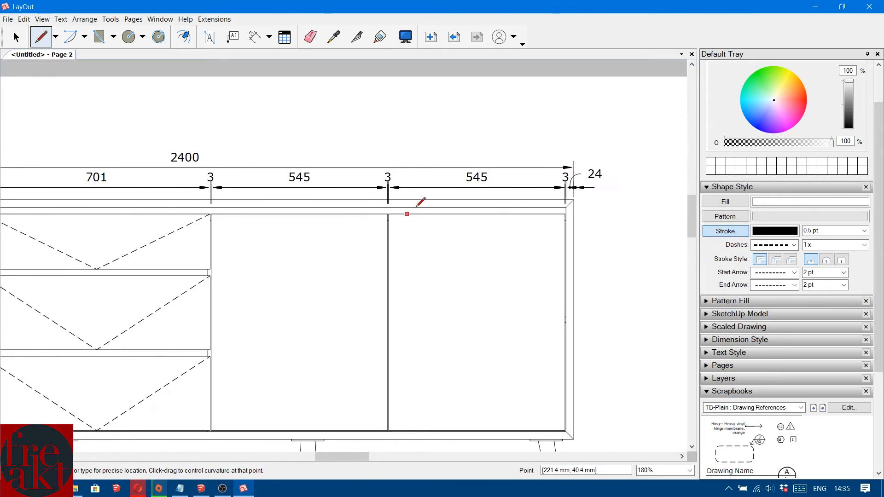
scroll(368, 218, up, 5)
click(367, 219)
scroll(450, 154, down, 1)
scroll(272, 233, up, 1)
scroll(267, 232, down, 3)
scroll(267, 229, up, 2)
scroll(263, 233, up, 1)
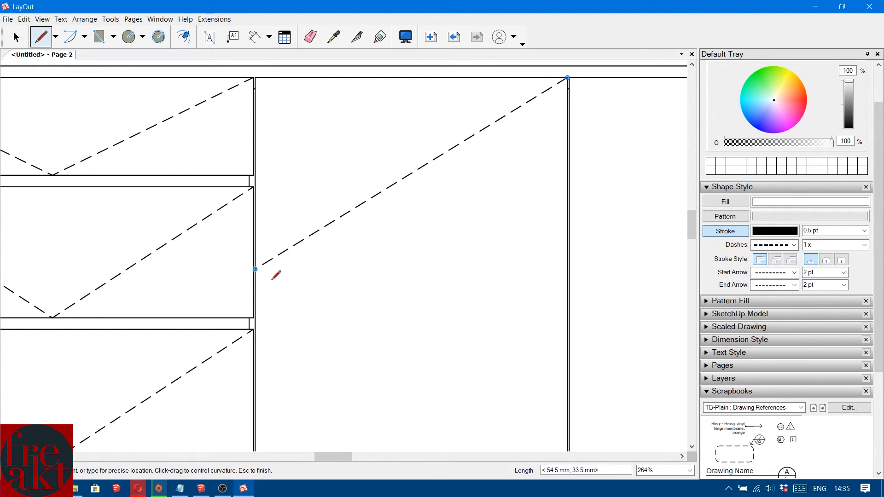
click(259, 269)
scroll(322, 217, down, 2)
scroll(539, 318, up, 4)
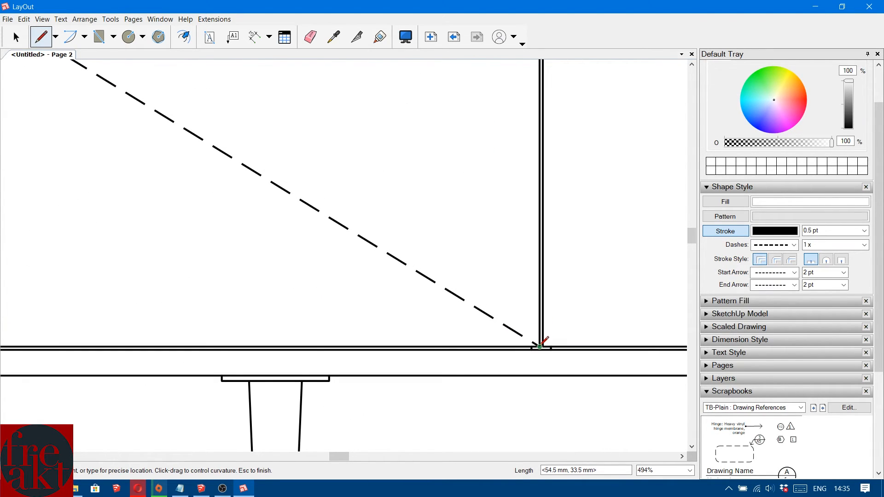
Draw a dashed opening symbol on the rightmost door, from its left corners to its right edge's midpoint.
scroll(477, 257, down, 3)
scroll(415, 168, up, 4)
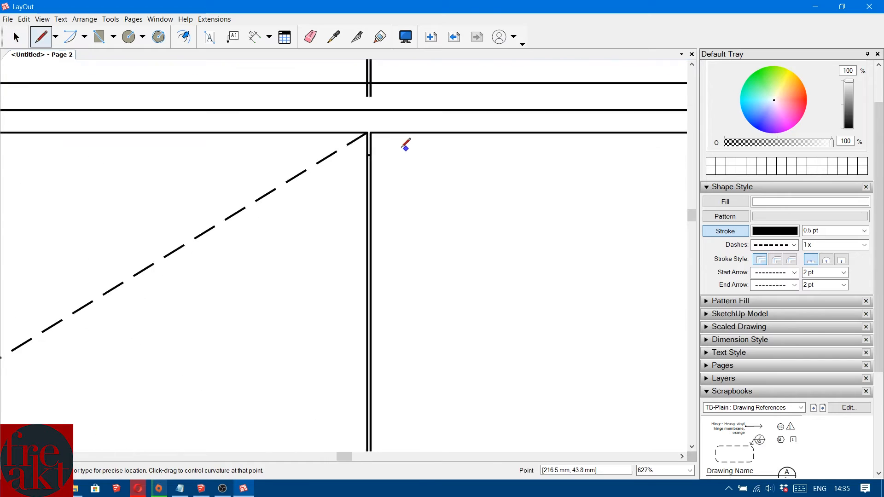
click(357, 127)
click(357, 127)
scroll(361, 129, down, 4)
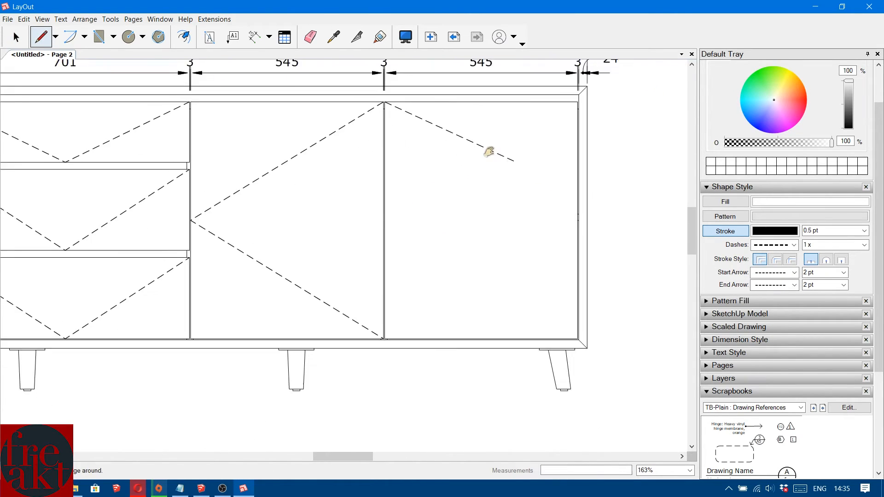
scroll(566, 196, up, 3)
scroll(566, 196, up, 1)
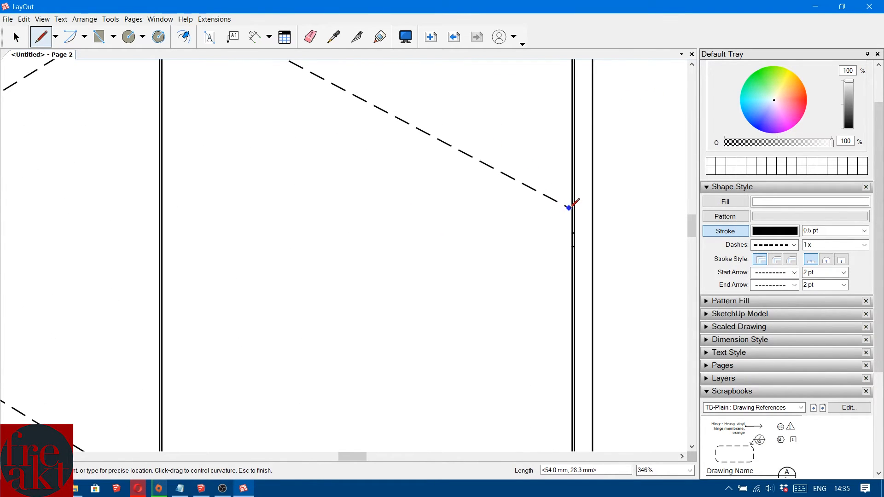
click(575, 245)
scroll(513, 266, down, 3)
scroll(409, 289, up, 4)
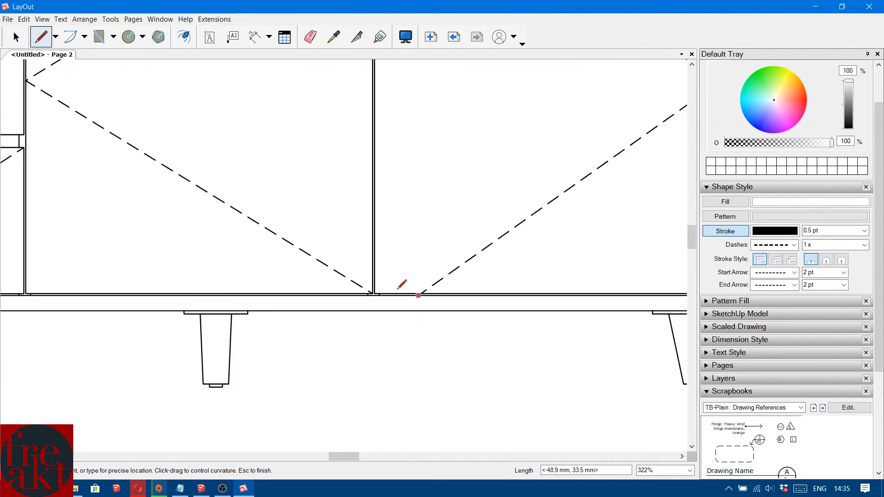
scroll(370, 294, up, 2)
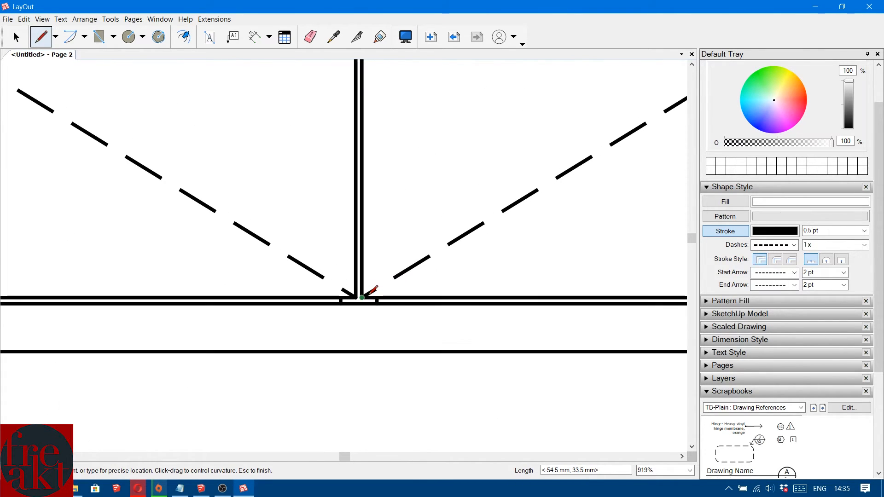
key(space)
Review the whole front view, checking the opening symbols on all doors and drawers, the dimensions and the legs.
scroll(361, 294, down, 10)
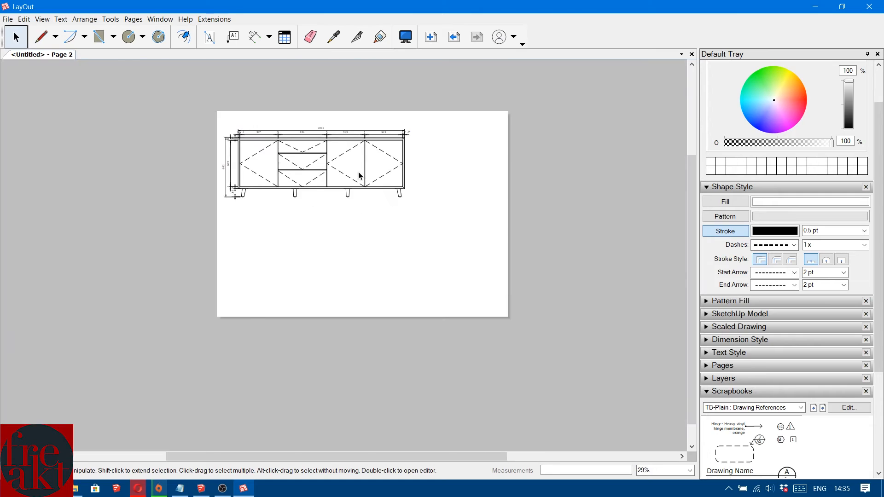
scroll(501, 240, up, 4)
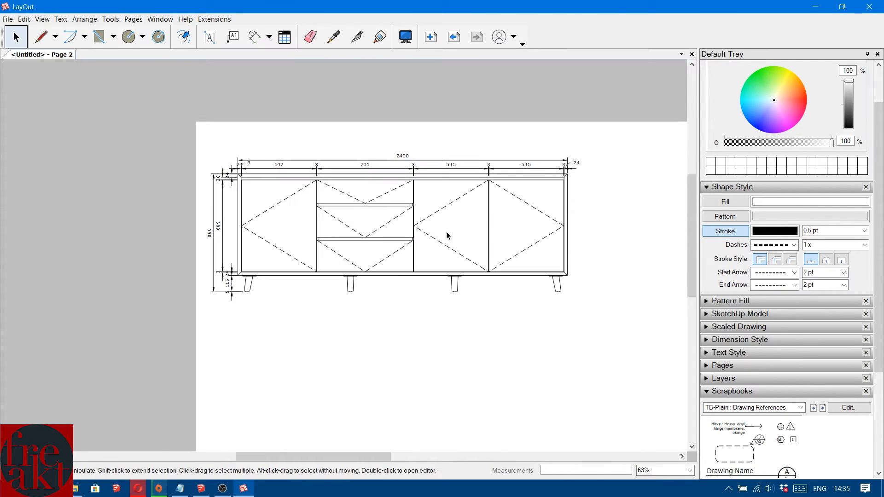
scroll(399, 290, up, 2)
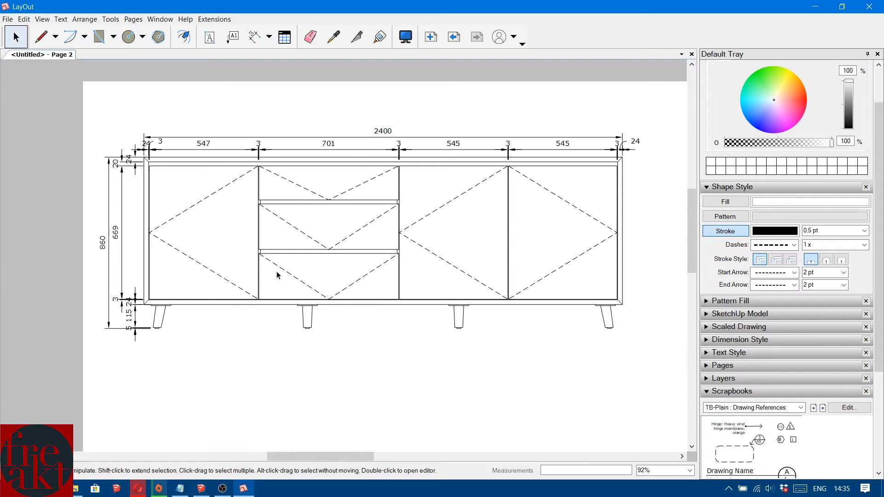
middle_drag(289, 272, 298, 249)
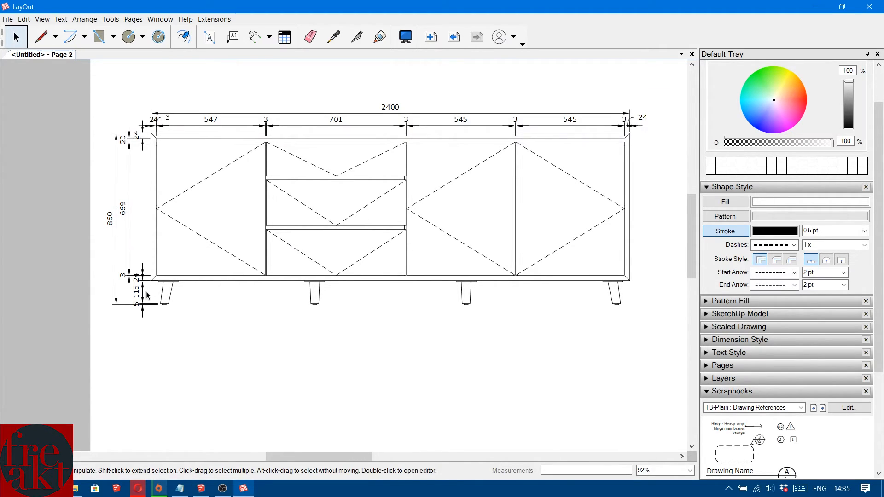
scroll(148, 295, up, 1)
scroll(148, 295, down, 2)
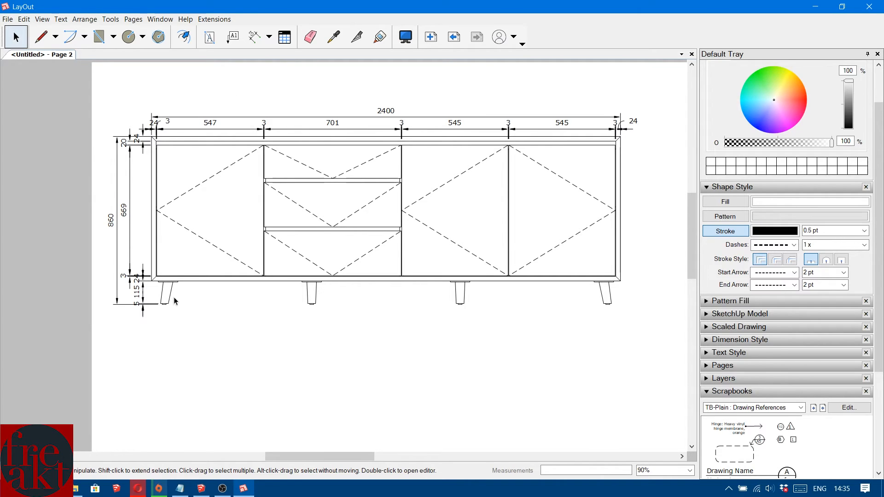
scroll(175, 300, up, 3)
scroll(547, 302, down, 4)
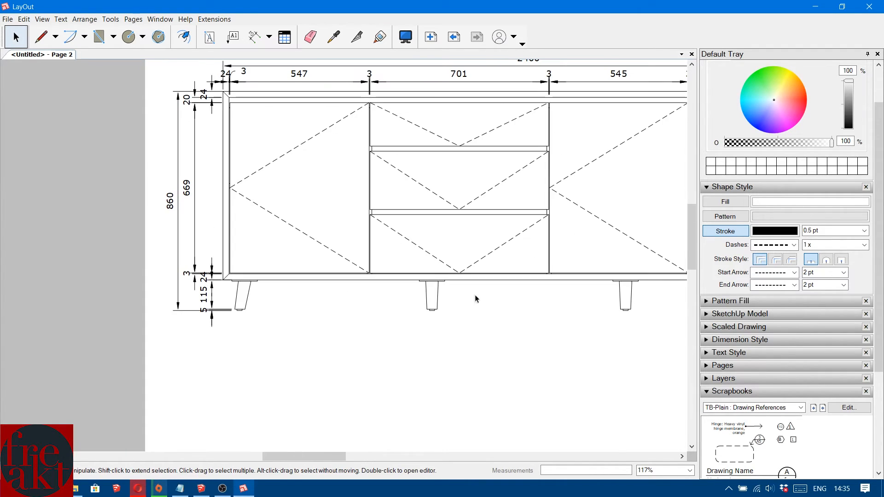
scroll(475, 290, up, 4)
scroll(475, 290, up, 1)
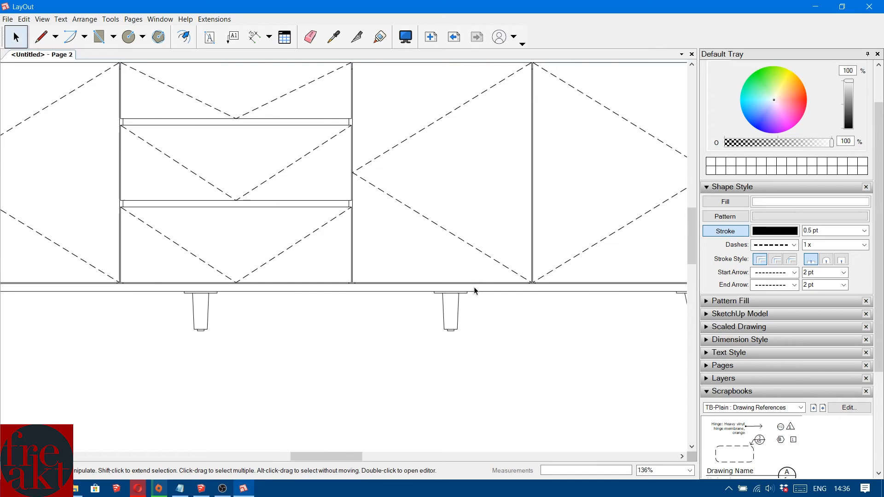
scroll(477, 294, down, 4)
scroll(474, 320, up, 4)
scroll(226, 238, down, 3)
middle_drag(225, 238, 289, 200)
middle_drag(235, 185, 316, 281)
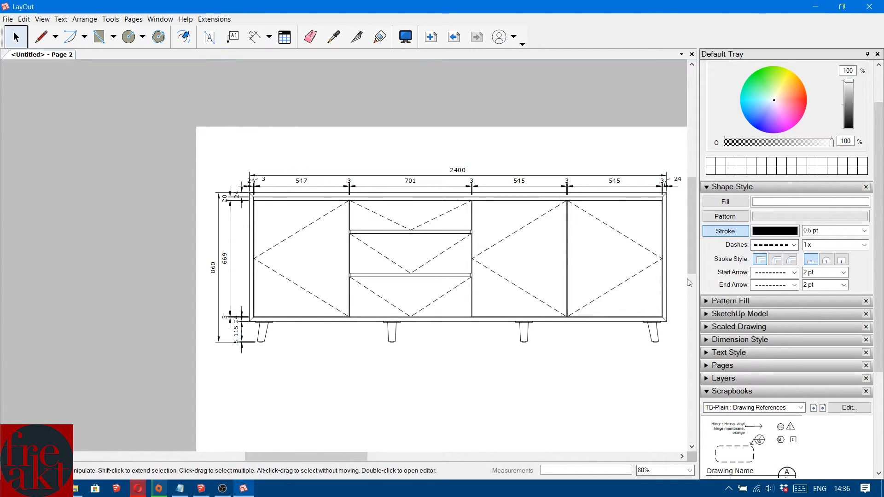
Collapse the shape style settings and browse the TB-Plain scrapbook's Sections & Elevations symbols, returning to Drawing References.
click(739, 188)
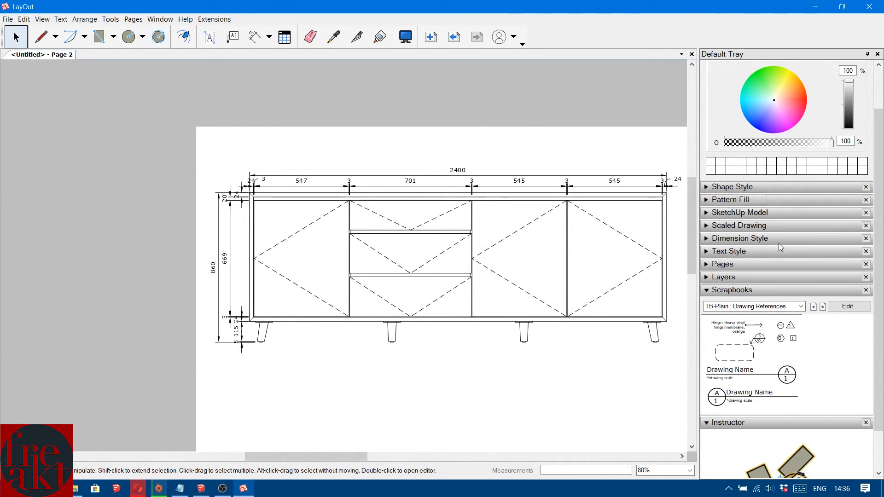
click(752, 290)
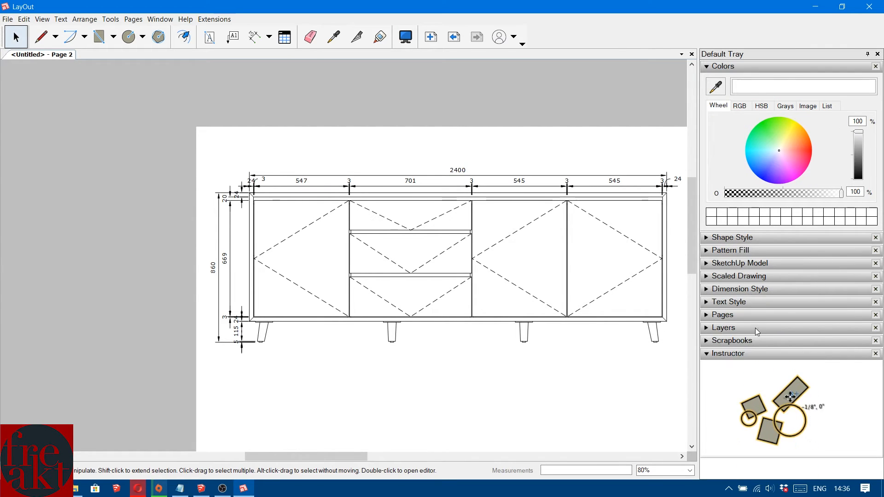
click(759, 342)
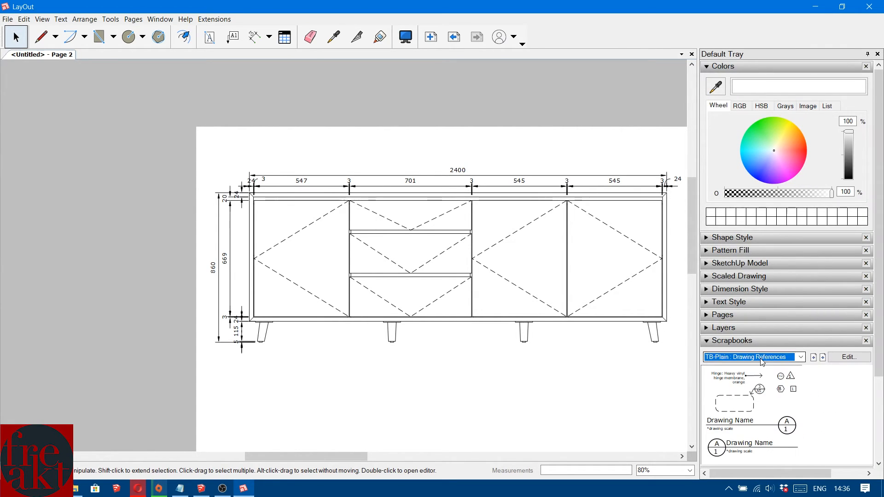
click(755, 358)
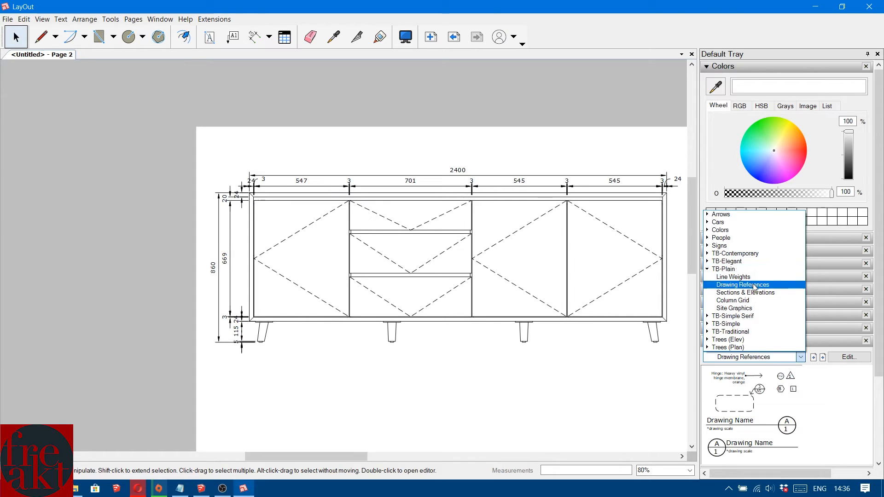
click(759, 293)
click(764, 357)
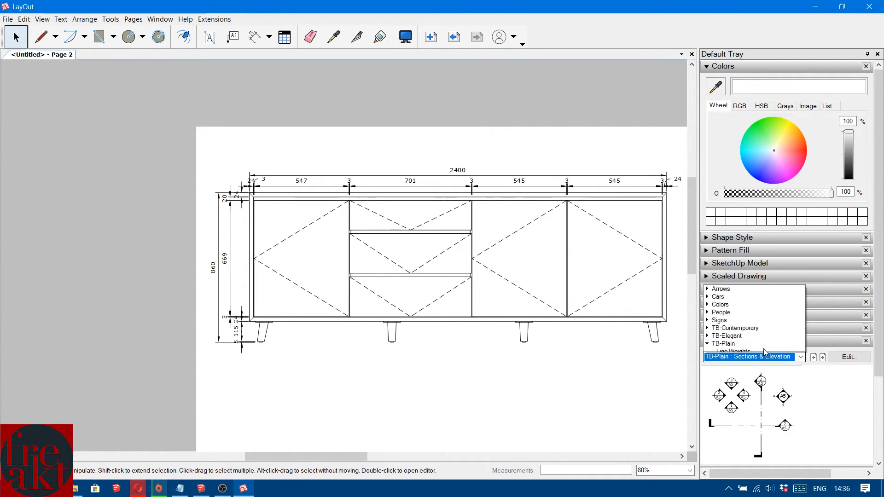
click(742, 287)
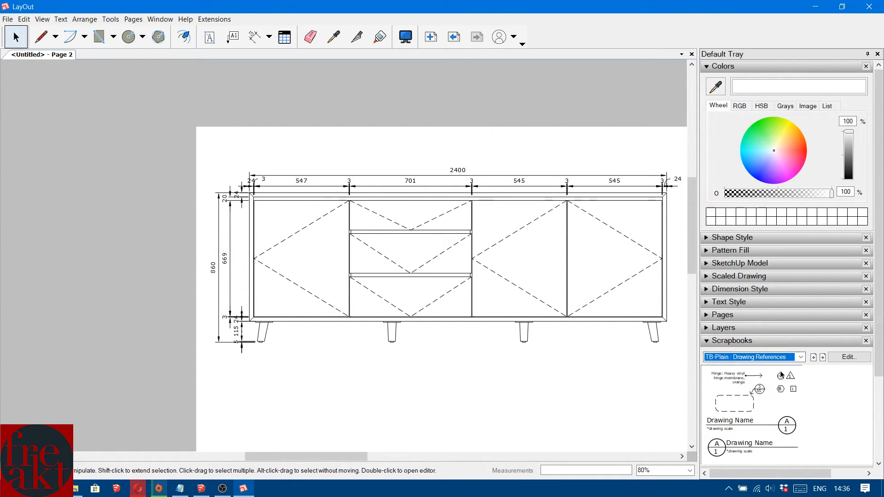
Place the TB-Elegant Drawing References project title symbol below the sideboard's front view.
click(764, 358)
click(741, 266)
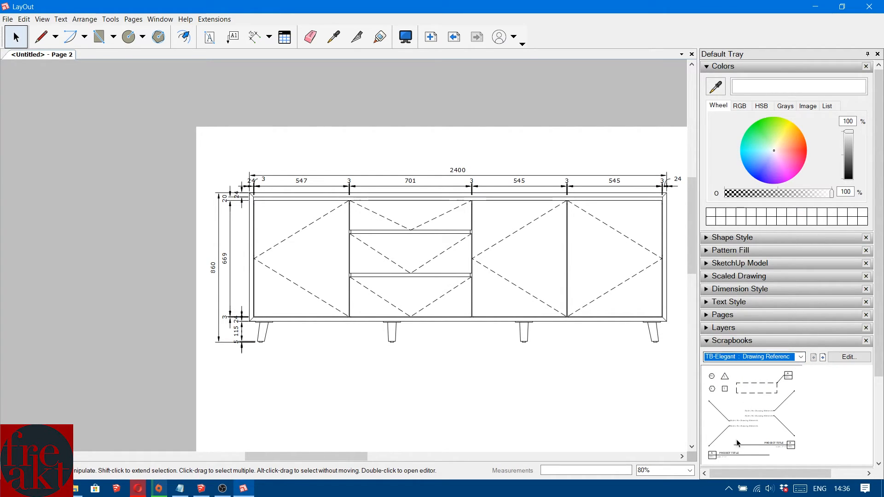
click(728, 455)
click(303, 377)
scroll(303, 377, up, 3)
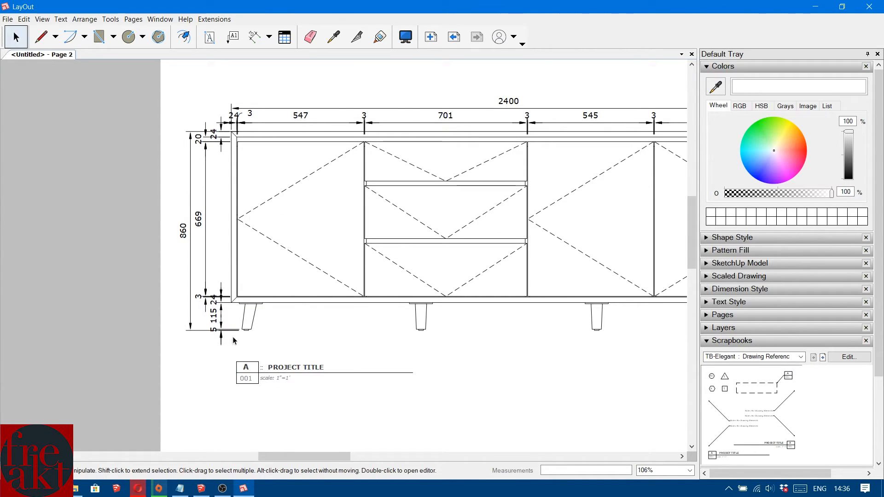
Align the title symbol's left edge with the cabinet's left side and move it down below the legs.
scroll(248, 371, up, 4)
click(248, 372)
drag(248, 372, 236, 239)
scroll(237, 242, up, 5)
scroll(224, 233, up, 5)
drag(208, 205, 222, 270)
scroll(226, 212, up, 5)
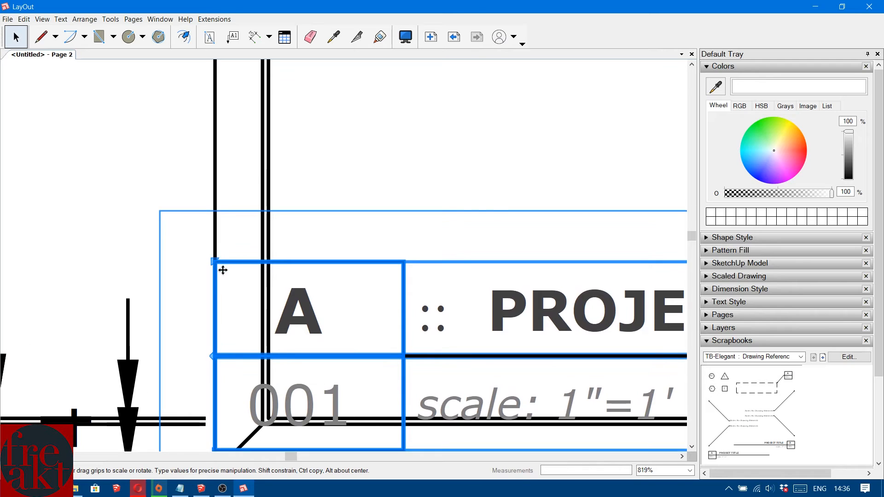
scroll(228, 258, down, 20)
scroll(232, 251, up, 1)
key(Down)
key(Down)
key(Down)
key(Down)
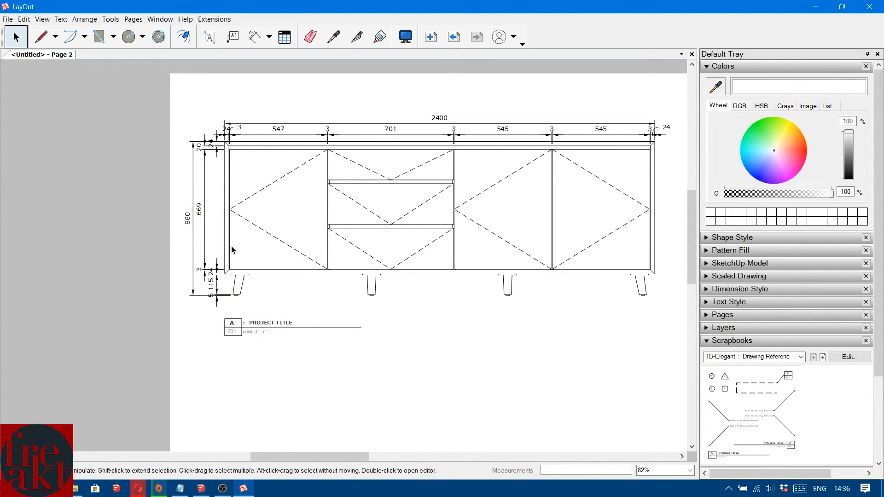
Replace the symbol's PROJECT TITLE text with FRONT VIEW (CLOSED), substituting Times New Roman for the missing font.
scroll(264, 331, up, 9)
double_click(295, 304)
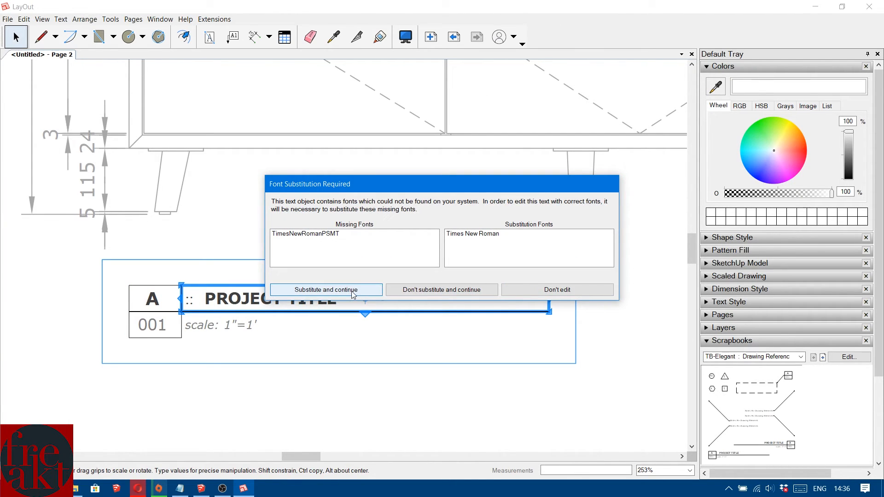
click(326, 290)
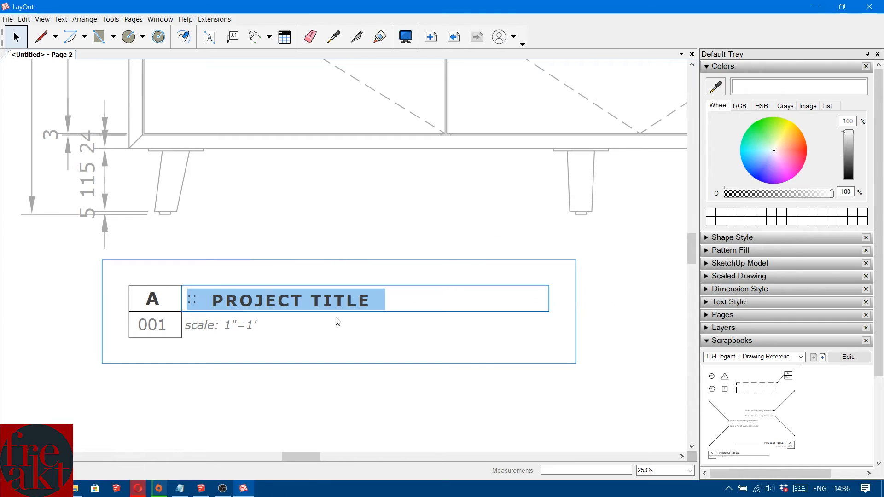
click(372, 303)
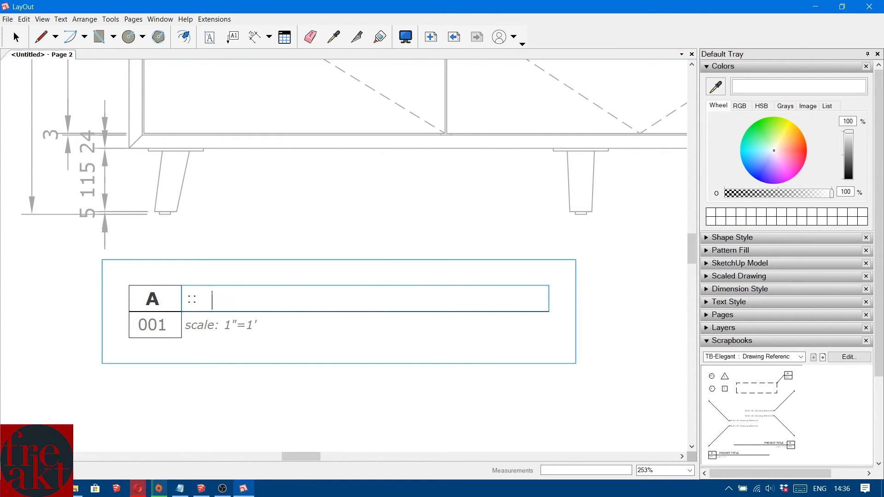
text(Froint)
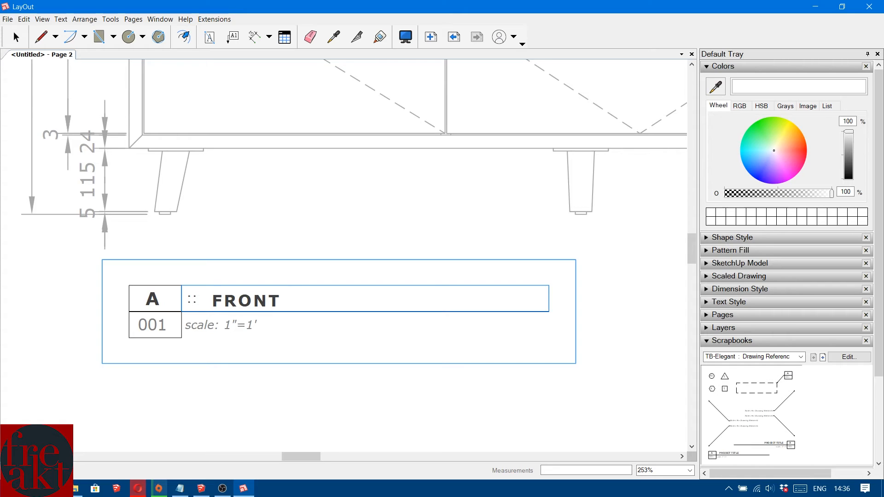
text( View)
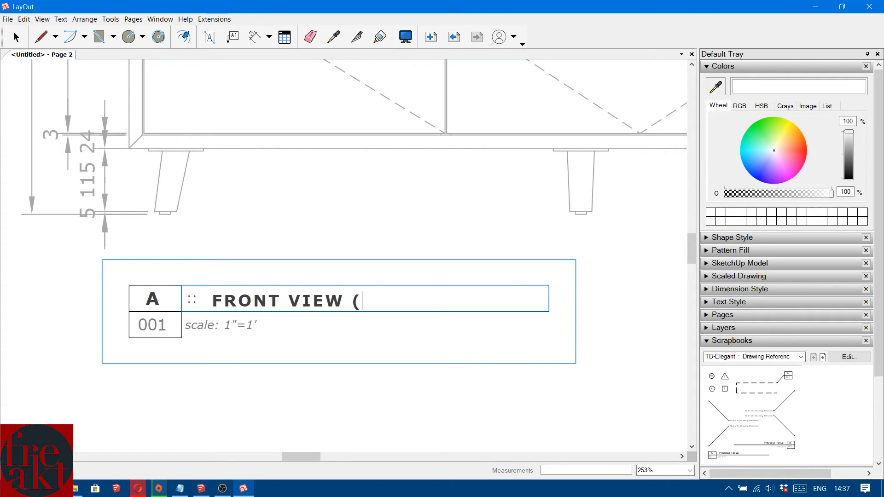
text((CLOSED)
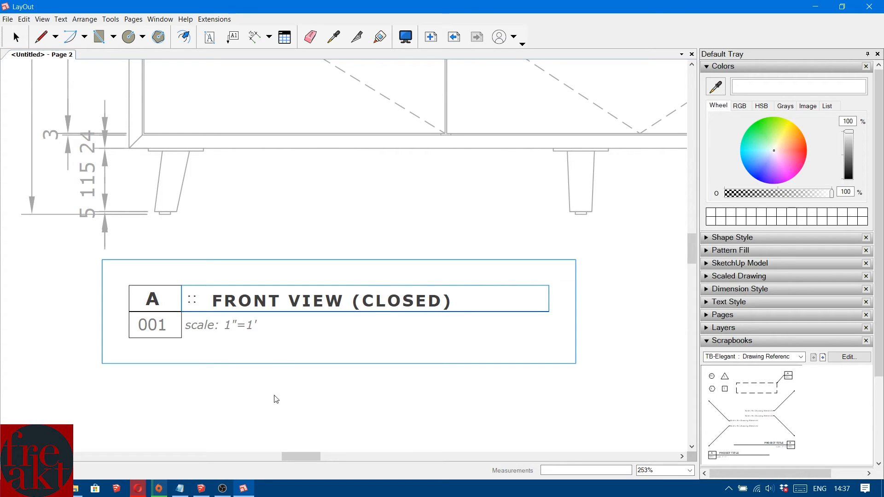
key(Escape)
Change the scale text in the title symbol to 1:10, keeping the reference letter A.
scroll(244, 322, up, 2)
double_click(244, 325)
click(266, 332)
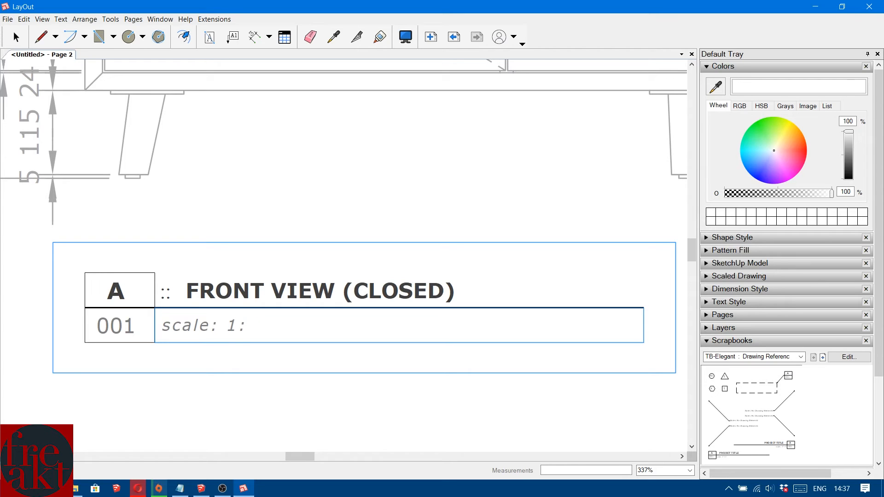
double_click(122, 293)
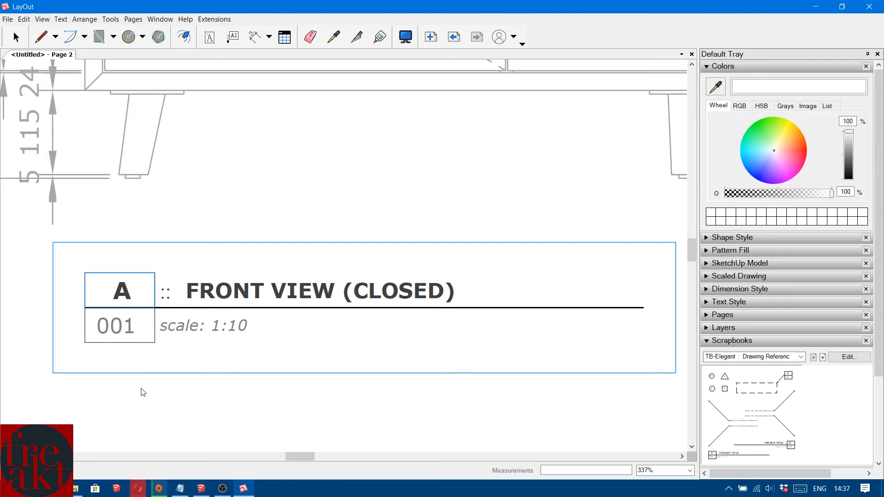
key(Escape)
Fit the page in view and place a copy of the front view model directly below its title symbol.
scroll(148, 408, down, 8)
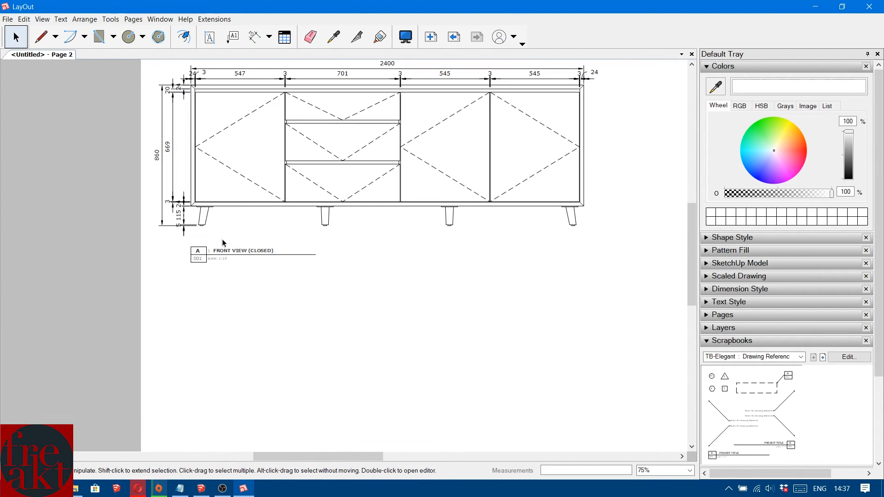
scroll(235, 288, up, 1)
click(689, 470)
click(672, 403)
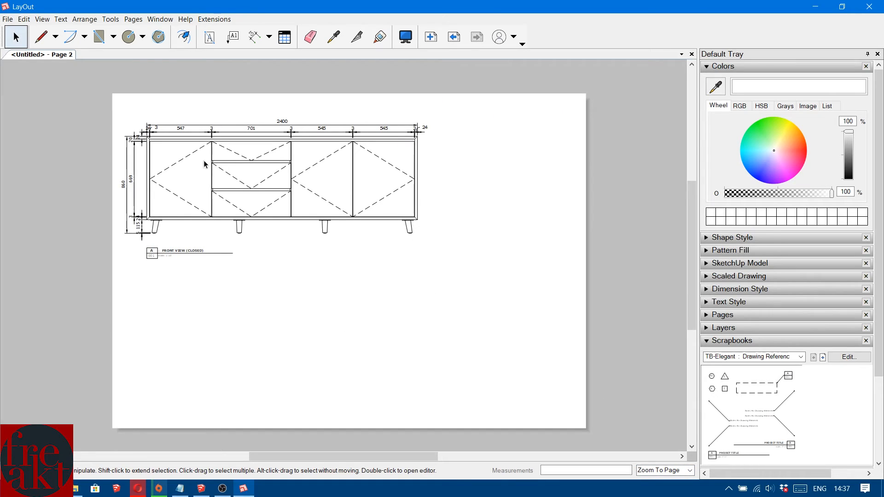
click(198, 189)
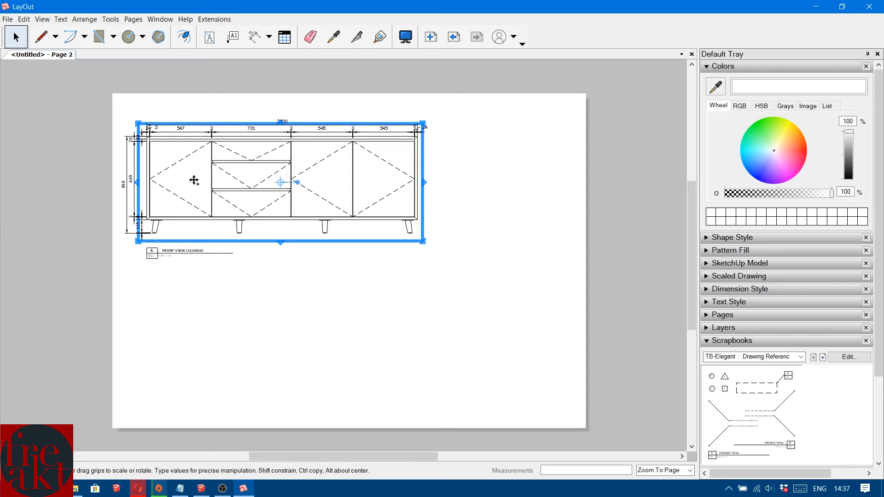
mouse_move(186, 177)
ctrl+mouse_down()
mouse_move(193, 268)
mouse_move(182, 326)
ctrl+mouse_up()
click(527, 284)
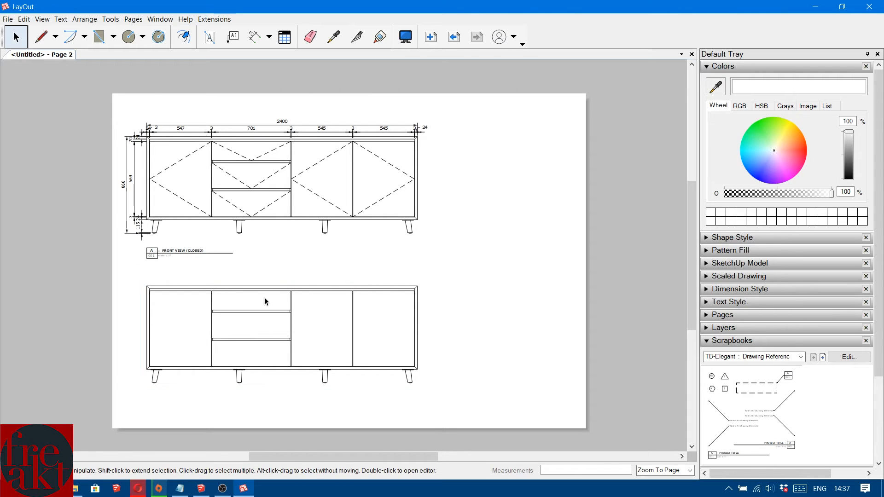
Look through the scenes available for the copied front view without changing its scene.
right_click(268, 302)
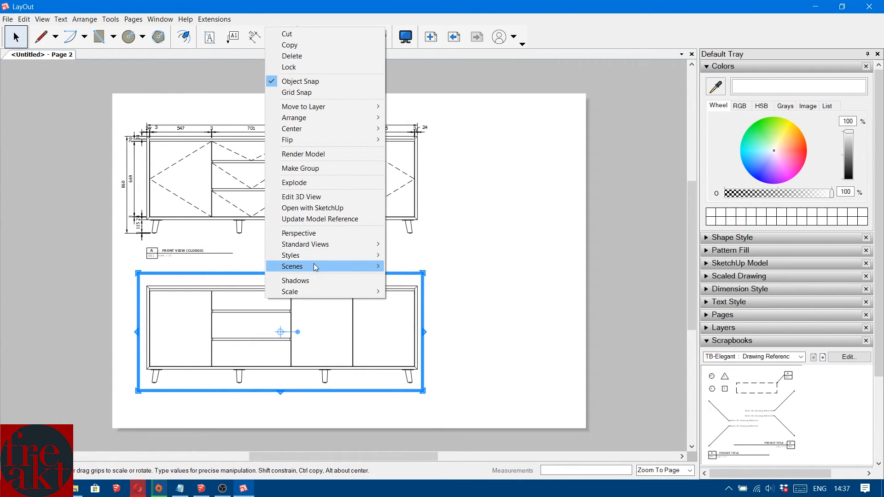
mouse_move(315, 267)
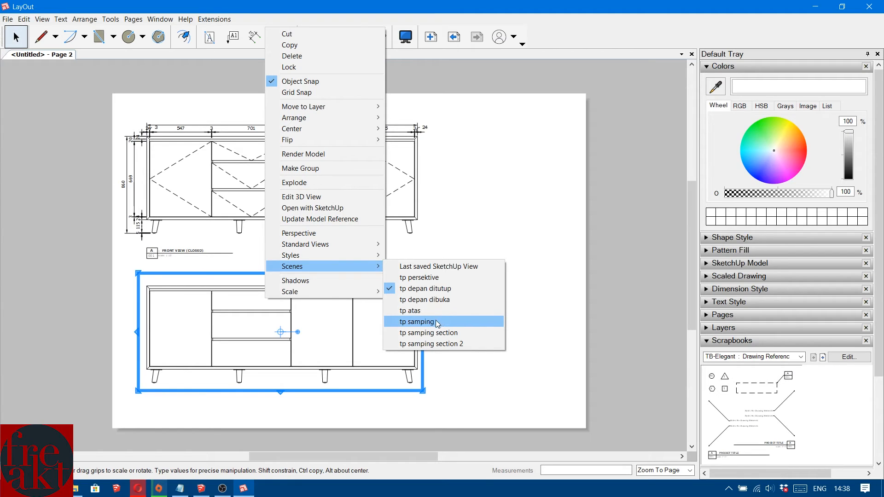
click(457, 186)
click(457, 186)
scroll(355, 175, up, 2)
scroll(355, 175, down, 2)
click(355, 175)
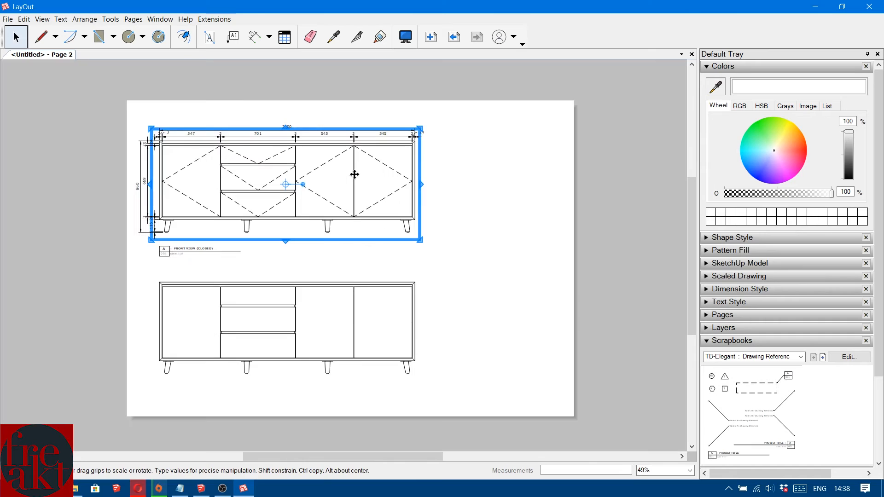
click(501, 221)
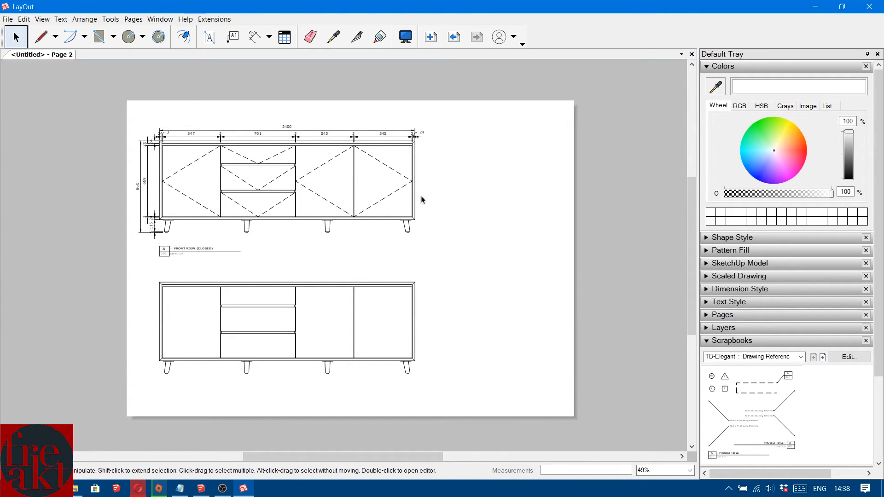
scroll(277, 177, up, 2)
scroll(273, 182, down, 1)
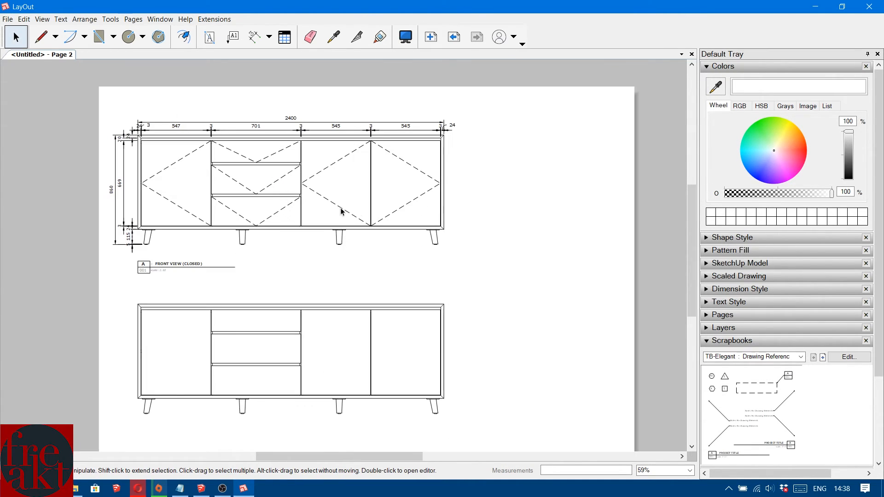
click(689, 470)
click(665, 407)
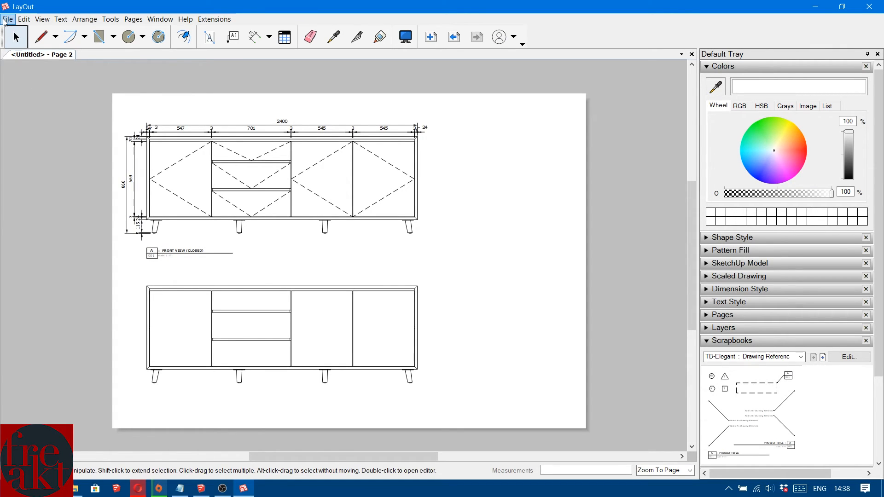
Start a PDF export of the document and dismiss the request to insert a disk.
click(6, 19)
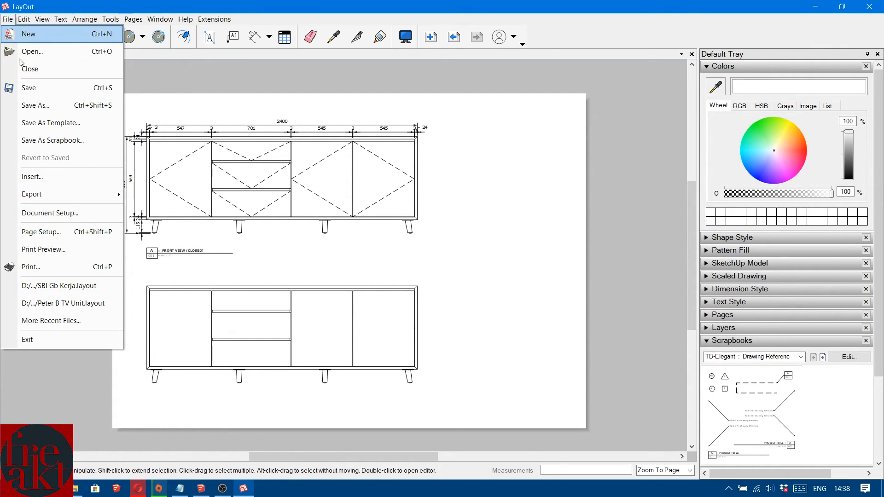
click(162, 89)
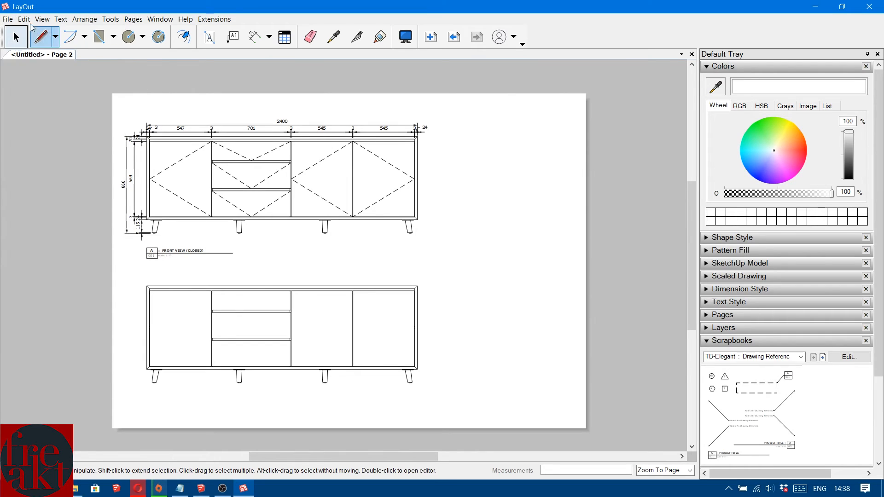
click(13, 18)
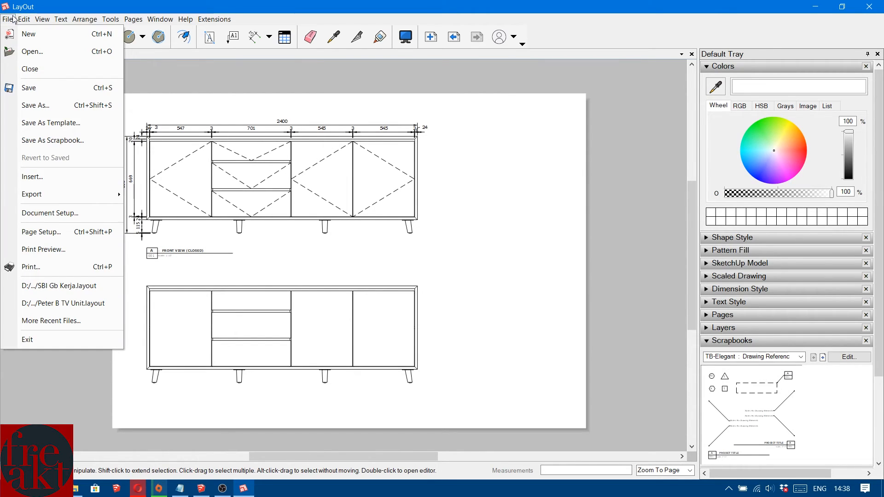
mouse_move(54, 198)
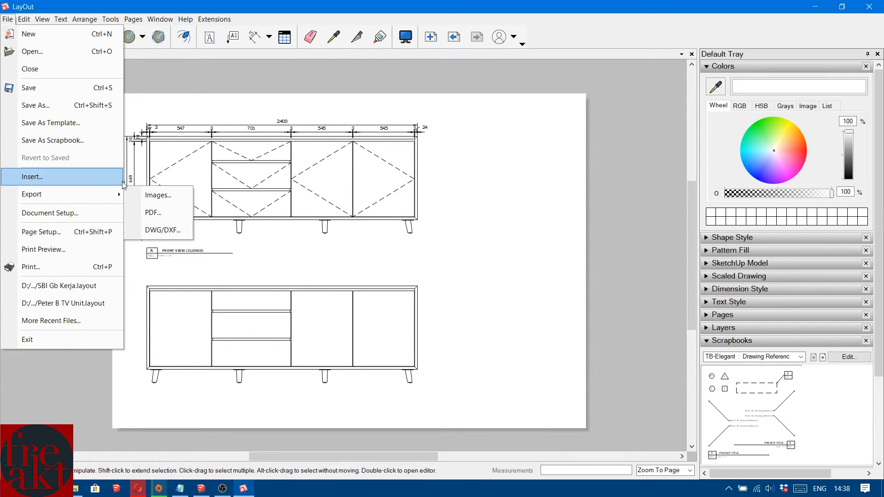
click(138, 213)
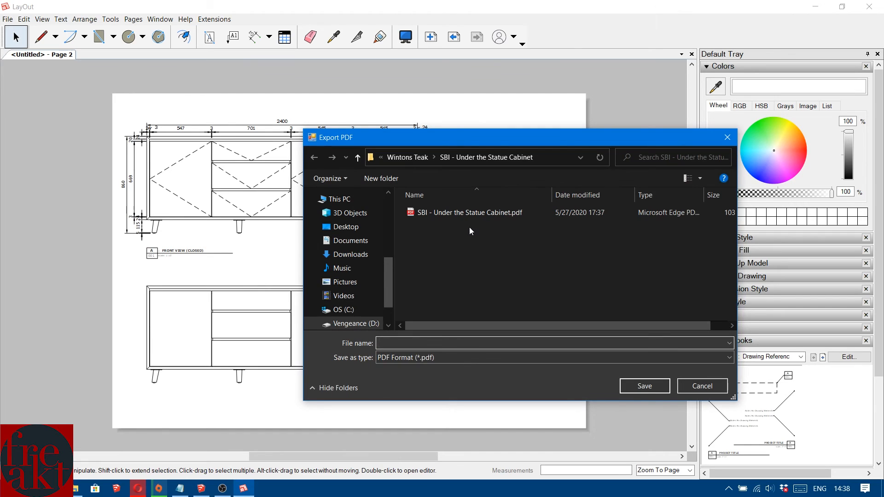
scroll(367, 326, down, 1)
click(364, 319)
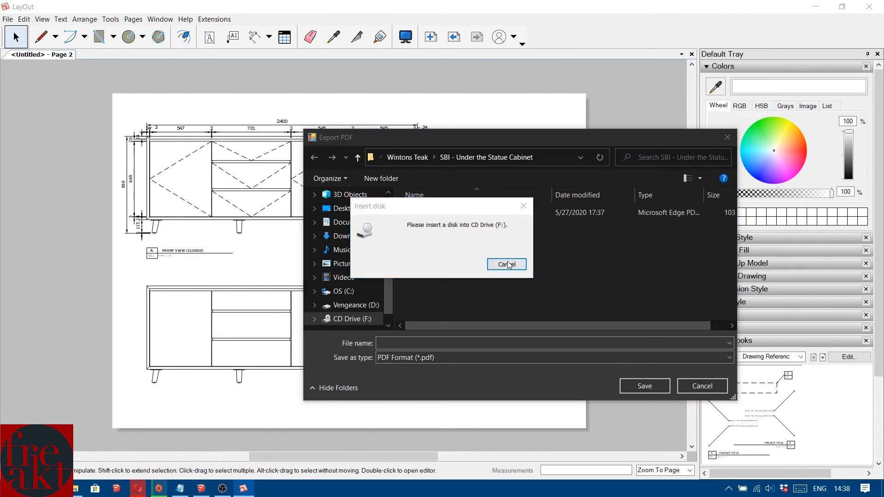
click(507, 264)
Save the PDF as Buffet Gambar Kerja in the FREAKT\Konten\Sketchup\Tutorial 1 folder on drive D.
click(359, 305)
click(454, 253)
double_click(455, 254)
double_click(443, 226)
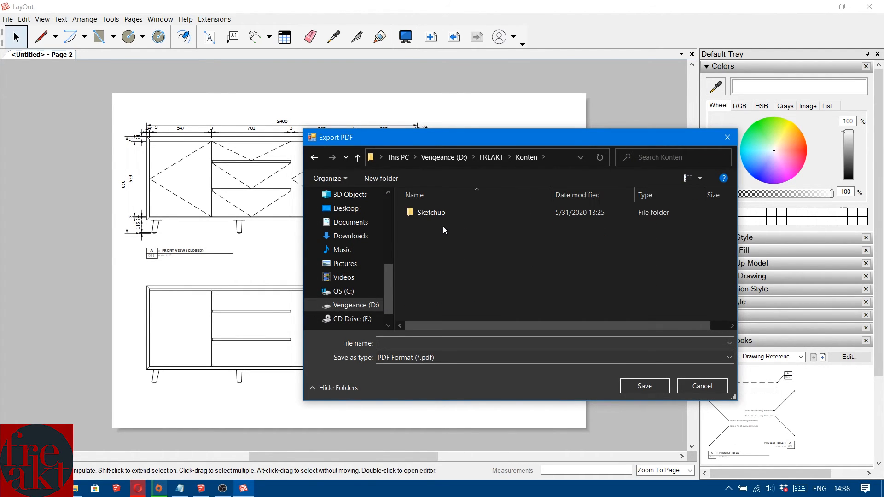
double_click(443, 217)
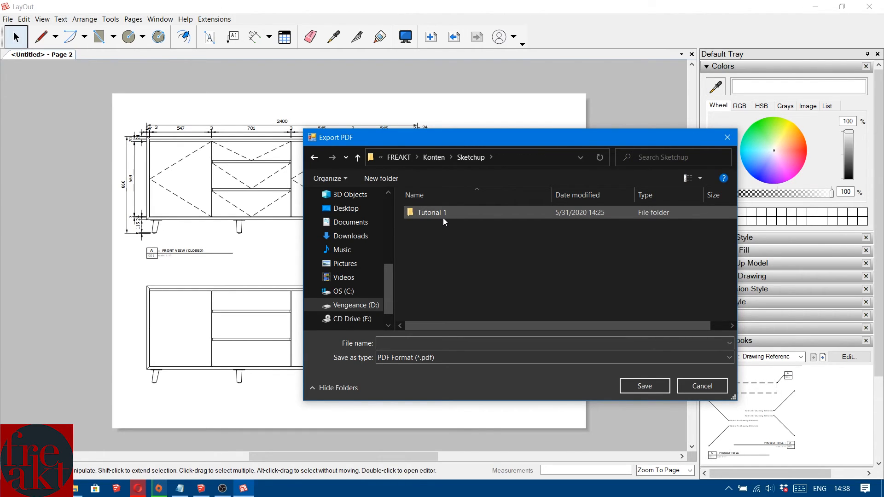
double_click(443, 218)
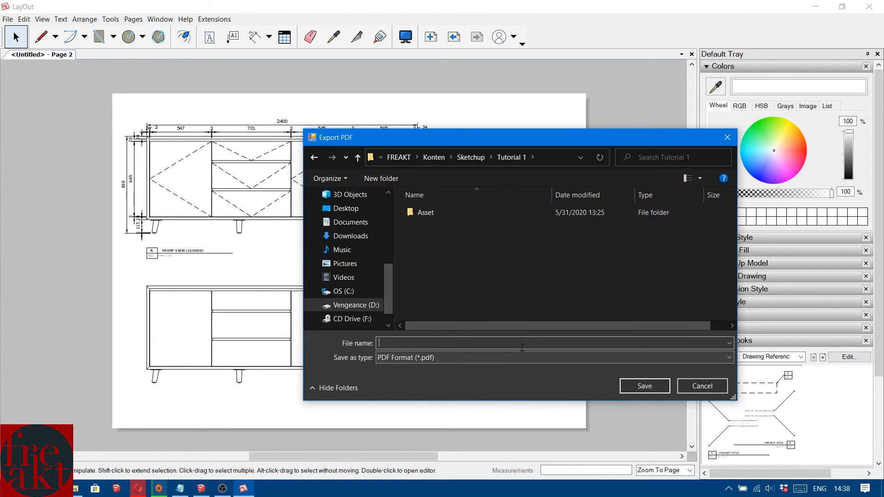
text(Buffet Gambar Kerja)
click(649, 385)
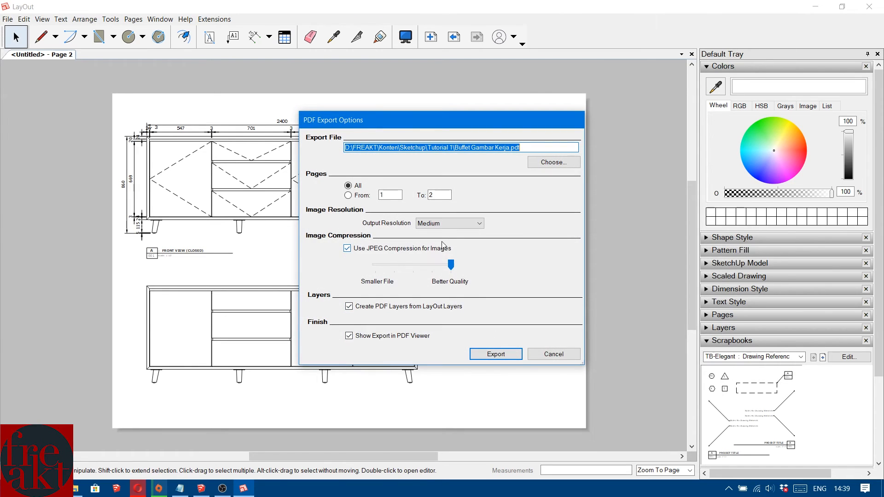
Export all pages with medium output resolution and dismiss the choice of app for opening the PDF.
click(445, 223)
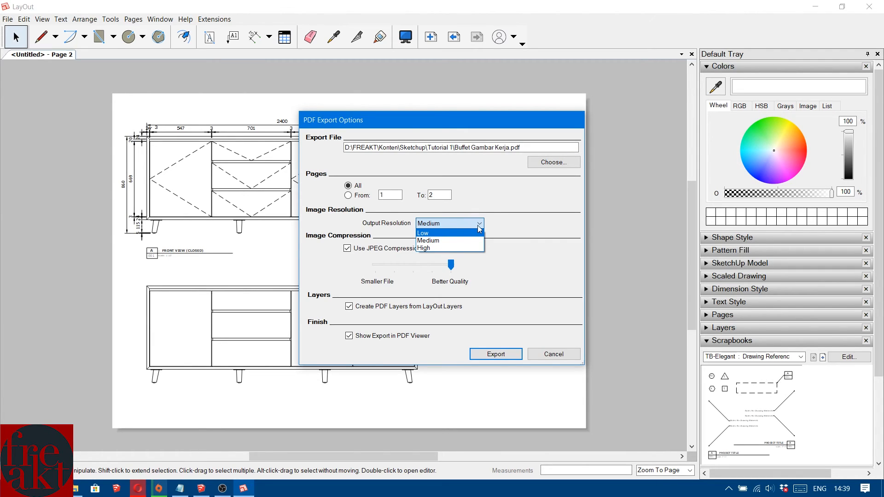
click(468, 248)
click(467, 225)
click(461, 240)
click(495, 353)
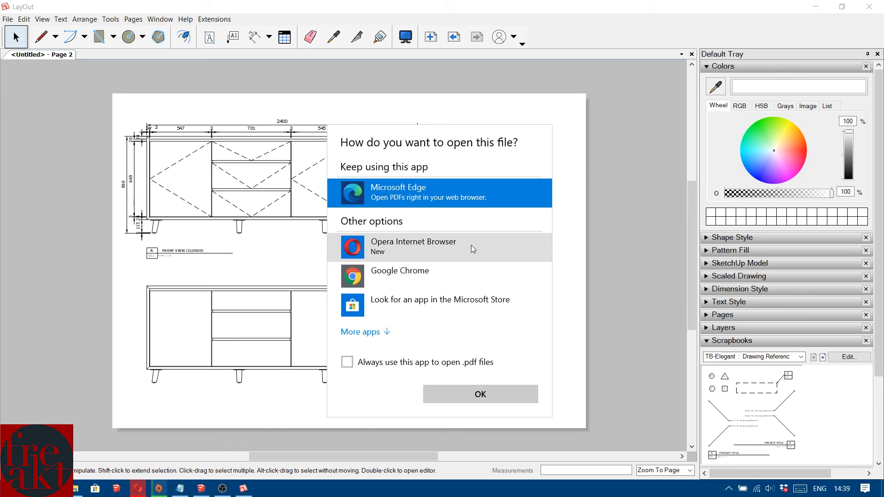
click(580, 237)
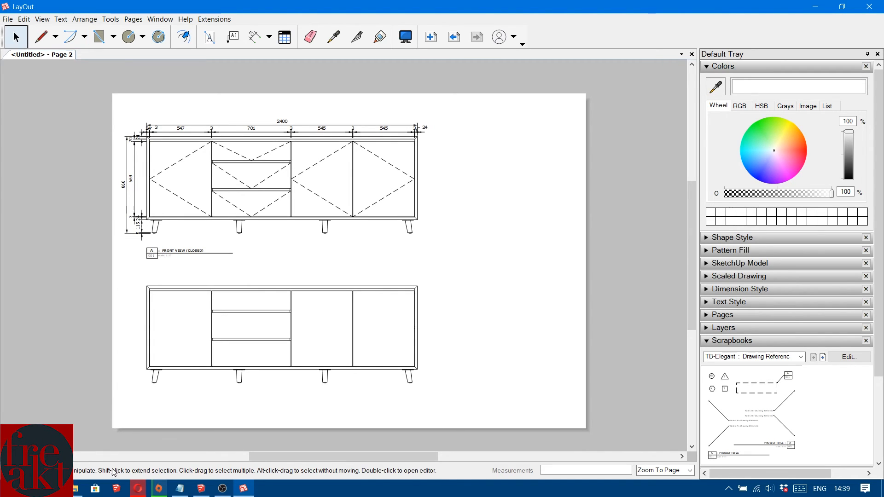
Switch to File Explorer and open the FREAKT\Konten\Sketchup\Tutorial 1 folder on drive D.
click(78, 493)
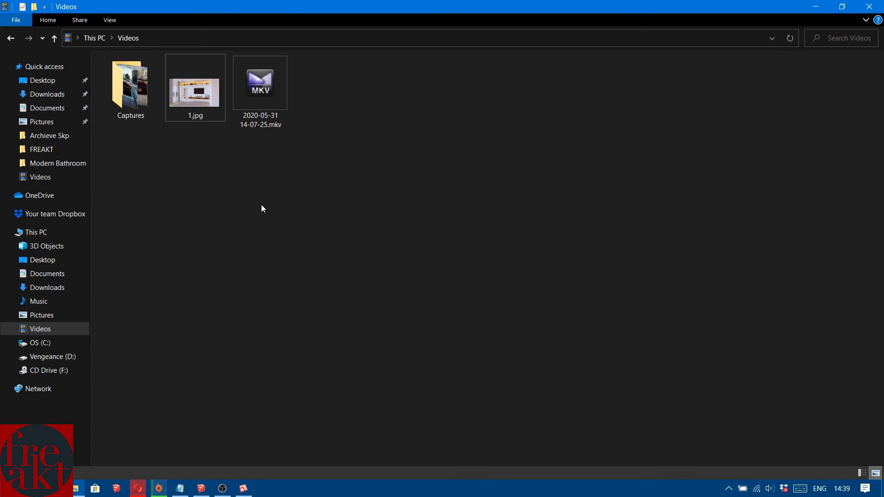
click(63, 358)
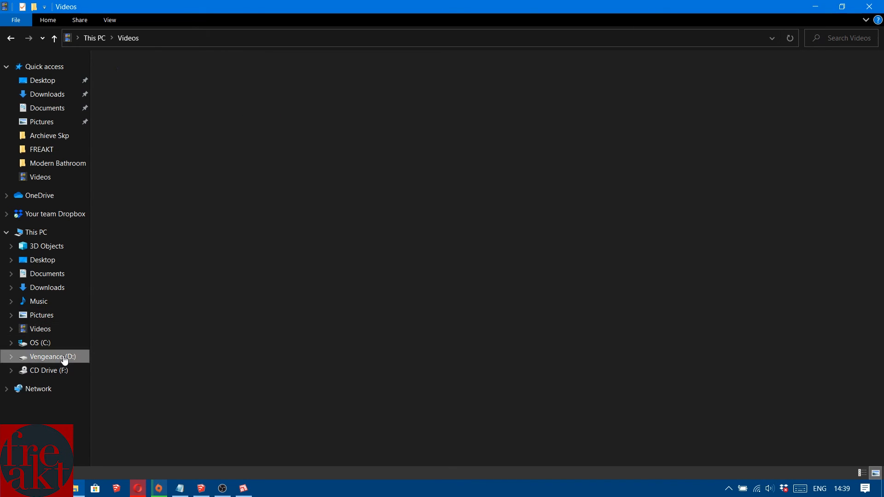
double_click(348, 101)
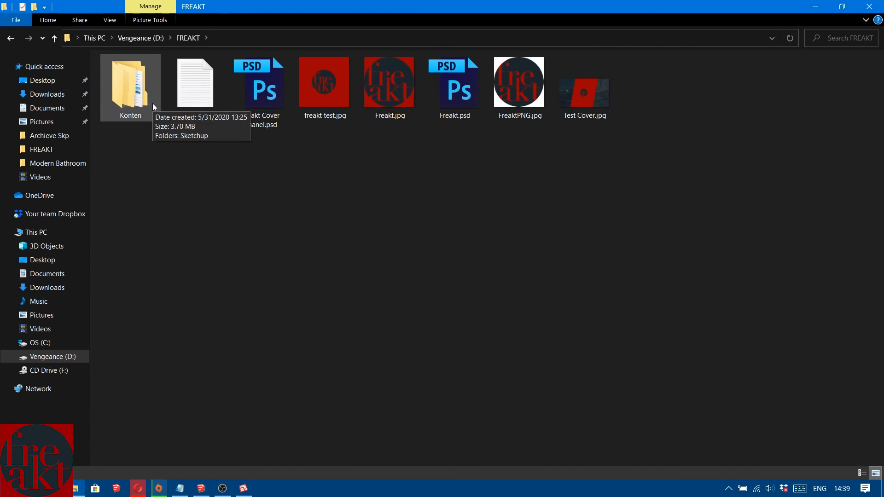
double_click(153, 106)
double_click(148, 73)
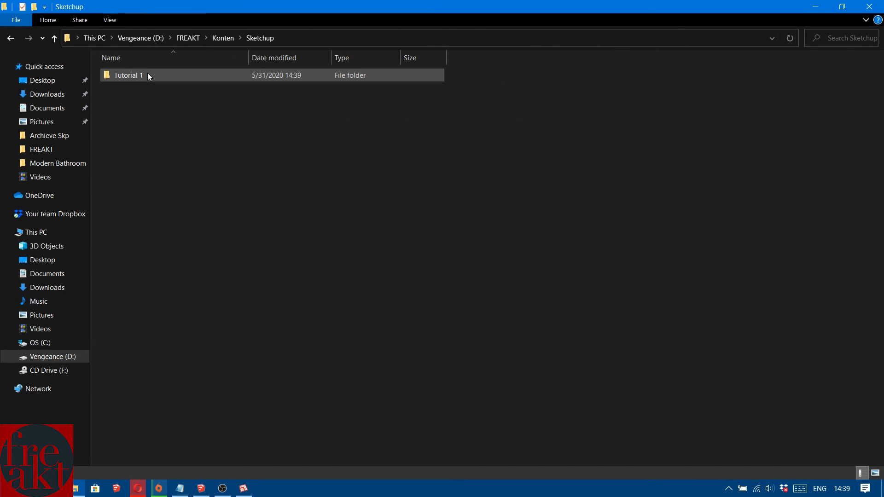
double_click(147, 73)
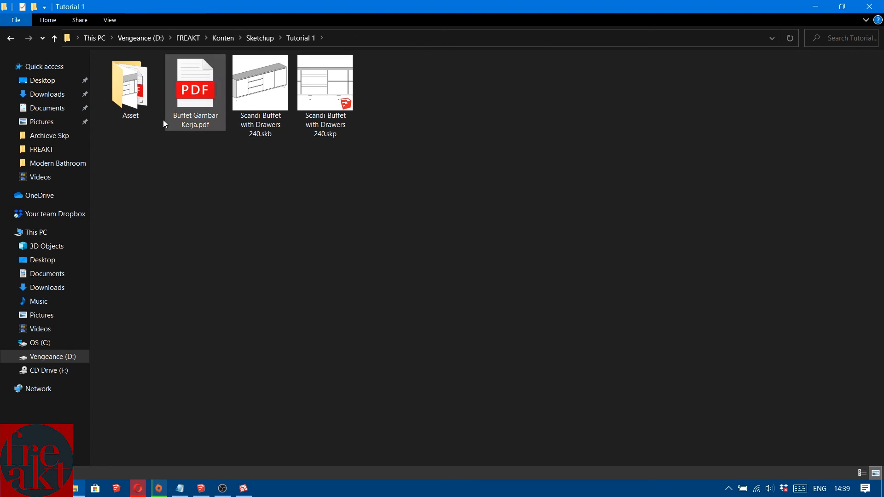
Open Buffet Gambar Kerja.pdf in Microsoft Edge and look through both exported pages.
click(195, 116)
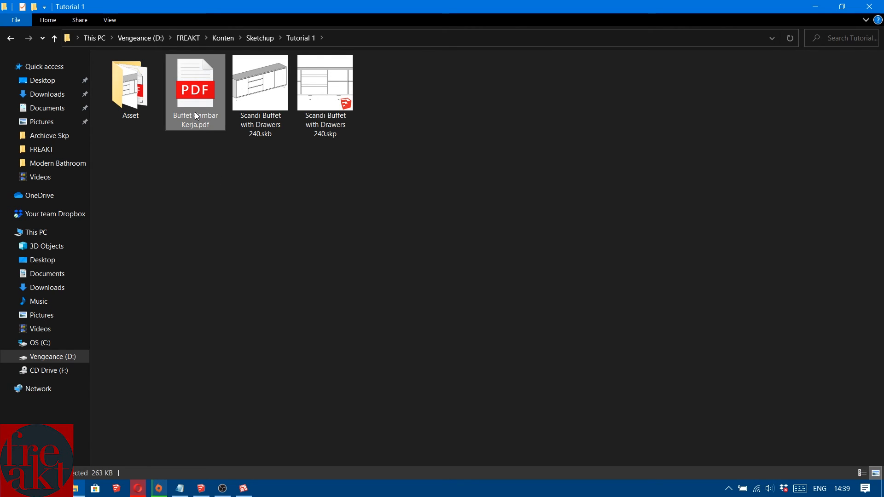
double_click(196, 116)
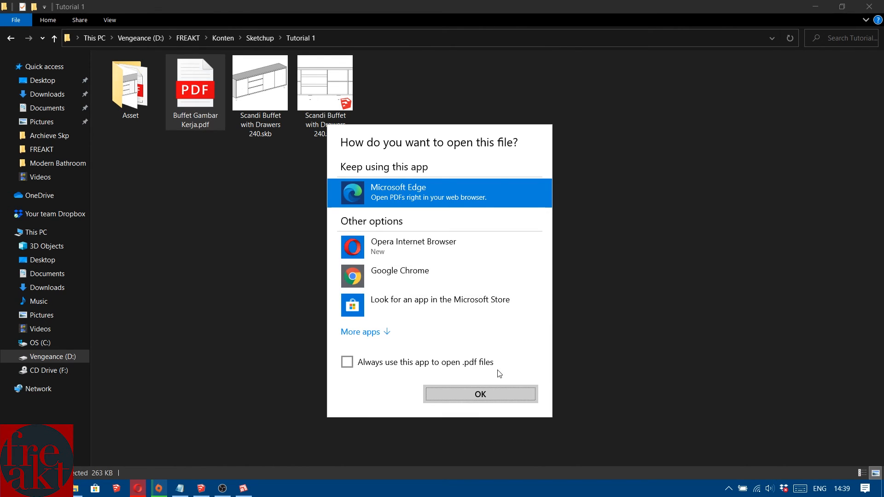
click(466, 389)
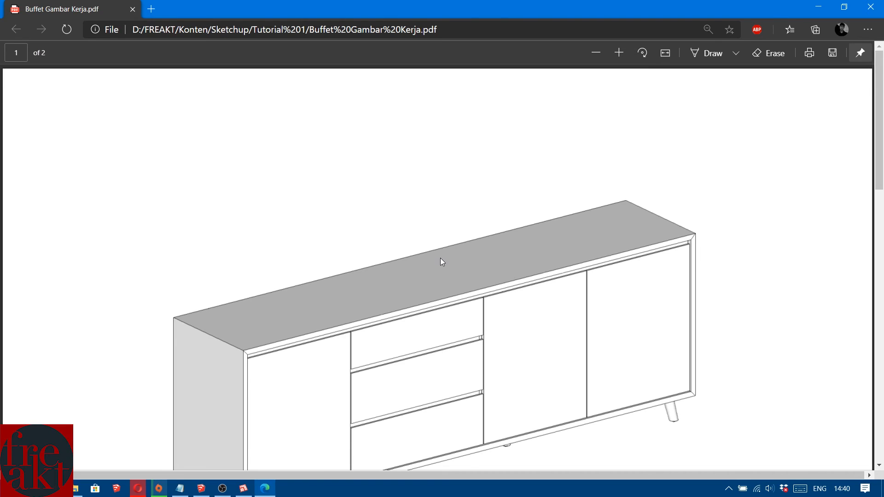
ctrl+scroll(441, 258, down, 3)
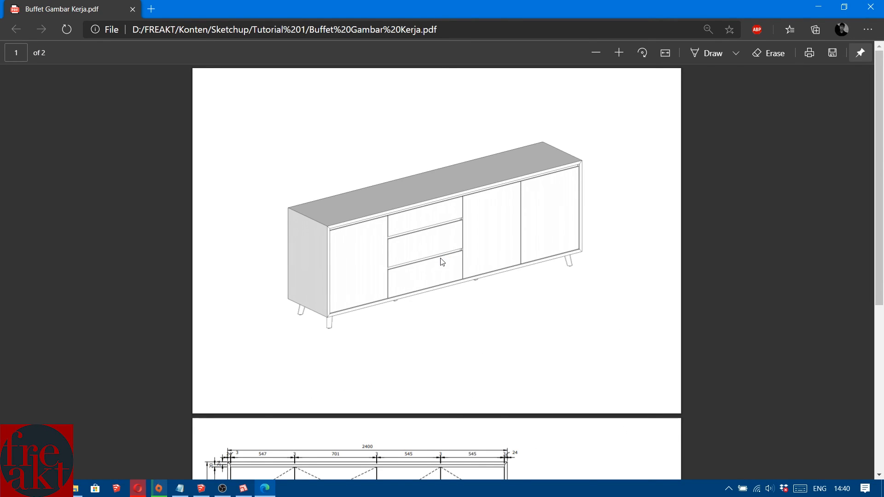
scroll(442, 262, down, 6)
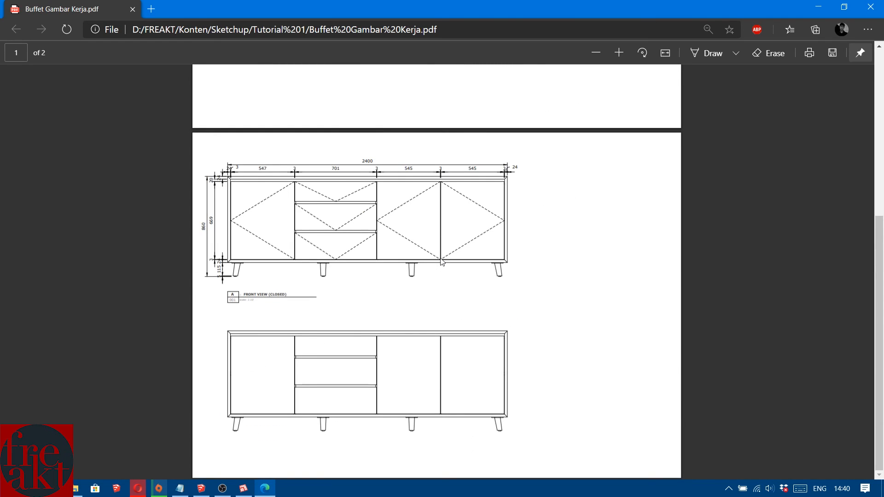
scroll(441, 261, up, 6)
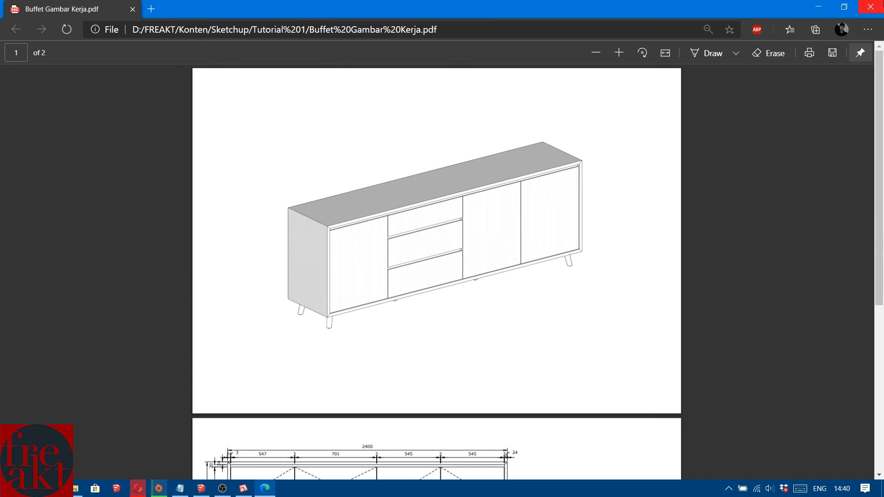
click(871, 6)
Open Scandi Buffet with Drawers 240.pdf from the Asset folder and look through its sheets through A.04.
double_click(150, 100)
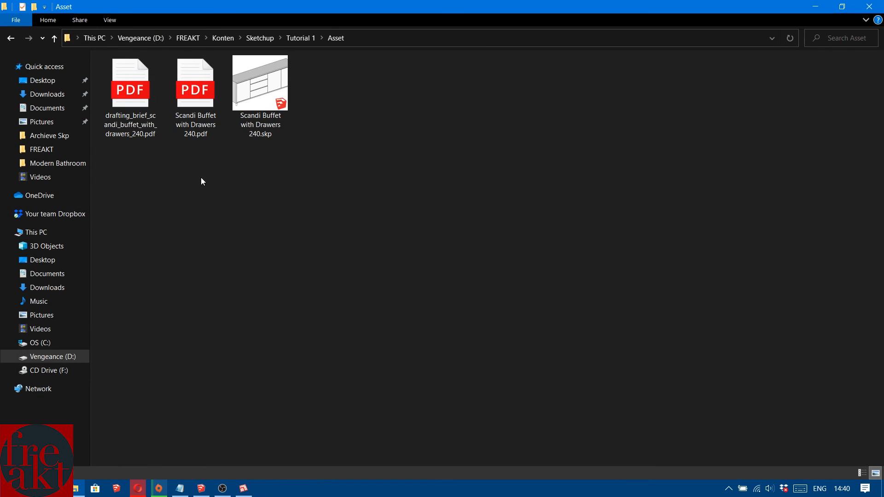
click(192, 101)
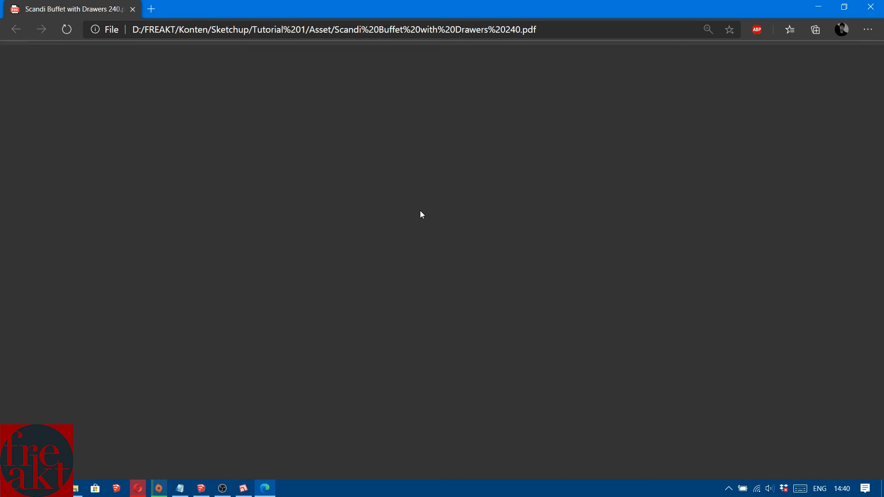
scroll(421, 212, down, 5)
scroll(420, 213, down, 3)
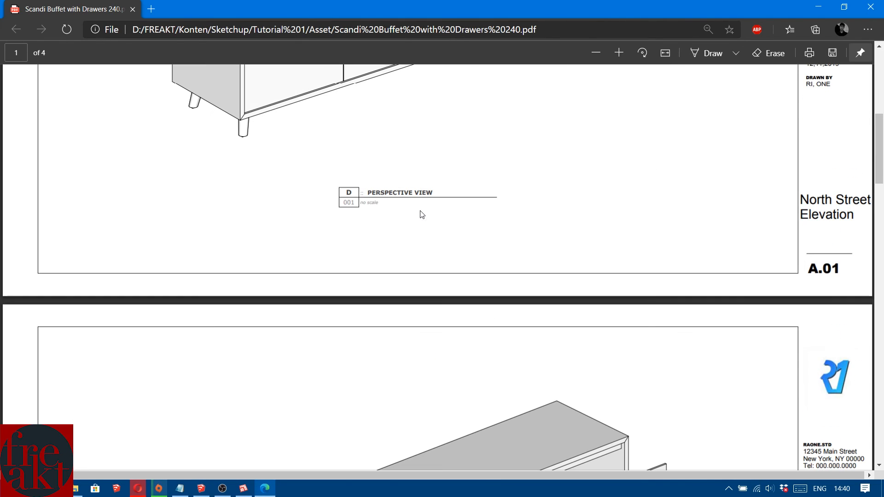
ctrl+scroll(420, 214, down, 3)
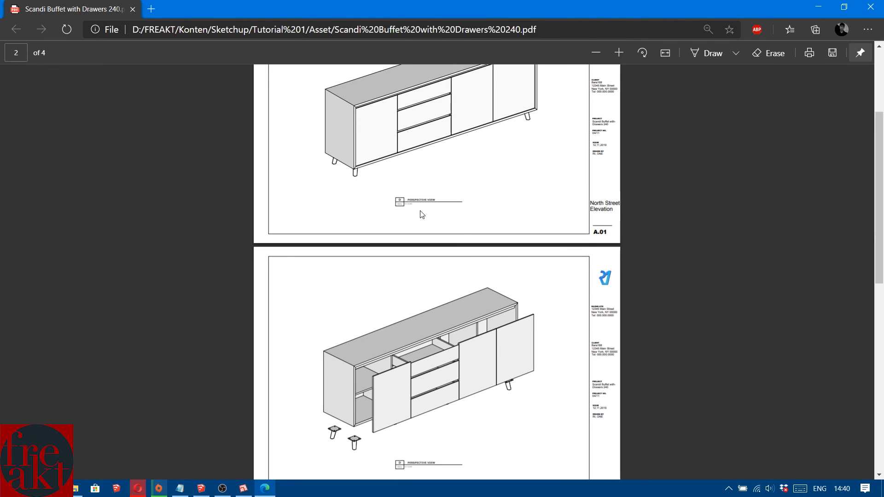
scroll(421, 214, down, 5)
scroll(422, 215, down, 3)
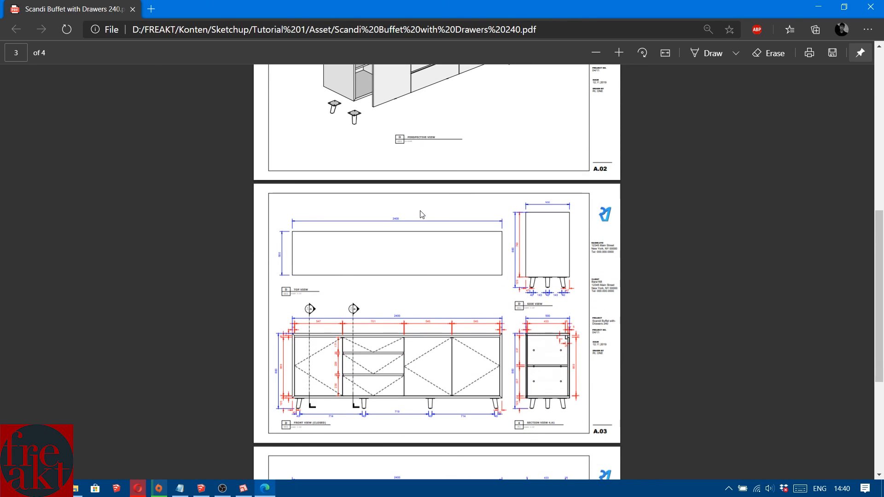
scroll(420, 214, down, 3)
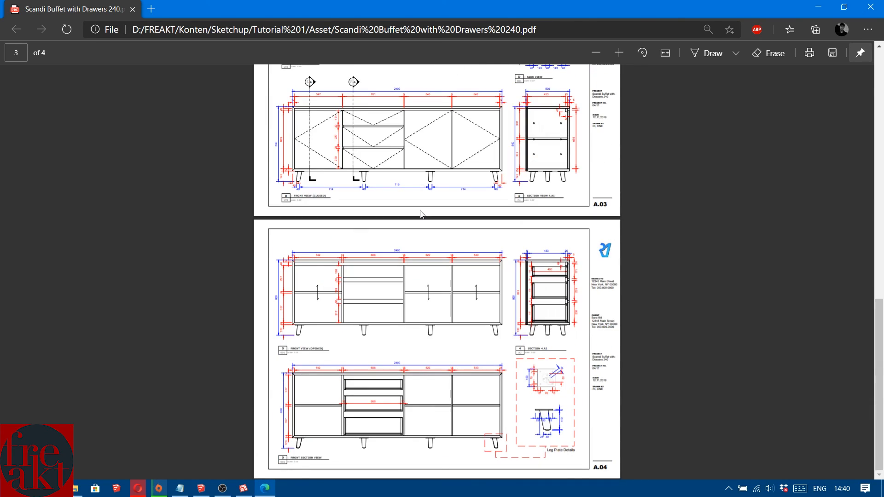
Examine the dimensioned views, sections and leg plate details on sheets A.03 and A.04 at closer range.
scroll(421, 214, up, 4)
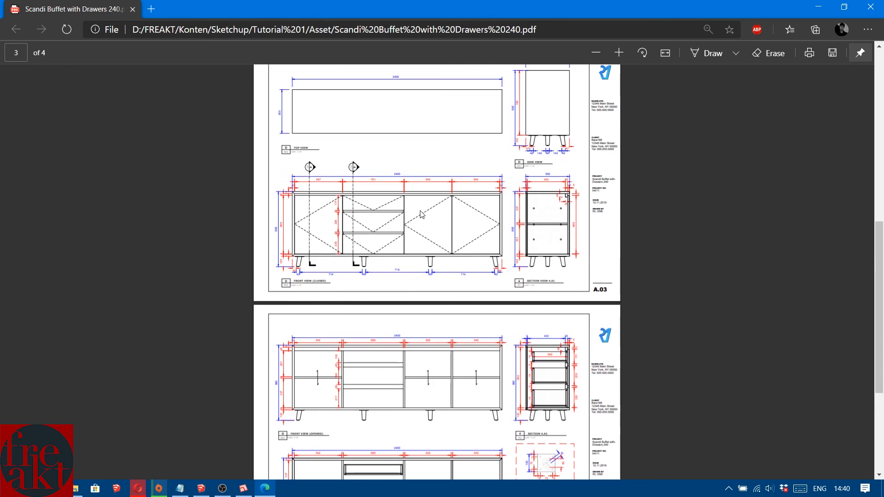
ctrl+scroll(422, 214, up, 2)
scroll(422, 214, down, 1)
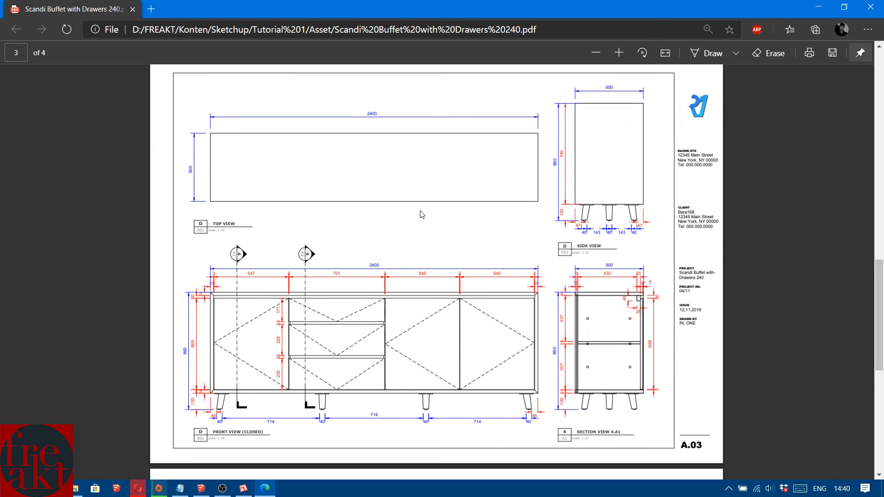
ctrl+scroll(421, 214, down, 1)
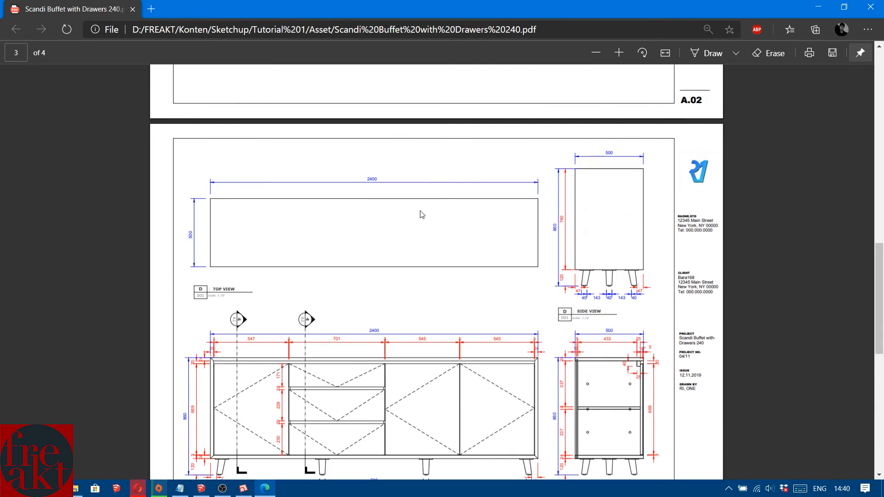
scroll(422, 214, down, 1)
ctrl+scroll(422, 214, up, 1)
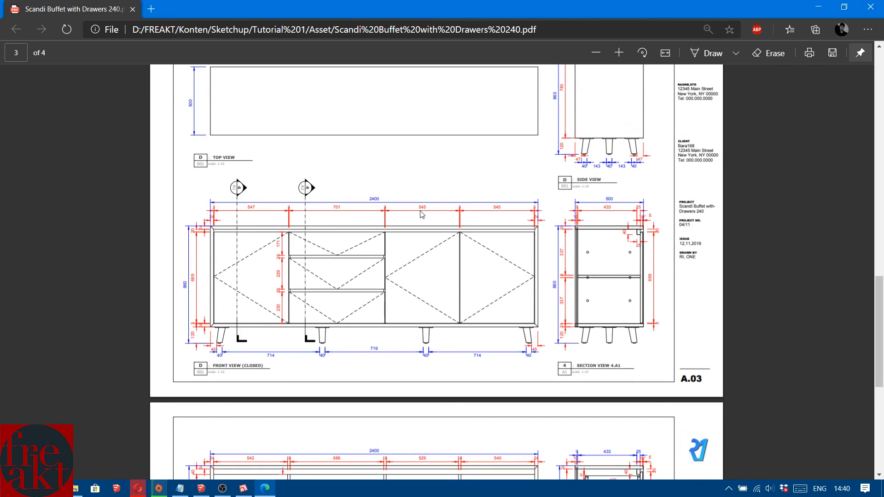
scroll(422, 214, up, 2)
scroll(422, 214, down, 5)
scroll(422, 214, down, 2)
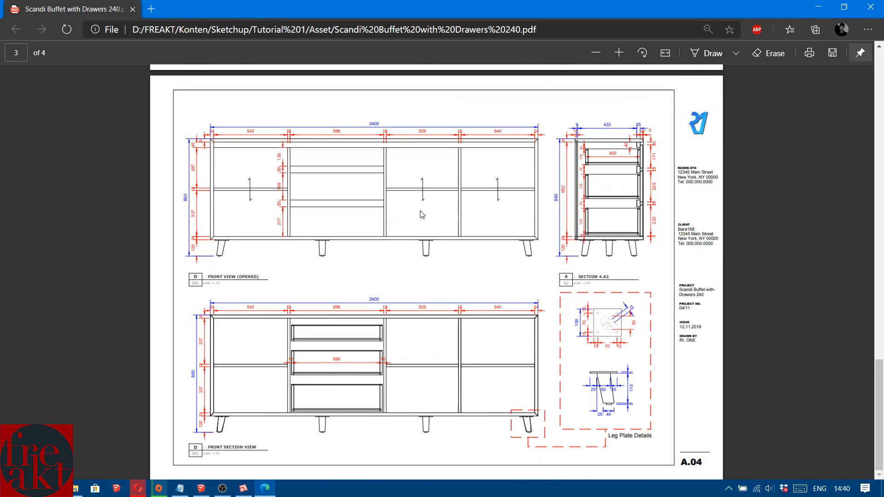
scroll(422, 214, up, 7)
scroll(422, 215, up, 2)
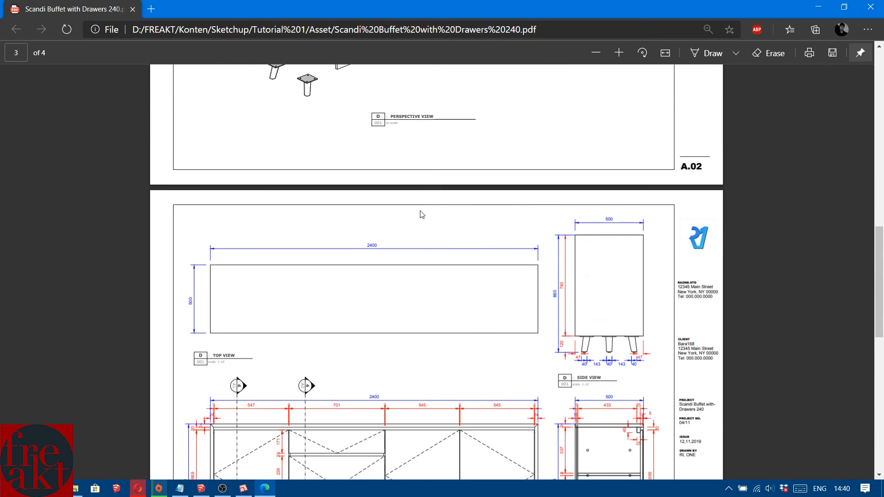
scroll(422, 214, down, 1)
scroll(422, 214, down, 5)
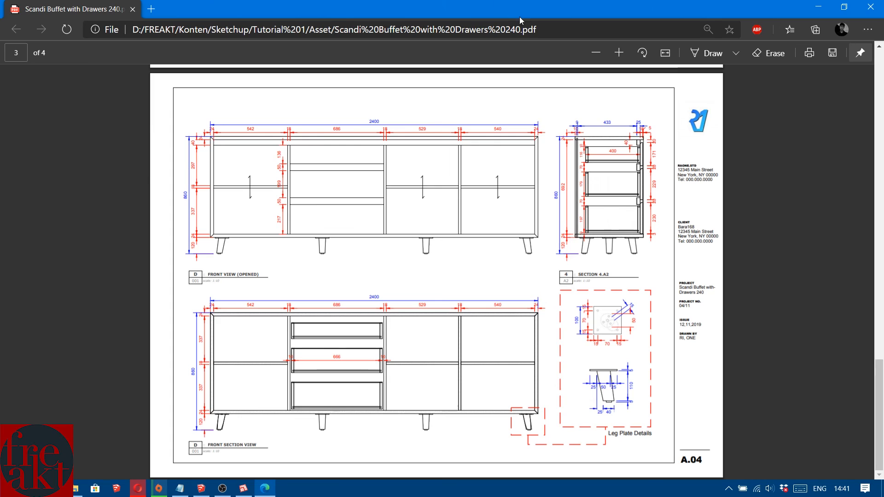
click(535, 27)
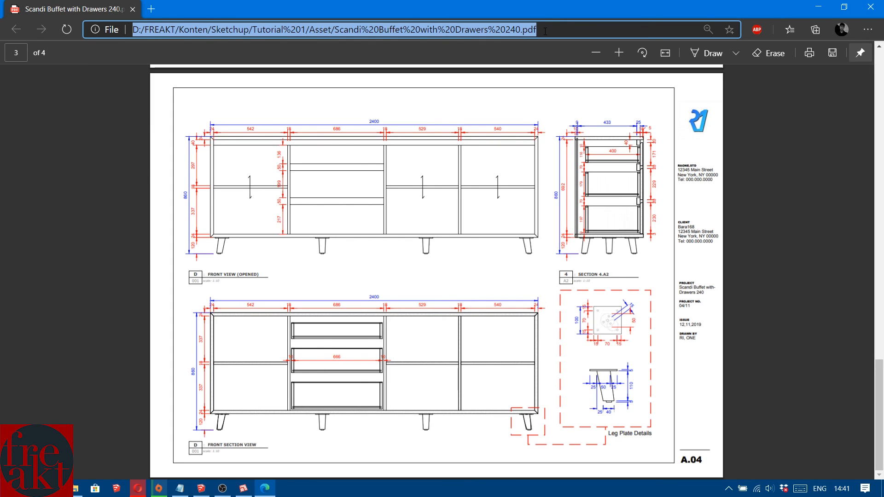
click(562, 30)
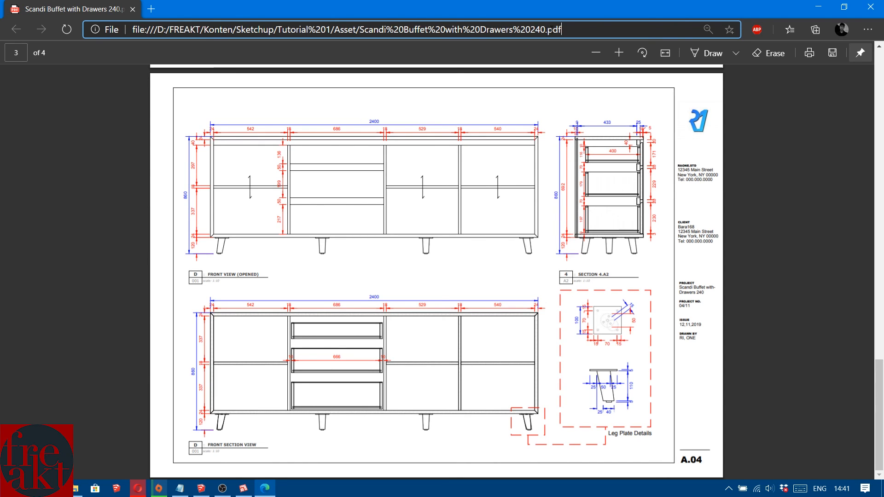
triple_click(549, 30)
click(759, 134)
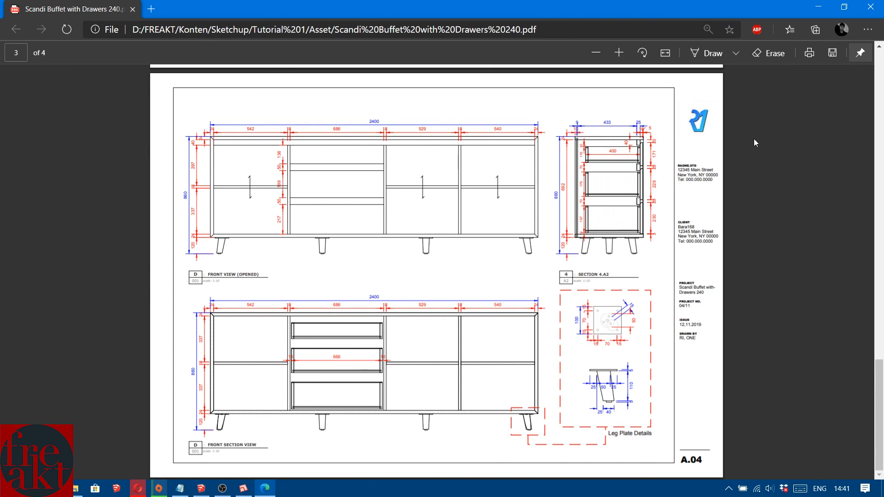
scroll(446, 210, up, 4)
scroll(446, 210, down, 4)
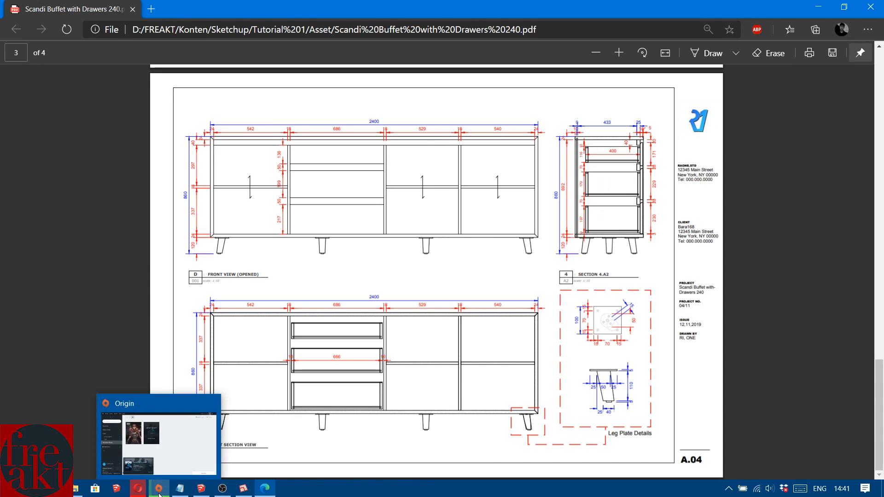
Switch to the Scandi Buffet model in SketchUp and show the tp persektive scene.
mouse_move(202, 491)
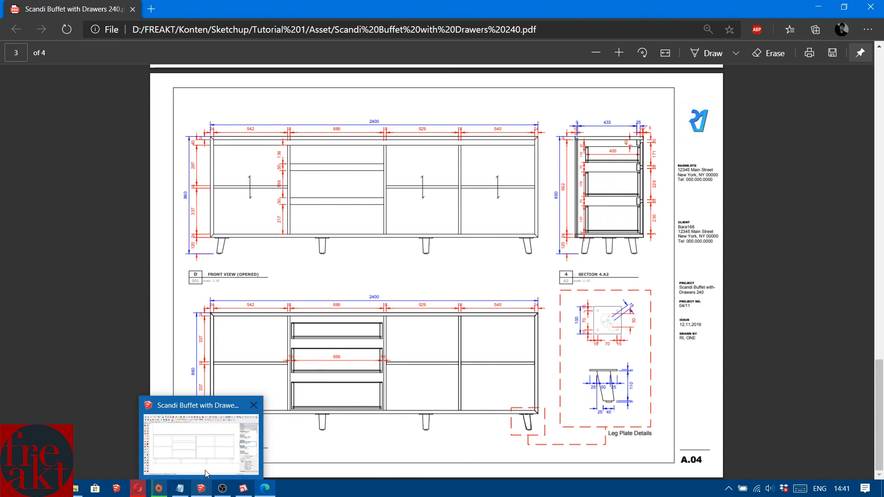
click(205, 472)
click(62, 73)
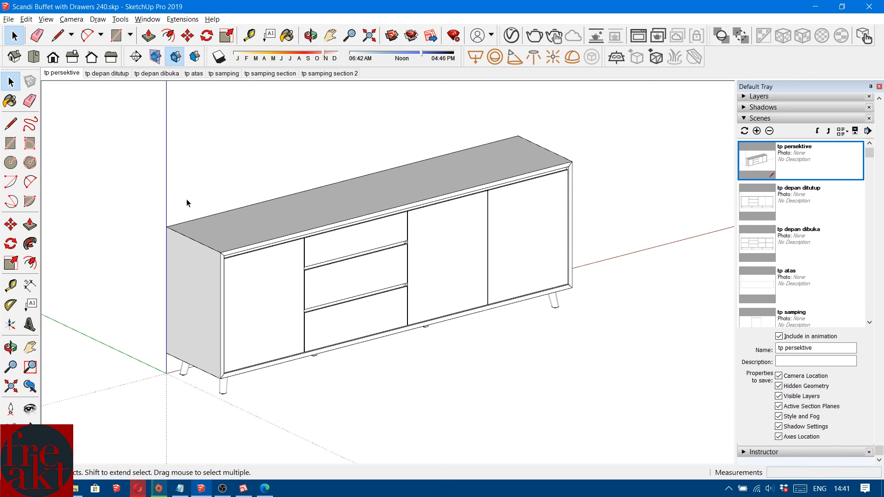
click(67, 74)
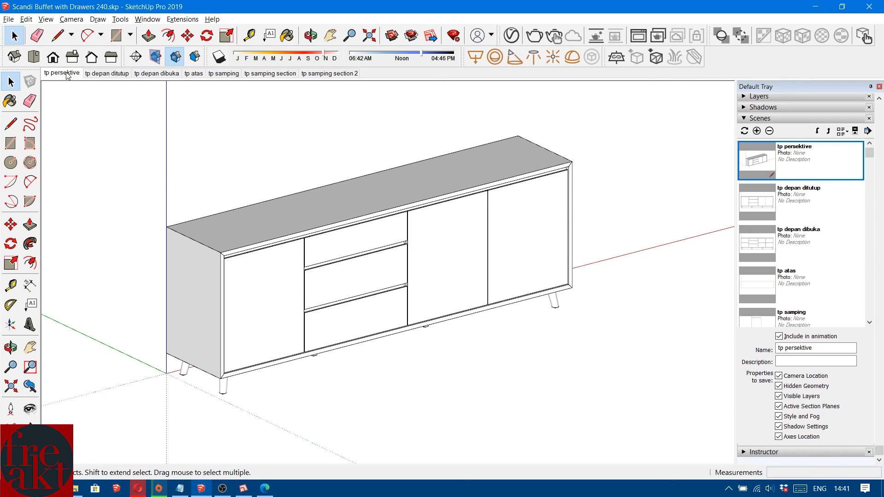